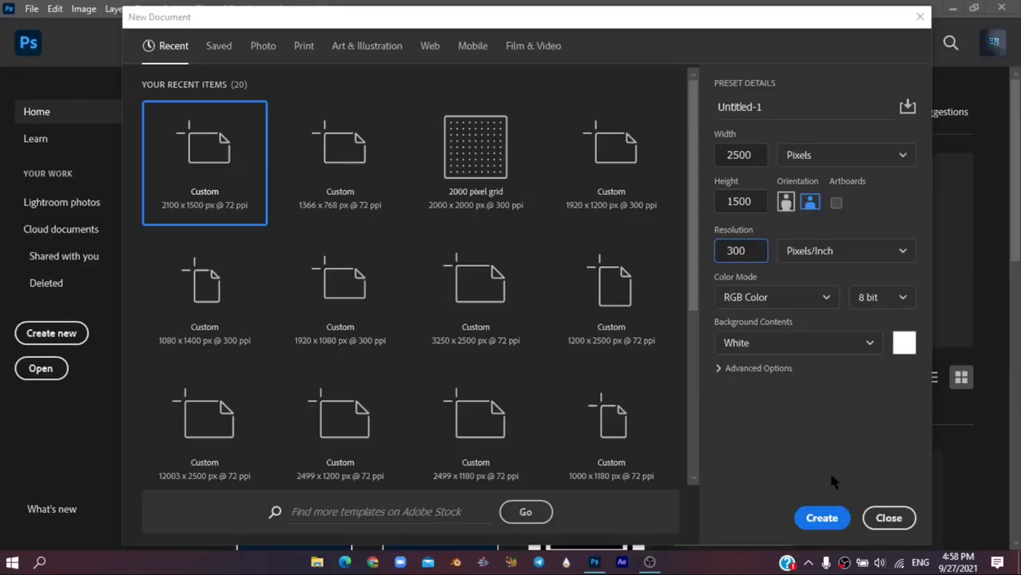
- Set the new document's resolution to 300 pixels/inch
{"action": "left_click", "coordinate": [830, 477]}
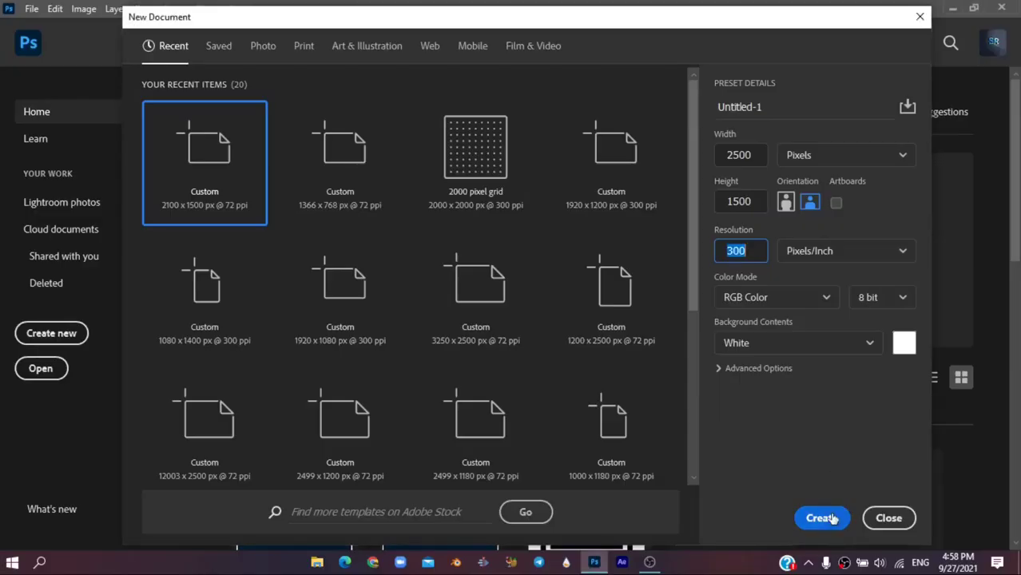
- Set the 1500 px height and create the blank 2500 × 1500 document
{"action": "left_click", "coordinate": [744, 201]}
{"action": "left_click", "coordinate": [988, 465]}
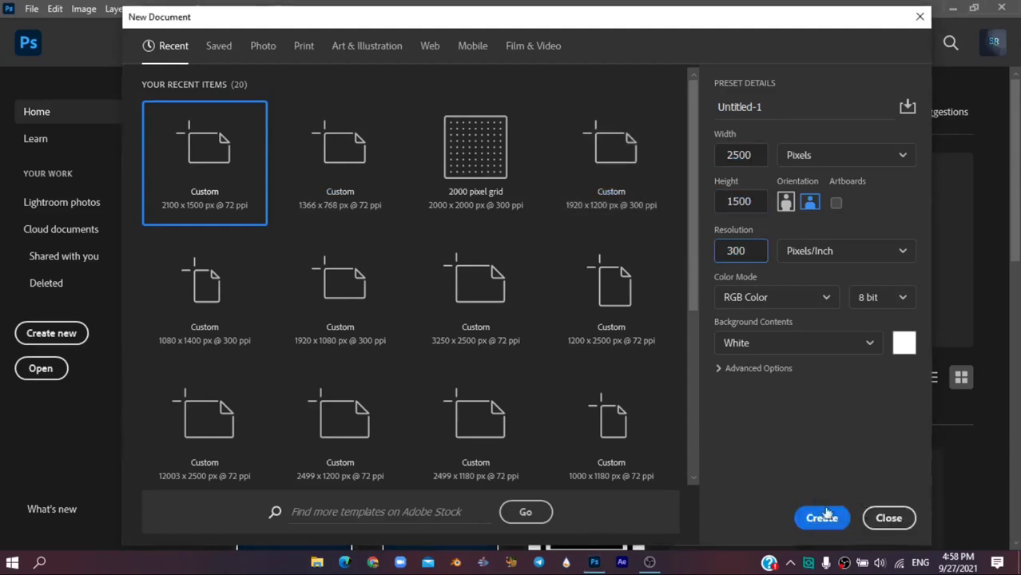
{"action": "left_click", "coordinate": [827, 515]}
{"action": "right_click", "coordinate": [844, 562]}
{"action": "left_click", "coordinate": [877, 516]}
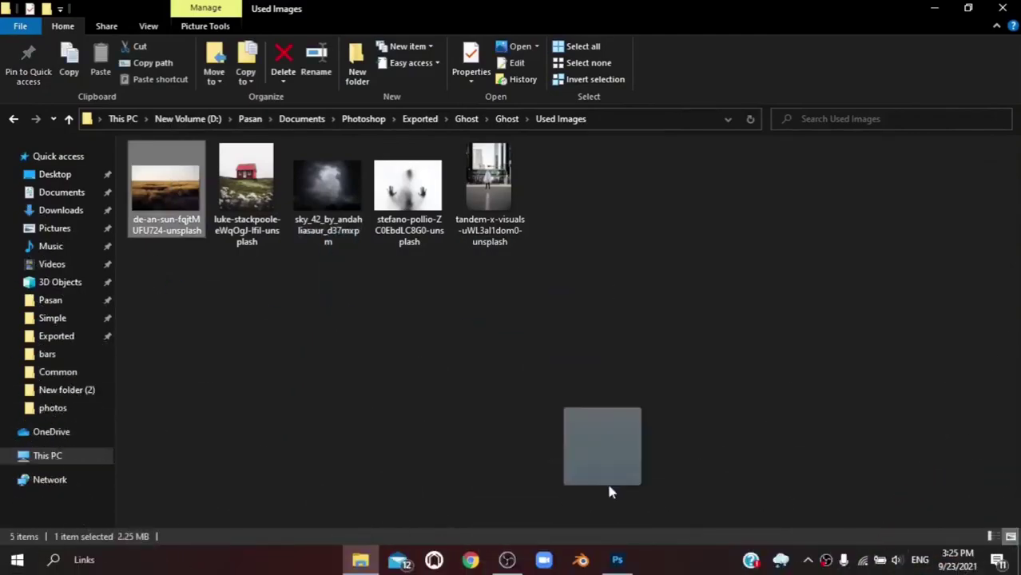
- Place the grass field photo and stretch it across the full canvas width
{"action": "mouse_move", "coordinate": [610, 492]}
{"action": "left_mouse_down"}
{"action": "mouse_move", "coordinate": [617, 558]}
{"action": "mouse_move", "coordinate": [376, 321]}
{"action": "left_mouse_up"}
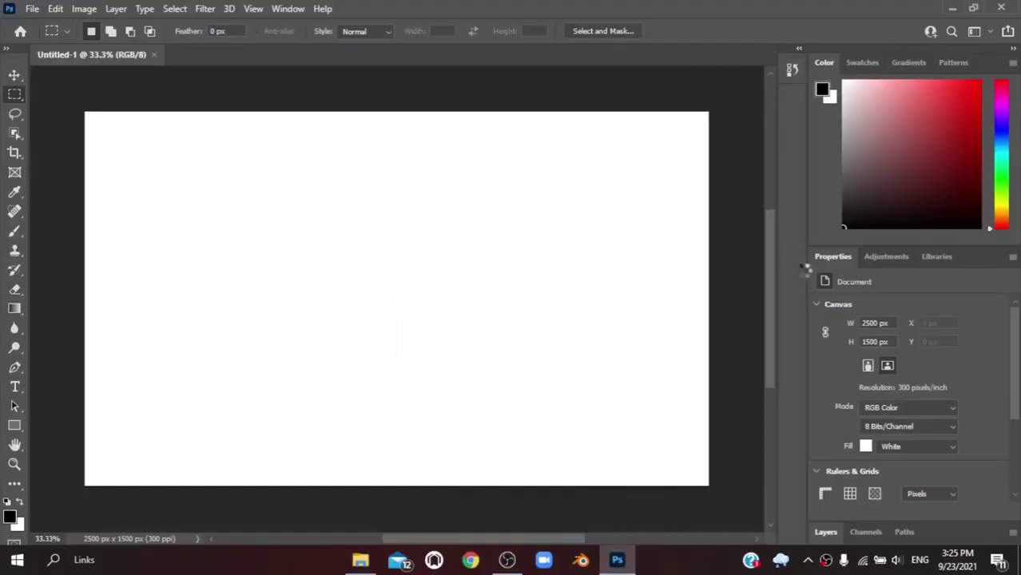
{"action": "left_click_drag", "start_coordinate": [805, 269], "coordinate": [762, 294]}
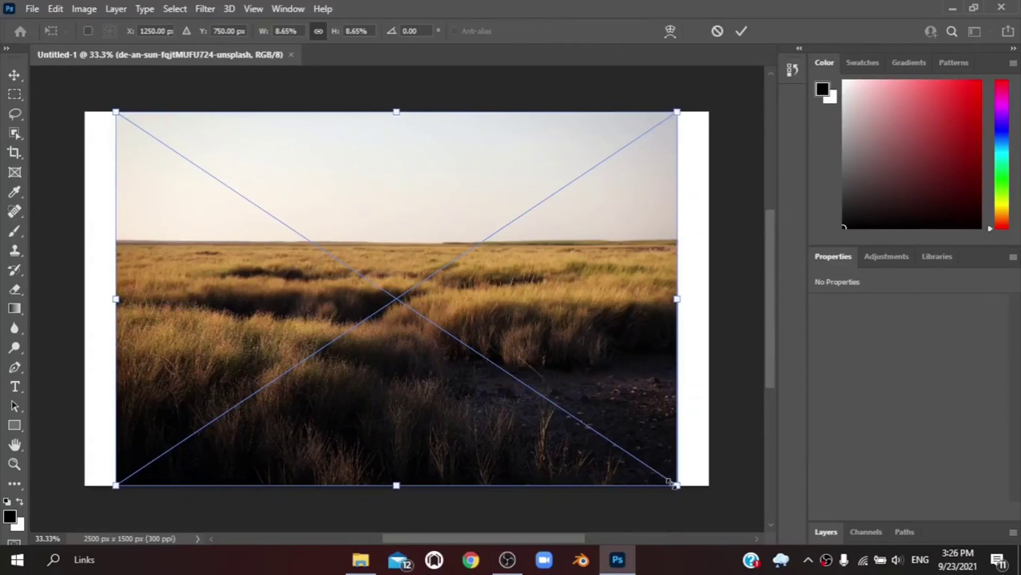
{"action": "left_click_drag", "start_coordinate": [677, 299], "coordinate": [708, 298]}
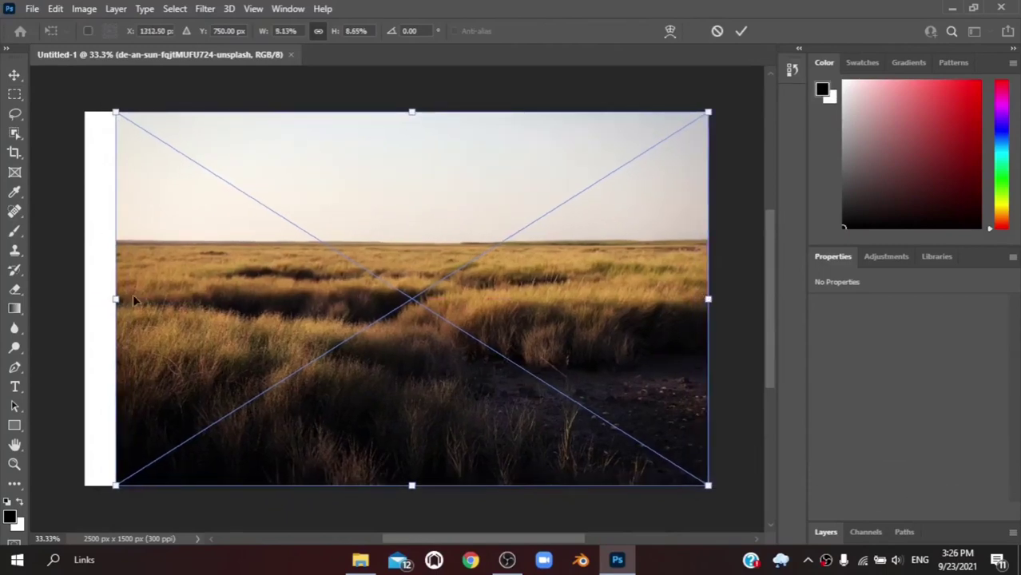
{"action": "left_click_drag", "start_coordinate": [116, 299], "coordinate": [84, 298]}
{"action": "left_click_drag", "start_coordinate": [397, 485], "coordinate": [398, 501]}
{"action": "left_click", "coordinate": [741, 31]}
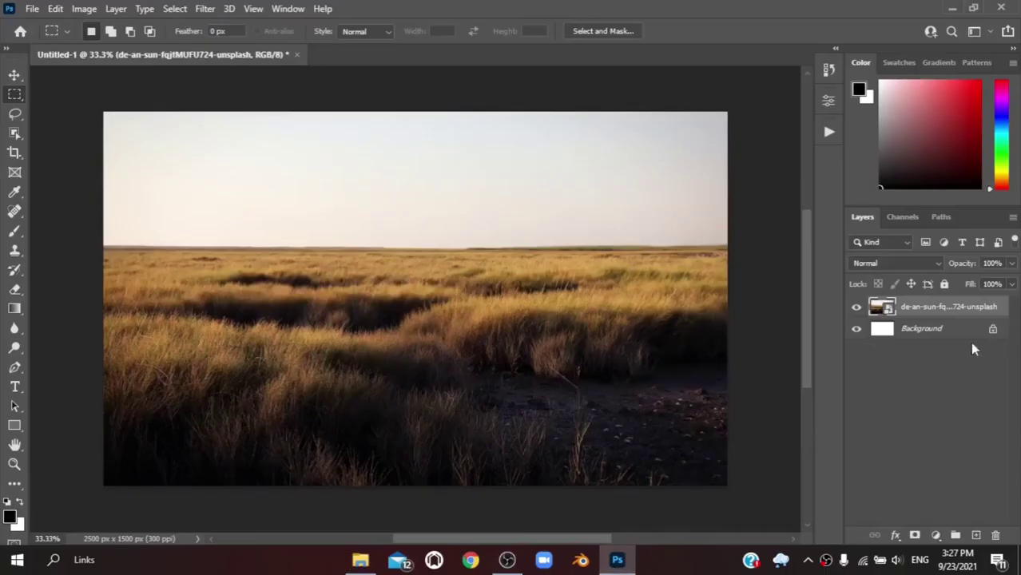
{"action": "key", "text": "ctrl+t"}
- Lower the field photo and patch the first dark grass strip with nearby grass
{"action": "left_click_drag", "start_coordinate": [430, 305], "coordinate": [433, 312]}
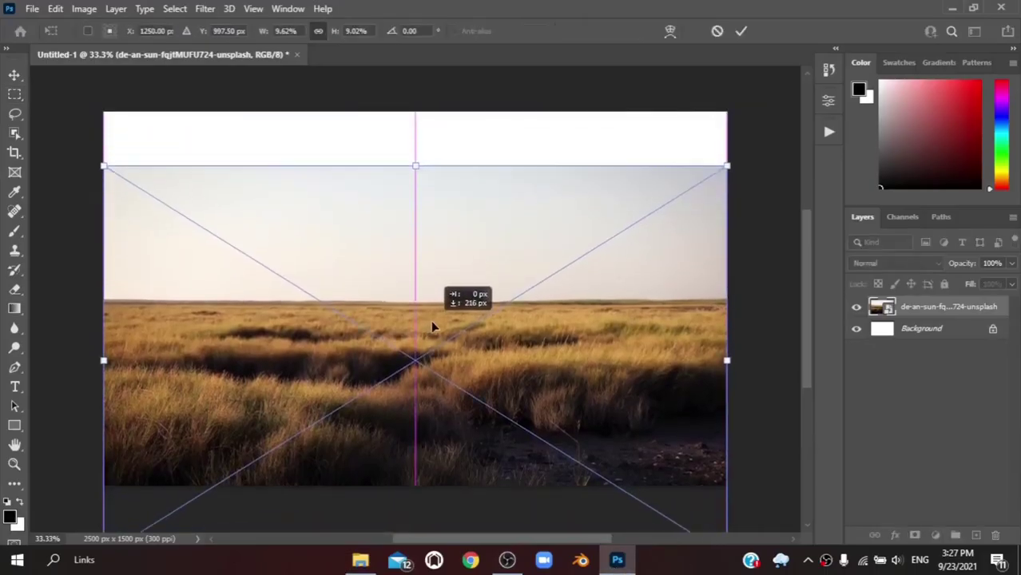
{"action": "left_click", "coordinate": [742, 31]}
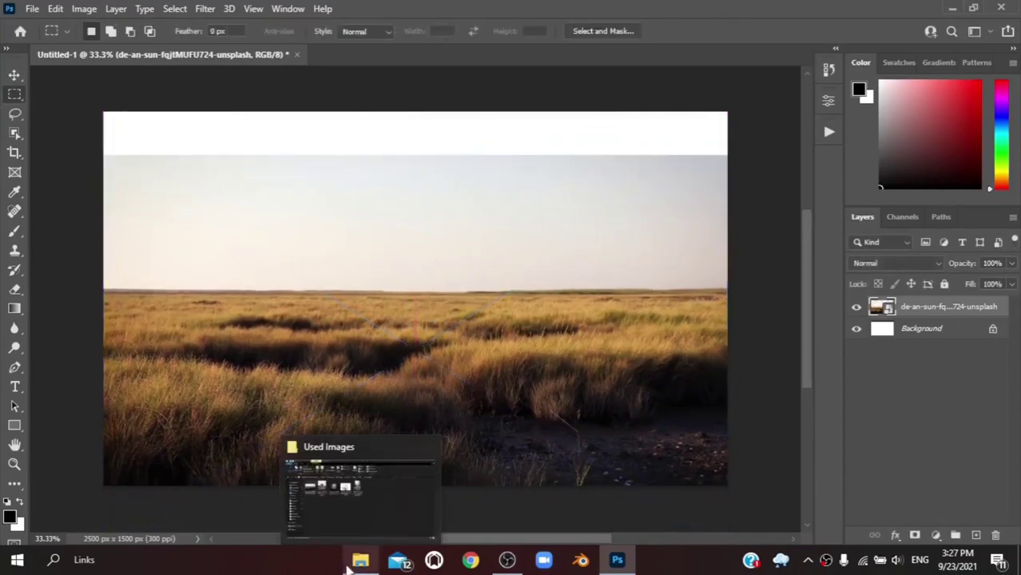
{"action": "right_click", "coordinate": [14, 211]}
{"action": "left_click", "coordinate": [64, 237]}
{"action": "mouse_move", "coordinate": [116, 345]}
{"action": "left_mouse_down"}
{"action": "mouse_move", "coordinate": [303, 340]}
{"action": "mouse_move", "coordinate": [209, 324]}
{"action": "mouse_move", "coordinate": [326, 338]}
{"action": "left_mouse_up"}
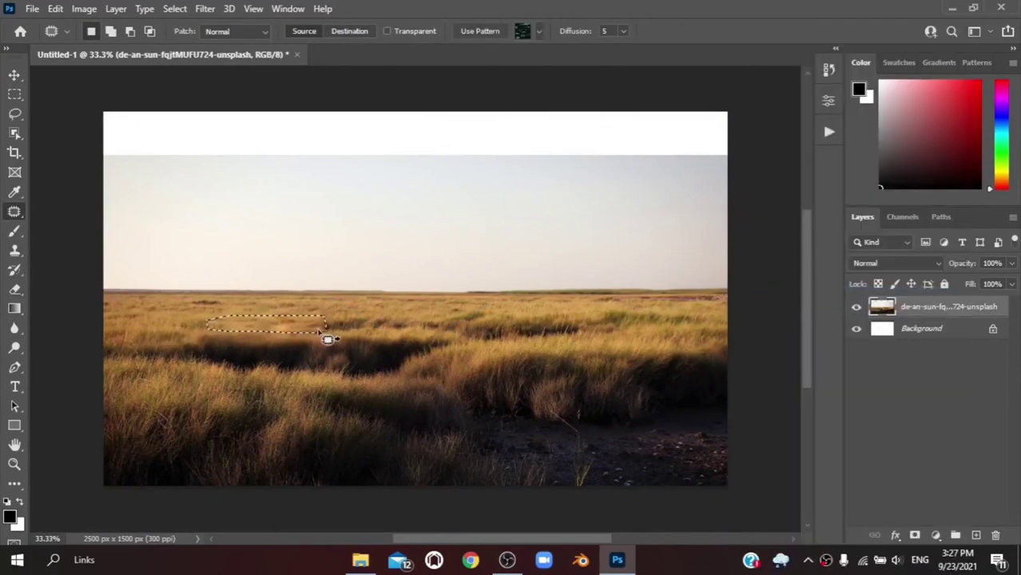
{"action": "mouse_move", "coordinate": [107, 349]}
{"action": "left_mouse_down"}
{"action": "mouse_move", "coordinate": [399, 346]}
{"action": "mouse_move", "coordinate": [417, 374]}
{"action": "mouse_move", "coordinate": [219, 371]}
{"action": "mouse_move", "coordinate": [209, 357]}
{"action": "mouse_move", "coordinate": [315, 331]}
{"action": "left_mouse_up"}
{"action": "key", "text": "ctrl+d"}
- Try patching two small shadowed grass areas, then undo those patches
{"action": "scroll", "coordinate": [126, 342], "scroll_direction": "up", "scroll_amount": 2}
{"action": "scroll", "coordinate": [216, 365], "scroll_direction": "down", "scroll_amount": 3}
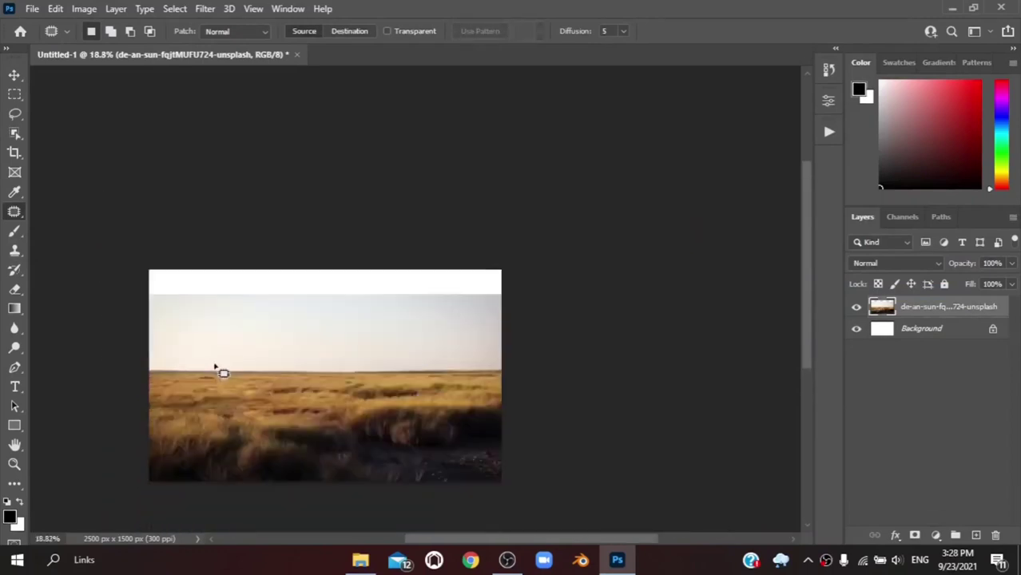
{"action": "scroll", "coordinate": [201, 372], "scroll_direction": "down", "scroll_amount": 1}
{"action": "scroll", "coordinate": [276, 322], "scroll_direction": "up", "scroll_amount": 3}
{"action": "scroll", "coordinate": [276, 322], "scroll_direction": "right", "scroll_amount": 2}
{"action": "left_click_drag", "start_coordinate": [327, 304], "coordinate": [342, 309]}
{"action": "left_click_drag", "start_coordinate": [372, 373], "coordinate": [357, 348]}
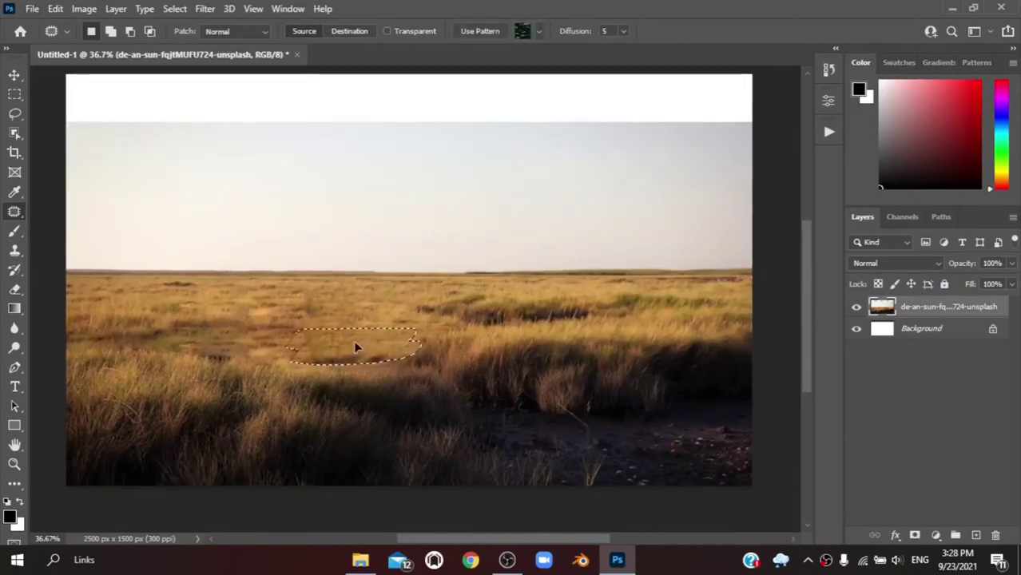
{"action": "key", "text": "ctrl+z"}
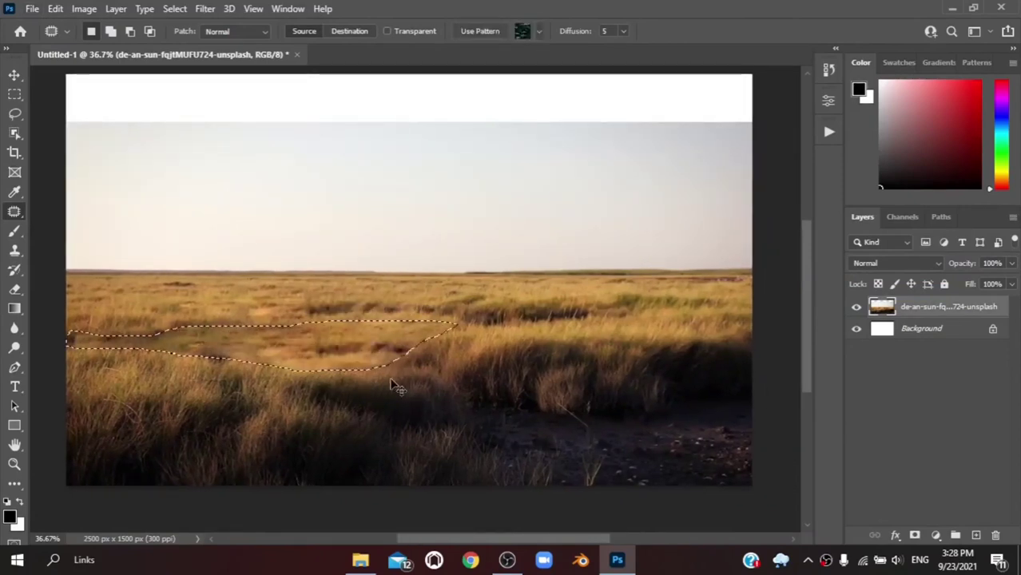
{"action": "key", "text": "ctrl+z"}
{"action": "key", "text": "ctrl+z"}
{"action": "key", "text": "ctrl+z"}
{"action": "key", "text": "ctrl+z"}
- Patch the shadowed lower-left grass and dark lower-right ground with nearby grass
{"action": "left_click_drag", "start_coordinate": [312, 361], "coordinate": [192, 409]}
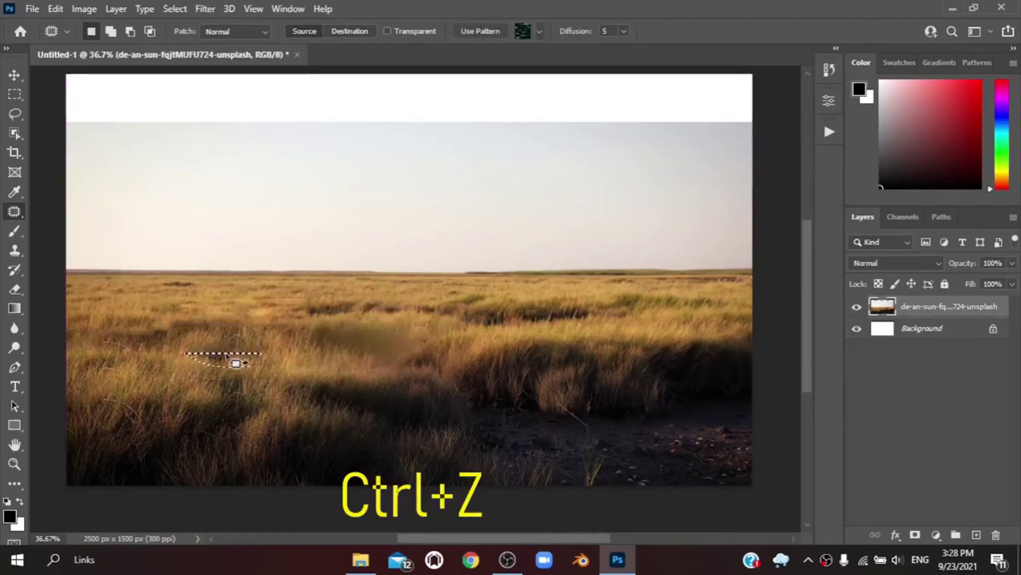
{"action": "left_click", "coordinate": [221, 342]}
{"action": "left_click_drag", "start_coordinate": [306, 300], "coordinate": [422, 310]}
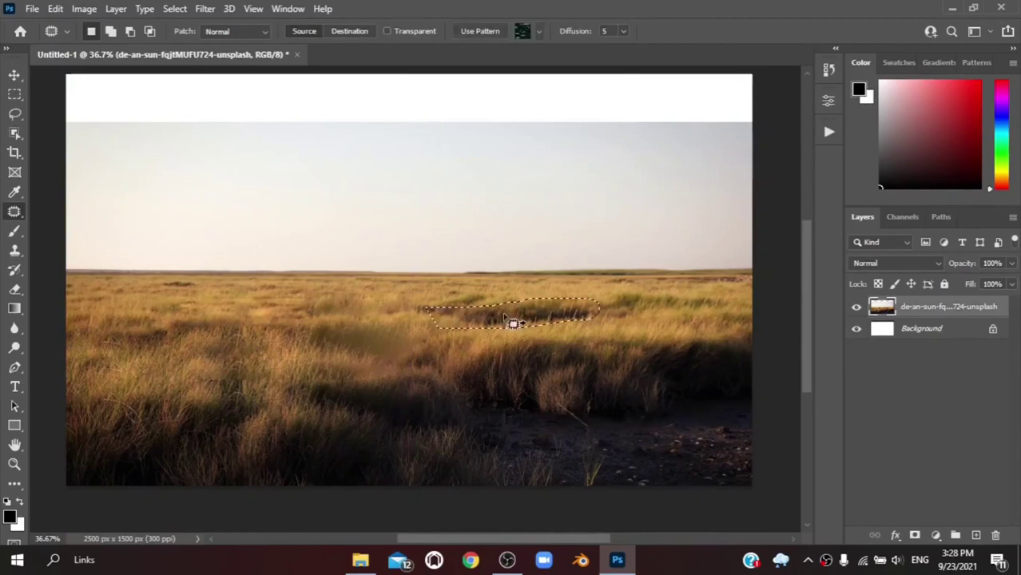
{"action": "left_click_drag", "start_coordinate": [514, 323], "coordinate": [446, 377]}
{"action": "mouse_move", "coordinate": [308, 391]}
{"action": "left_mouse_down"}
{"action": "mouse_move", "coordinate": [447, 411]}
{"action": "mouse_move", "coordinate": [379, 441]}
{"action": "mouse_move", "coordinate": [474, 426]}
{"action": "left_mouse_up"}
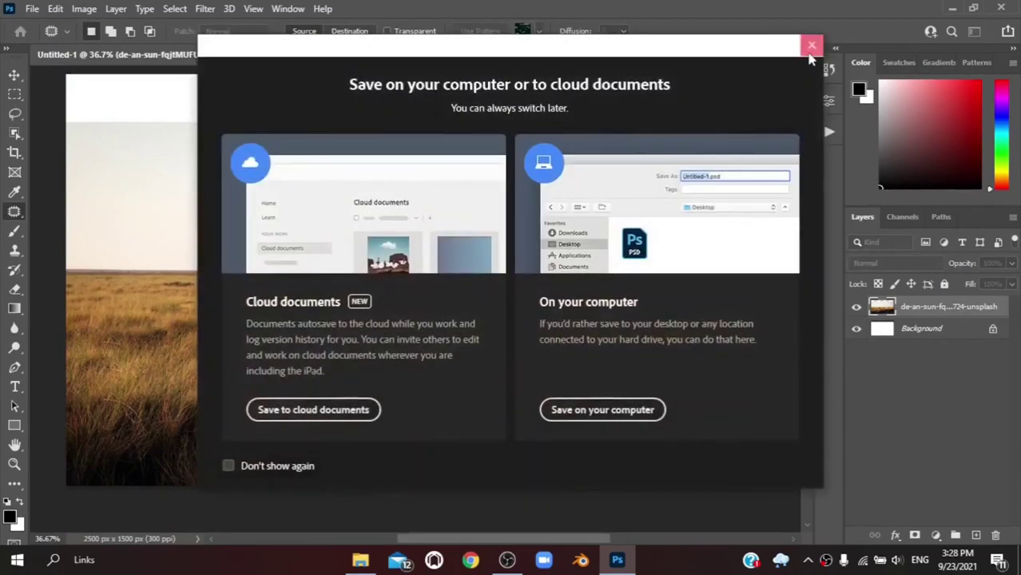
{"action": "left_click_drag", "start_coordinate": [450, 386], "coordinate": [739, 408]}
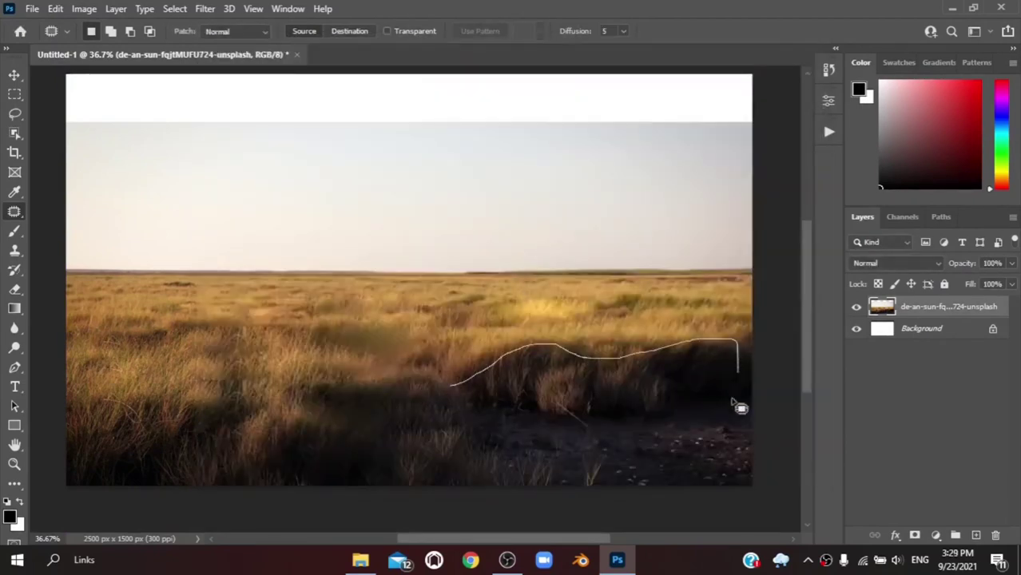
{"action": "left_click_drag", "start_coordinate": [577, 434], "coordinate": [572, 399]}
{"action": "left_click_drag", "start_coordinate": [739, 416], "coordinate": [543, 392]}
{"action": "left_click", "coordinate": [110, 445]}
- Patch the lower-left grass corner and neighbouring areas in a closer view
{"action": "mouse_move", "coordinate": [72, 423]}
{"action": "left_mouse_down"}
{"action": "mouse_move", "coordinate": [252, 437]}
{"action": "mouse_move", "coordinate": [74, 486]}
{"action": "left_mouse_up"}
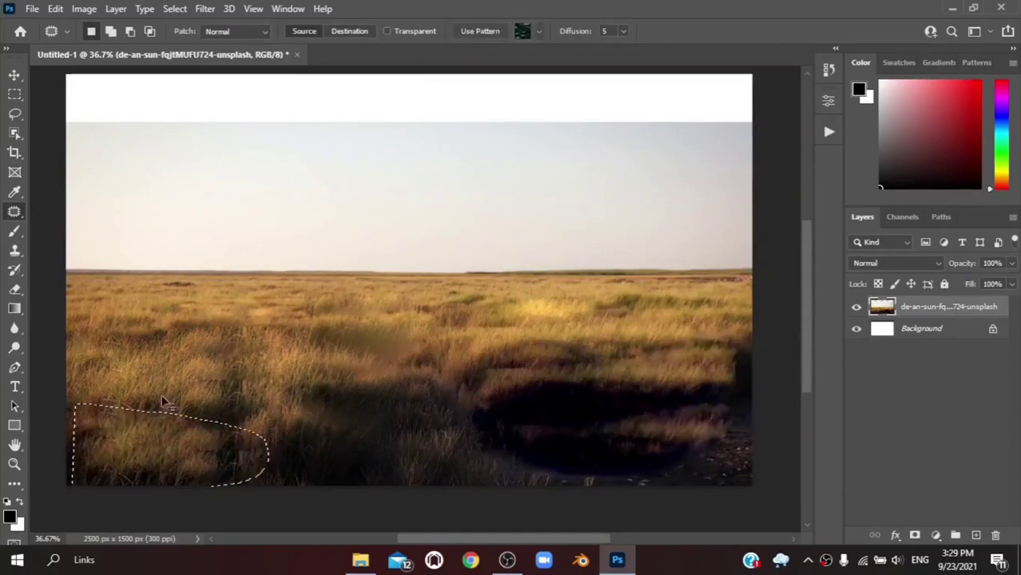
{"action": "left_click_drag", "start_coordinate": [72, 418], "coordinate": [71, 478]}
{"action": "left_click", "coordinate": [228, 462]}
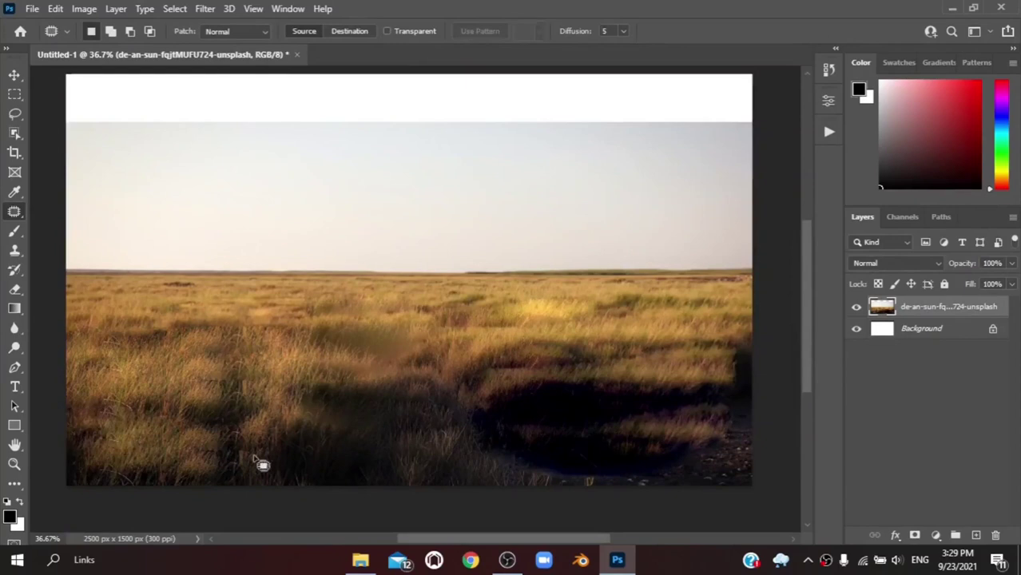
{"action": "left_click_drag", "start_coordinate": [226, 463], "coordinate": [311, 472]}
{"action": "left_click_drag", "start_coordinate": [228, 462], "coordinate": [231, 369]}
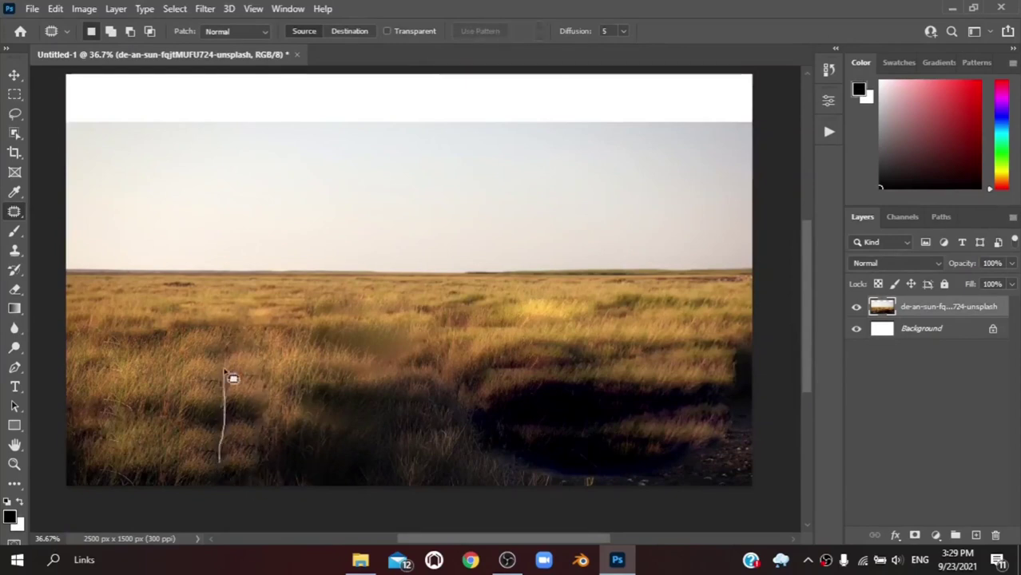
{"action": "scroll", "coordinate": [224, 479], "scroll_direction": "up", "scroll_amount": 2}
{"action": "scroll", "coordinate": [206, 459], "scroll_direction": "up", "scroll_amount": 2}
{"action": "scroll", "coordinate": [206, 459], "scroll_direction": "up", "scroll_amount": 2}
{"action": "left_click_drag", "start_coordinate": [221, 422], "coordinate": [240, 387]}
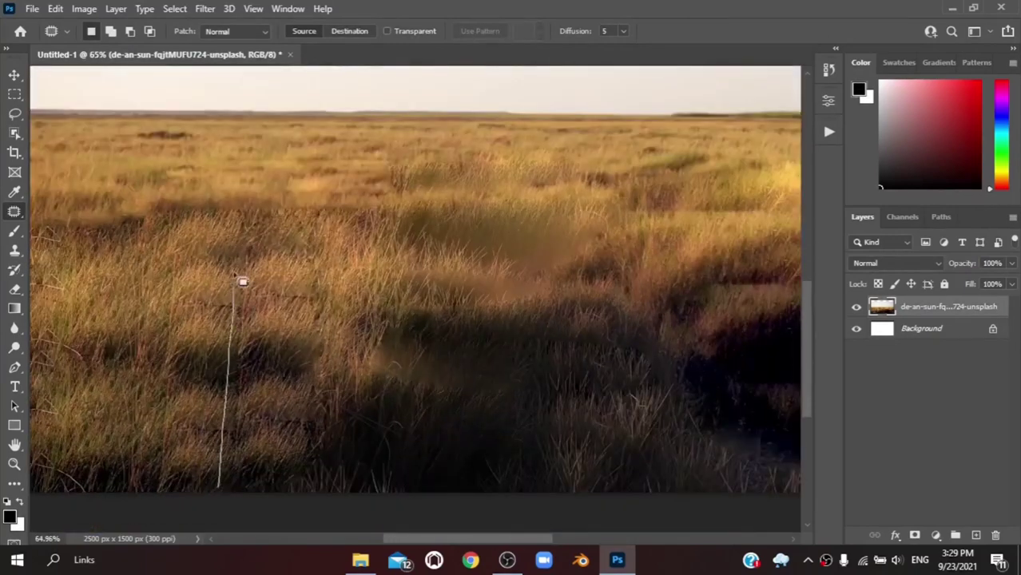
{"action": "left_click_drag", "start_coordinate": [186, 459], "coordinate": [144, 457]}
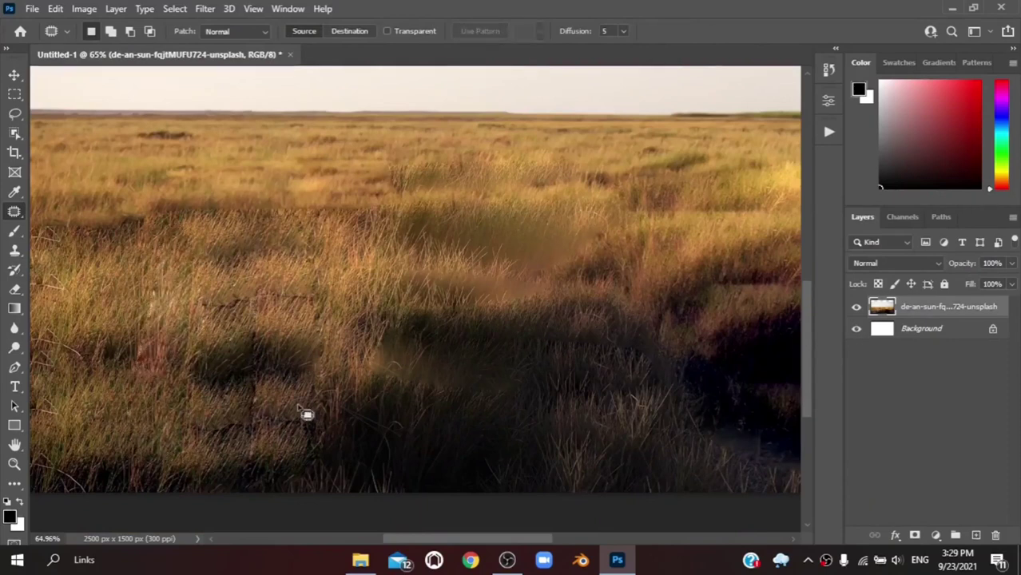
{"action": "scroll", "coordinate": [311, 414], "scroll_direction": "down", "scroll_amount": 2}
{"action": "scroll", "coordinate": [324, 415], "scroll_direction": "down", "scroll_amount": 2}
- Patch the dark ditch area and a grass strip on the right
{"action": "left_click_drag", "start_coordinate": [500, 540], "coordinate": [516, 540]}
{"action": "left_click_drag", "start_coordinate": [175, 335], "coordinate": [187, 334]}
{"action": "left_click", "coordinate": [144, 344]}
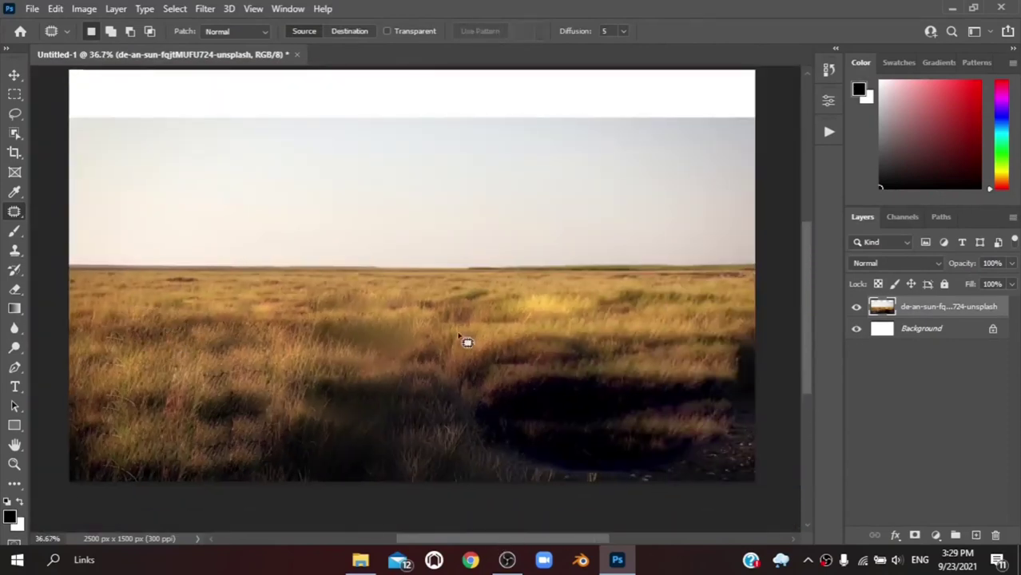
{"action": "left_click", "coordinate": [519, 363]}
{"action": "left_click_drag", "start_coordinate": [497, 367], "coordinate": [489, 374]}
{"action": "left_click", "coordinate": [597, 365]}
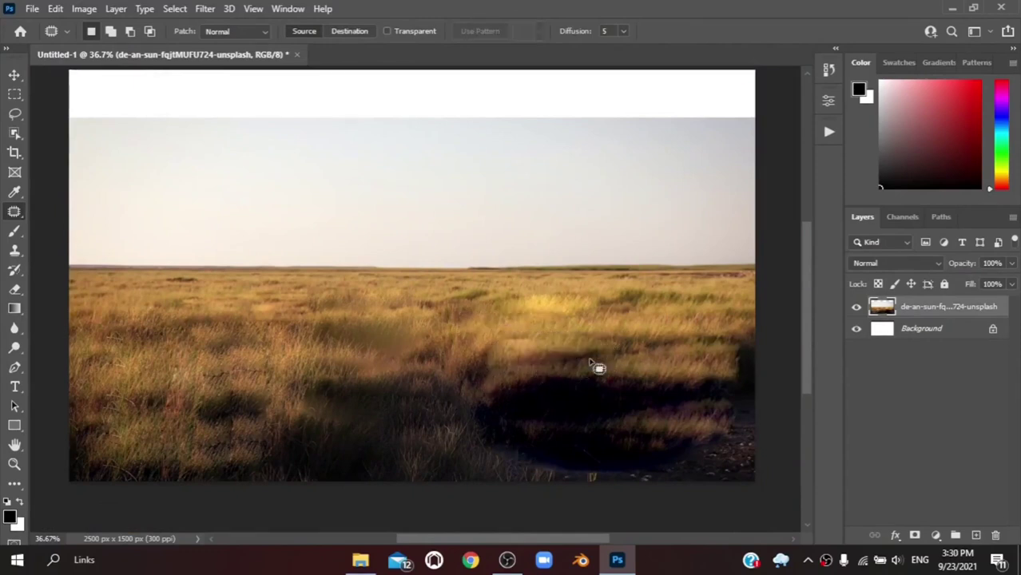
{"action": "left_click_drag", "start_coordinate": [591, 358], "coordinate": [651, 361]}
- Copy a grass area to a new layer, enlarge it over the lower-right ditch, and mask its edges
{"action": "left_click", "coordinate": [13, 116]}
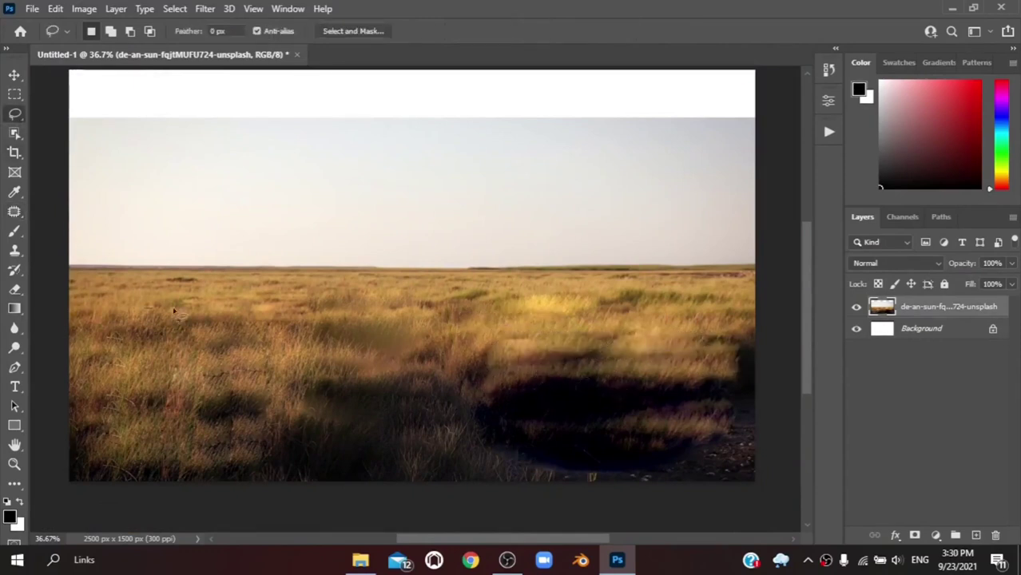
{"action": "key", "text": "ctrl+j"}
{"action": "key", "text": "ctrl+t"}
{"action": "mouse_move", "coordinate": [243, 328]}
{"action": "left_mouse_down"}
{"action": "mouse_move", "coordinate": [560, 408]}
{"action": "mouse_move", "coordinate": [564, 383]}
{"action": "left_mouse_up"}
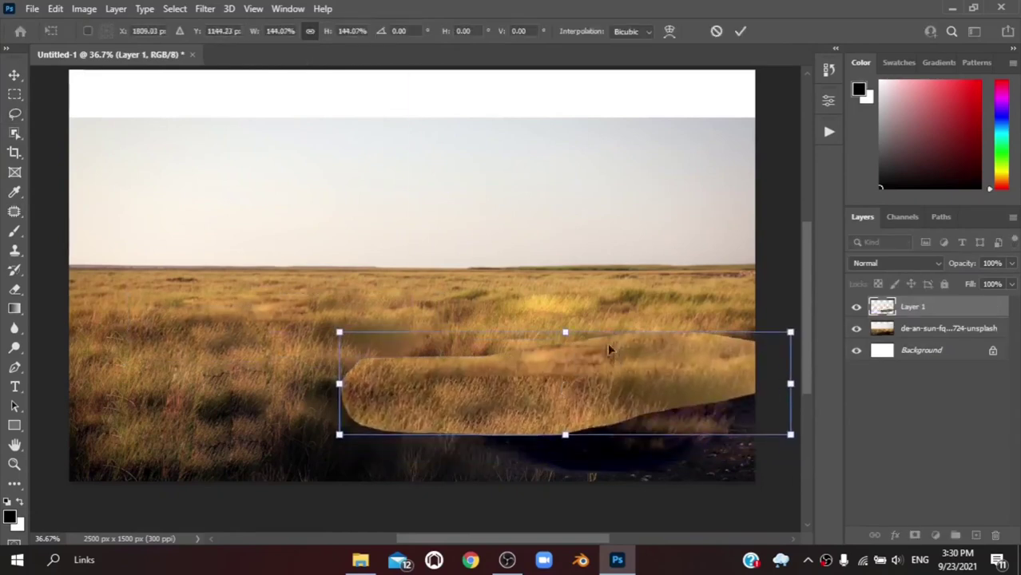
{"action": "left_click", "coordinate": [742, 31]}
{"action": "left_click", "coordinate": [915, 536]}
{"action": "key", "text": "b"}
{"action": "key", "text": "x"}
{"action": "mouse_move", "coordinate": [338, 422]}
{"action": "left_mouse_down"}
{"action": "mouse_move", "coordinate": [392, 434]}
{"action": "mouse_move", "coordinate": [440, 349]}
{"action": "mouse_move", "coordinate": [629, 326]}
{"action": "left_mouse_up"}
{"action": "mouse_move", "coordinate": [593, 452]}
{"action": "left_mouse_down"}
{"action": "mouse_move", "coordinate": [474, 454]}
{"action": "mouse_move", "coordinate": [716, 422]}
{"action": "left_mouse_up"}
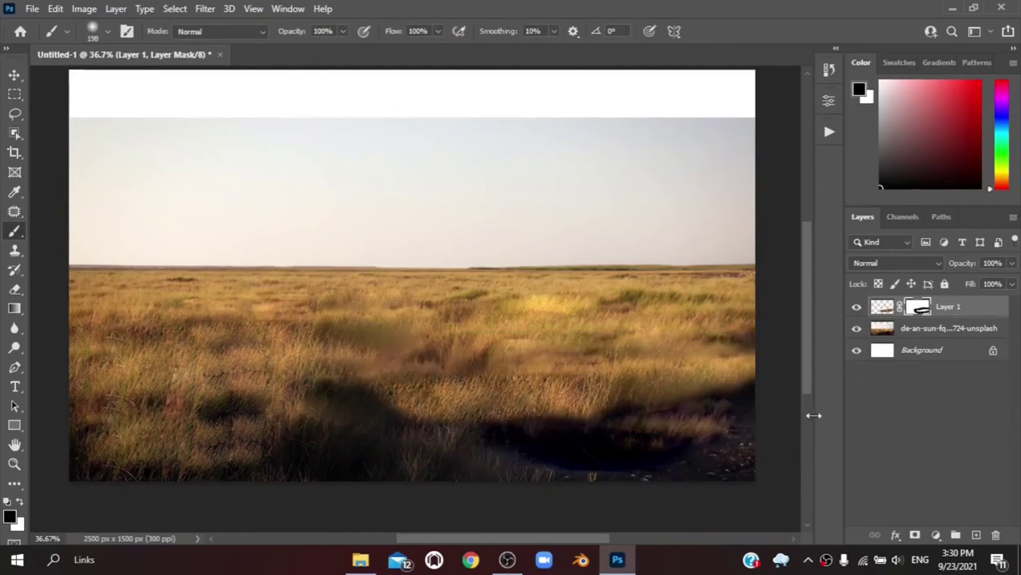
- Discard the grass copy's mask and delete Layer 1 entirely
{"action": "left_click", "coordinate": [995, 535]}
{"action": "left_click", "coordinate": [562, 226]}
{"action": "left_click", "coordinate": [995, 535]}
{"action": "left_click", "coordinate": [440, 218]}
- Copy a new grass area to its own layer and mask away its left and lower edges
{"action": "left_click", "coordinate": [16, 113]}
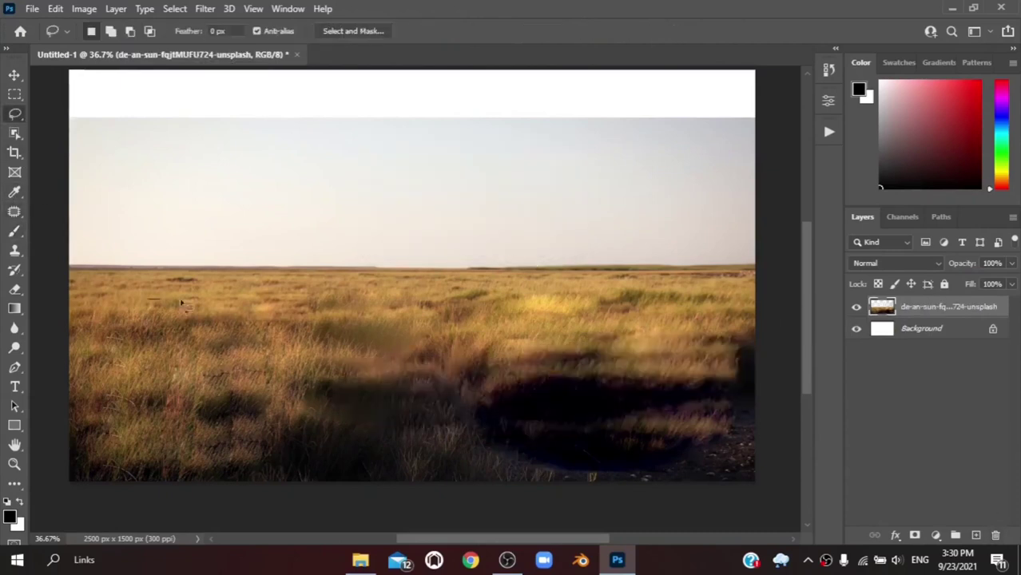
{"action": "mouse_move", "coordinate": [349, 380]}
{"action": "left_mouse_down"}
{"action": "mouse_move", "coordinate": [296, 319]}
{"action": "mouse_move", "coordinate": [383, 397]}
{"action": "mouse_move", "coordinate": [455, 386]}
{"action": "mouse_move", "coordinate": [443, 386]}
{"action": "left_mouse_up"}
{"action": "key", "text": "ctrl+j"}
{"action": "key", "text": "ctrl+t"}
{"action": "key", "text": "Return"}
{"action": "left_click", "coordinate": [915, 536]}
{"action": "key", "text": "b"}
{"action": "mouse_move", "coordinate": [212, 335]}
{"action": "left_mouse_down"}
{"action": "mouse_move", "coordinate": [262, 442]}
{"action": "mouse_move", "coordinate": [497, 442]}
{"action": "left_mouse_up"}
{"action": "left_click_drag", "start_coordinate": [519, 343], "coordinate": [632, 412]}
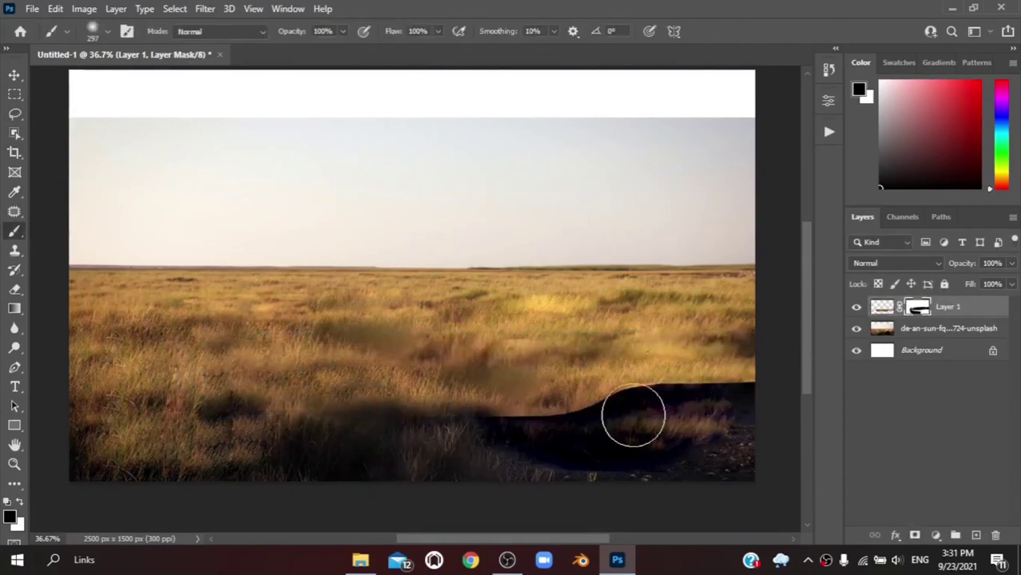
{"action": "right_click", "coordinate": [163, 132]}
{"action": "scroll", "coordinate": [364, 285], "scroll_direction": "down", "scroll_amount": 2}
{"action": "scroll", "coordinate": [365, 284], "scroll_direction": "up", "scroll_amount": 3}
- Duplicate the grass layer, shift it down-right, and mask its hard lower edge
{"action": "key", "text": "Escape"}
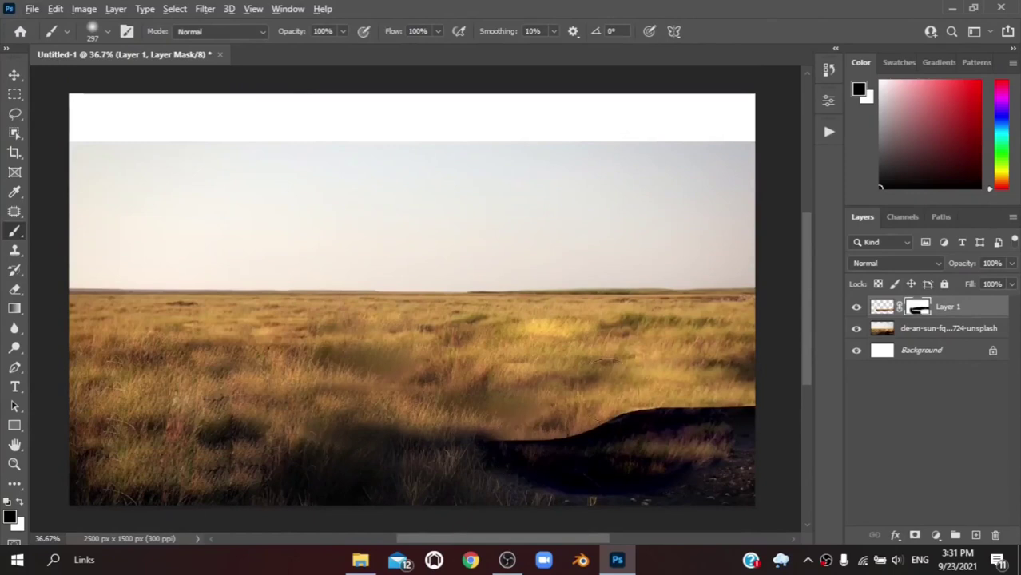
{"action": "key", "text": "ctrl+j"}
{"action": "key", "text": "ctrl+t"}
{"action": "left_click_drag", "start_coordinate": [517, 364], "coordinate": [569, 416]}
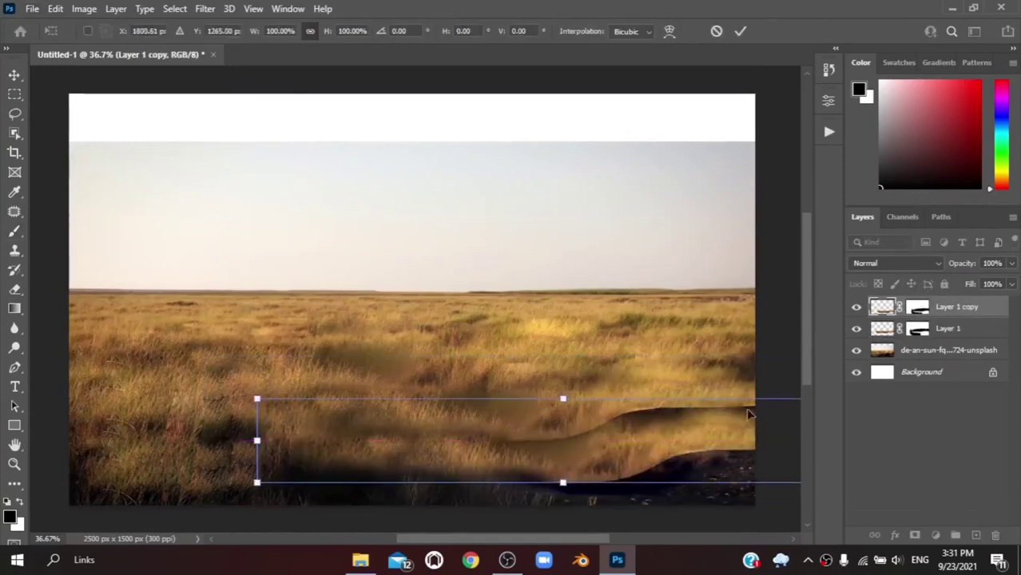
{"action": "left_click", "coordinate": [741, 32]}
{"action": "left_click", "coordinate": [917, 307]}
{"action": "key", "text": "ctrl+BackSpace"}
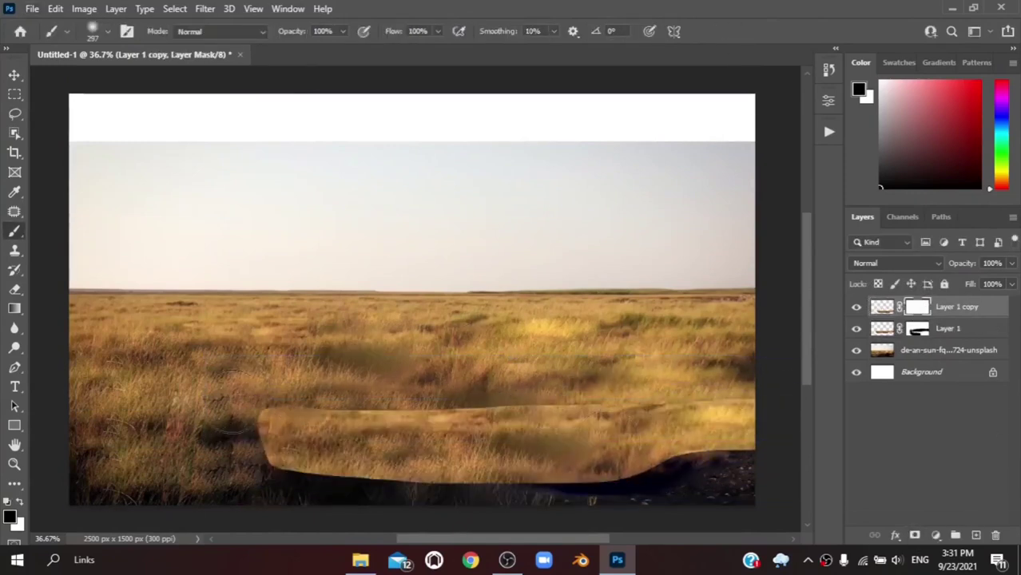
{"action": "left_click_drag", "start_coordinate": [268, 416], "coordinate": [520, 412]}
{"action": "mouse_move", "coordinate": [209, 466]}
{"action": "left_mouse_down"}
{"action": "mouse_move", "coordinate": [479, 472]}
{"action": "mouse_move", "coordinate": [604, 354]}
{"action": "mouse_move", "coordinate": [695, 416]}
{"action": "left_mouse_up"}
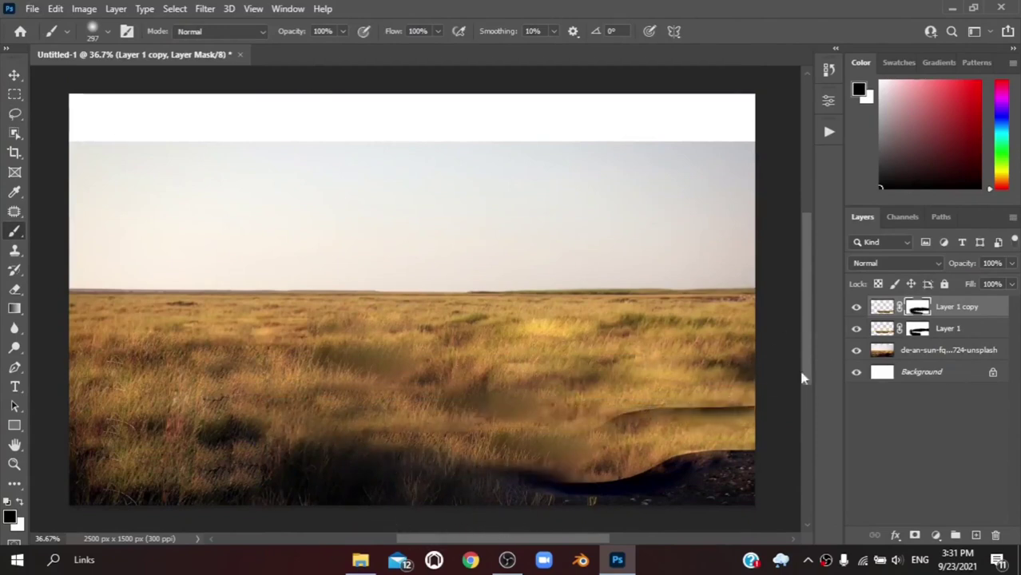
- Restore part of the copy near lower right and shift its mask slightly upward
{"action": "key", "text": "x"}
{"action": "scroll", "coordinate": [640, 391], "scroll_direction": "up", "scroll_amount": 3}
{"action": "mouse_move", "coordinate": [627, 382]}
{"action": "left_mouse_down"}
{"action": "mouse_move", "coordinate": [563, 373]}
{"action": "mouse_move", "coordinate": [634, 358]}
{"action": "left_mouse_up"}
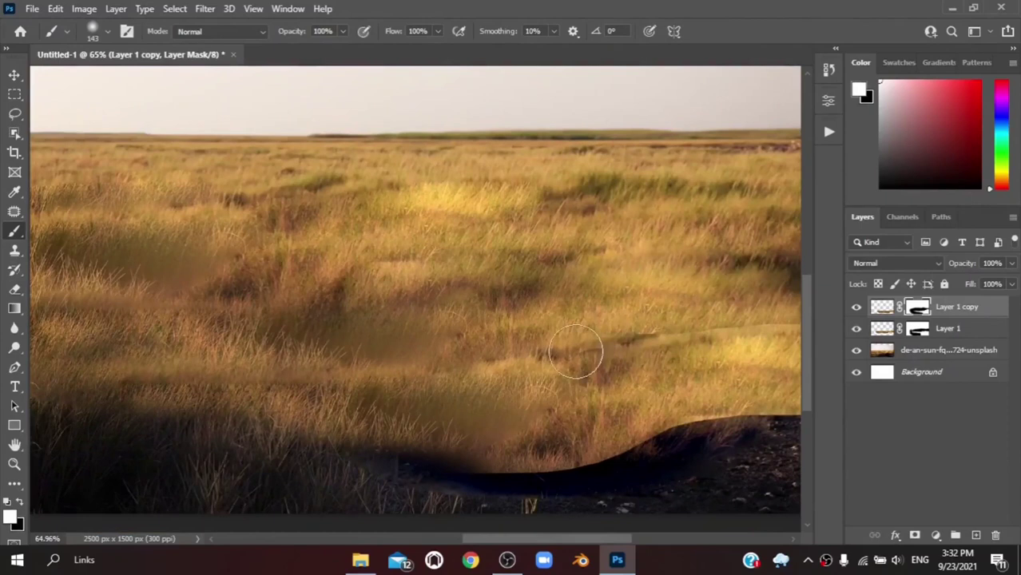
{"action": "key", "text": "x"}
{"action": "left_click_drag", "start_coordinate": [695, 342], "coordinate": [799, 337]}
{"action": "scroll", "coordinate": [559, 513], "scroll_direction": "right", "scroll_amount": 3}
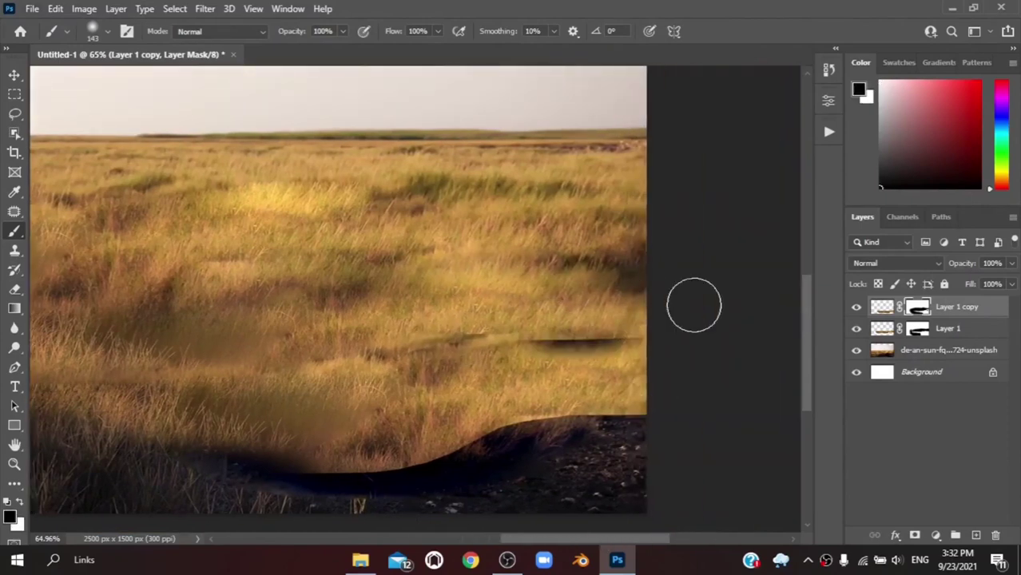
{"action": "key", "text": "ctrl+t"}
{"action": "left_click_drag", "start_coordinate": [611, 342], "coordinate": [610, 335]}
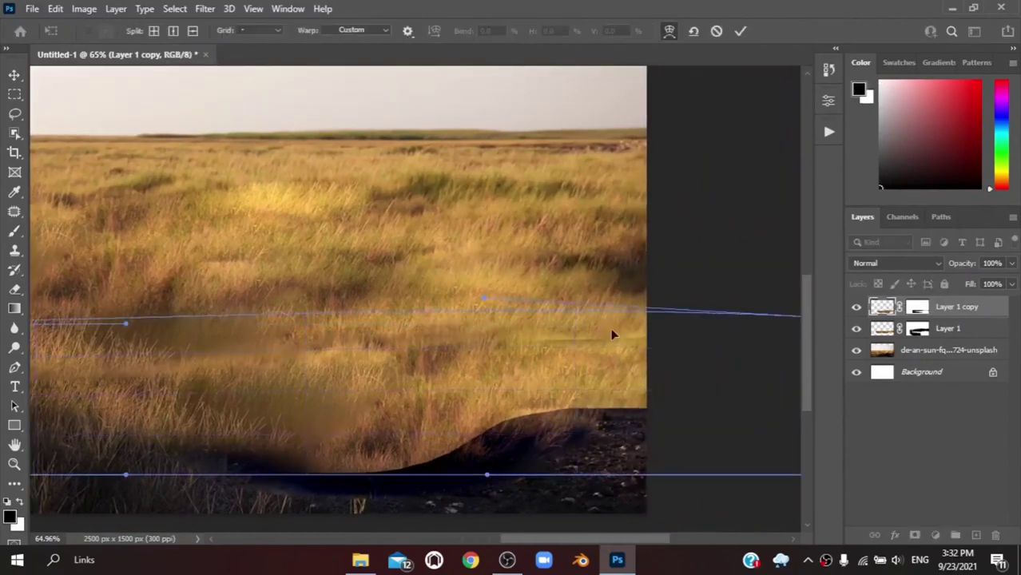
{"action": "key", "text": "Return"}
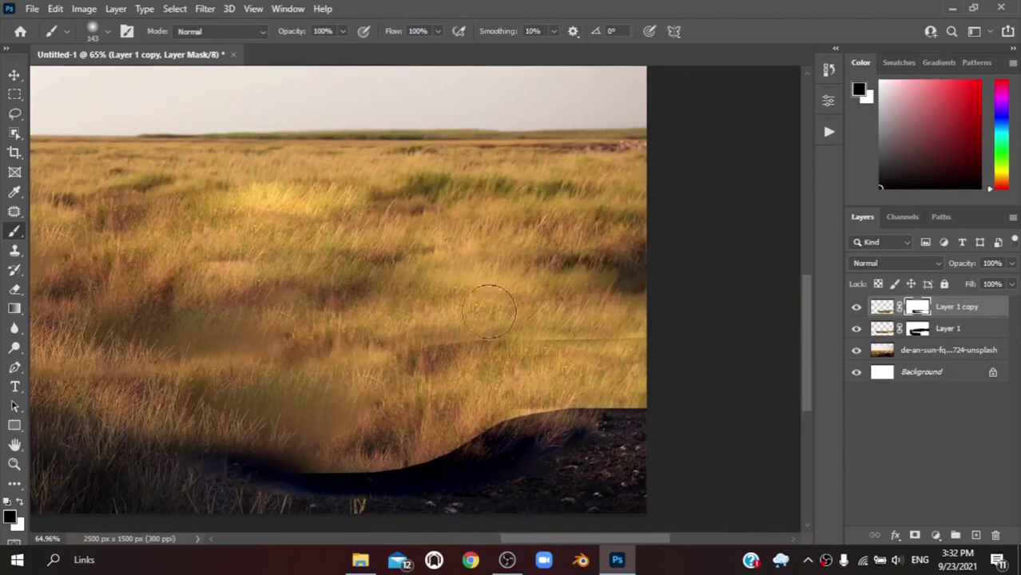
- Lasso a left foreground grass patch and copy it to a new layer
{"action": "key", "text": "x"}
{"action": "scroll", "coordinate": [566, 357], "scroll_direction": "down", "scroll_amount": 1}
{"action": "scroll", "coordinate": [588, 359], "scroll_direction": "up", "scroll_amount": 2}
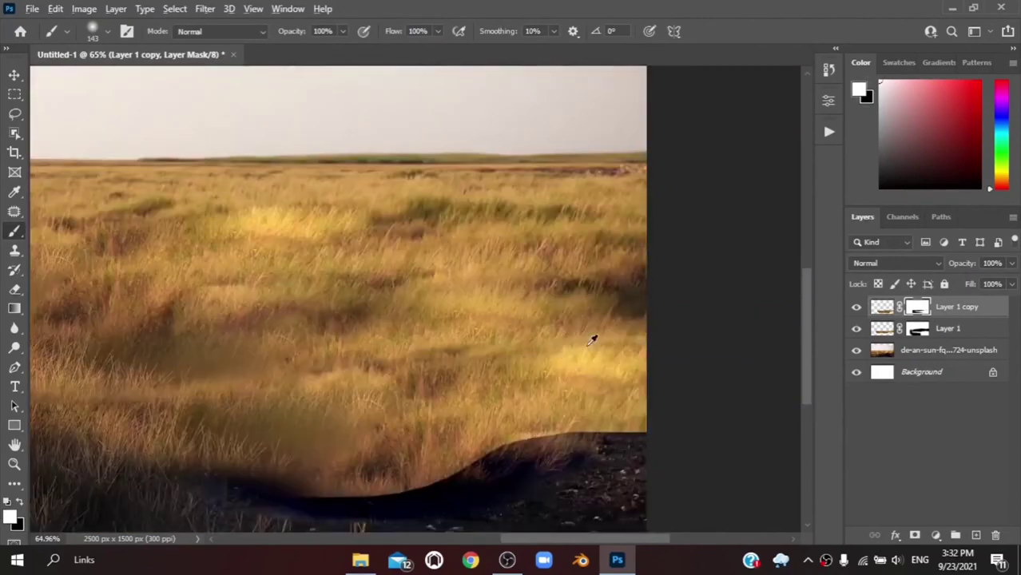
{"action": "scroll", "coordinate": [592, 337], "scroll_direction": "down", "scroll_amount": 2}
{"action": "key", "text": "l"}
{"action": "left_click_drag", "start_coordinate": [107, 397], "coordinate": [55, 339]}
{"action": "key", "text": "ctrl+j"}
- Move Layer 2 to the top and slide its grass strip right along the bottom edge
{"action": "key", "text": "ctrl+t"}
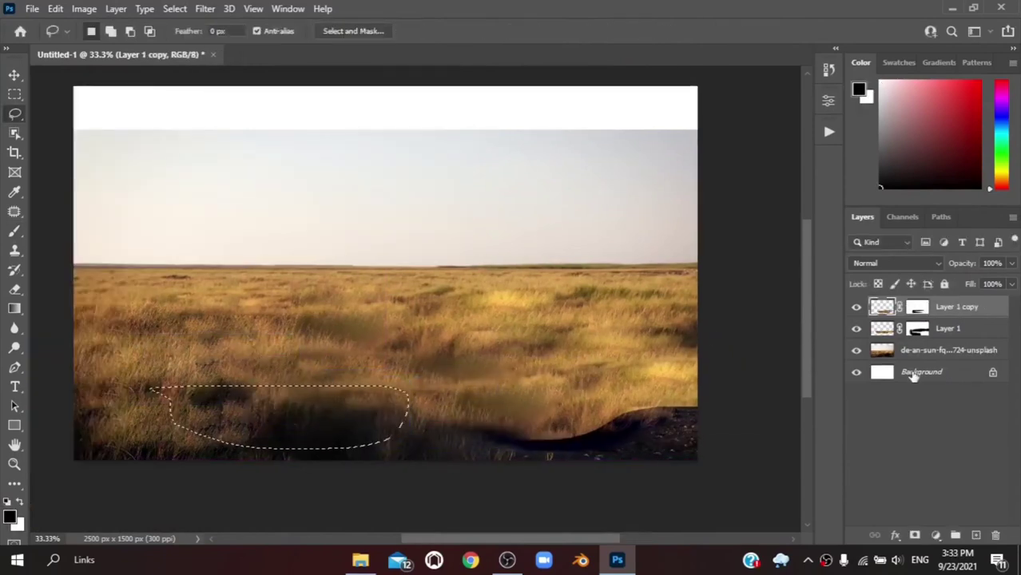
{"action": "left_click", "coordinate": [913, 350]}
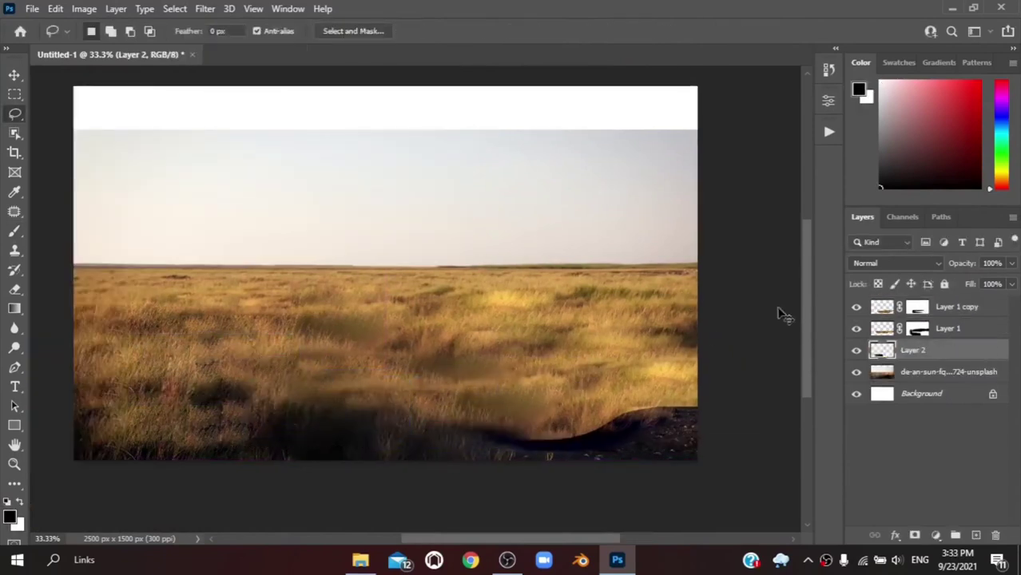
{"action": "left_click_drag", "start_coordinate": [913, 350], "coordinate": [919, 304]}
{"action": "key", "text": "ctrl+t"}
{"action": "mouse_move", "coordinate": [331, 411]}
{"action": "left_mouse_down"}
{"action": "mouse_move", "coordinate": [631, 429]}
{"action": "mouse_move", "coordinate": [617, 435]}
{"action": "left_mouse_up"}
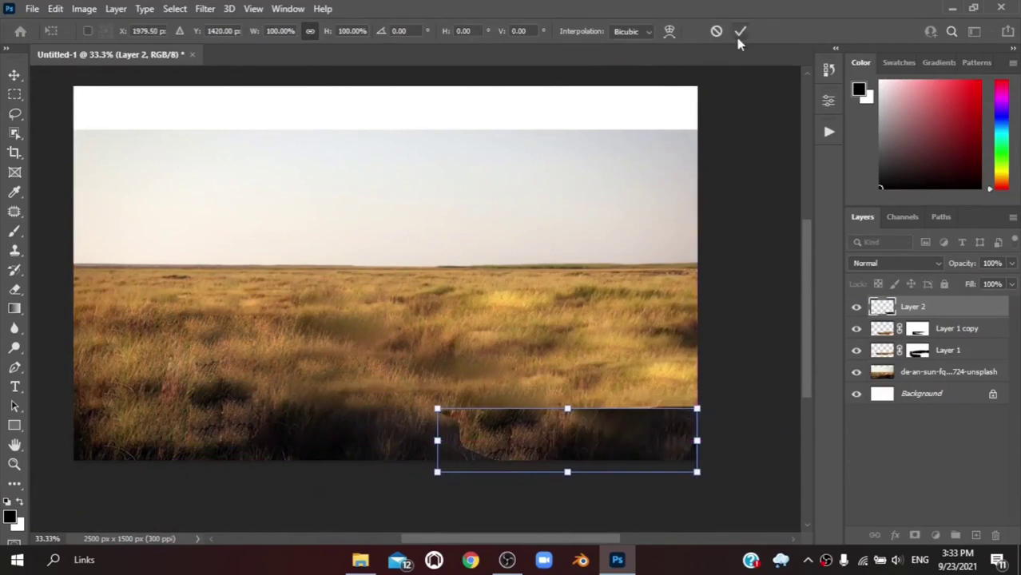
{"action": "left_click", "coordinate": [740, 34]}
{"action": "scroll", "coordinate": [691, 445], "scroll_direction": "down", "scroll_amount": 1}
{"action": "scroll", "coordinate": [691, 445], "scroll_direction": "up", "scroll_amount": 3}
- Add a layer mask to Layer 2 and blend the strip's top edge with black
{"action": "left_click", "coordinate": [915, 534]}
{"action": "key", "text": "b"}
{"action": "key", "text": "x"}
{"action": "left_click_drag", "start_coordinate": [385, 356], "coordinate": [438, 352]}
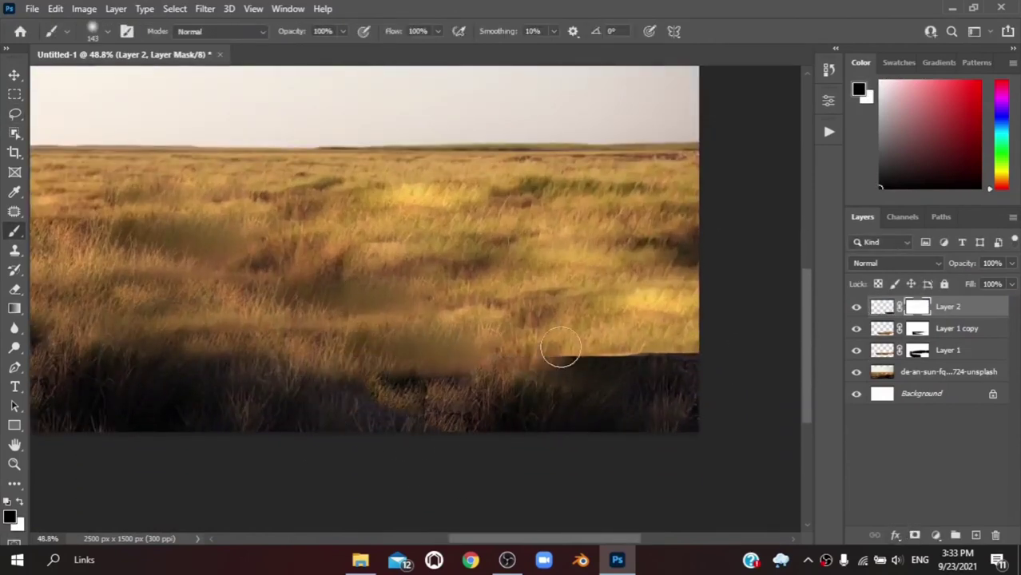
{"action": "mouse_move", "coordinate": [390, 393]}
{"action": "left_mouse_down"}
{"action": "mouse_move", "coordinate": [457, 418]}
{"action": "mouse_move", "coordinate": [378, 349]}
{"action": "left_mouse_up"}
{"action": "scroll", "coordinate": [431, 315], "scroll_direction": "down", "scroll_amount": 1}
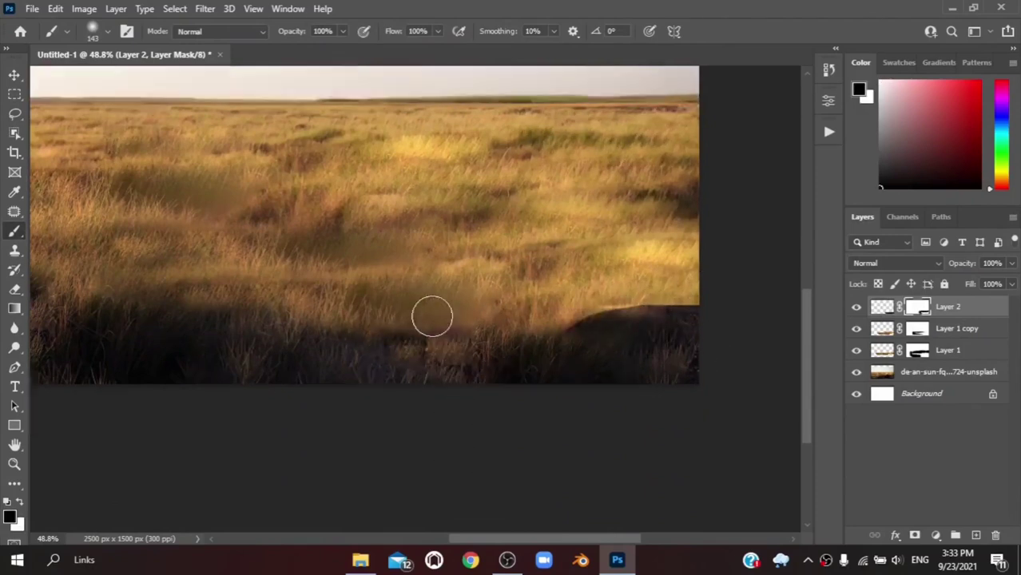
{"action": "scroll", "coordinate": [585, 390], "scroll_direction": "up", "scroll_amount": 2}
- Warp Layer 2, bending its top-right corner up and bottom-right corner down and outward
{"action": "left_click", "coordinate": [884, 310]}
{"action": "key", "text": "ctrl+t"}
{"action": "left_click", "coordinate": [670, 31]}
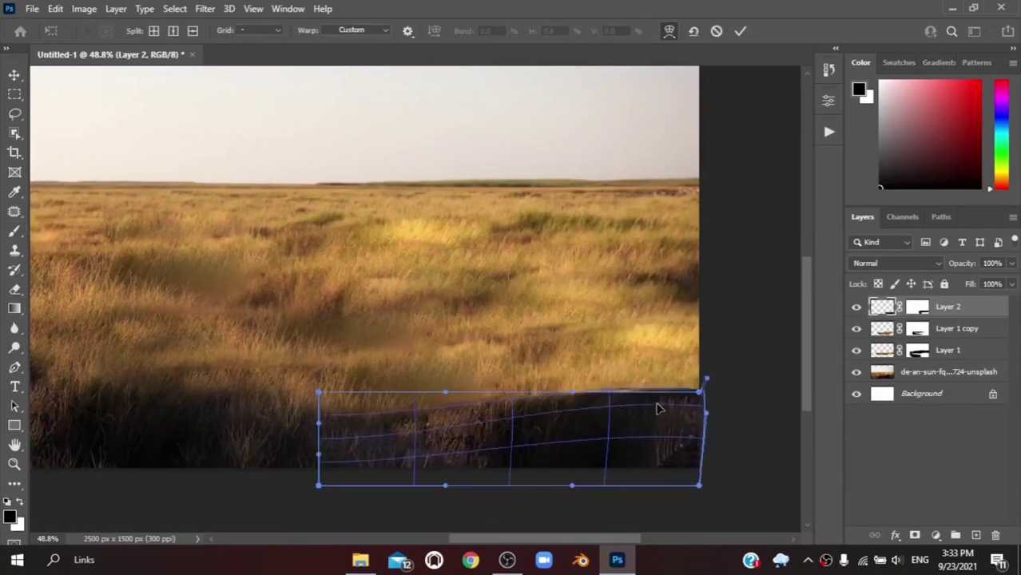
{"action": "left_click_drag", "start_coordinate": [701, 388], "coordinate": [701, 337]}
{"action": "left_click_drag", "start_coordinate": [699, 485], "coordinate": [729, 520]}
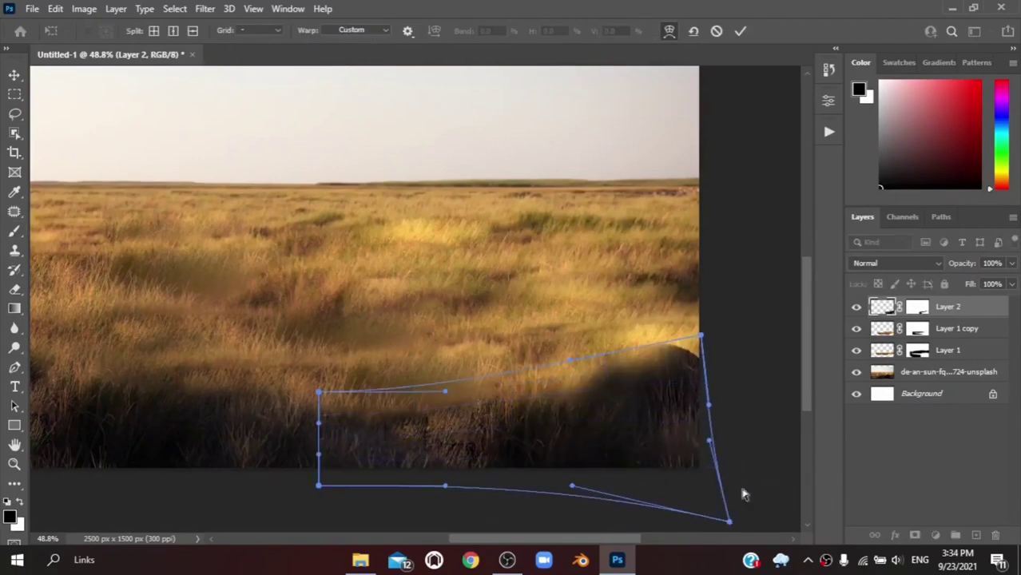
{"action": "key", "text": "Return"}
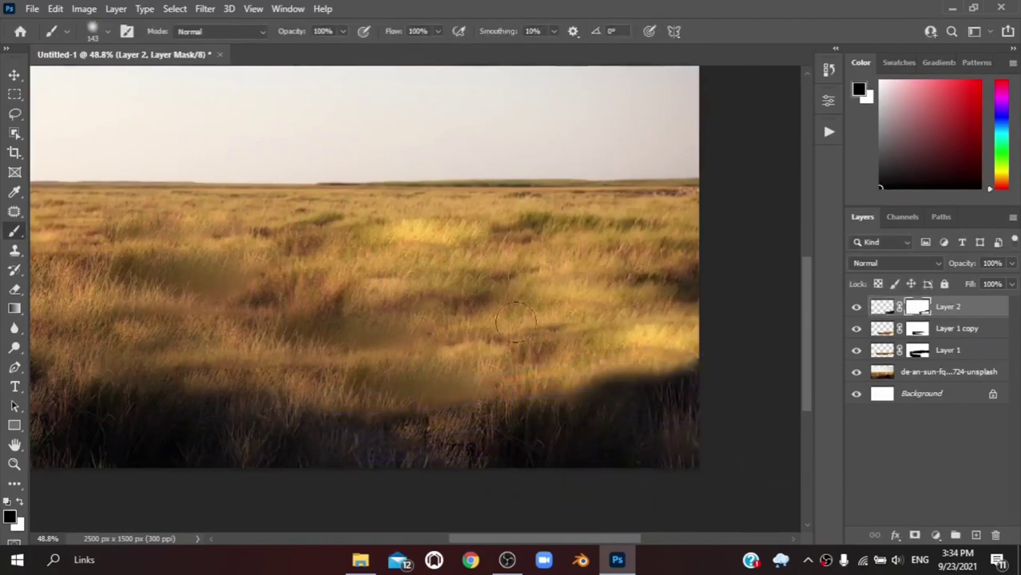
- Set the brush size to 270 and switch to painting with white
{"action": "right_click", "coordinate": [506, 276]}
{"action": "left_click", "coordinate": [391, 327]}
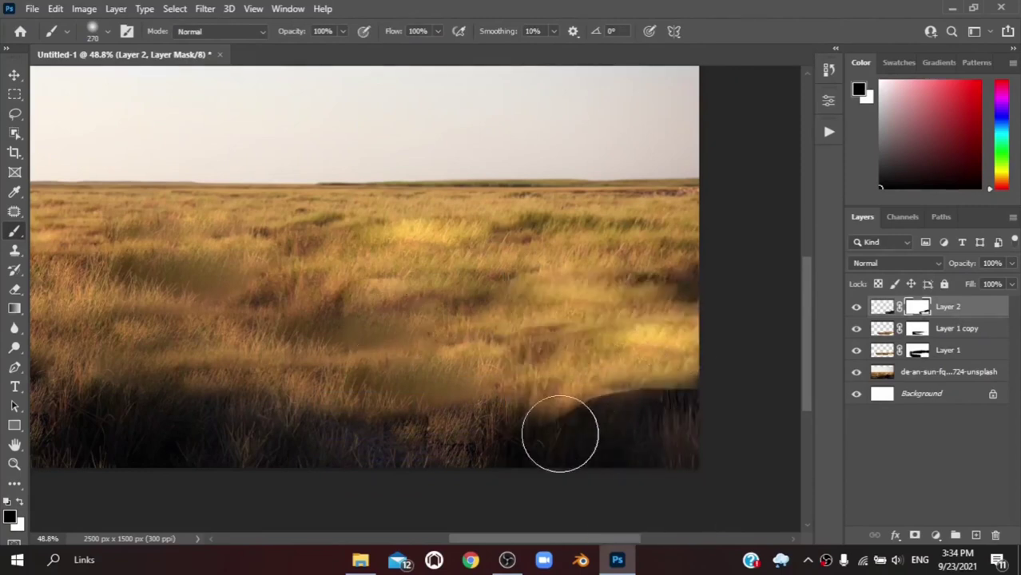
{"action": "key", "text": "x"}
{"action": "scroll", "coordinate": [700, 417], "scroll_direction": "down", "scroll_amount": 1}
{"action": "scroll", "coordinate": [534, 438], "scroll_direction": "down", "scroll_amount": 1, "text": "alt"}
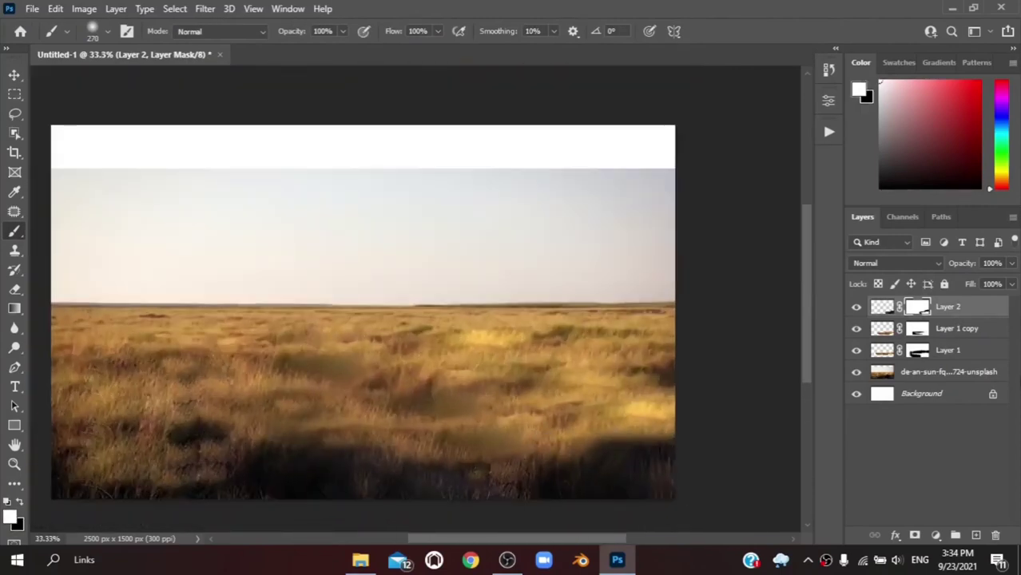
- Merge the selected grass layers into a single layer
{"action": "left_click", "coordinate": [951, 372], "text": "shift"}
{"action": "right_click", "coordinate": [951, 372]}
{"action": "left_click", "coordinate": [832, 440]}
- Place the stormy sky image and stretch it to cover the whole canvas
{"action": "left_click", "coordinate": [361, 560]}
{"action": "left_click_drag", "start_coordinate": [350, 227], "coordinate": [337, 337]}
{"action": "left_click_drag", "start_coordinate": [611, 318], "coordinate": [674, 320]}
{"action": "left_click_drag", "start_coordinate": [115, 318], "coordinate": [50, 318]}
{"action": "left_click_drag", "start_coordinate": [251, 364], "coordinate": [251, 357]}
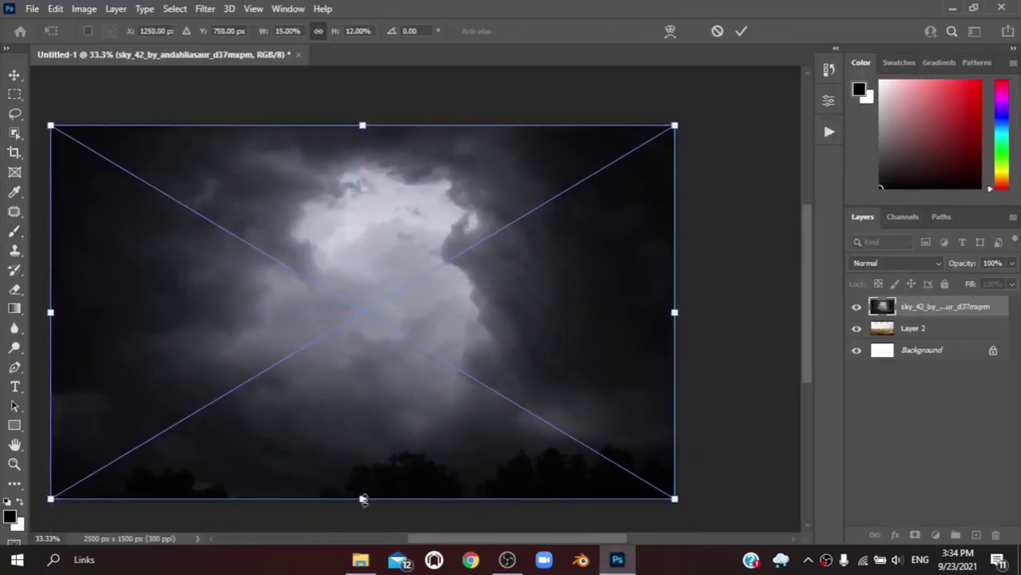
{"action": "left_click_drag", "start_coordinate": [363, 500], "coordinate": [363, 523]}
{"action": "left_click_drag", "start_coordinate": [483, 294], "coordinate": [488, 271]}
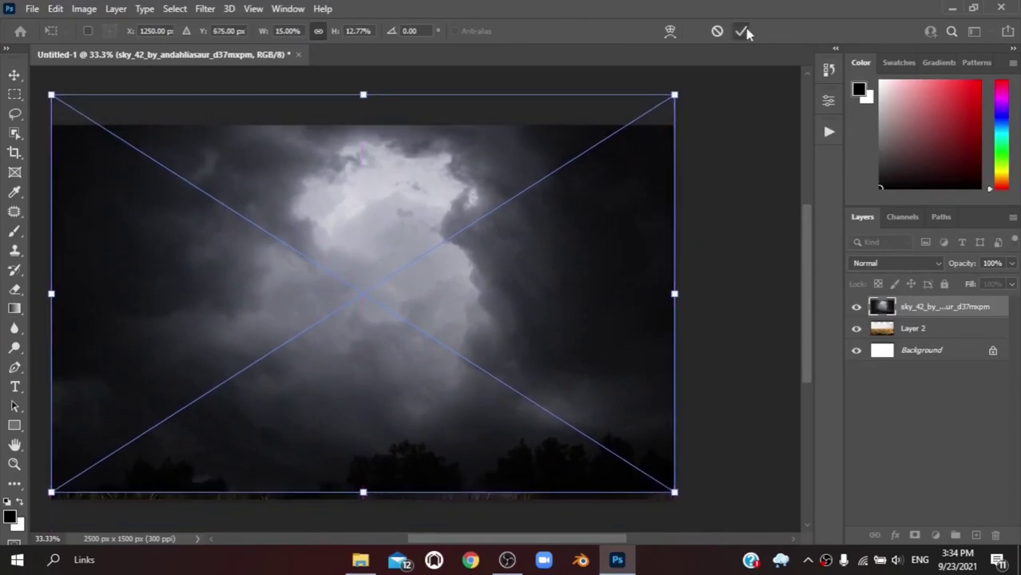
{"action": "left_click", "coordinate": [745, 32]}
- Mask the sky layer, painting black to reveal the grass field; brush size 324
{"action": "left_click", "coordinate": [915, 534]}
{"action": "key", "text": "b"}
{"action": "mouse_move", "coordinate": [319, 456]}
{"action": "left_mouse_down"}
{"action": "mouse_move", "coordinate": [490, 495]}
{"action": "mouse_move", "coordinate": [16, 387]}
{"action": "left_mouse_up"}
{"action": "scroll", "coordinate": [495, 293], "scroll_direction": "down", "scroll_amount": 2}
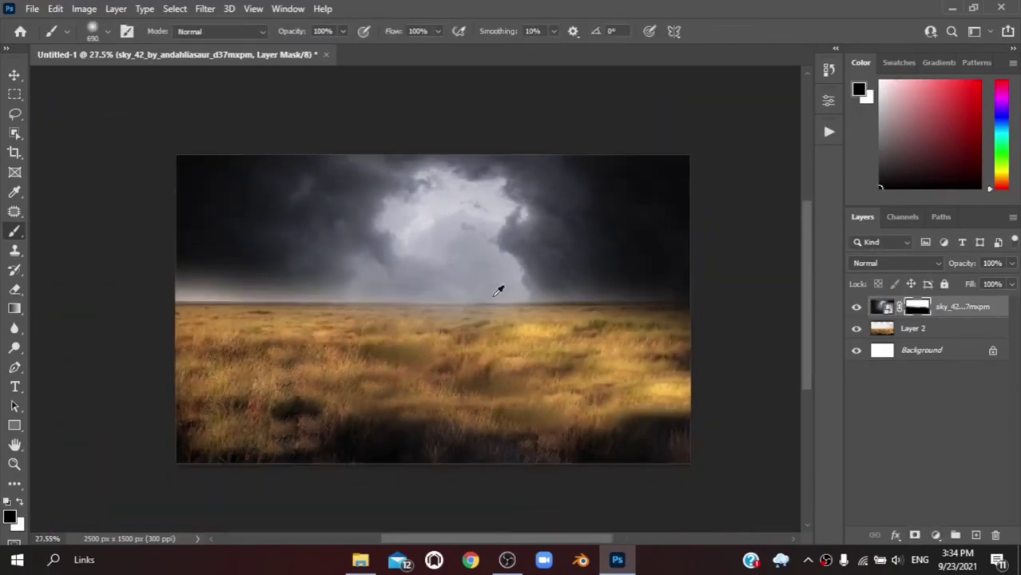
{"action": "scroll", "coordinate": [479, 344], "scroll_direction": "up", "scroll_amount": 1}
{"action": "key", "text": "x"}
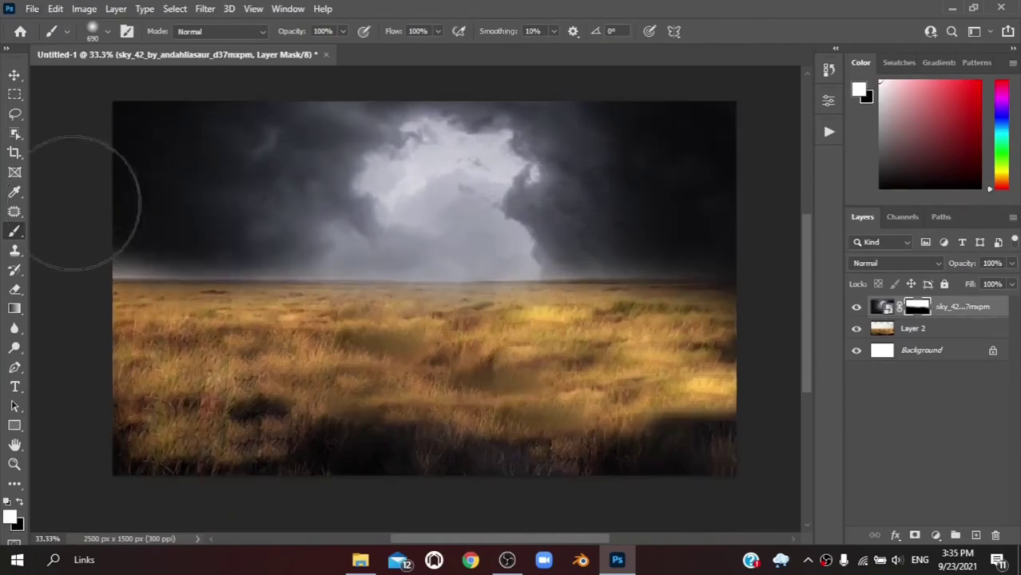
{"action": "left_click_drag", "start_coordinate": [456, 212], "coordinate": [375, 212]}
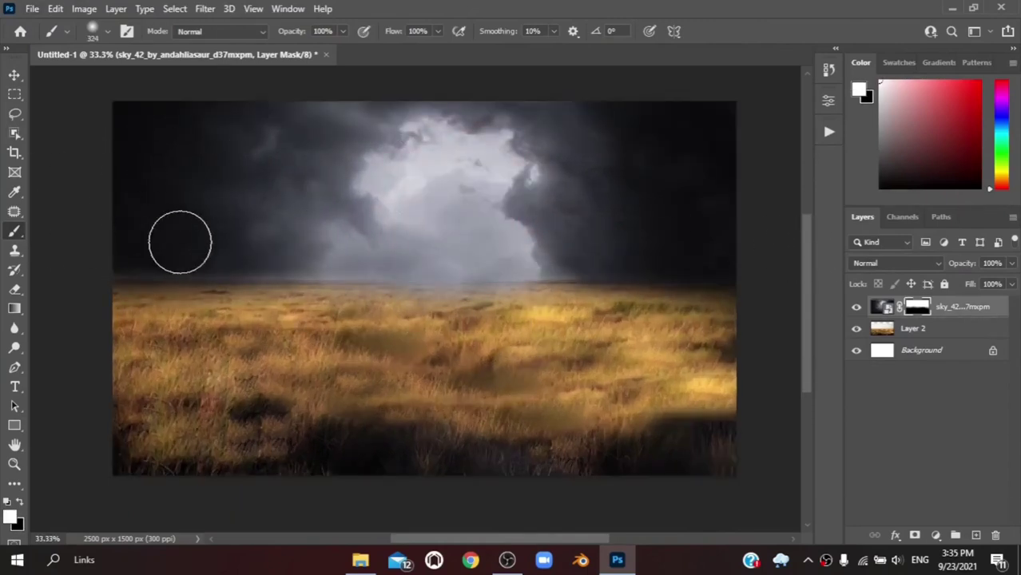
{"action": "left_click", "coordinate": [916, 331]}
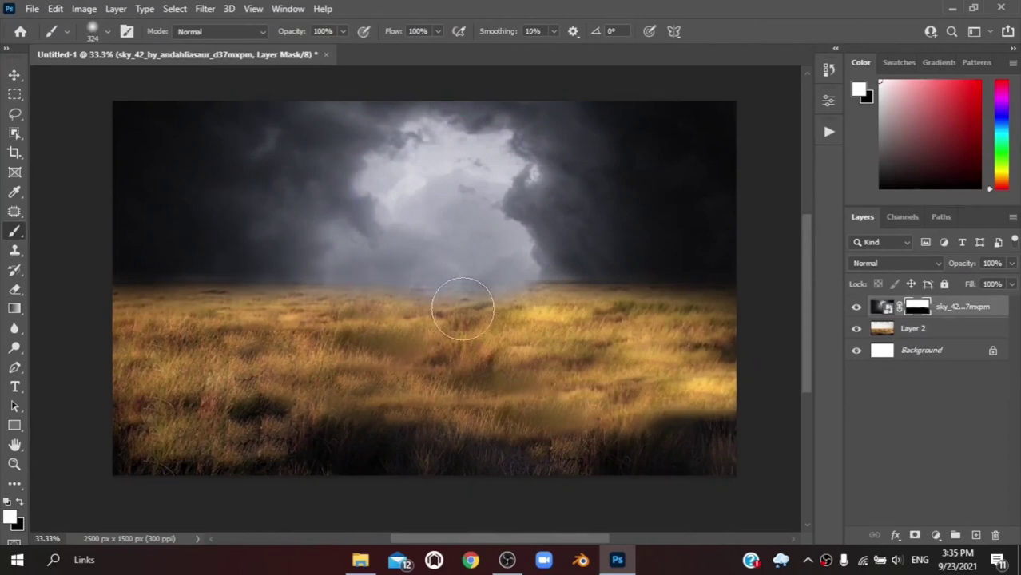
- Add a Brightness/Contrast adjustment at Brightness -150 to darken the field
{"action": "key", "text": "x"}
{"action": "left_click", "coordinate": [913, 328]}
{"action": "left_click", "coordinate": [936, 534]}
{"action": "left_click", "coordinate": [951, 318]}
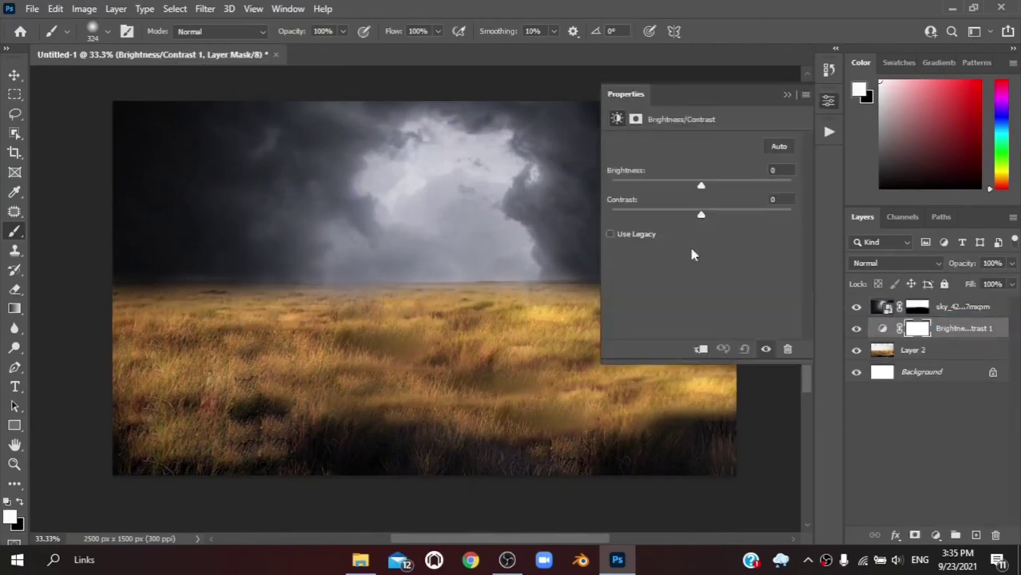
{"action": "mouse_move", "coordinate": [701, 185]}
{"action": "left_mouse_down"}
{"action": "mouse_move", "coordinate": [582, 209]}
{"action": "mouse_move", "coordinate": [711, 185]}
{"action": "mouse_move", "coordinate": [612, 185]}
{"action": "left_mouse_up"}
{"action": "left_click", "coordinate": [787, 94]}
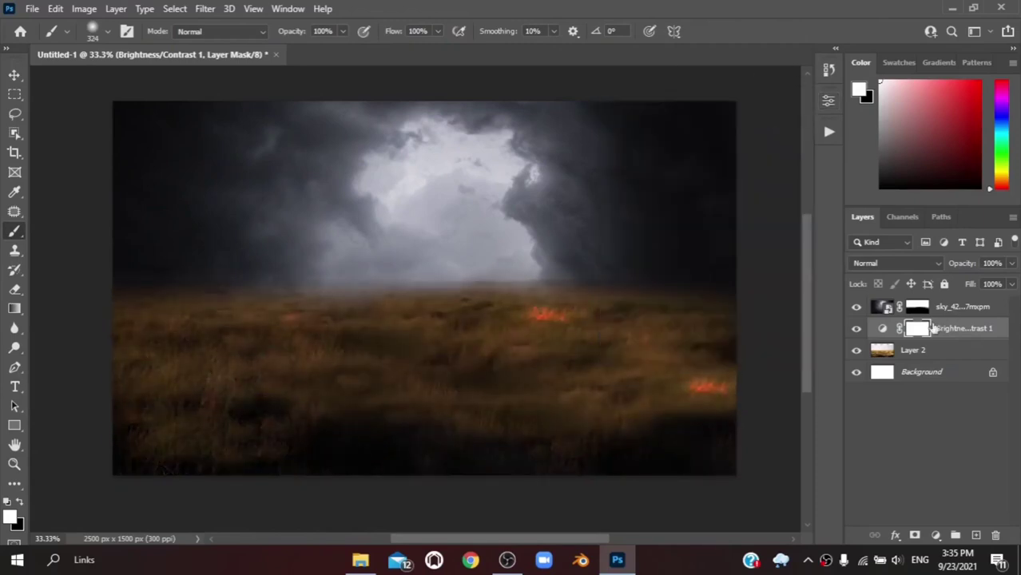
- Apply Camera Raw to Layer 2: Highlights -63, Shadows +9, Whites -71, Blacks +11
{"action": "left_click", "coordinate": [934, 351]}
{"action": "left_click", "coordinate": [205, 8]}
{"action": "left_click", "coordinate": [263, 123]}
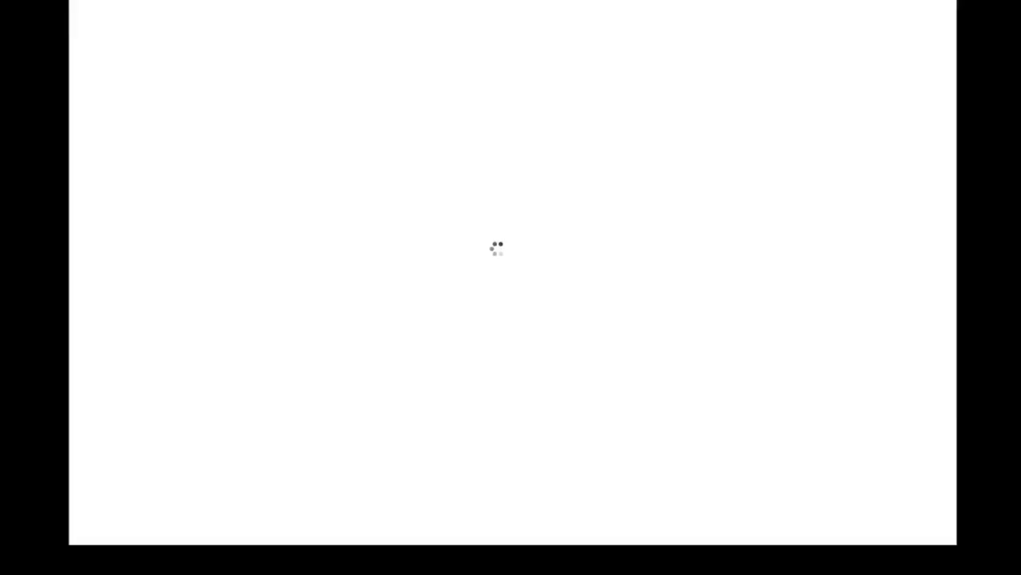
{"action": "left_click", "coordinate": [869, 224]}
{"action": "left_click_drag", "start_coordinate": [885, 358], "coordinate": [833, 358]}
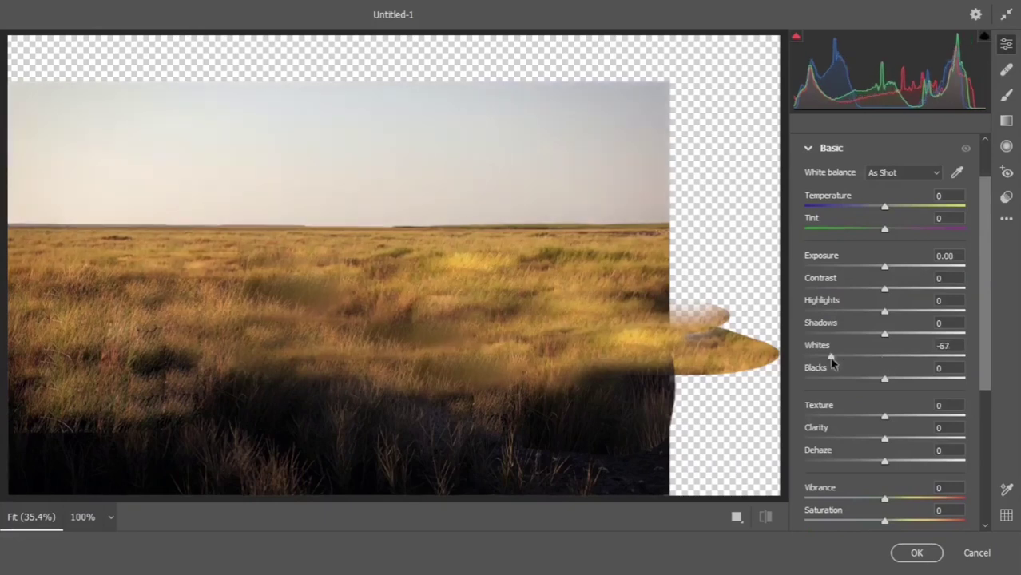
{"action": "mouse_move", "coordinate": [885, 377]}
{"action": "left_mouse_down"}
{"action": "mouse_move", "coordinate": [874, 379]}
{"action": "mouse_move", "coordinate": [897, 374]}
{"action": "left_mouse_up"}
{"action": "left_click_drag", "start_coordinate": [884, 334], "coordinate": [834, 312]}
{"action": "left_click_drag", "start_coordinate": [833, 358], "coordinate": [828, 357]}
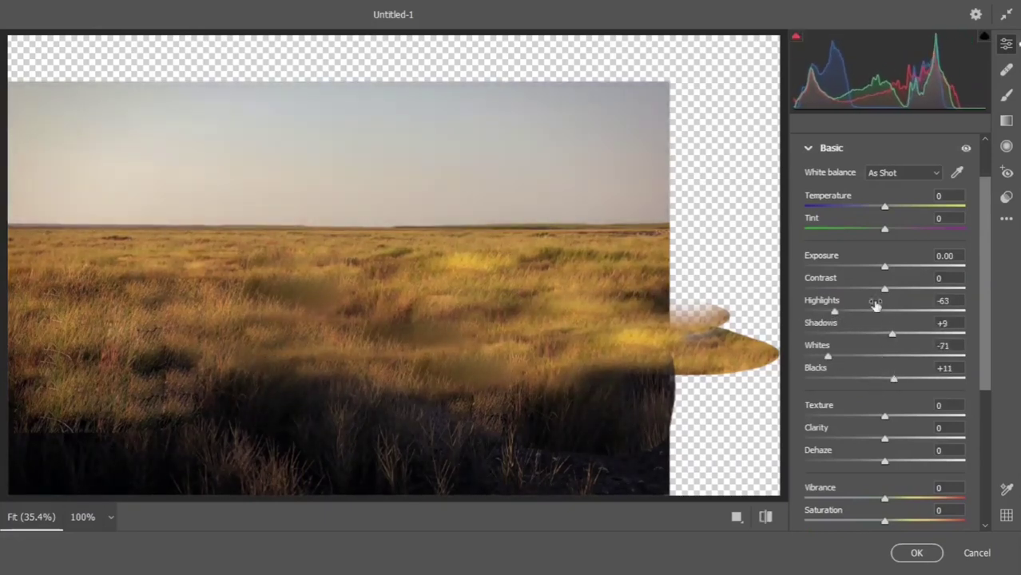
{"action": "key", "text": "Return"}
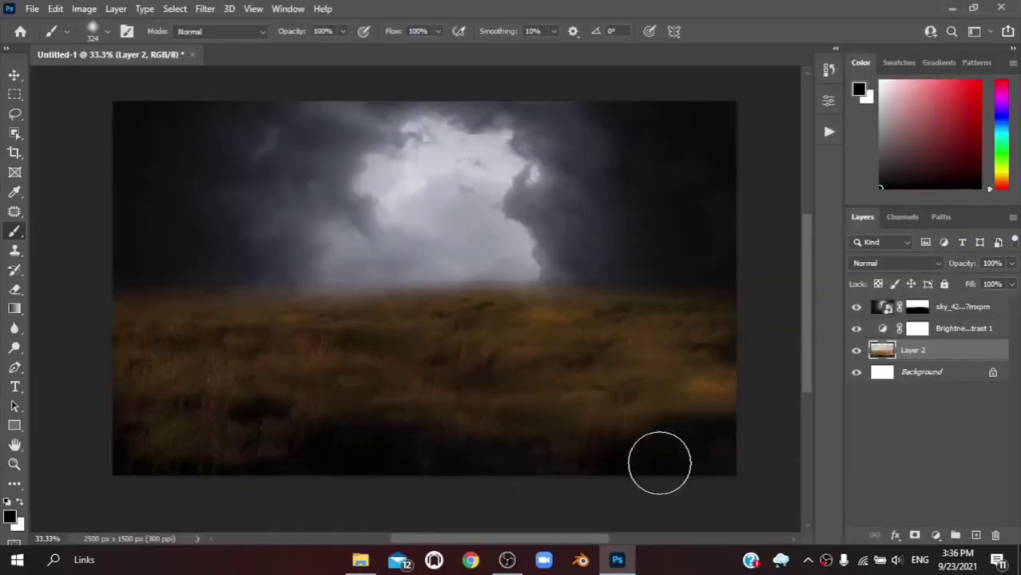
- Add a Hue/Saturation adjustment layer with Saturation -33
{"action": "scroll", "coordinate": [686, 419], "scroll_direction": "down", "scroll_amount": 1}
{"action": "left_click", "coordinate": [936, 535]}
{"action": "left_click", "coordinate": [945, 389]}
{"action": "left_click_drag", "start_coordinate": [700, 227], "coordinate": [676, 231]}
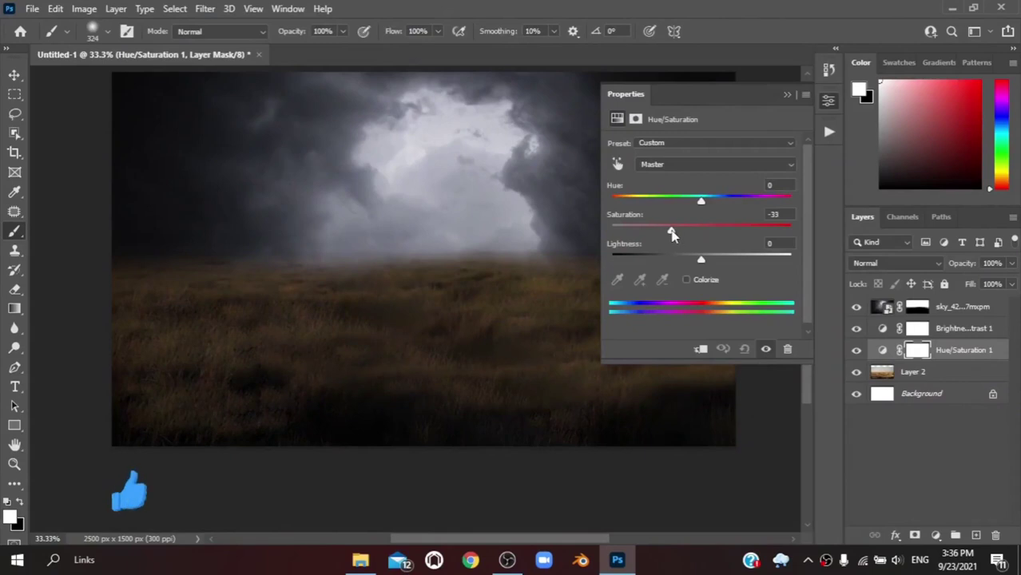
{"action": "left_click", "coordinate": [787, 95]}
- Switch to the Healing Brush on Layer 2 and begin saving under a new name
{"action": "left_click", "coordinate": [913, 372]}
{"action": "scroll", "coordinate": [691, 390], "scroll_direction": "up", "scroll_amount": 1}
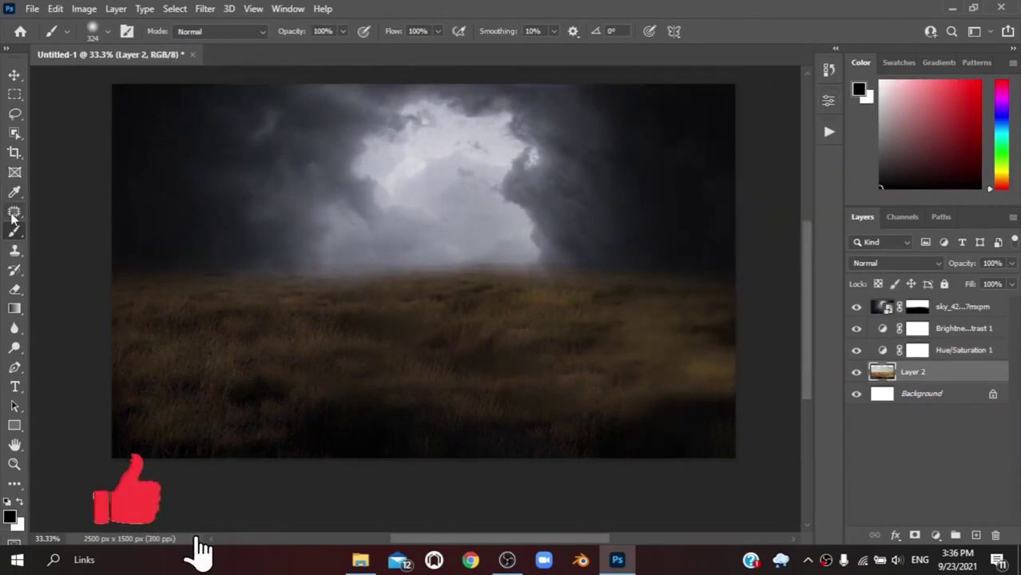
{"action": "left_click", "coordinate": [14, 212]}
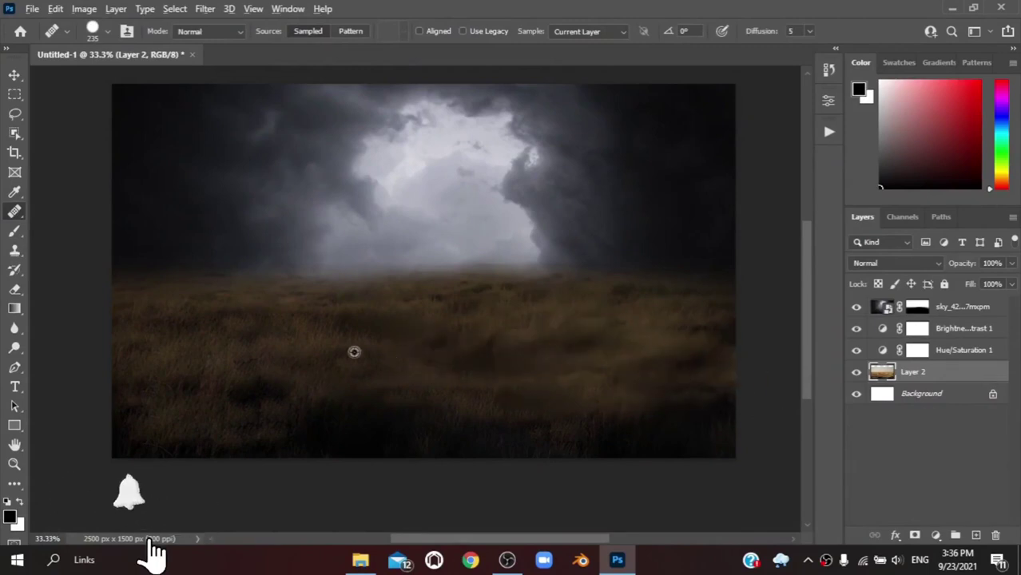
{"action": "left_click", "coordinate": [354, 352], "text": "alt"}
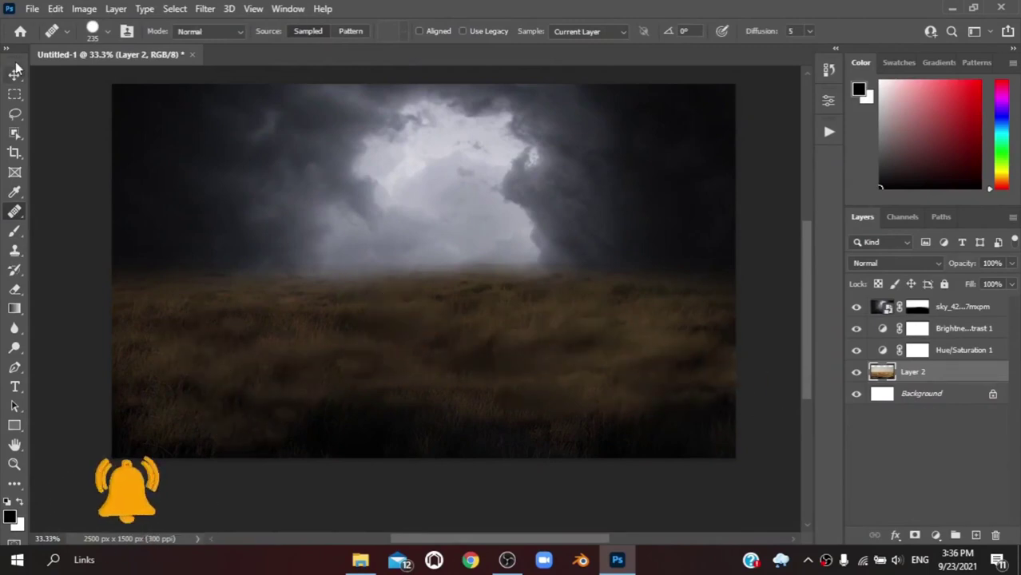
{"action": "key", "text": "ctrl+s"}
- Save the document to this computer as Ghost in Photoshop format
{"action": "left_click", "coordinate": [600, 409]}
{"action": "type", "text": "Ghost"}
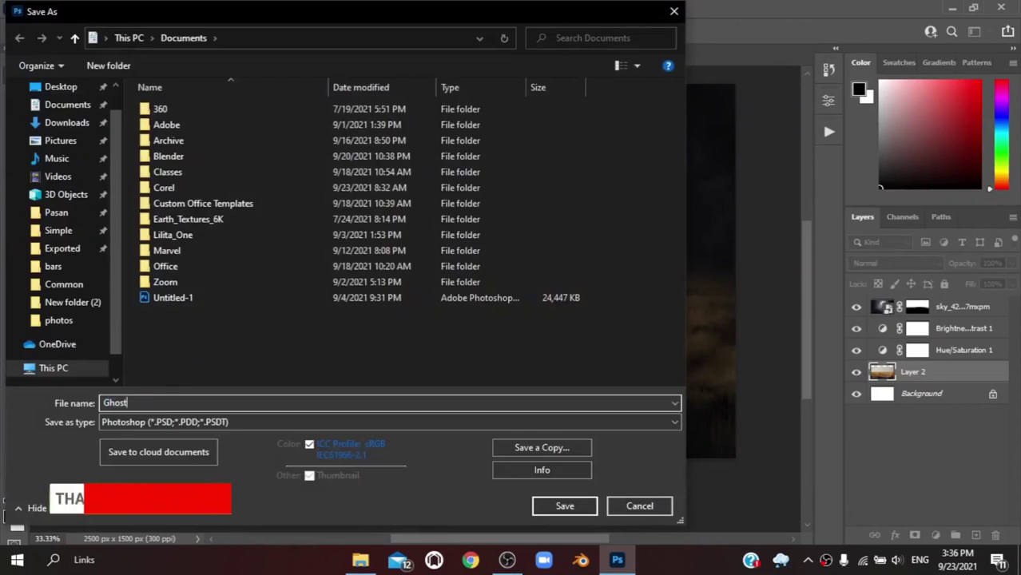
{"action": "key", "text": "Return"}
{"action": "left_click", "coordinate": [671, 148]}
- Add a Levels adjustment above Brightness/Contrast 1 with output white 215
{"action": "right_click", "coordinate": [826, 559]}
{"action": "left_click", "coordinate": [859, 492]}
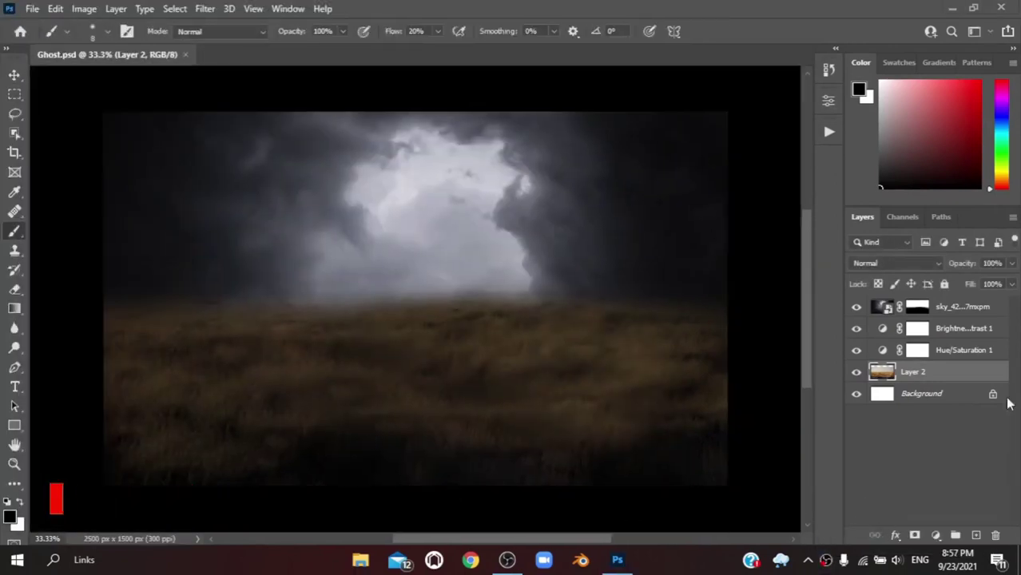
{"action": "left_click", "coordinate": [947, 332]}
{"action": "left_click", "coordinate": [936, 535]}
{"action": "left_click", "coordinate": [919, 372]}
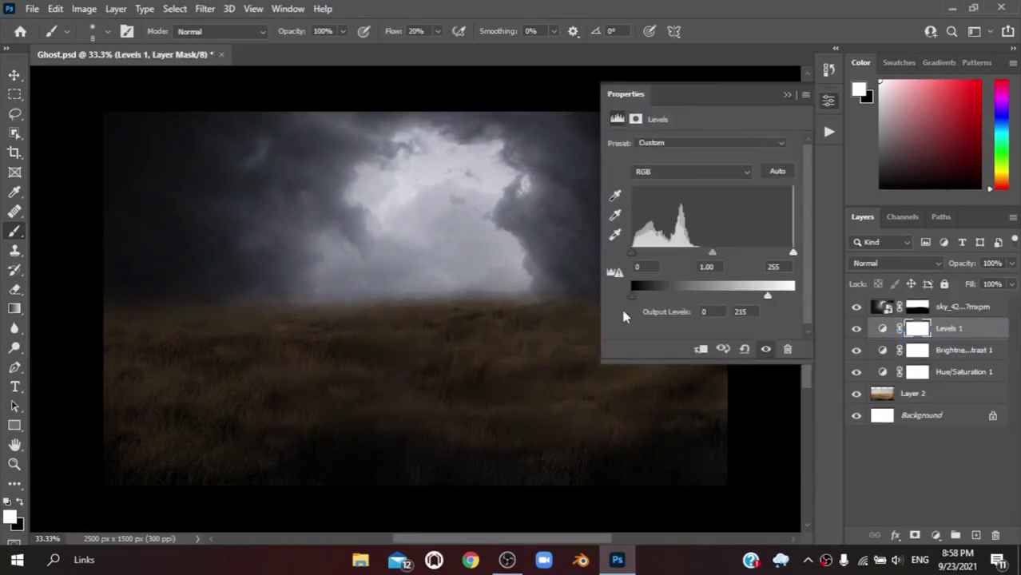
{"action": "left_click", "coordinate": [787, 95]}
- Add a second Levels clipped to the sky with output levels 12 and 244
{"action": "left_click", "coordinate": [963, 307]}
{"action": "left_click", "coordinate": [936, 536]}
{"action": "left_click", "coordinate": [927, 326]}
{"action": "left_click_drag", "start_coordinate": [632, 297], "coordinate": [640, 297]}
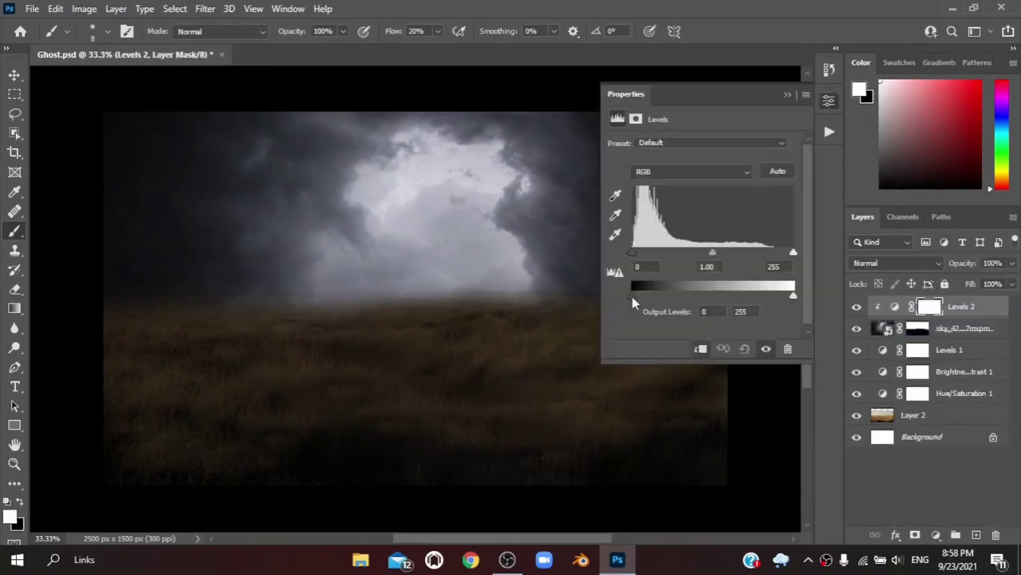
{"action": "left_click_drag", "start_coordinate": [795, 297], "coordinate": [788, 301]}
- Create a new fog layer and choose the CLOD 1 cloud brush from Effects
{"action": "left_click", "coordinate": [958, 535]}
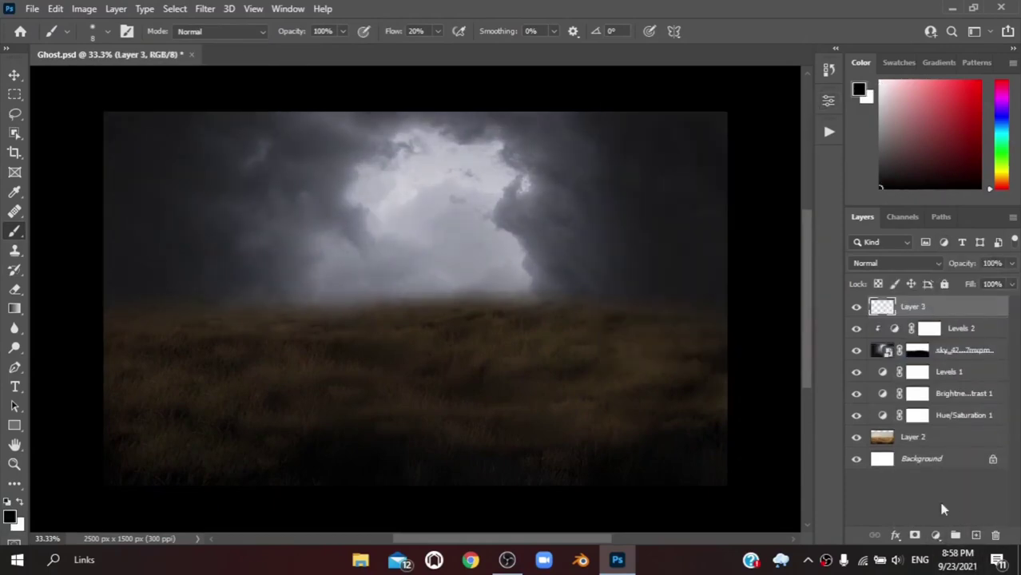
{"action": "right_click", "coordinate": [283, 185]}
{"action": "scroll", "coordinate": [312, 387], "scroll_direction": "down", "scroll_amount": 3}
{"action": "scroll", "coordinate": [316, 376], "scroll_direction": "up", "scroll_amount": 1}
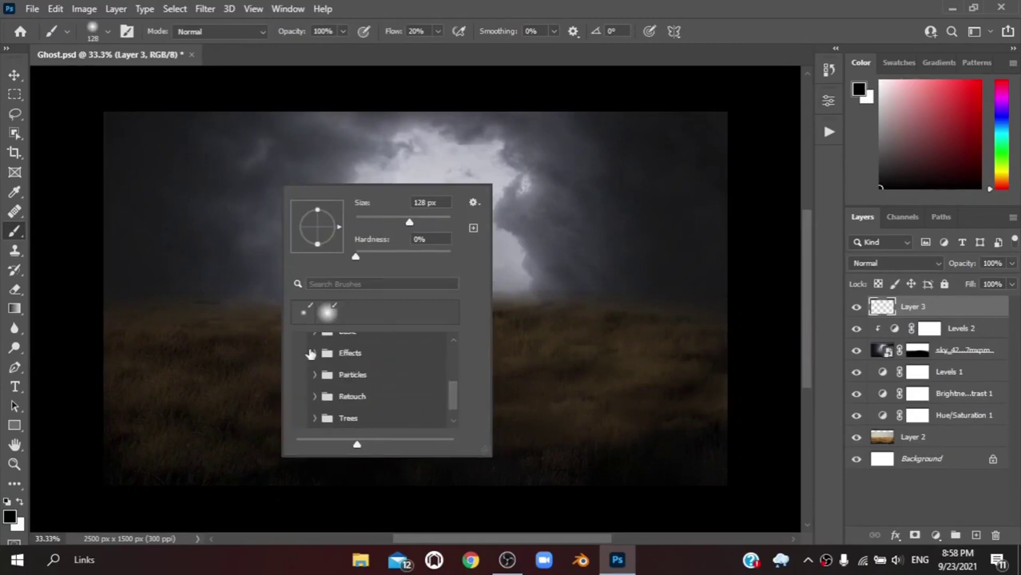
{"action": "left_click", "coordinate": [314, 352]}
{"action": "left_click", "coordinate": [473, 202]}
{"action": "left_click", "coordinate": [516, 322]}
{"action": "left_click", "coordinate": [473, 202]}
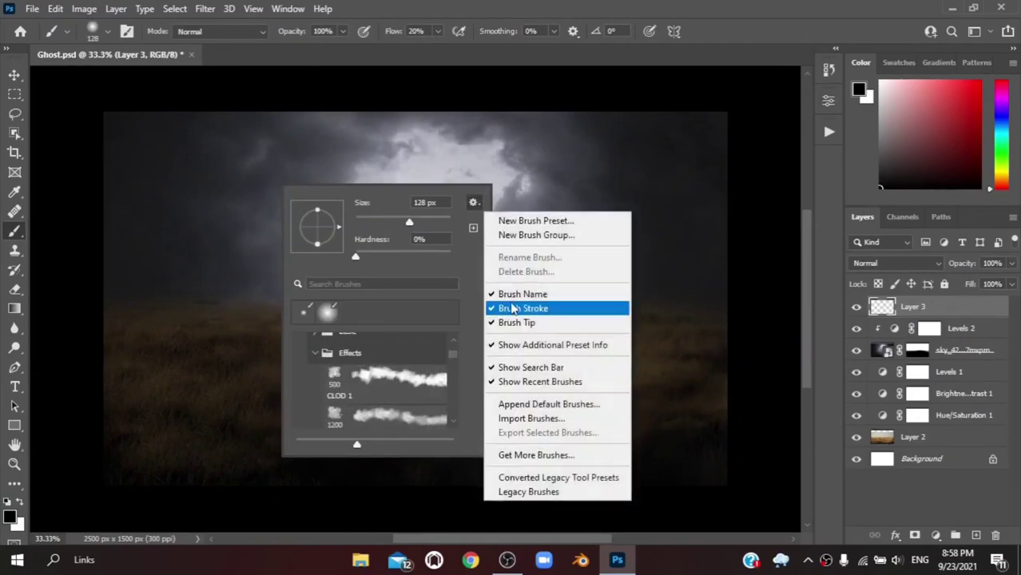
{"action": "left_click", "coordinate": [523, 309]}
{"action": "left_click_drag", "start_coordinate": [358, 445], "coordinate": [453, 444]}
{"action": "left_click", "coordinate": [364, 351]}
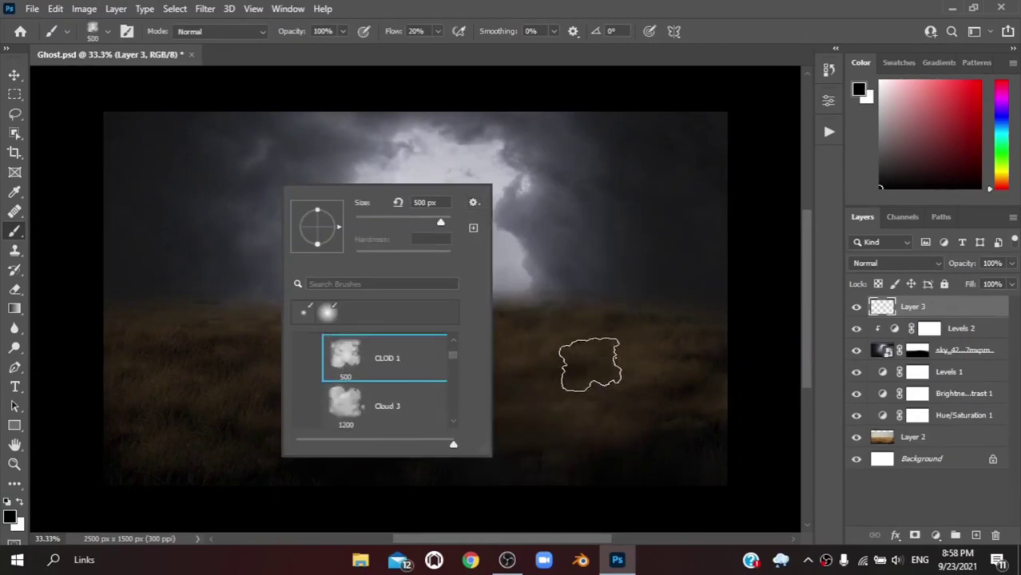
- Paint light grey fog along the horizon, then mask away its lower and middle parts
{"action": "key", "text": "Return"}
{"action": "key", "text": "x"}
{"action": "left_click", "coordinate": [881, 92]}
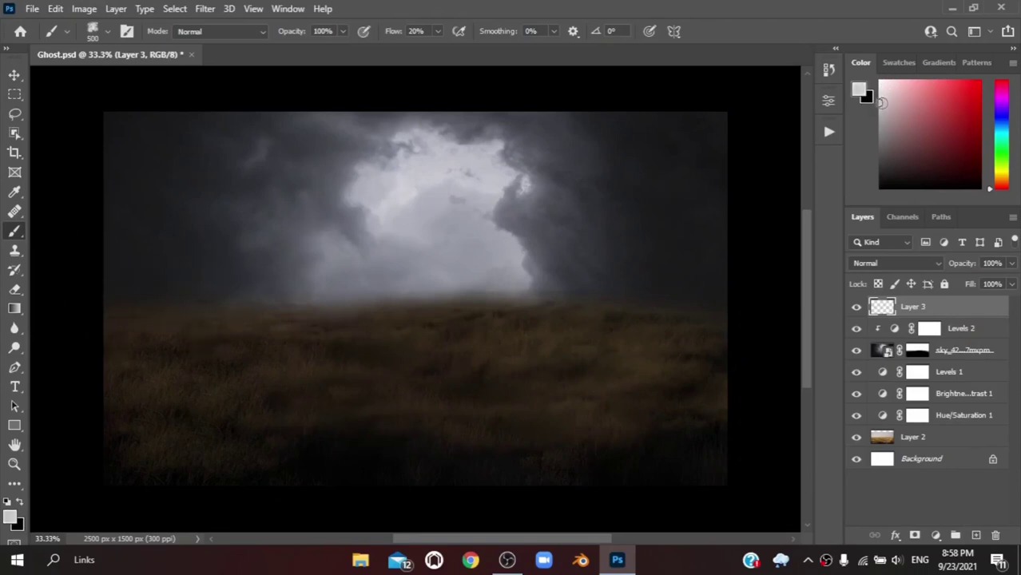
{"action": "mouse_move", "coordinate": [140, 306]}
{"action": "left_mouse_down"}
{"action": "mouse_move", "coordinate": [392, 297]}
{"action": "mouse_move", "coordinate": [752, 315]}
{"action": "left_mouse_up"}
{"action": "left_click", "coordinate": [915, 534]}
{"action": "key", "text": "x"}
{"action": "left_click_drag", "start_coordinate": [112, 343], "coordinate": [752, 323]}
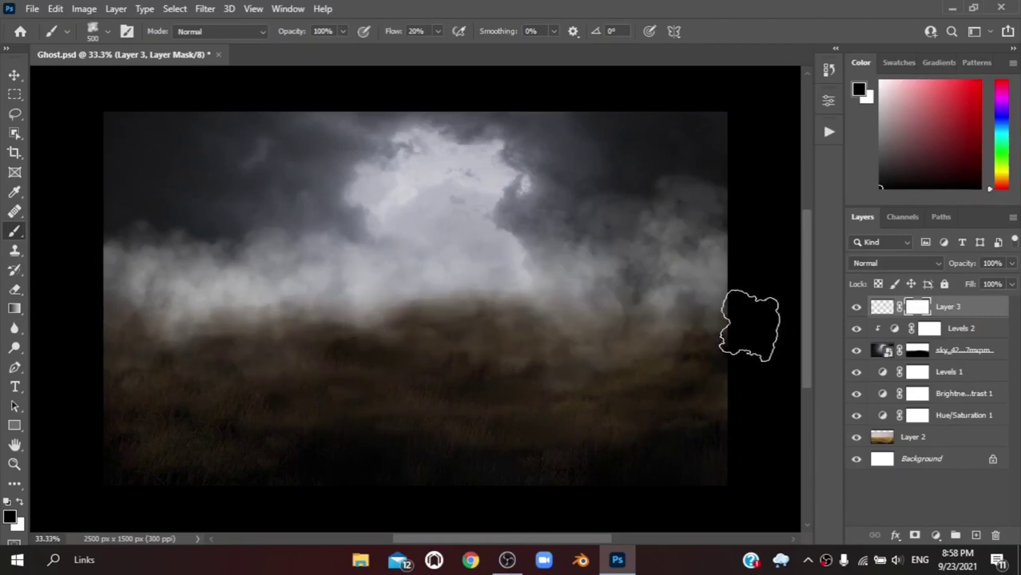
{"action": "mouse_move", "coordinate": [72, 240]}
{"action": "left_mouse_down"}
{"action": "mouse_move", "coordinate": [609, 209]}
{"action": "mouse_move", "coordinate": [531, 360]}
{"action": "mouse_move", "coordinate": [433, 364]}
{"action": "mouse_move", "coordinate": [758, 210]}
{"action": "left_mouse_up"}
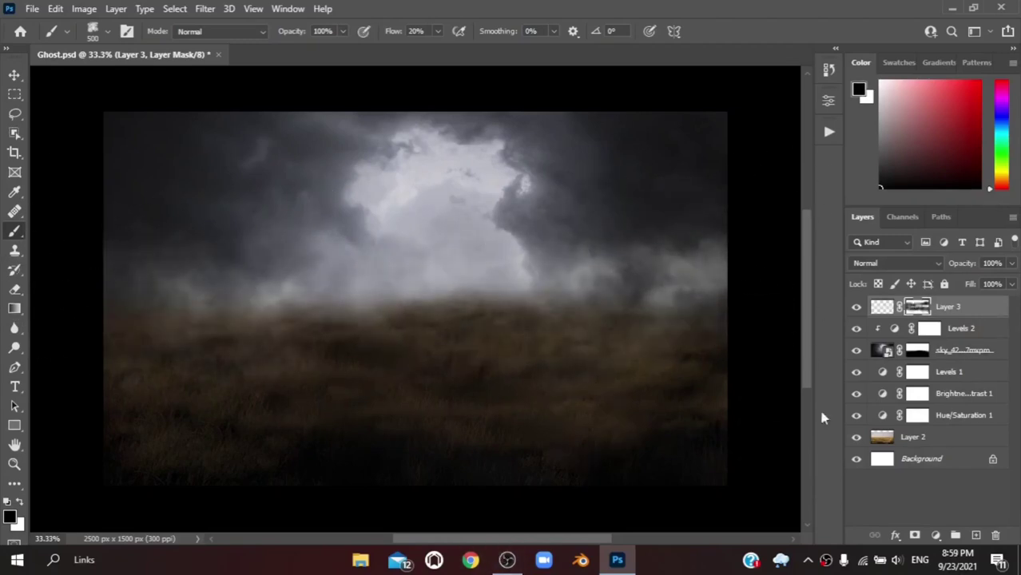
- Add a Brightness/Contrast adjustment clipped to the sky layer
{"action": "left_click", "coordinate": [959, 350]}
{"action": "left_click", "coordinate": [935, 535]}
{"action": "left_click", "coordinate": [923, 328]}
- Set the sky's Brightness/Contrast 2 to brightness -52
{"action": "left_click_drag", "start_coordinate": [701, 186], "coordinate": [669, 186]}
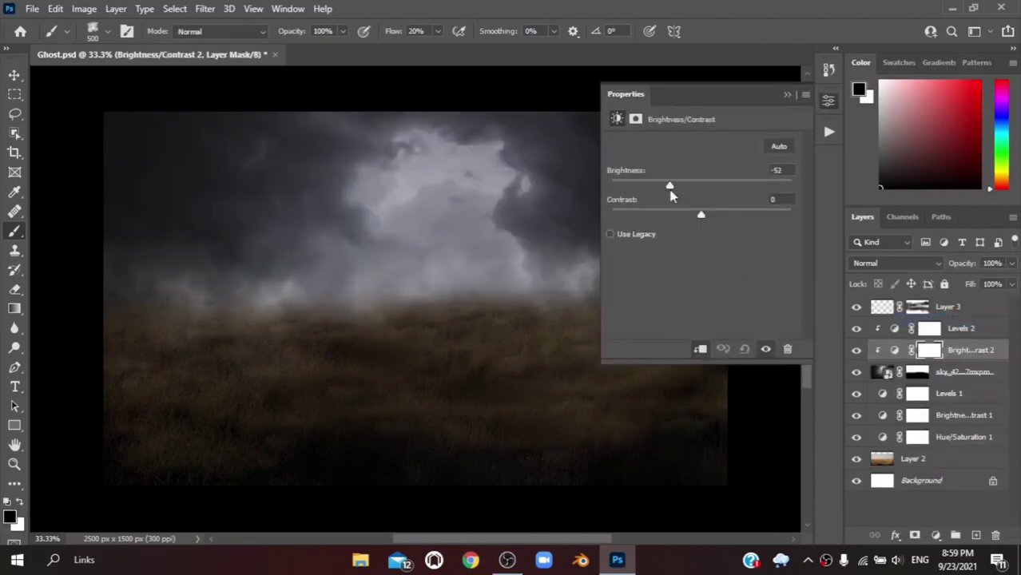
{"action": "left_click", "coordinate": [788, 94]}
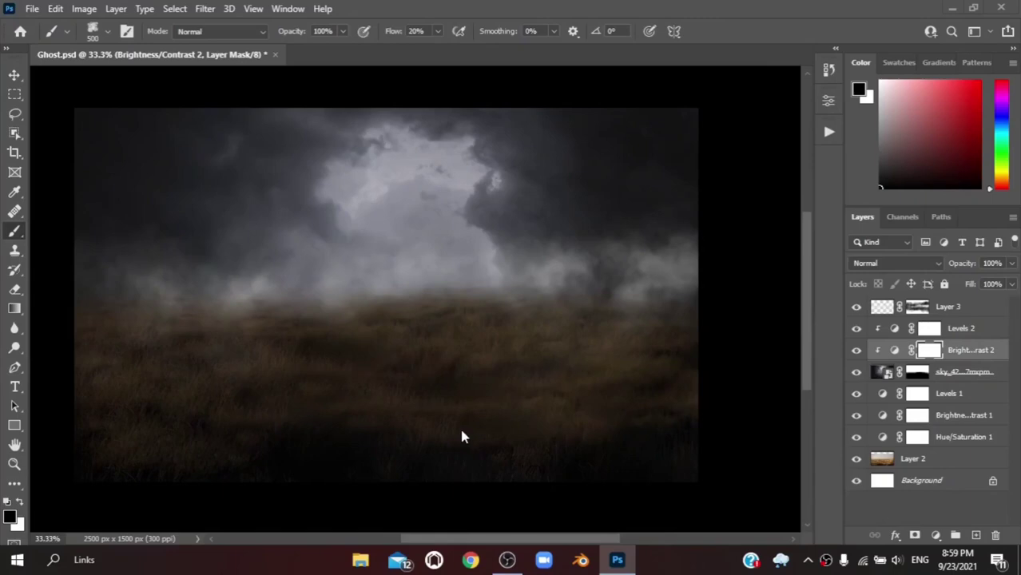
{"action": "key", "text": "alt+Tab"}
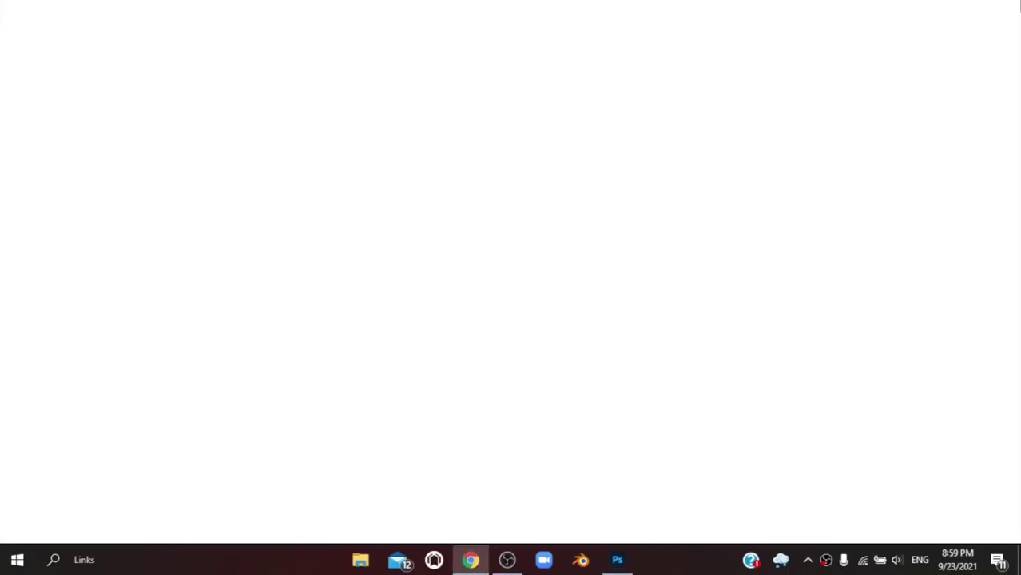
{"action": "key", "text": "alt+Tab"}
- Heal three blotches in the Layer 2 grass with a 307 px spot healing brush
{"action": "left_click", "coordinate": [913, 459]}
{"action": "key", "text": "j"}
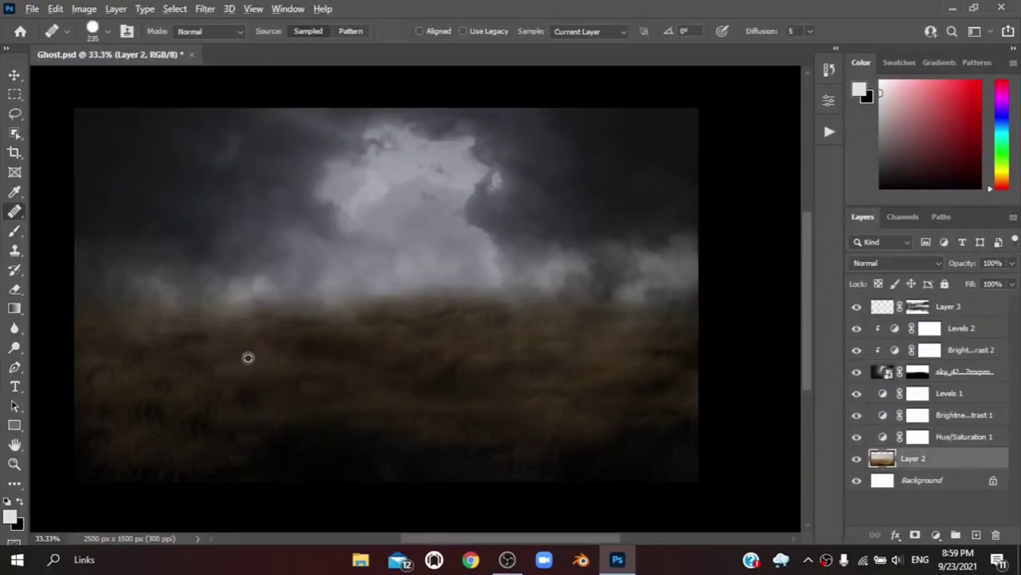
{"action": "right_click", "coordinate": [248, 358]}
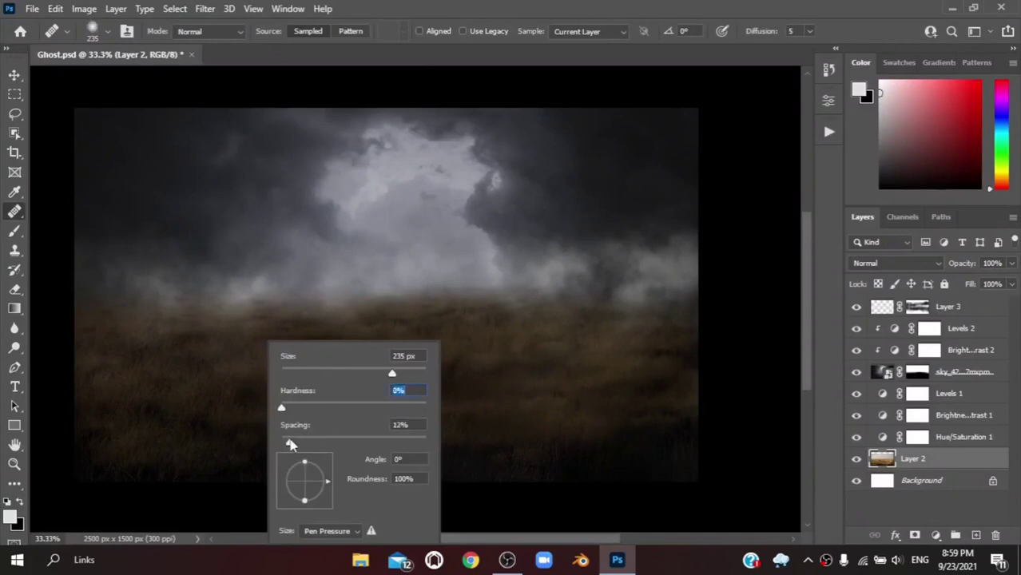
{"action": "key", "text": "Return"}
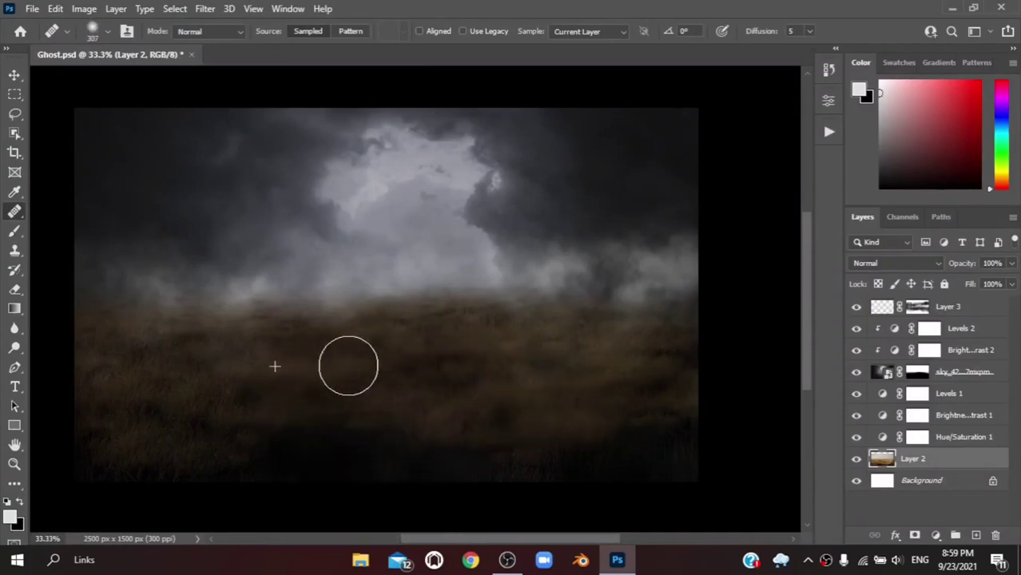
{"action": "left_click", "coordinate": [451, 373]}
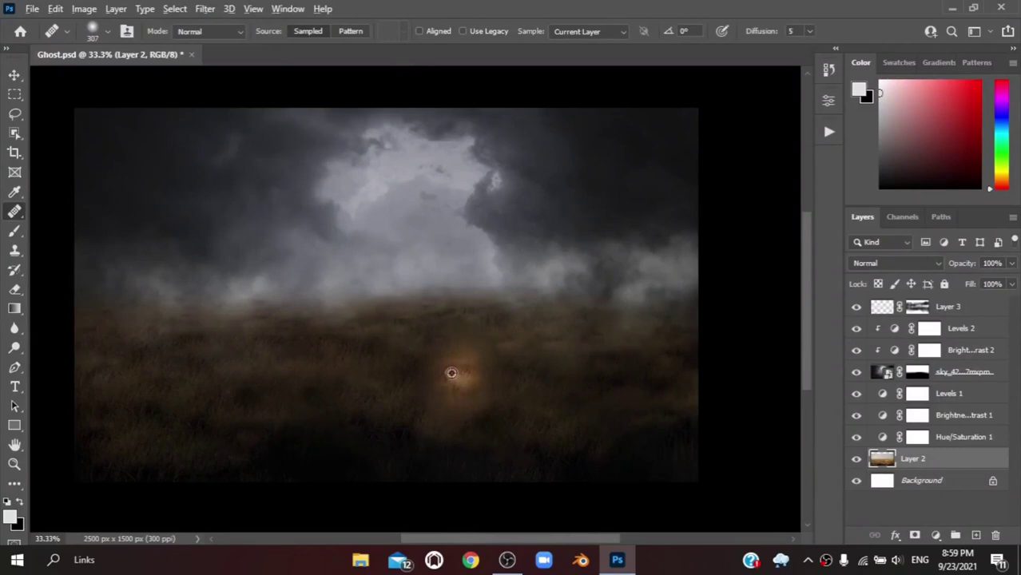
{"action": "left_click", "coordinate": [319, 445]}
{"action": "left_click", "coordinate": [448, 348]}
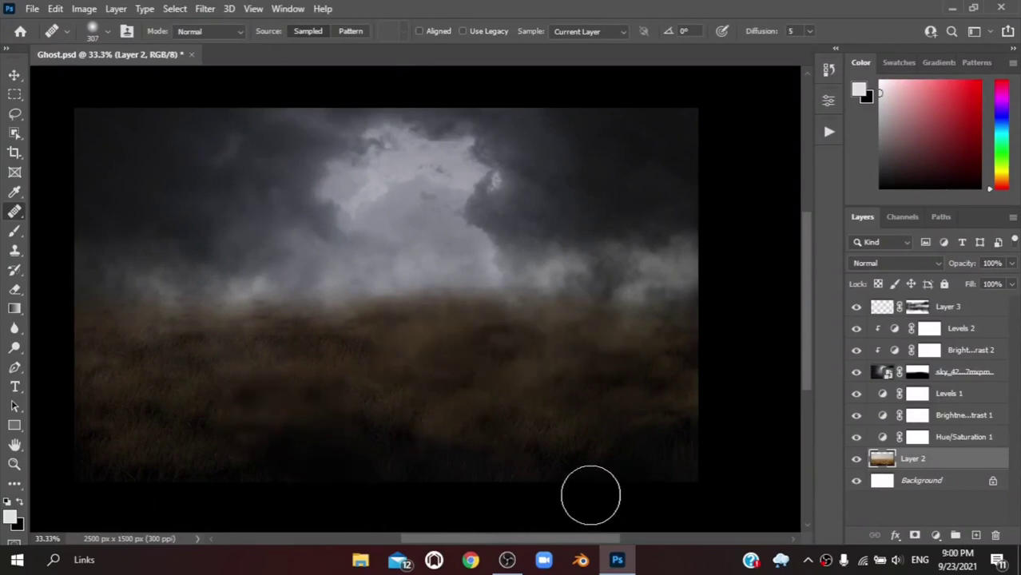
{"action": "left_click", "coordinate": [15, 231]}
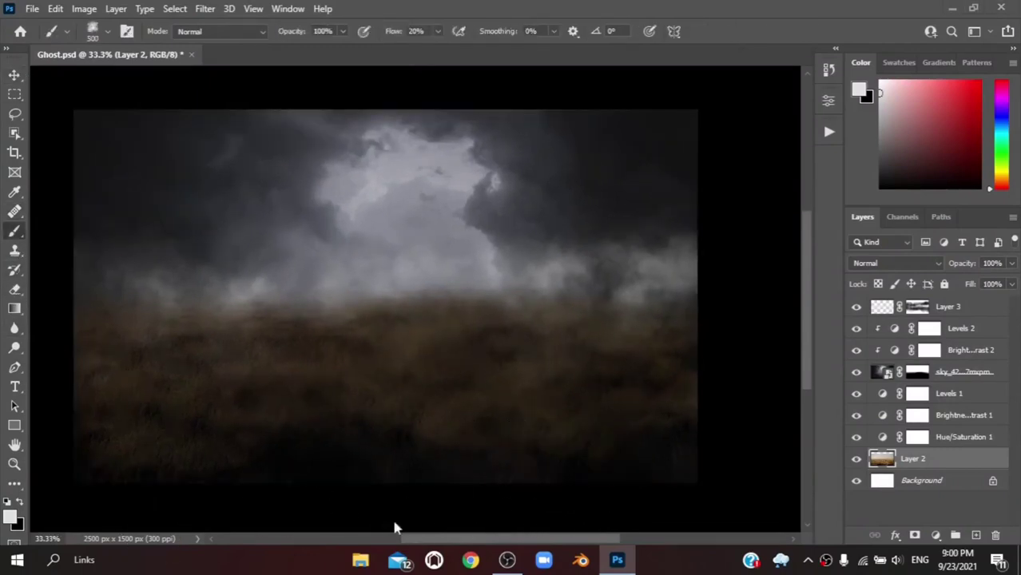
- Open the red house photo from the Ghost project's Used Images folder in Photoshop
{"action": "left_click", "coordinate": [360, 559]}
{"action": "left_click", "coordinate": [56, 336]}
{"action": "left_click", "coordinate": [710, 292]}
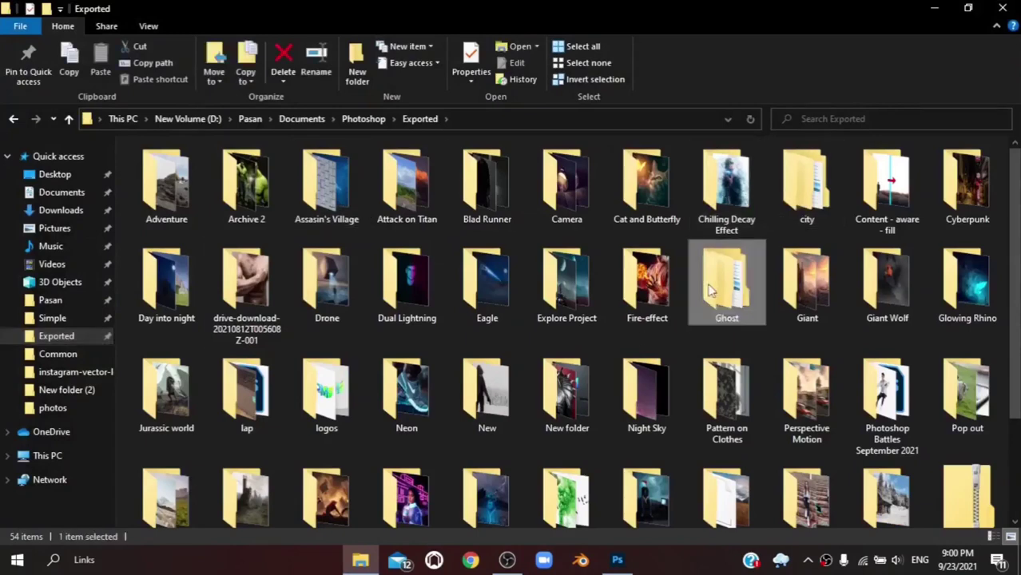
{"action": "double_click", "coordinate": [709, 292]}
{"action": "double_click", "coordinate": [173, 231]}
{"action": "mouse_move", "coordinate": [328, 191]}
{"action": "left_mouse_down"}
{"action": "mouse_move", "coordinate": [513, 409]}
{"action": "mouse_move", "coordinate": [287, 58]}
{"action": "left_mouse_up"}
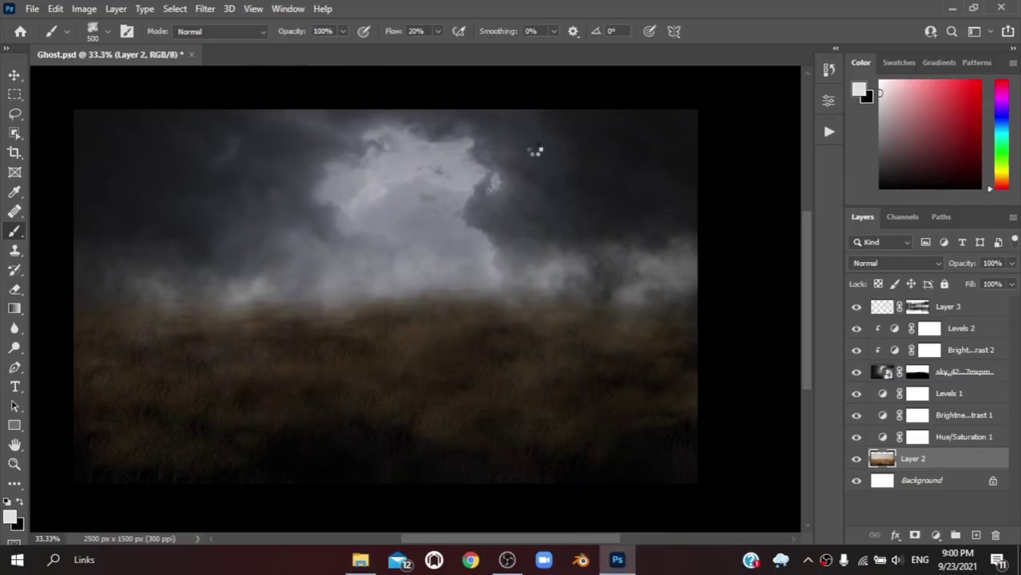
{"action": "left_click_drag", "start_coordinate": [534, 155], "coordinate": [536, 153]}
- Box-select the red house with Object Selection and mask out everything else on Layer 0
{"action": "left_click", "coordinate": [14, 133]}
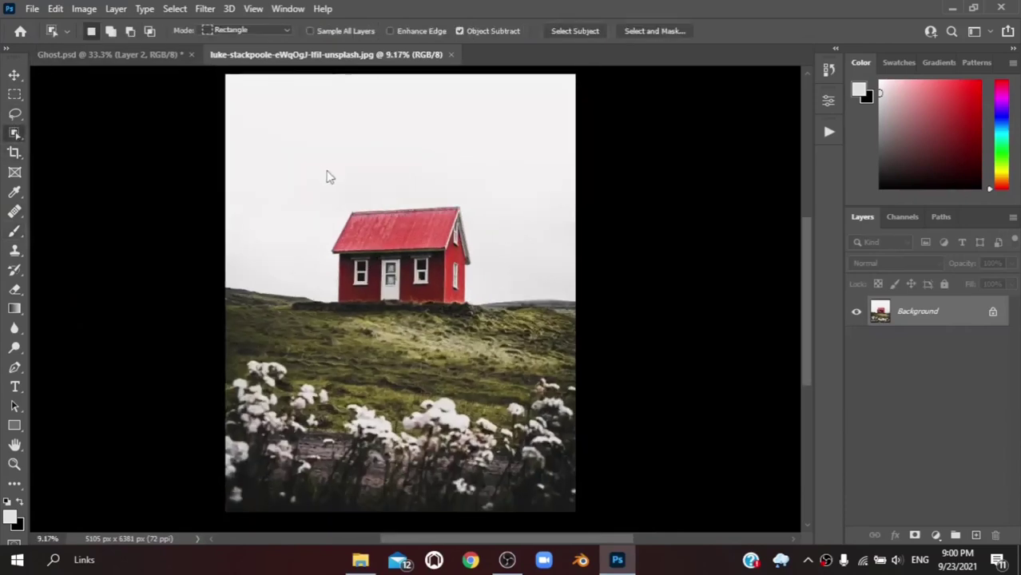
{"action": "left_click_drag", "start_coordinate": [320, 174], "coordinate": [491, 318]}
{"action": "left_click", "coordinate": [936, 535]}
{"action": "right_click", "coordinate": [912, 311]}
{"action": "key", "text": "Escape"}
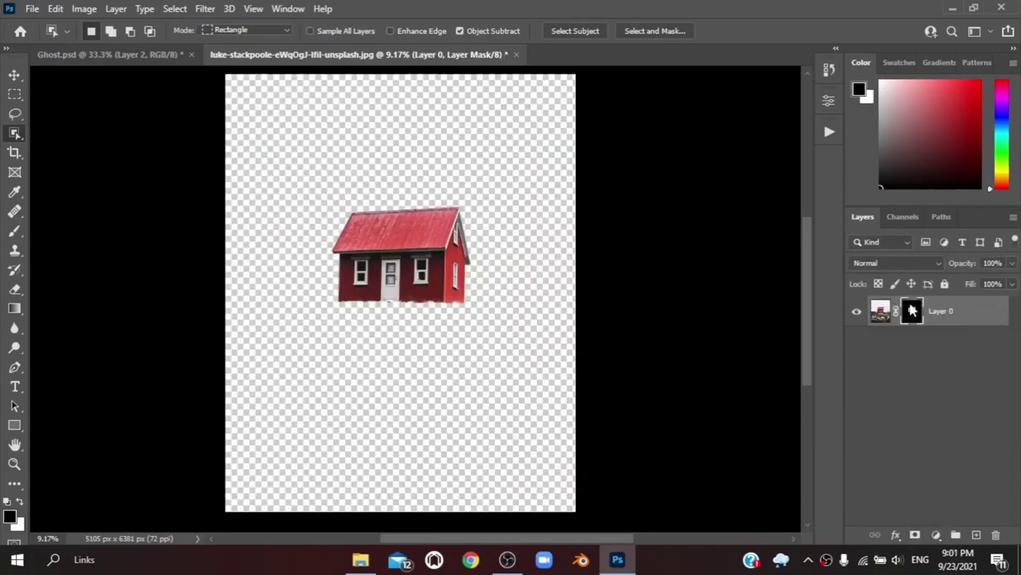
- Move the cut-out house into the Ghost composite and put its layer at the top
{"action": "key", "text": "v"}
{"action": "left_click_drag", "start_coordinate": [412, 272], "coordinate": [402, 315]}
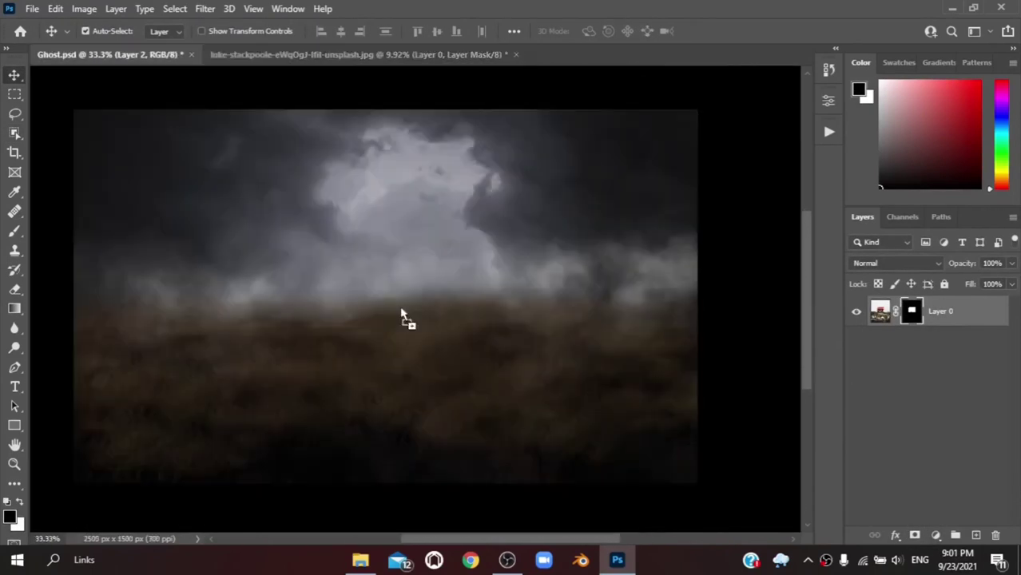
{"action": "left_click_drag", "start_coordinate": [890, 455], "coordinate": [919, 303]}
- Scale the house to about 30% and place it on the field near the centre
{"action": "key", "text": "ctrl+t"}
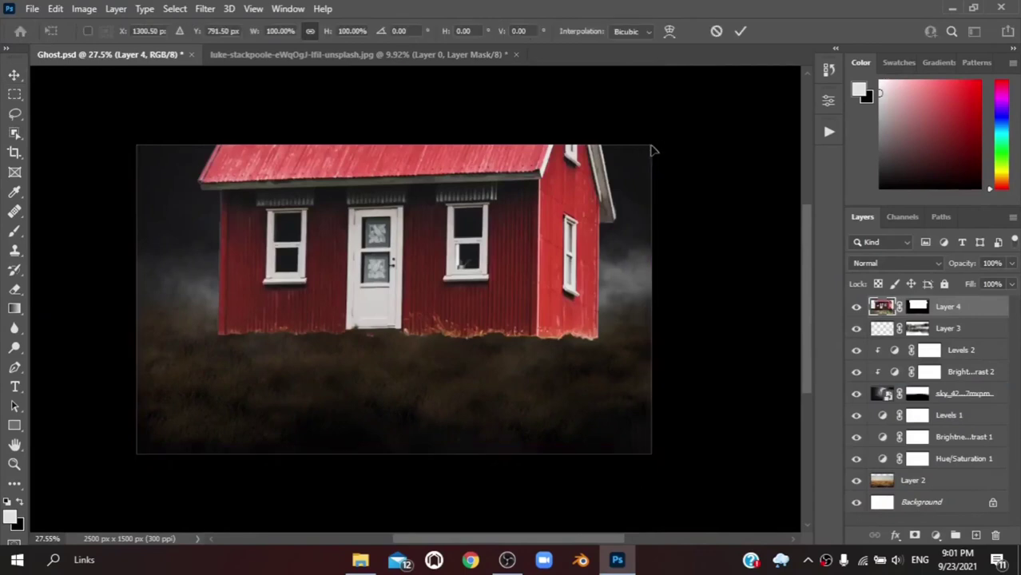
{"action": "key", "text": "ctrl+0"}
{"action": "left_click_drag", "start_coordinate": [718, 385], "coordinate": [475, 184]}
{"action": "key", "text": "ctrl+0"}
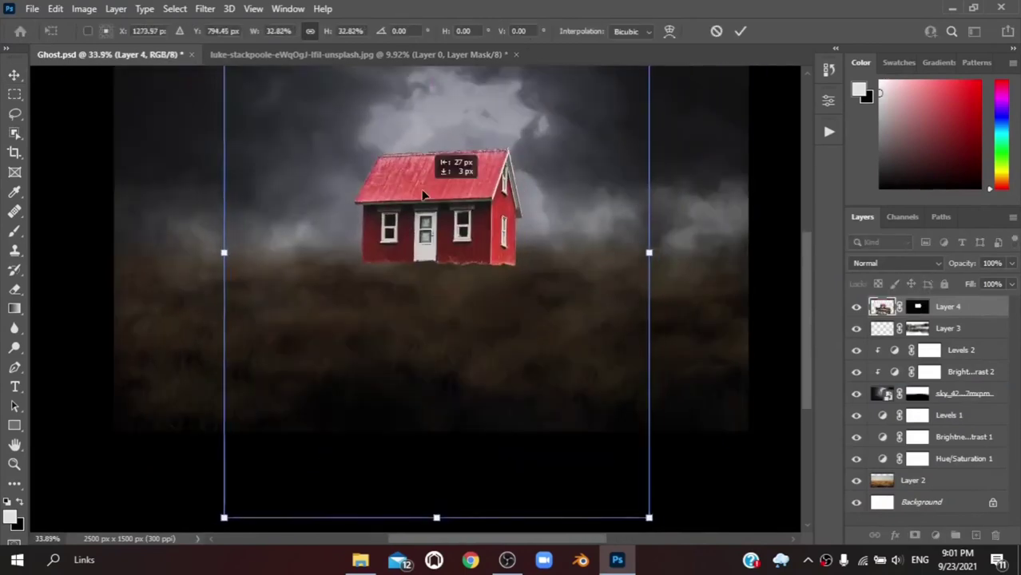
{"action": "key", "text": "ctrl+minus"}
{"action": "left_click_drag", "start_coordinate": [216, 450], "coordinate": [289, 438]}
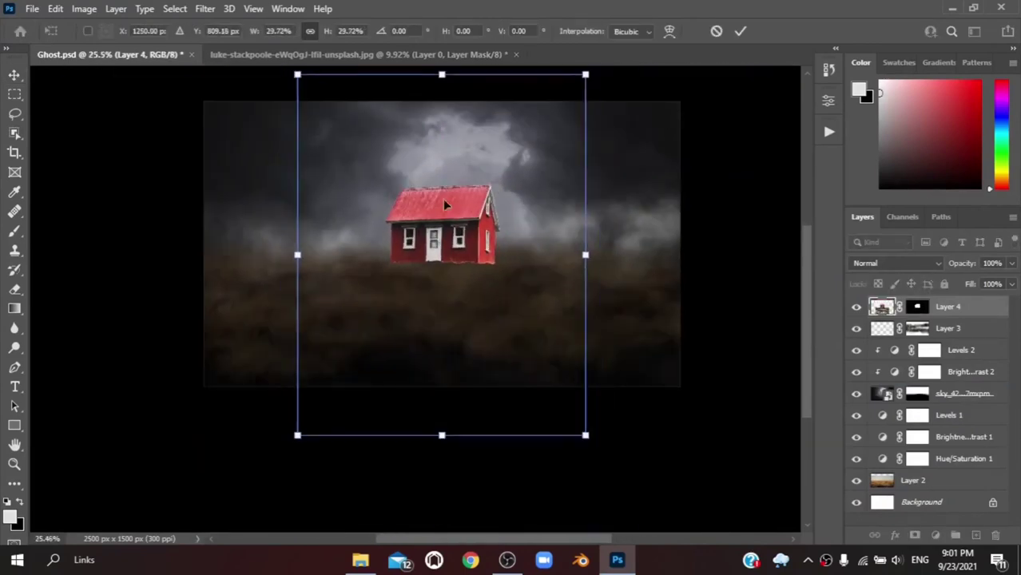
{"action": "left_click_drag", "start_coordinate": [448, 200], "coordinate": [438, 213]}
{"action": "key", "text": "Return"}
{"action": "key", "text": "ctrl+0"}
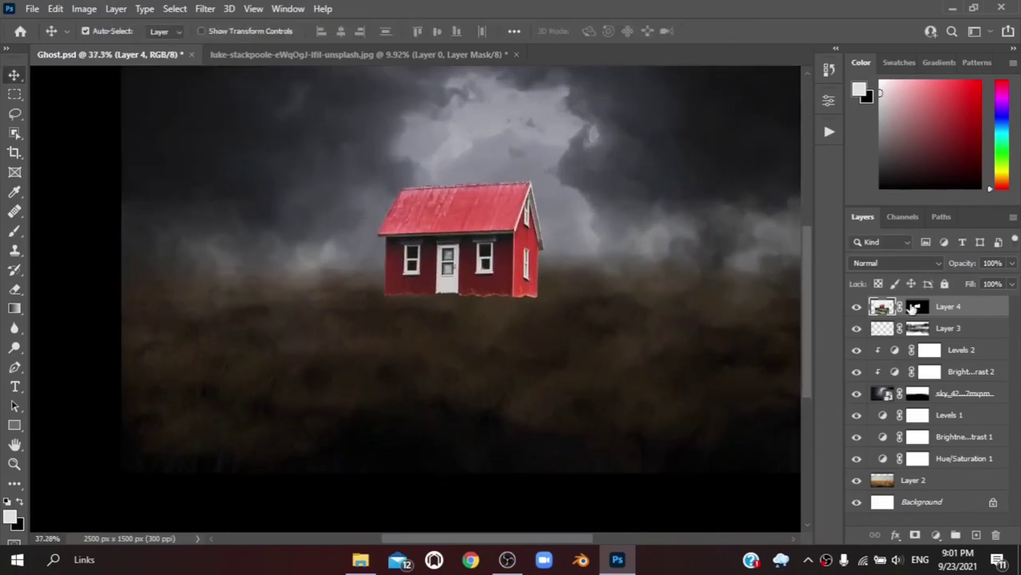
- Select the house layer's mask and choose the Dune Grass brush with black paint
{"action": "left_click", "coordinate": [918, 307]}
{"action": "key", "text": "x"}
{"action": "key", "text": "b"}
{"action": "right_click", "coordinate": [280, 260]}
{"action": "scroll", "coordinate": [368, 448], "scroll_direction": "down", "scroll_amount": 3}
{"action": "scroll", "coordinate": [318, 448], "scroll_direction": "down", "scroll_amount": 2}
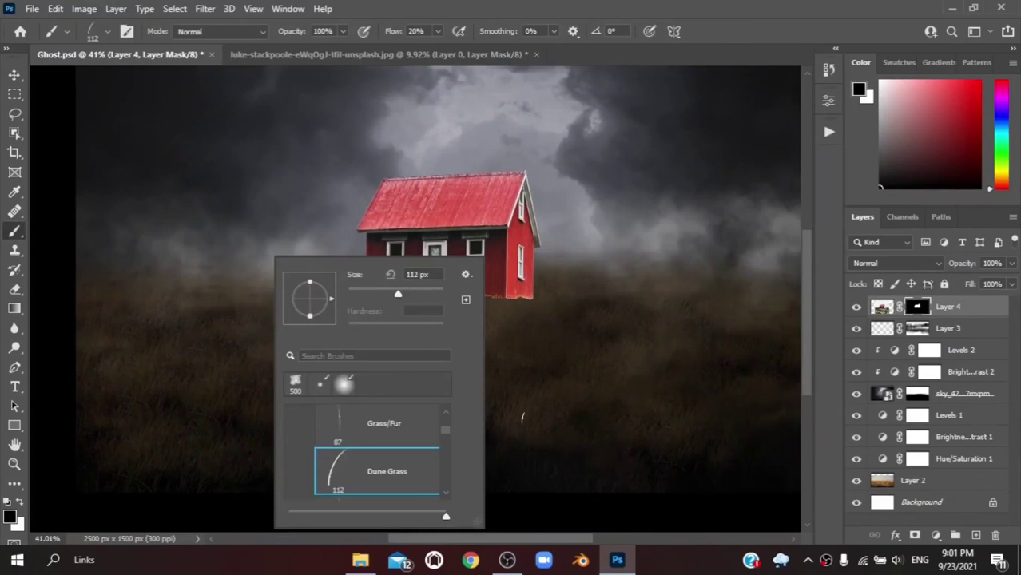
{"action": "key", "text": "Return"}
- Enlarge the Dune Grass brush to 171 px and set its angle jitter to 14%
{"action": "left_click_drag", "start_coordinate": [432, 299], "coordinate": [569, 250]}
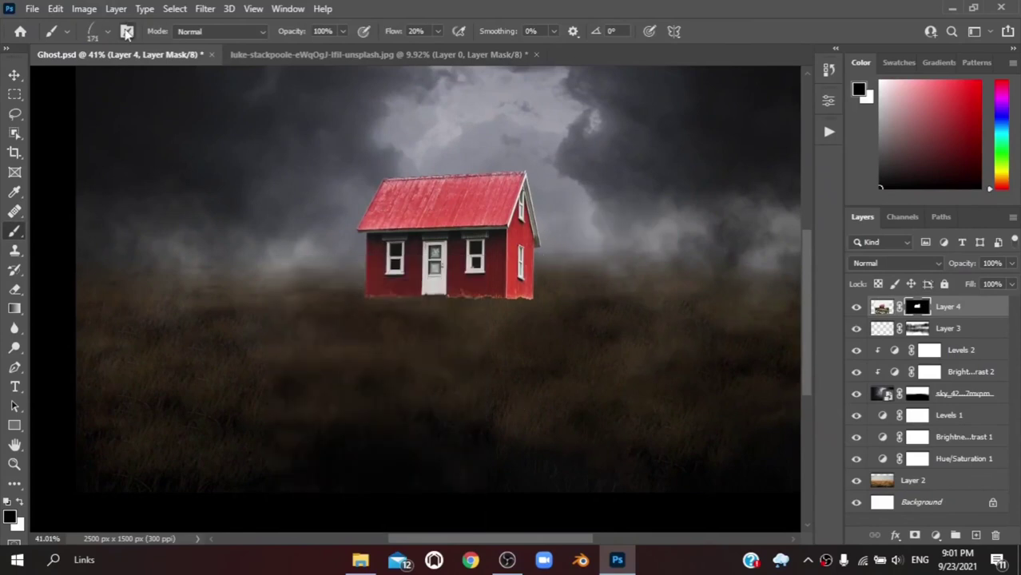
{"action": "left_click", "coordinate": [126, 32]}
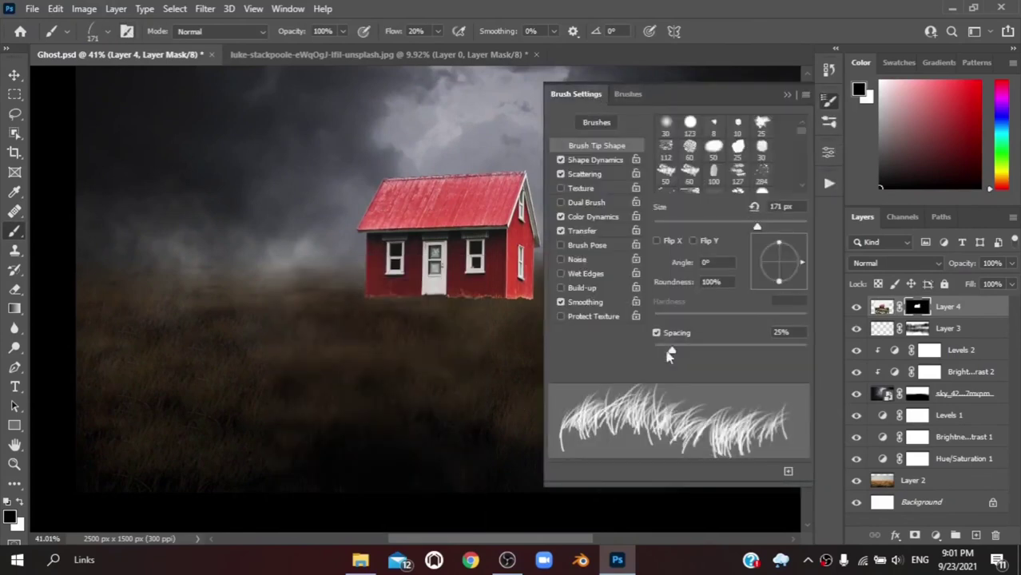
{"action": "left_click", "coordinate": [575, 218]}
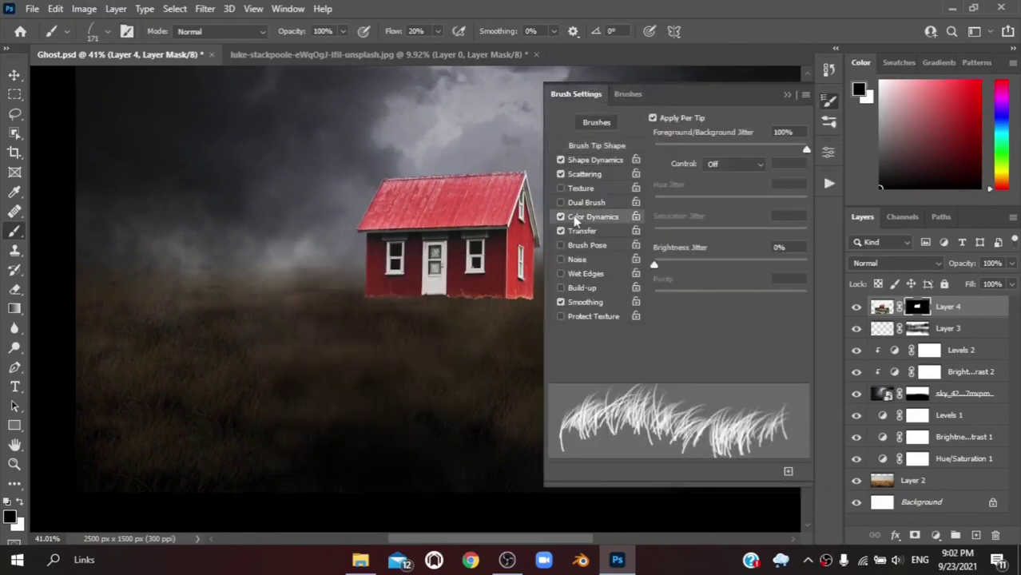
{"action": "left_click", "coordinate": [584, 173]}
{"action": "left_click", "coordinate": [596, 159]}
{"action": "left_click_drag", "start_coordinate": [665, 254], "coordinate": [676, 254]}
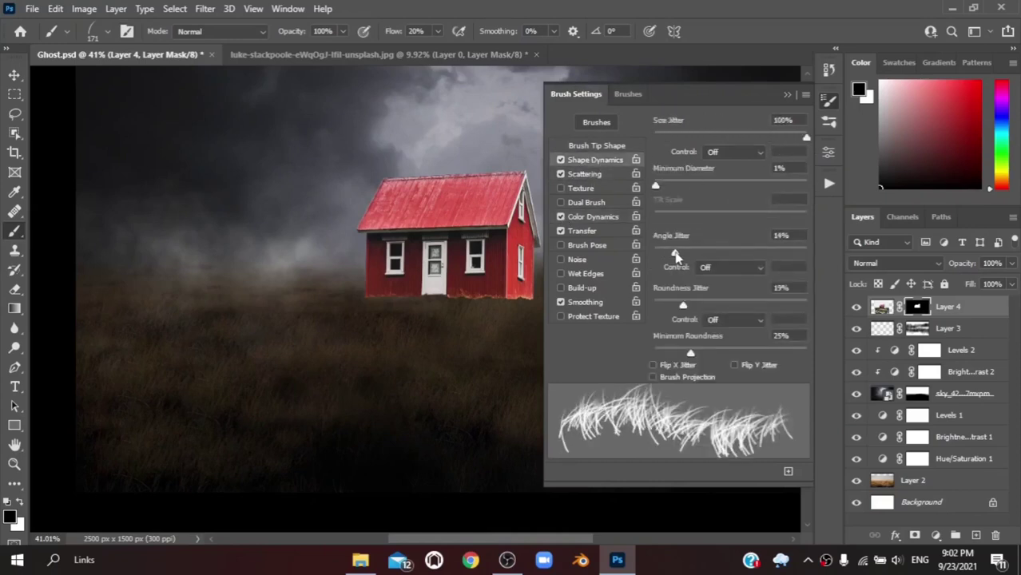
{"action": "left_click", "coordinate": [787, 95]}
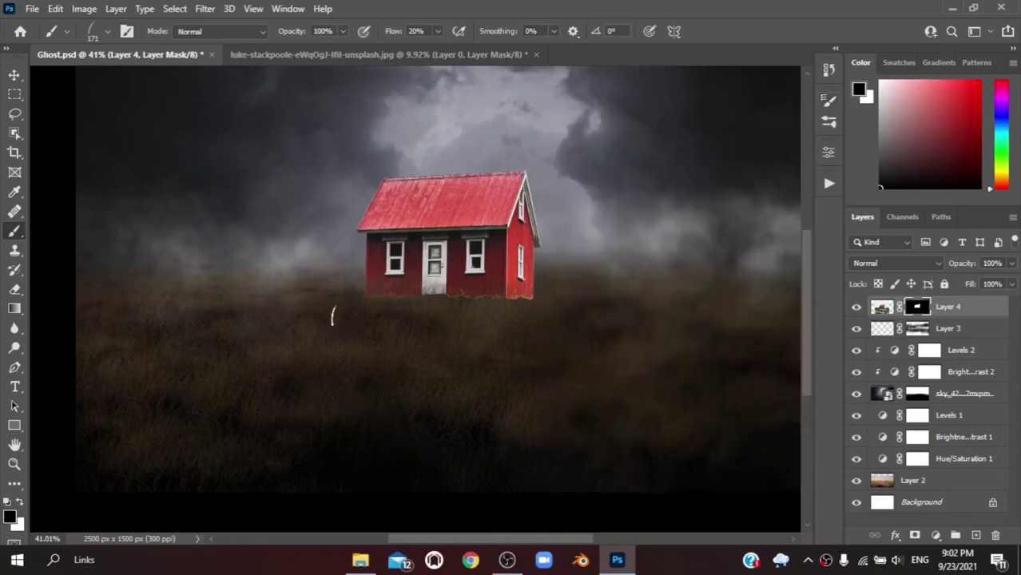
- Shrink the house slightly more with another free transform
{"action": "scroll", "coordinate": [528, 300], "scroll_direction": "down", "scroll_amount": 2}
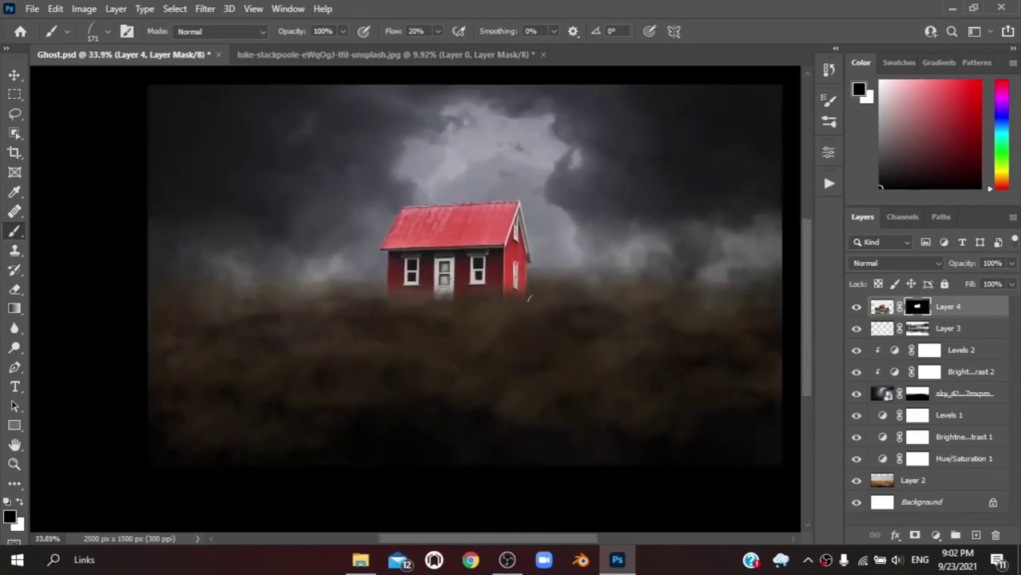
{"action": "scroll", "coordinate": [547, 342], "scroll_direction": "up", "scroll_amount": 5}
{"action": "scroll", "coordinate": [547, 342], "scroll_direction": "down", "scroll_amount": 2}
{"action": "scroll", "coordinate": [171, 391], "scroll_direction": "down", "scroll_amount": 1}
{"action": "scroll", "coordinate": [219, 384], "scroll_direction": "down", "scroll_amount": 2}
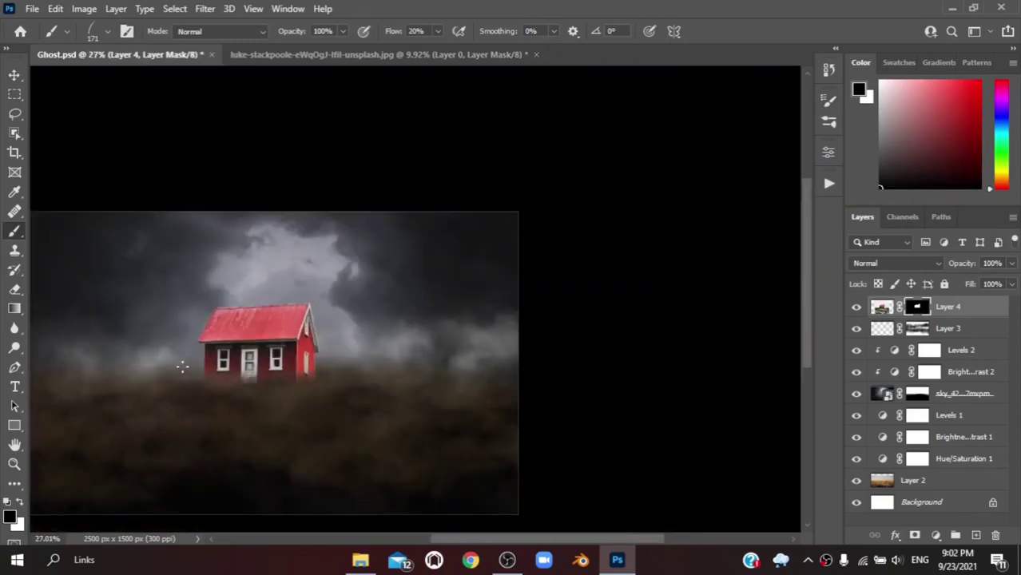
{"action": "scroll", "coordinate": [182, 366], "scroll_direction": "down", "scroll_amount": 1}
{"action": "scroll", "coordinate": [352, 348], "scroll_direction": "up", "scroll_amount": 1}
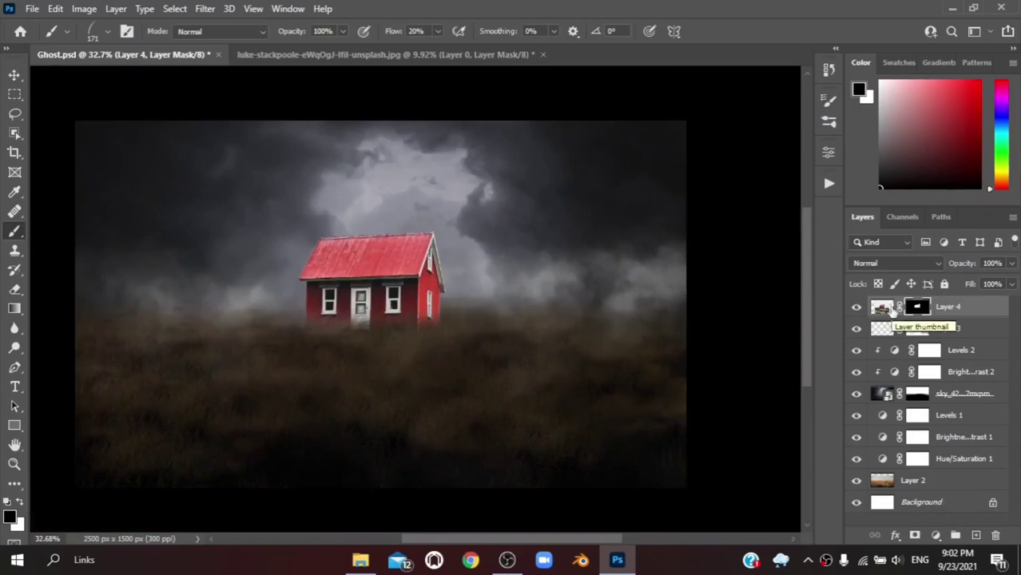
{"action": "key", "text": "ctrl+t"}
{"action": "left_click_drag", "start_coordinate": [556, 323], "coordinate": [529, 320]}
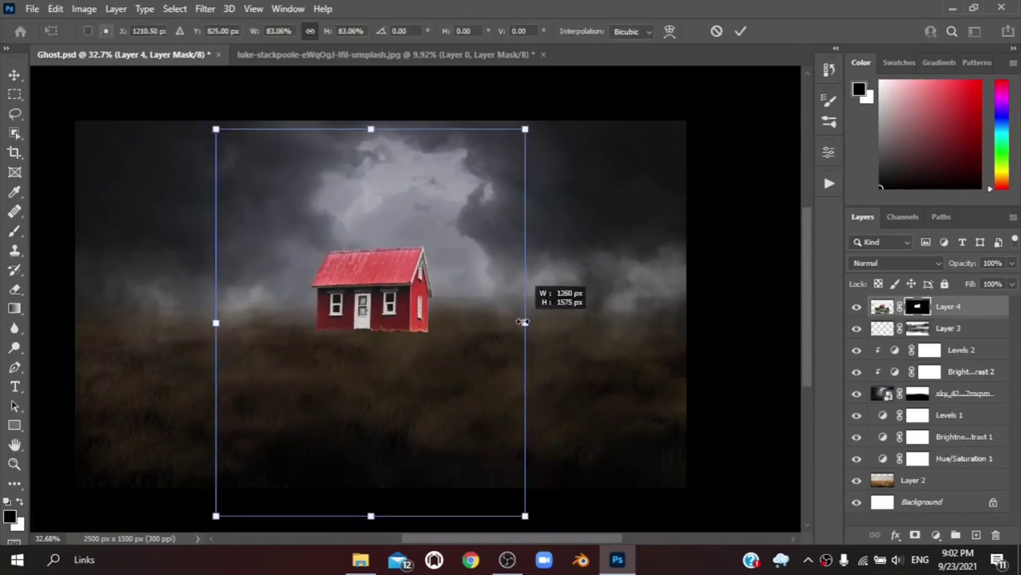
{"action": "key", "text": "Return"}
- Paint grass blades across the house's base on its mask to blend it into the field
{"action": "key", "text": "b"}
{"action": "scroll", "coordinate": [382, 316], "scroll_direction": "up", "scroll_amount": 3}
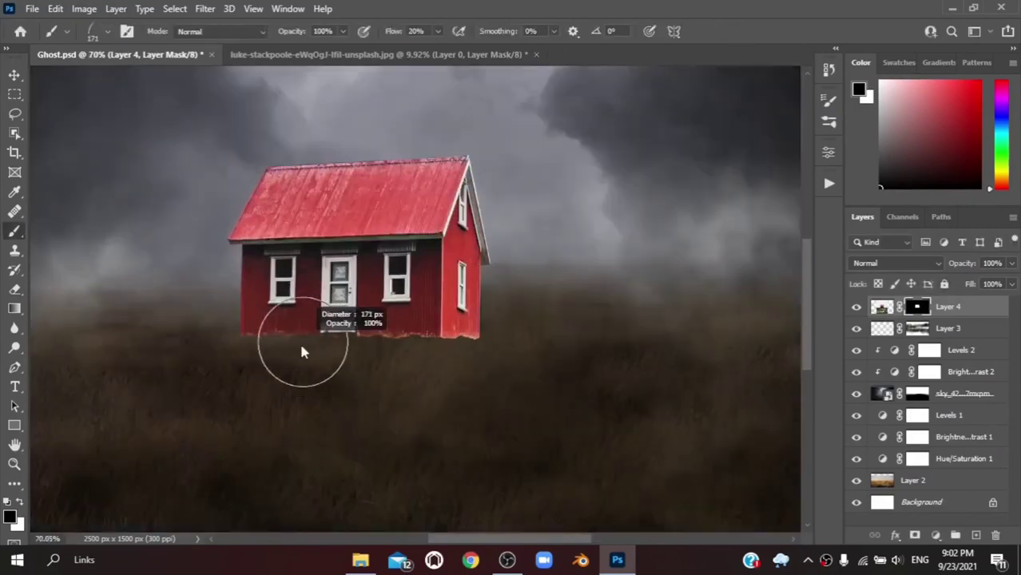
{"action": "left_click_drag", "start_coordinate": [436, 334], "coordinate": [475, 337]}
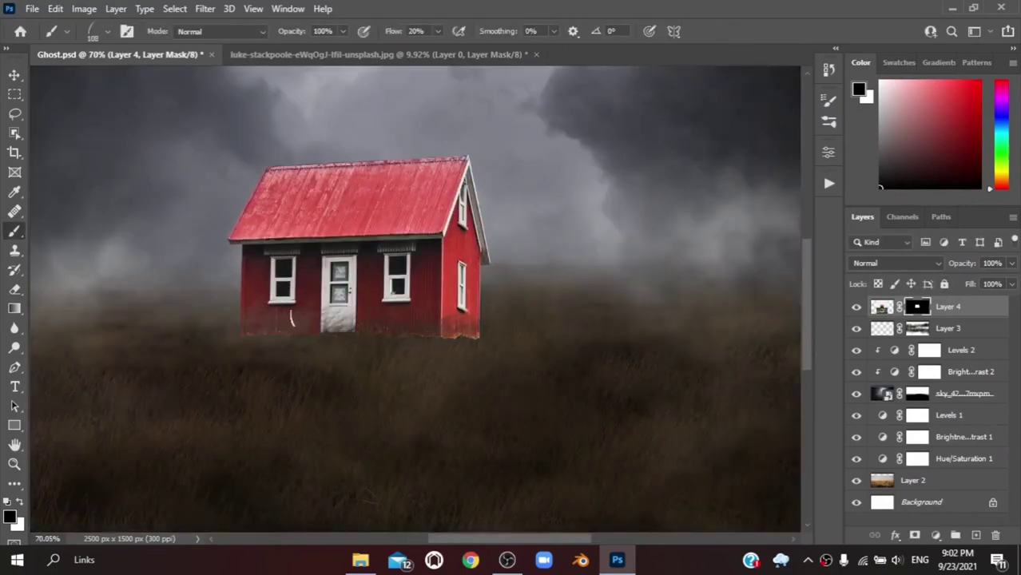
{"action": "scroll", "coordinate": [475, 346], "scroll_direction": "up", "scroll_amount": 5}
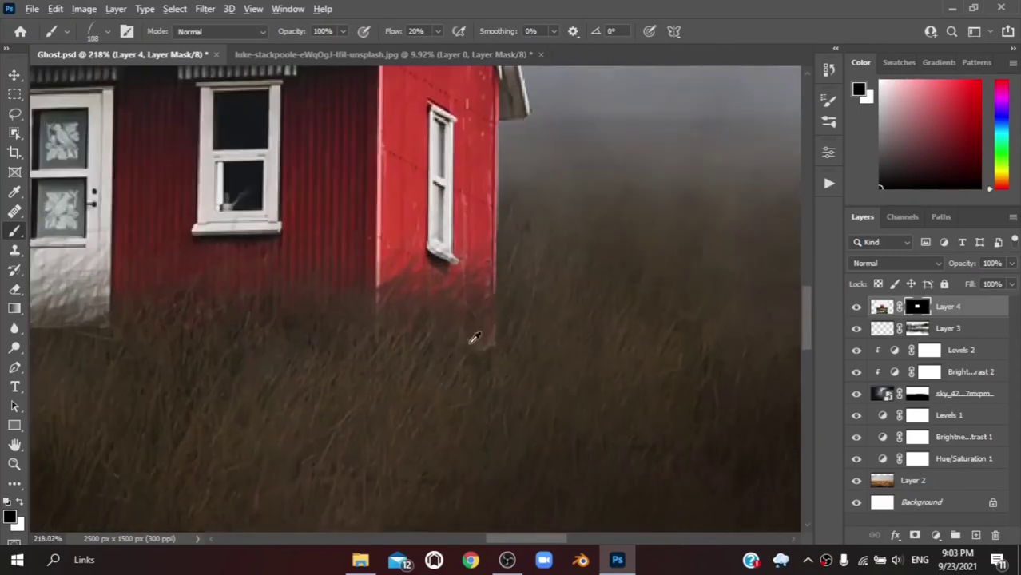
{"action": "scroll", "coordinate": [495, 368], "scroll_direction": "down", "scroll_amount": 3}
{"action": "scroll", "coordinate": [468, 388], "scroll_direction": "down", "scroll_amount": 2}
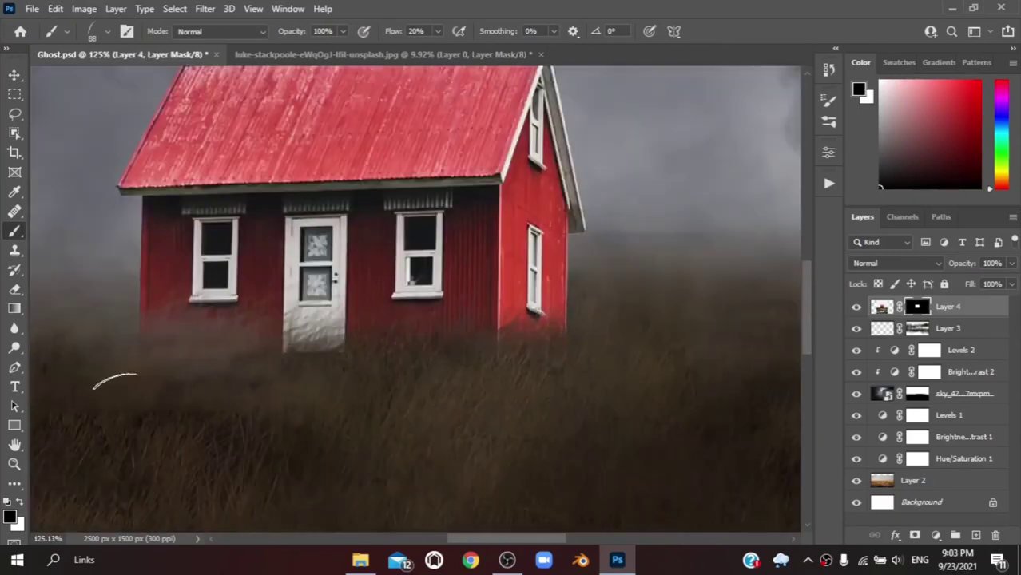
{"action": "scroll", "coordinate": [103, 375], "scroll_direction": "down", "scroll_amount": 4}
{"action": "scroll", "coordinate": [422, 434], "scroll_direction": "down", "scroll_amount": 2}
- Add a clipped Levels adjustment that lowers the house's highlights and slightly brightens midtones
{"action": "left_click", "coordinate": [935, 535]}
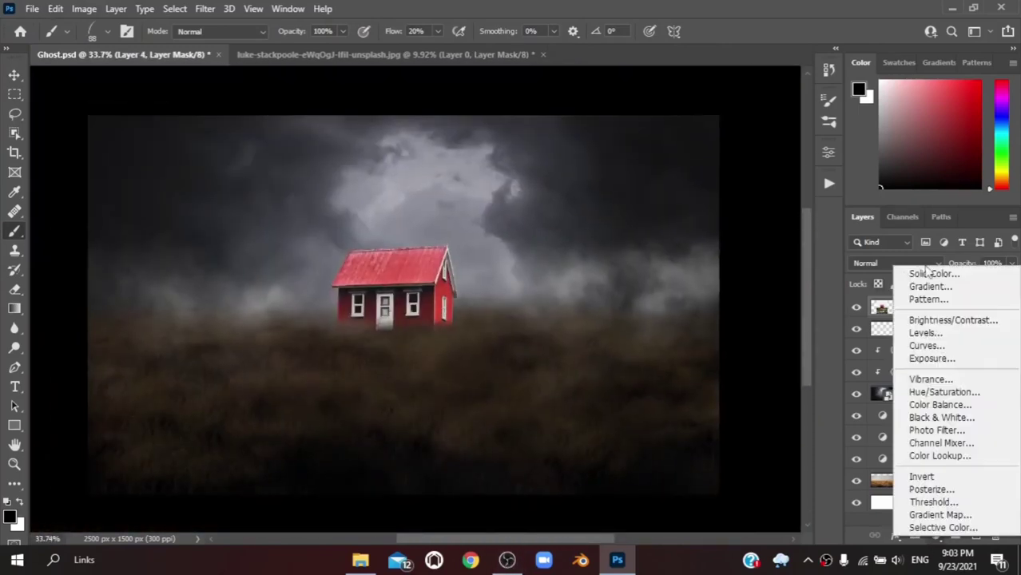
{"action": "left_click", "coordinate": [927, 344]}
{"action": "left_click", "coordinate": [701, 401]}
{"action": "left_click_drag", "start_coordinate": [792, 347], "coordinate": [749, 347]}
{"action": "mouse_move", "coordinate": [712, 304]}
{"action": "left_mouse_down"}
{"action": "mouse_move", "coordinate": [695, 306]}
{"action": "mouse_move", "coordinate": [708, 307]}
{"action": "left_mouse_up"}
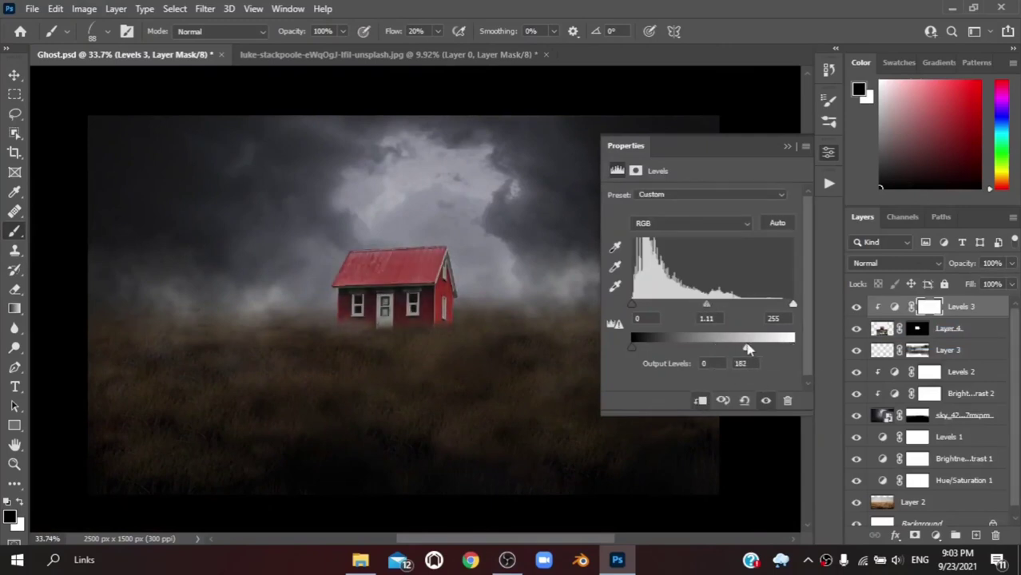
{"action": "left_click", "coordinate": [787, 146]}
- Try Exposure and Curves adjustments on the house, then delete both
{"action": "left_click", "coordinate": [935, 535]}
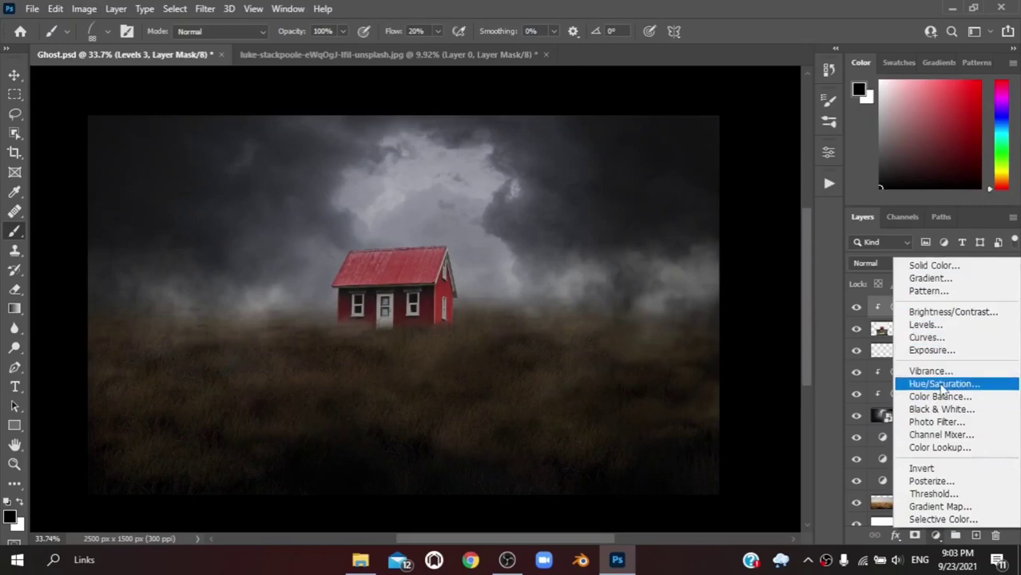
{"action": "left_click", "coordinate": [931, 350]}
{"action": "left_click_drag", "start_coordinate": [704, 239], "coordinate": [680, 237]}
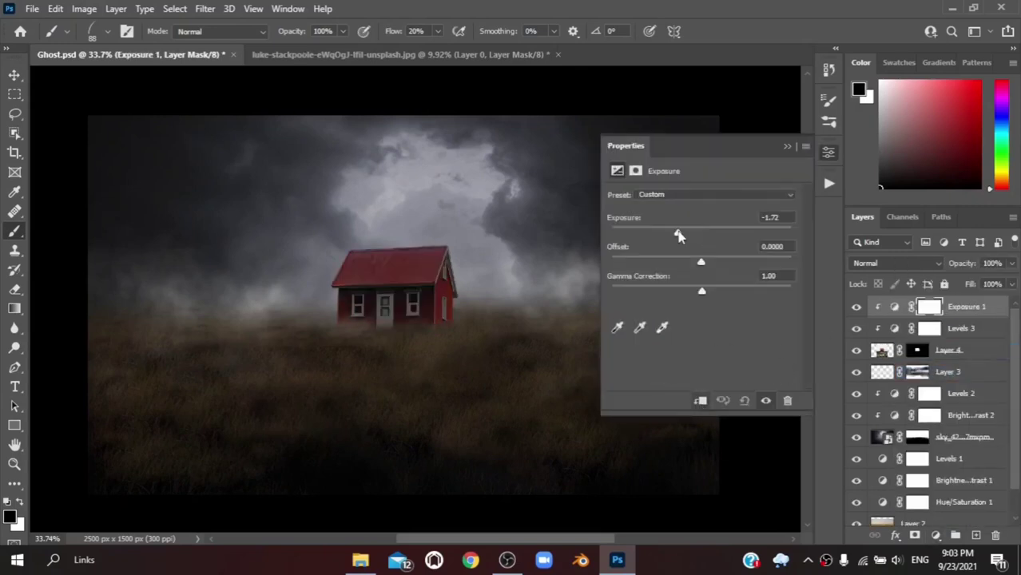
{"action": "left_click", "coordinate": [787, 401]}
{"action": "left_click", "coordinate": [935, 535]}
{"action": "left_click", "coordinate": [927, 341]}
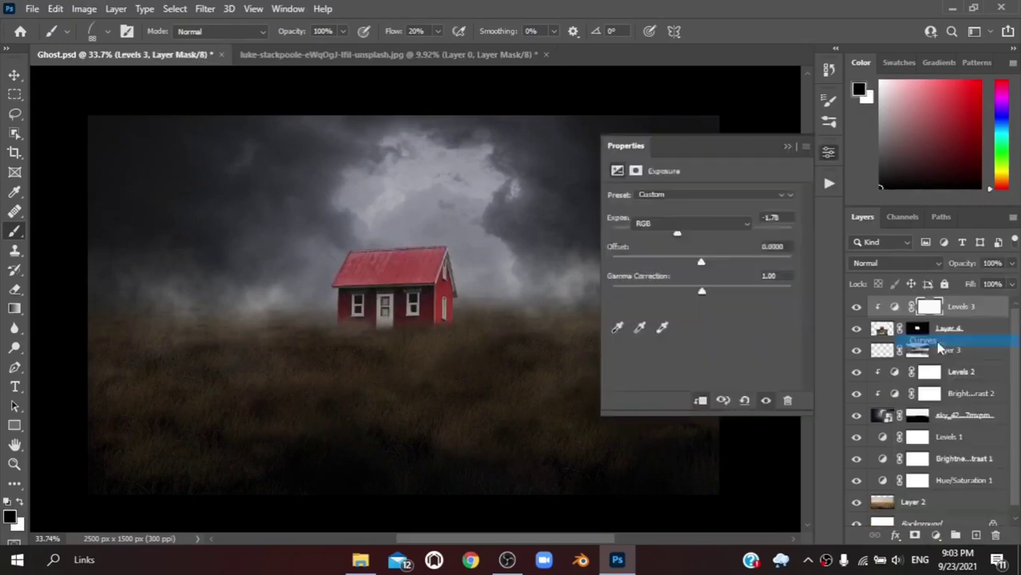
{"action": "left_click_drag", "start_coordinate": [687, 334], "coordinate": [707, 332]}
{"action": "left_click", "coordinate": [787, 400]}
- Add a Brightness/Contrast adjustment at −52 and a Hue/Saturation adjustment to the house
{"action": "left_click", "coordinate": [937, 536]}
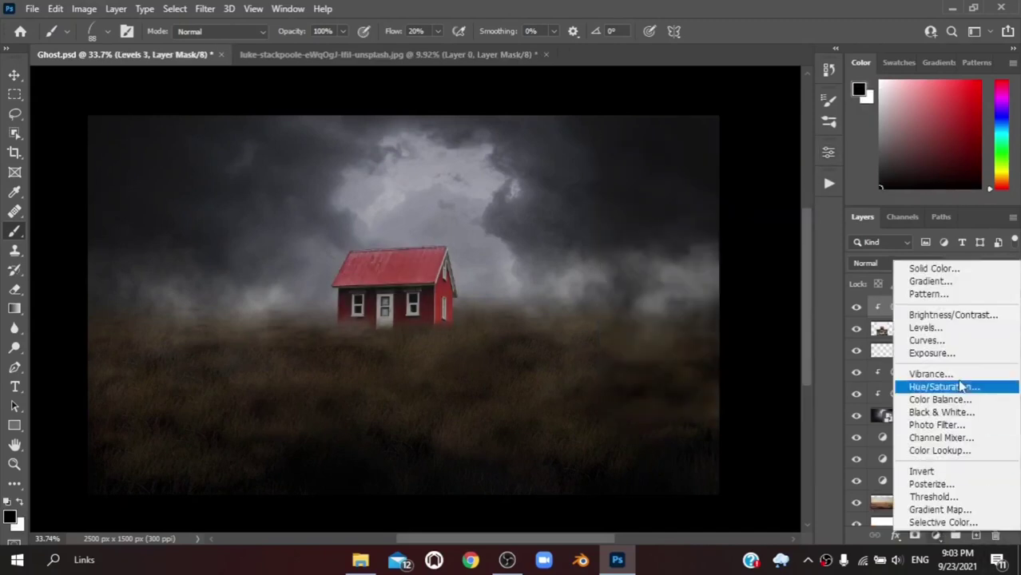
{"action": "left_click", "coordinate": [927, 313]}
{"action": "mouse_move", "coordinate": [701, 237]}
{"action": "left_mouse_down"}
{"action": "mouse_move", "coordinate": [671, 242]}
{"action": "mouse_move", "coordinate": [687, 278]}
{"action": "mouse_move", "coordinate": [668, 281]}
{"action": "mouse_move", "coordinate": [695, 312]}
{"action": "left_mouse_up"}
{"action": "left_click", "coordinate": [787, 146]}
{"action": "left_click", "coordinate": [959, 350]}
{"action": "left_click", "coordinate": [937, 535]}
{"action": "left_click", "coordinate": [871, 386]}
{"action": "left_click", "coordinate": [787, 147]}
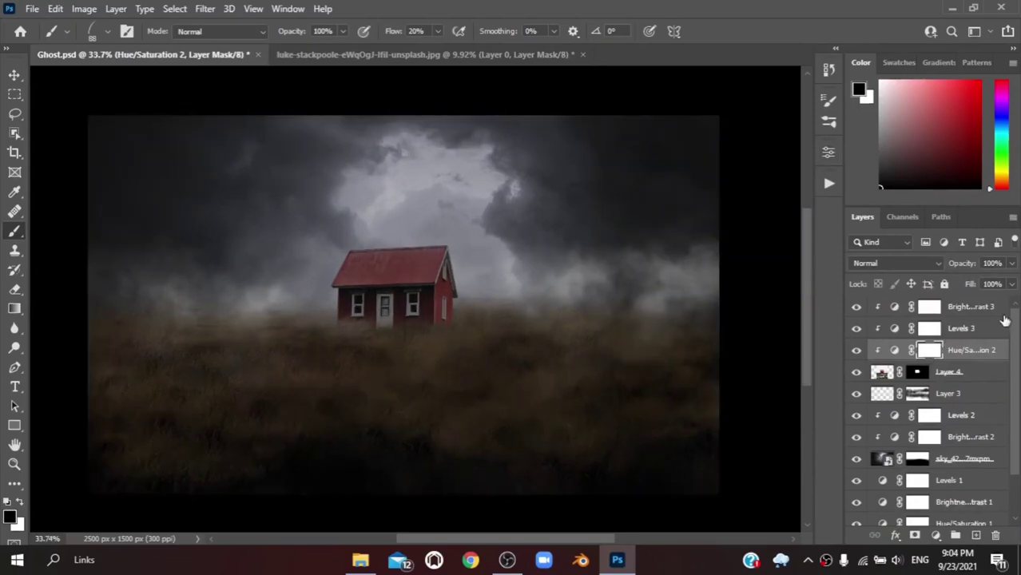
- Try a Color Lookup adjustment above Brightness/Contrast 3, then delete it
{"action": "left_click", "coordinate": [959, 307]}
{"action": "left_click", "coordinate": [937, 536]}
{"action": "left_click", "coordinate": [940, 453]}
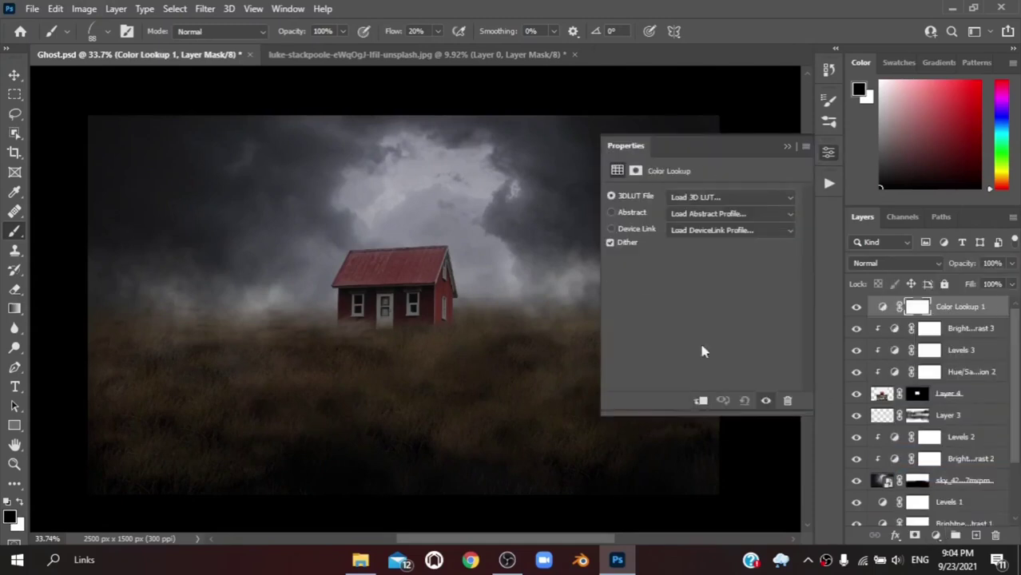
{"action": "left_click", "coordinate": [786, 150]}
{"action": "left_click", "coordinate": [995, 535]}
- Add a Color Balance adjustment with Cyan-Red −6 and Yellow-Blue +7 to cool the house
{"action": "left_click", "coordinate": [937, 536]}
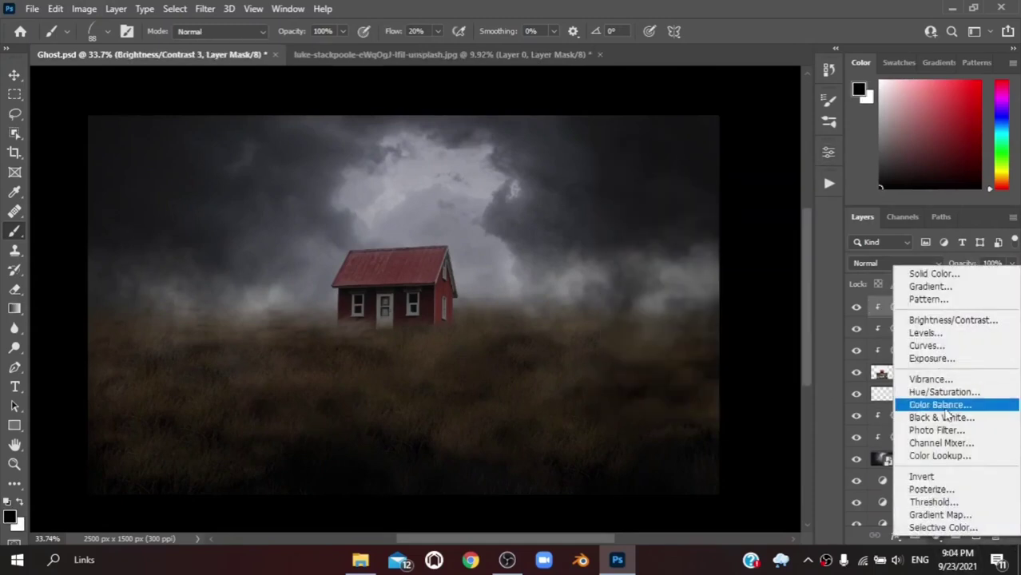
{"action": "left_click", "coordinate": [919, 402]}
{"action": "left_click_drag", "start_coordinate": [683, 276], "coordinate": [687, 282]}
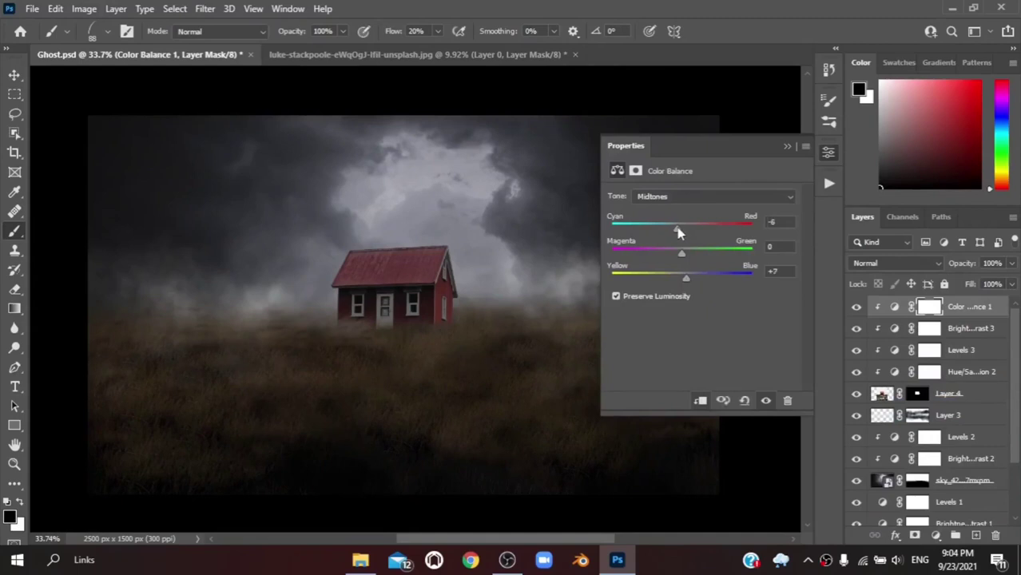
{"action": "left_click", "coordinate": [787, 147]}
- Zoom the view out to 44.5% and select Layer 3 as the working layer
{"action": "scroll", "coordinate": [451, 264], "scroll_direction": "up", "scroll_amount": 5}
{"action": "scroll", "coordinate": [396, 334], "scroll_direction": "down", "scroll_amount": 2}
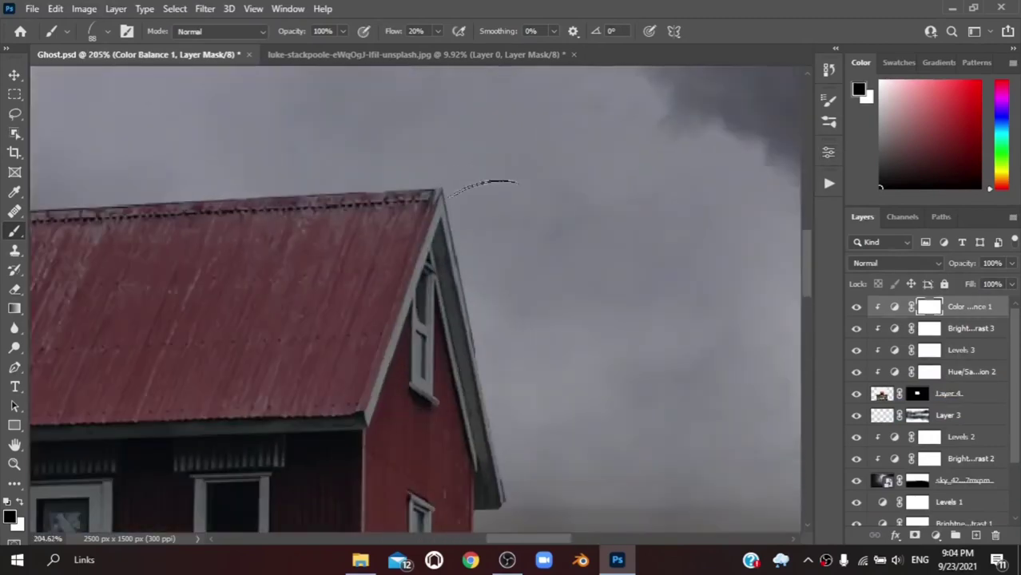
{"action": "scroll", "coordinate": [520, 193], "scroll_direction": "down", "scroll_amount": 2}
{"action": "scroll", "coordinate": [559, 198], "scroll_direction": "down", "scroll_amount": 2}
{"action": "scroll", "coordinate": [560, 200], "scroll_direction": "down", "scroll_amount": 1}
{"action": "scroll", "coordinate": [556, 259], "scroll_direction": "up", "scroll_amount": 1}
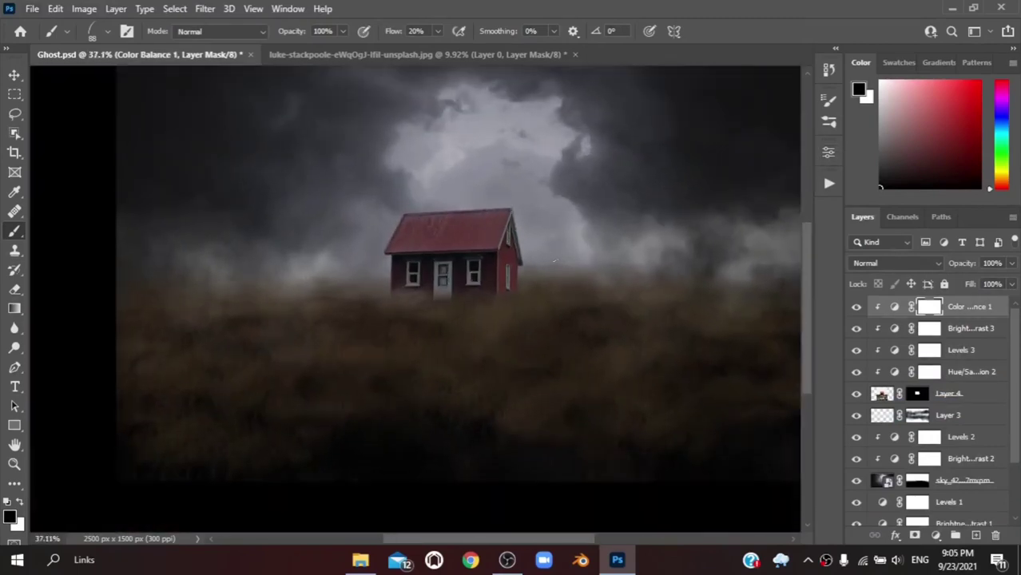
{"action": "scroll", "coordinate": [485, 215], "scroll_direction": "up", "scroll_amount": 5}
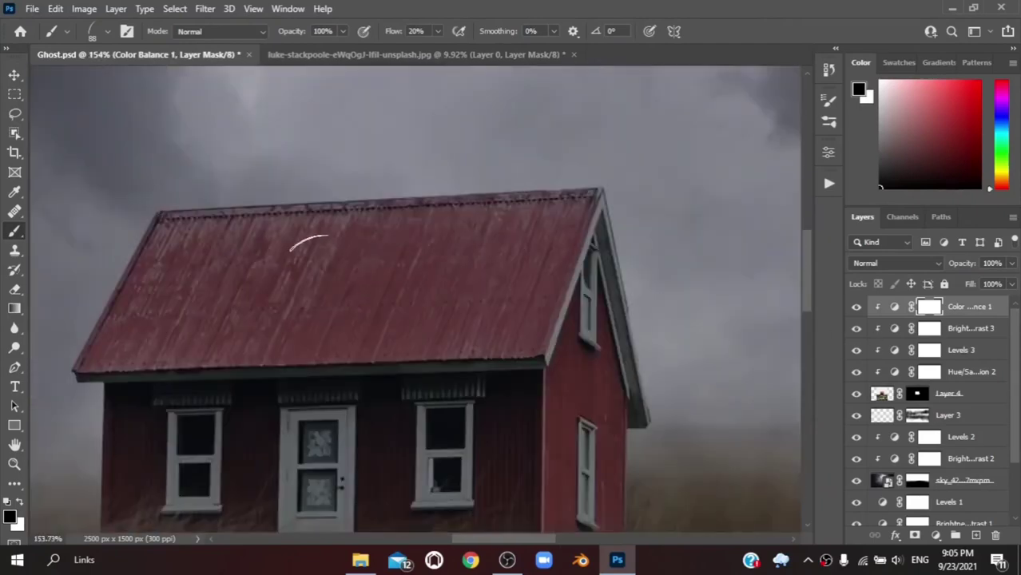
{"action": "scroll", "coordinate": [312, 191], "scroll_direction": "down", "scroll_amount": 4}
{"action": "left_click_drag", "start_coordinate": [561, 543], "coordinate": [534, 544]}
{"action": "left_click", "coordinate": [950, 393]}
- Add empty Layer 5 and pick the Soft Round Pressure brush from the Basic set
{"action": "left_click", "coordinate": [975, 535]}
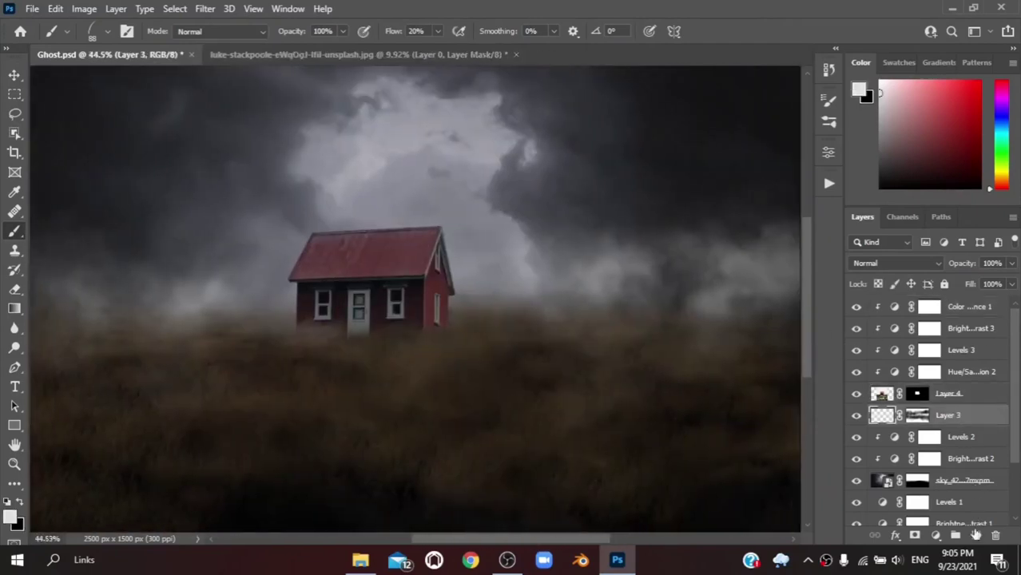
{"action": "key", "text": "x"}
{"action": "right_click", "coordinate": [490, 343]}
{"action": "left_click", "coordinate": [521, 474]}
{"action": "left_click", "coordinate": [521, 422]}
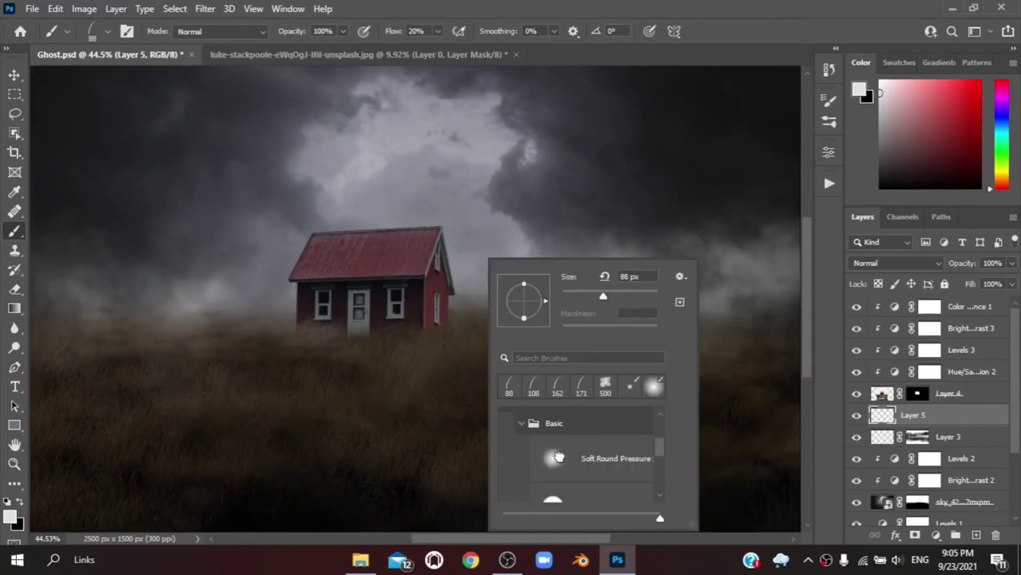
{"action": "double_click", "coordinate": [559, 455]}
{"action": "right_click", "coordinate": [382, 406]}
{"action": "left_click", "coordinate": [296, 369]}
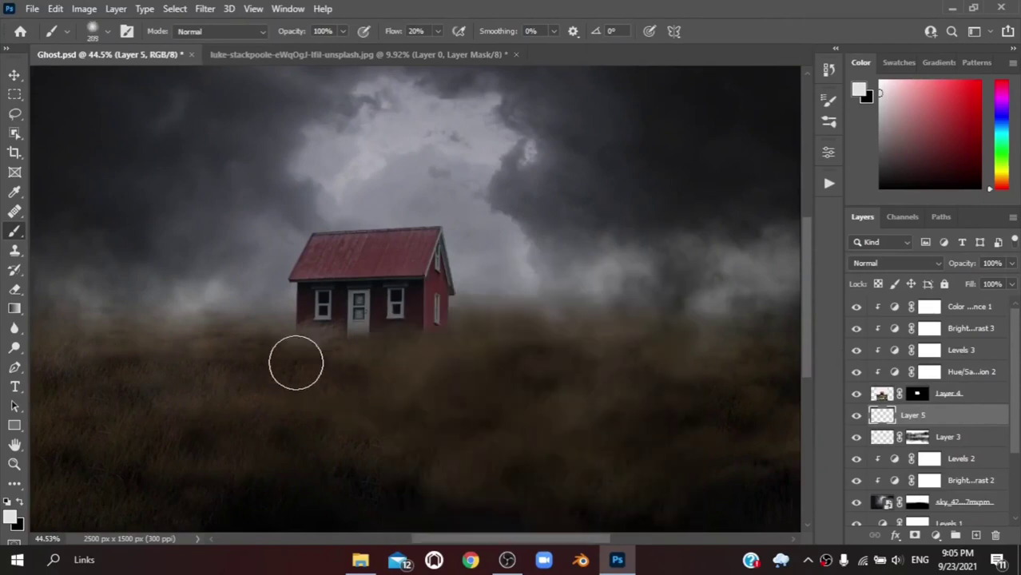
{"action": "key", "text": "x"}
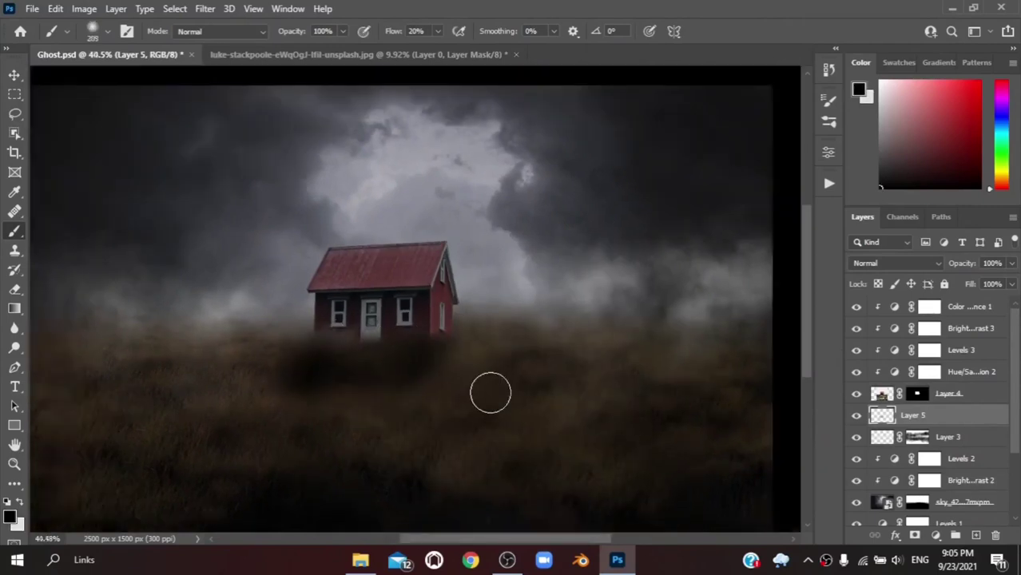
- Duplicate Layer 4 below the original and re-clip the adjustment layers onto the house
{"action": "scroll", "coordinate": [490, 392], "scroll_direction": "down", "scroll_amount": 3}
{"action": "left_click", "coordinate": [950, 394]}
{"action": "key", "text": "ctrl+j"}
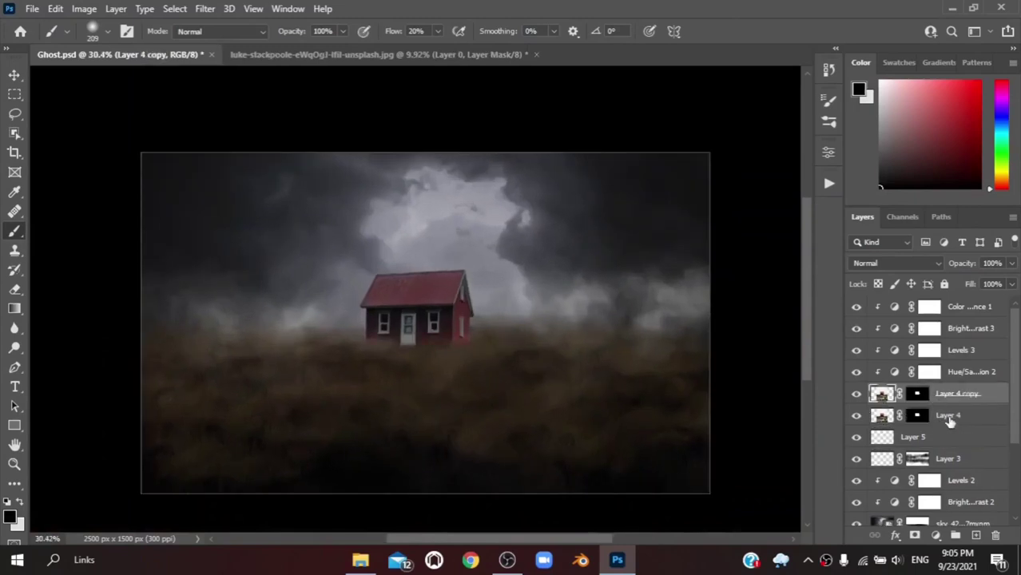
{"action": "left_click_drag", "start_coordinate": [951, 393], "coordinate": [958, 432]}
{"action": "left_click", "coordinate": [893, 376], "text": "alt"}
{"action": "left_click", "coordinate": [894, 354], "text": "alt"}
{"action": "left_click", "coordinate": [894, 332], "text": "alt"}
{"action": "left_click", "coordinate": [893, 311], "text": "alt"}
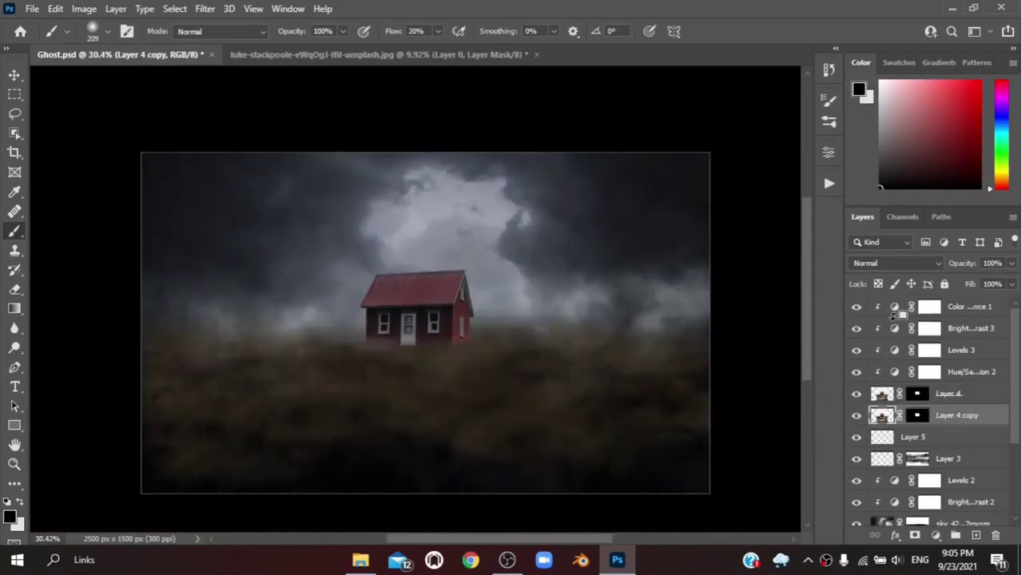
- Remove the mask from Layer 4 copy and give it a black Color Overlay
{"action": "scroll", "coordinate": [924, 397], "scroll_direction": "down", "scroll_amount": 1}
{"action": "right_click", "coordinate": [923, 397]}
{"action": "left_click", "coordinate": [919, 420]}
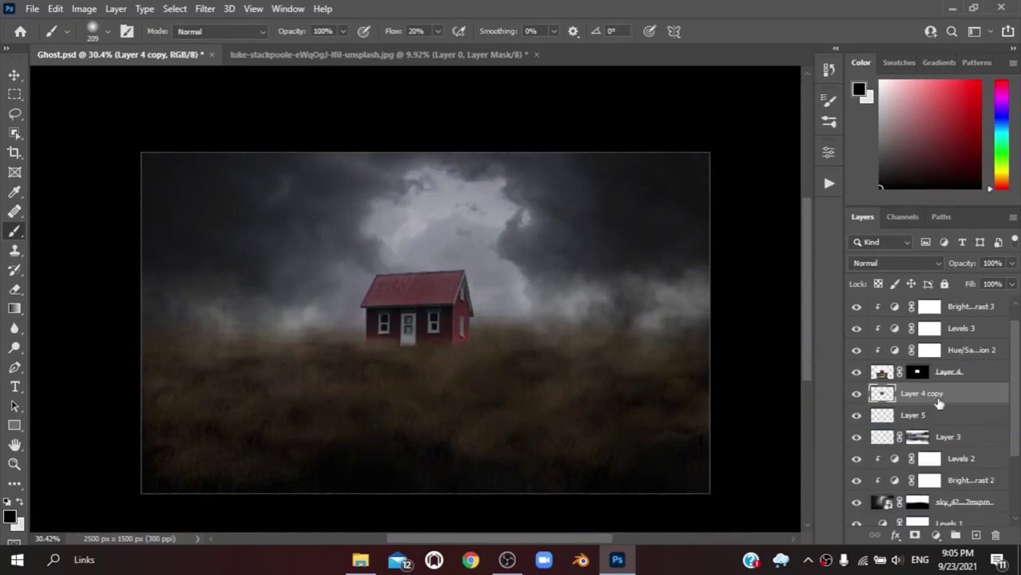
{"action": "double_click", "coordinate": [949, 400]}
{"action": "left_click", "coordinate": [464, 374]}
{"action": "left_click", "coordinate": [791, 100]}
{"action": "key", "text": "Return"}
{"action": "key", "text": "Return"}
- Skew the black house copy into a slanted shape lying beneath the house
{"action": "left_click", "coordinate": [1006, 393]}
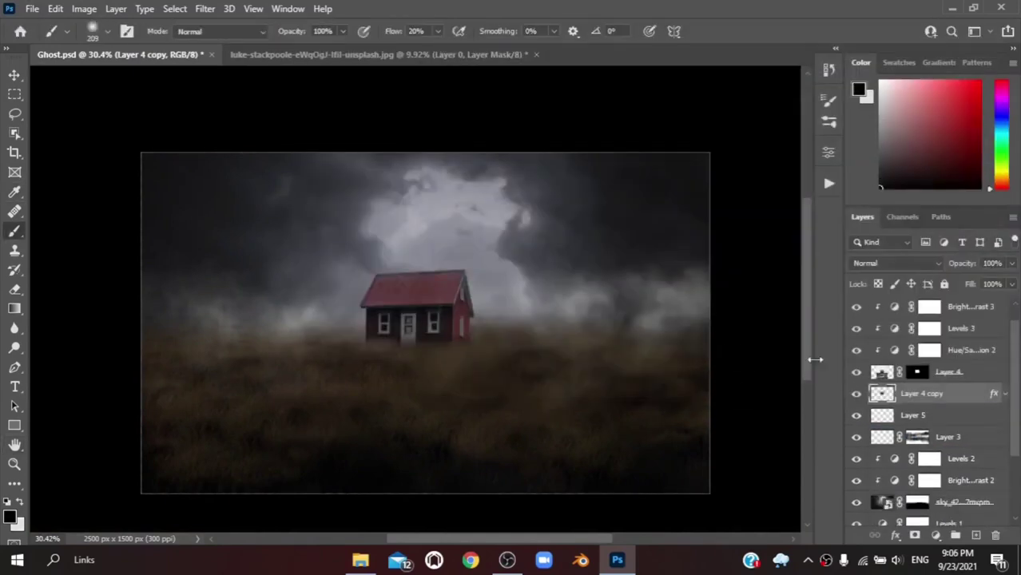
{"action": "key", "text": "ctrl+t"}
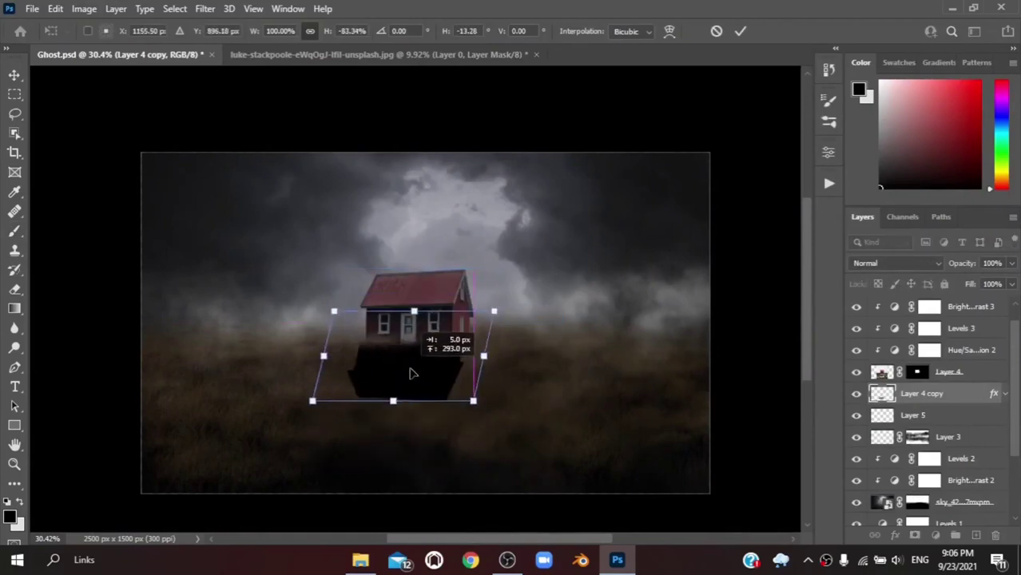
{"action": "left_click_drag", "start_coordinate": [391, 472], "coordinate": [428, 414]}
{"action": "scroll", "coordinate": [428, 415], "scroll_direction": "up", "scroll_amount": 1}
{"action": "left_click_drag", "start_coordinate": [493, 400], "coordinate": [494, 392]}
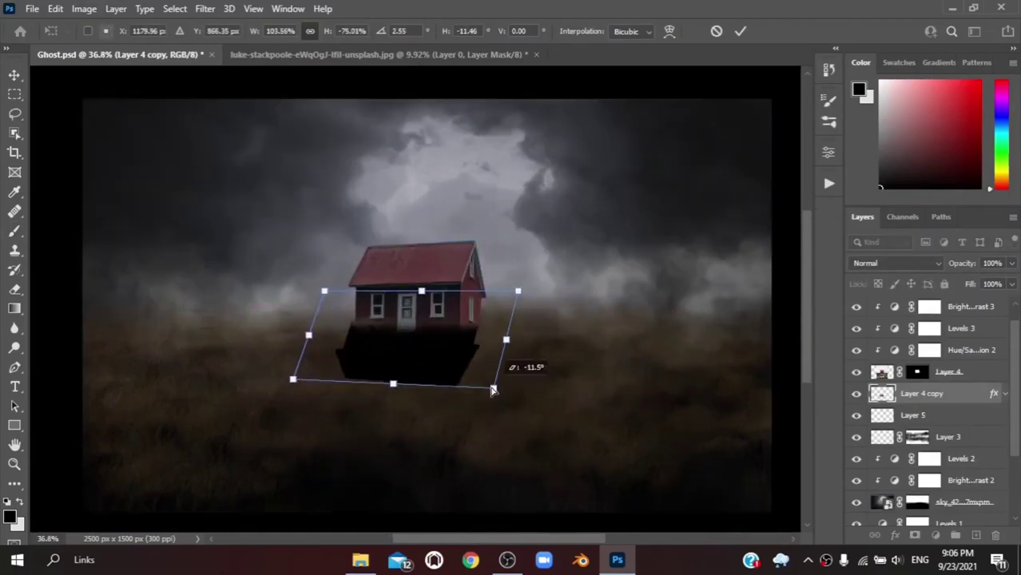
{"action": "left_click_drag", "start_coordinate": [406, 383], "coordinate": [409, 419]}
- Refine the shadow's corners against the house base and apply the transform
{"action": "left_click_drag", "start_coordinate": [484, 422], "coordinate": [497, 422]}
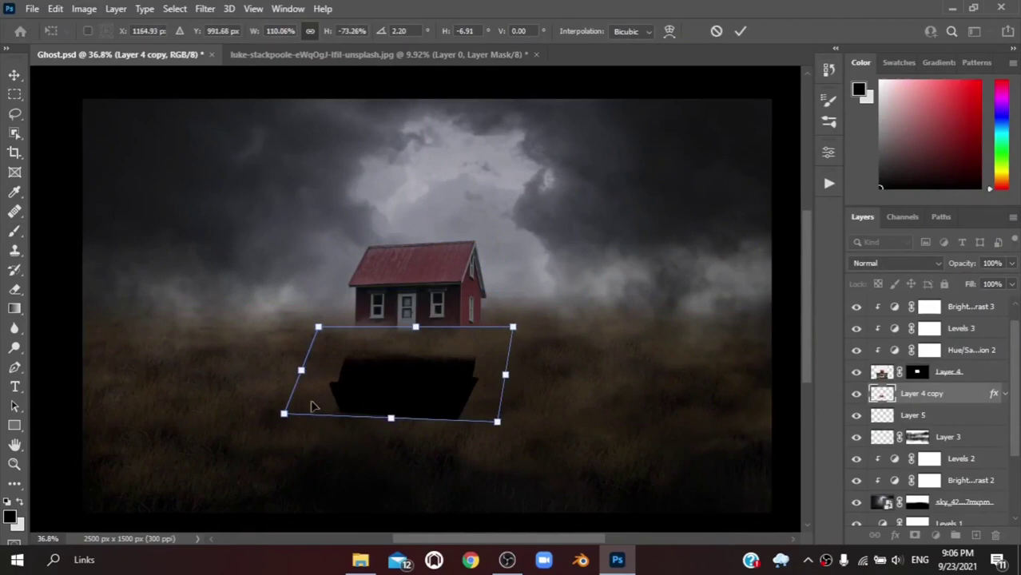
{"action": "left_click_drag", "start_coordinate": [514, 329], "coordinate": [504, 333]}
{"action": "left_click_drag", "start_coordinate": [431, 382], "coordinate": [464, 346]}
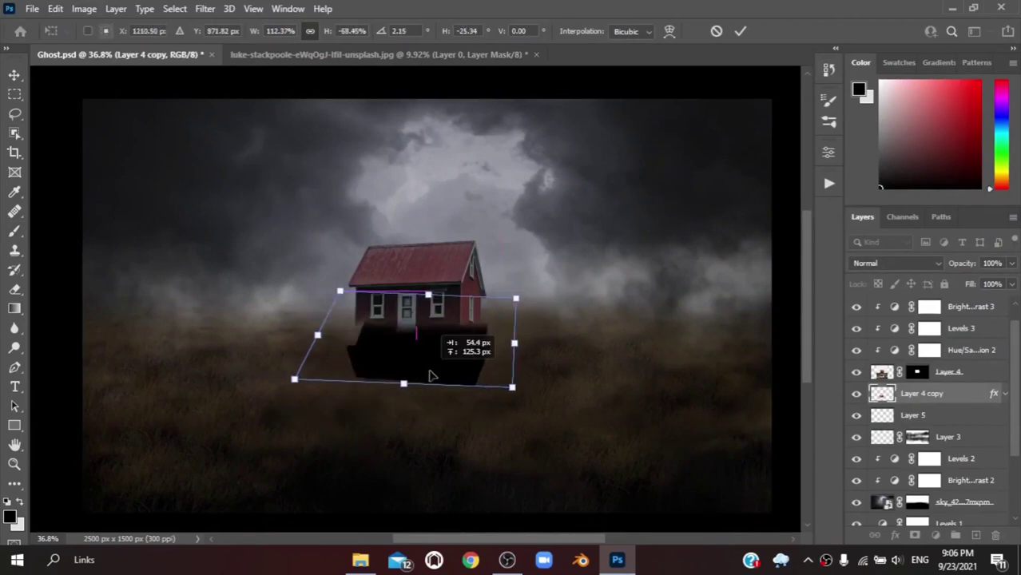
{"action": "scroll", "coordinate": [462, 346], "scroll_direction": "down", "scroll_amount": 2}
{"action": "left_click_drag", "start_coordinate": [317, 368], "coordinate": [296, 363]}
{"action": "left_click_drag", "start_coordinate": [498, 374], "coordinate": [499, 359]}
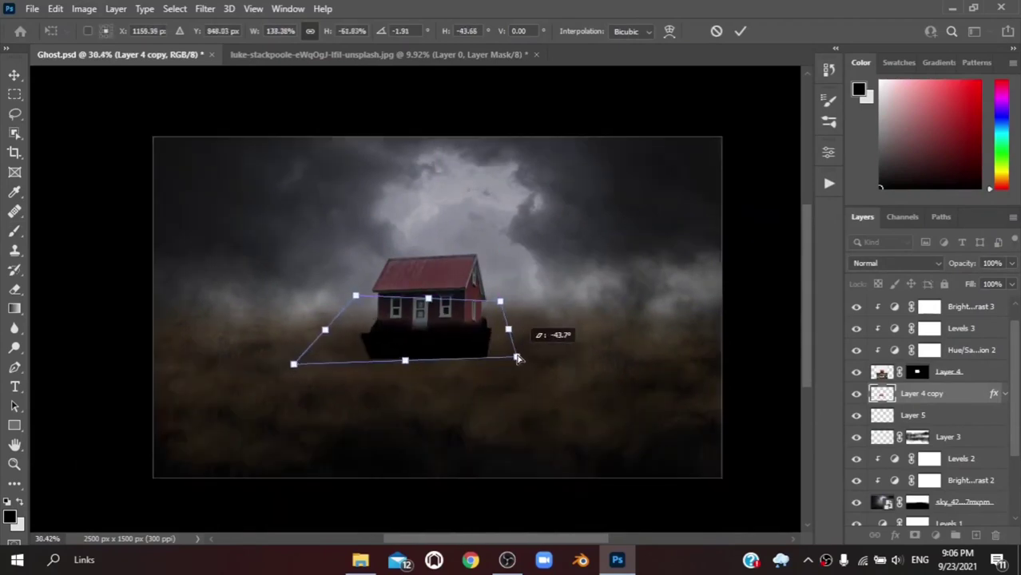
{"action": "left_click", "coordinate": [741, 31]}
- Lower the shadow layer's opacity to 39% and add a white layer mask
{"action": "left_click_drag", "start_coordinate": [967, 263], "coordinate": [946, 264]}
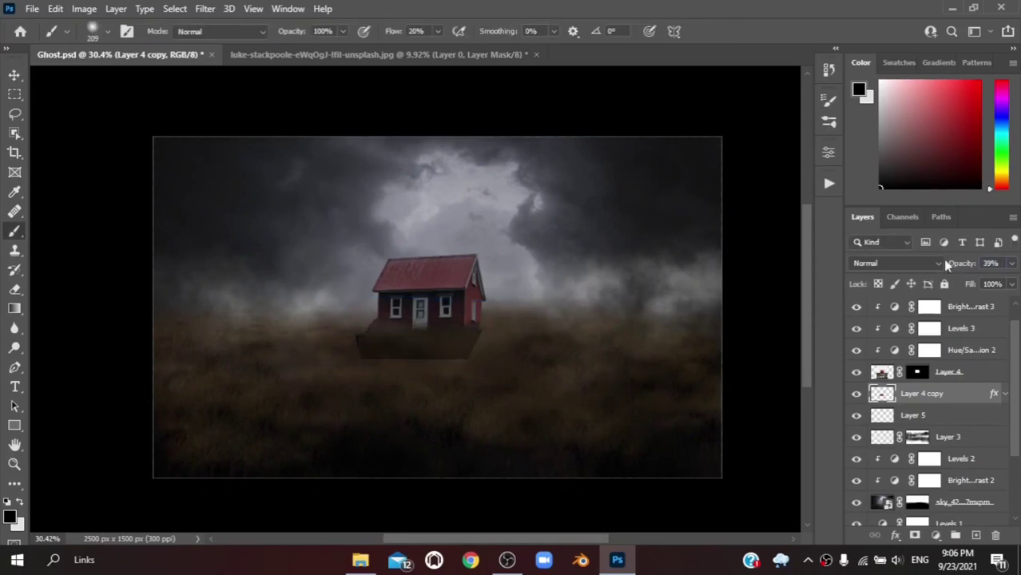
{"action": "left_click", "coordinate": [913, 535]}
{"action": "scroll", "coordinate": [351, 339], "scroll_direction": "up", "scroll_amount": 2}
{"action": "scroll", "coordinate": [352, 340], "scroll_direction": "up", "scroll_amount": 3}
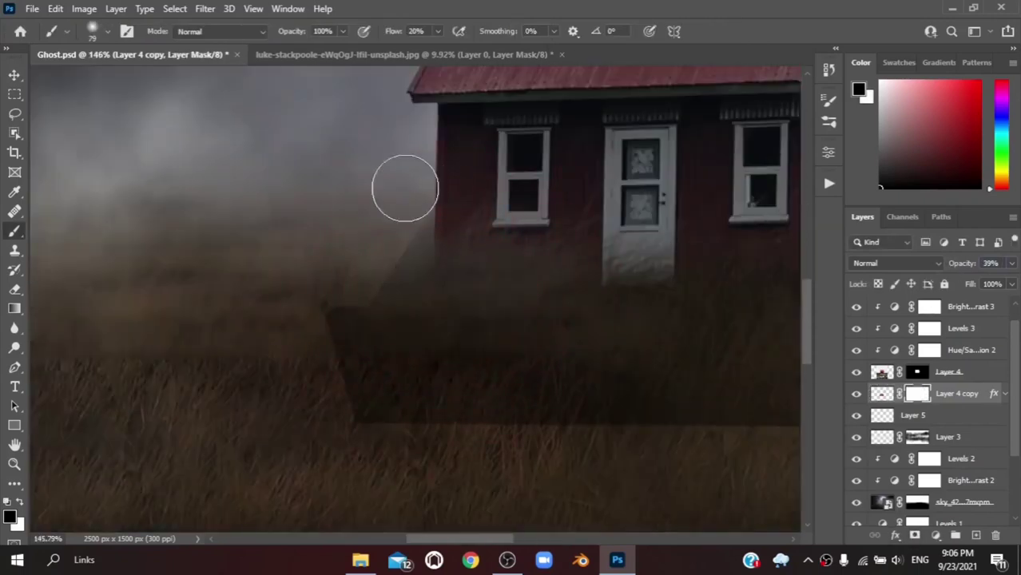
{"action": "scroll", "coordinate": [392, 223], "scroll_direction": "down", "scroll_amount": 3}
- Resize the mask brush to about 173 px, then down to about 67 px
{"action": "left_click_drag", "start_coordinate": [347, 294], "coordinate": [449, 364]}
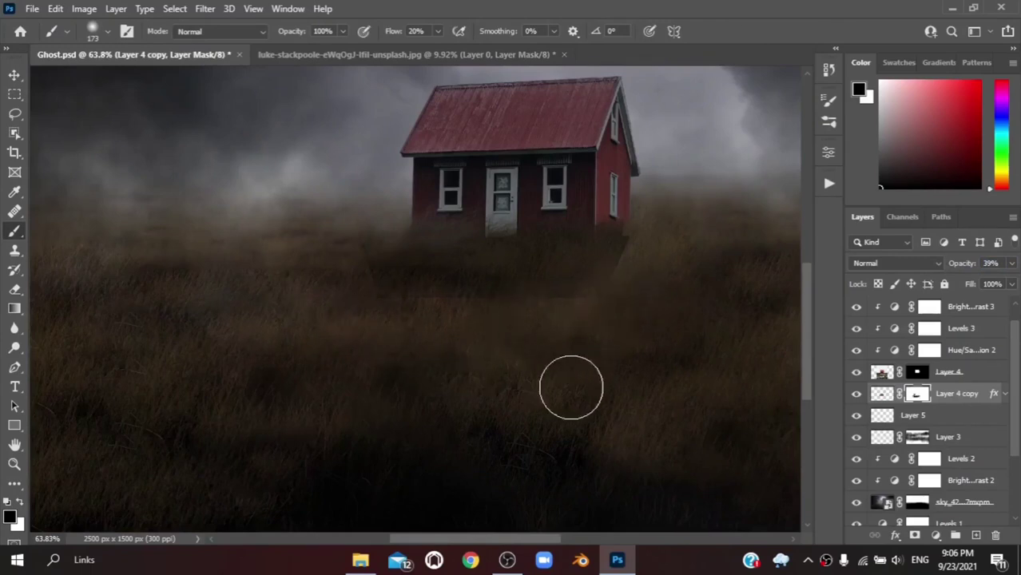
{"action": "scroll", "coordinate": [570, 389], "scroll_direction": "down", "scroll_amount": 2}
{"action": "scroll", "coordinate": [471, 376], "scroll_direction": "up", "scroll_amount": 4}
{"action": "left_click_drag", "start_coordinate": [423, 411], "coordinate": [355, 392]}
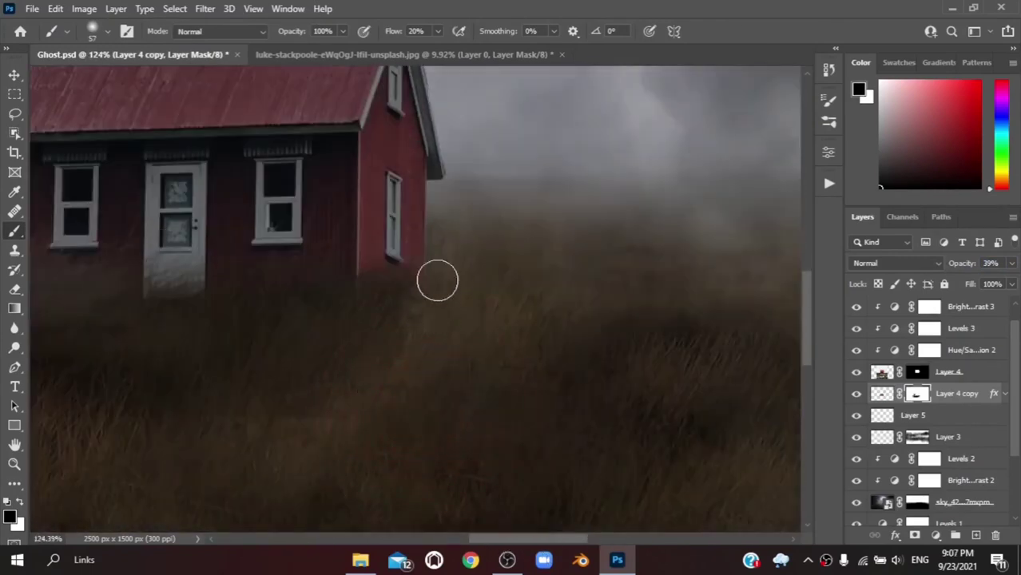
{"action": "scroll", "coordinate": [394, 379], "scroll_direction": "down", "scroll_amount": 5}
{"action": "scroll", "coordinate": [381, 377], "scroll_direction": "up", "scroll_amount": 1}
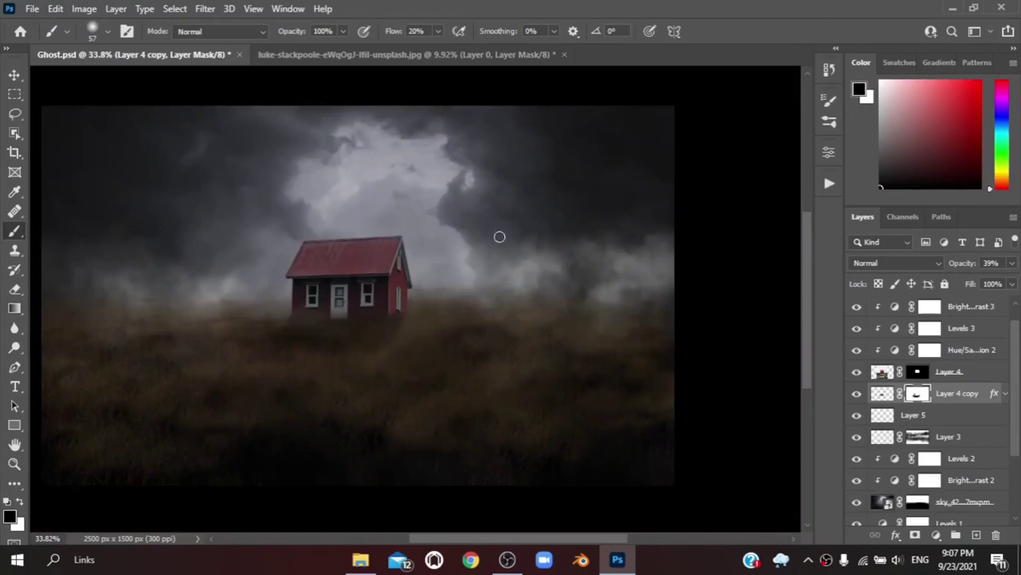
{"action": "scroll", "coordinate": [458, 233], "scroll_direction": "down", "scroll_amount": 1}
- Add a new top Layer 6 and paint pale haze down the right gable and along the roof ridge
{"action": "key", "text": "alt+period"}
{"action": "key", "text": "ctrl+shift+alt+n"}
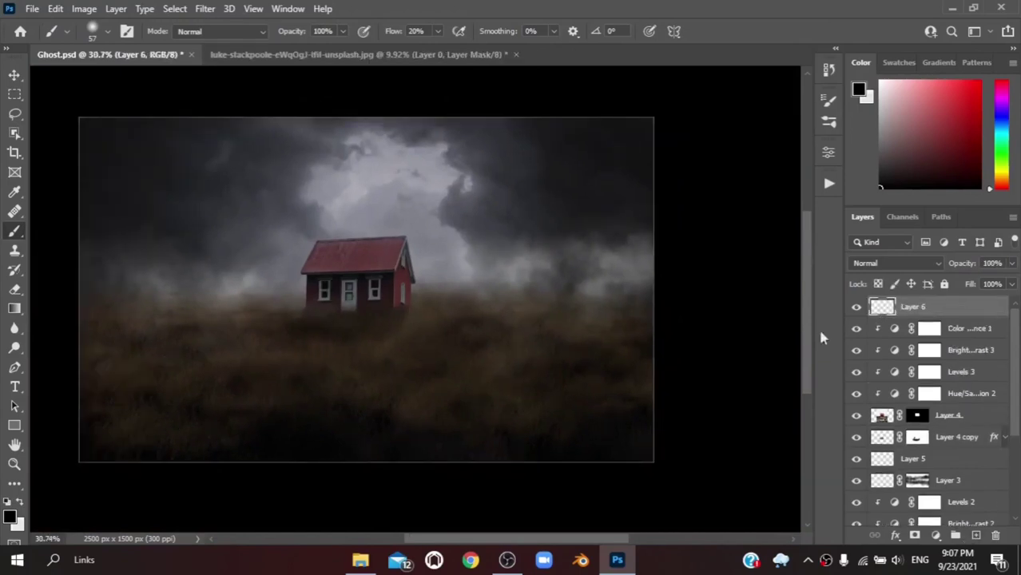
{"action": "scroll", "coordinate": [391, 224], "scroll_direction": "up", "scroll_amount": 3}
{"action": "scroll", "coordinate": [480, 328], "scroll_direction": "up", "scroll_amount": 3}
{"action": "left_click_drag", "start_coordinate": [394, 155], "coordinate": [448, 434]}
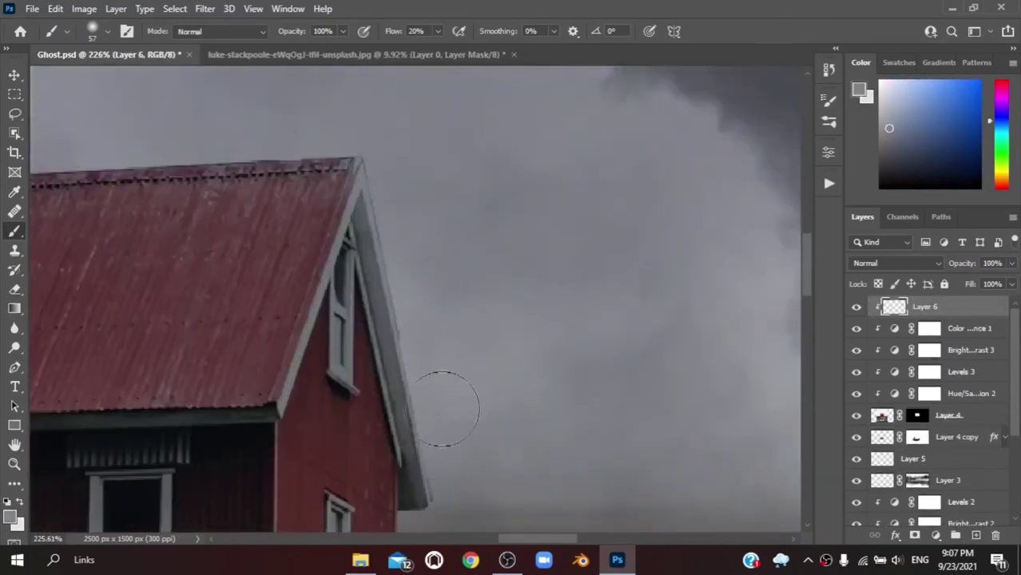
{"action": "scroll", "coordinate": [446, 409], "scroll_direction": "down", "scroll_amount": 3}
{"action": "left_click_drag", "start_coordinate": [403, 272], "coordinate": [112, 263]}
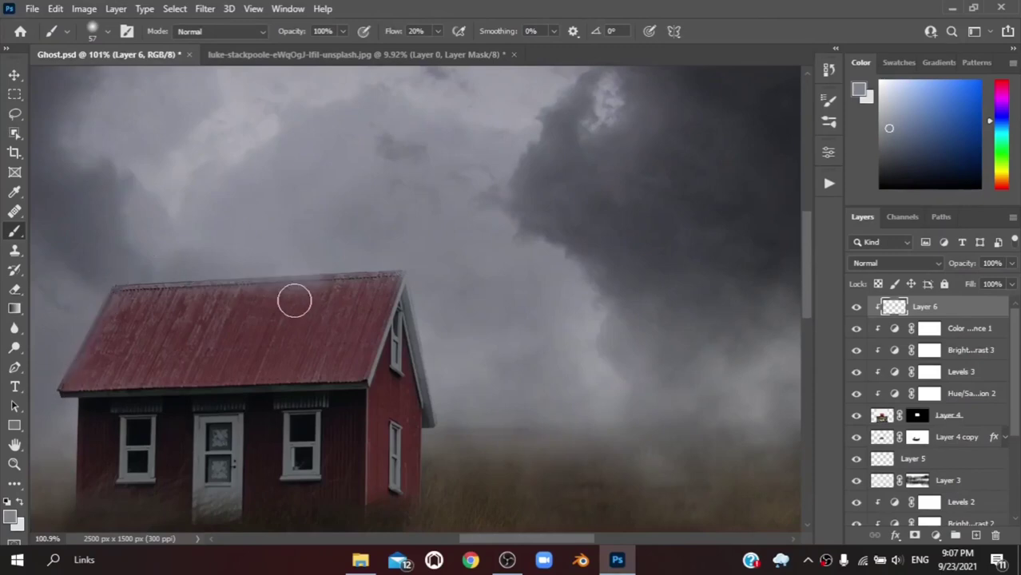
{"action": "scroll", "coordinate": [423, 387], "scroll_direction": "down", "scroll_amount": 2}
{"action": "scroll", "coordinate": [426, 434], "scroll_direction": "down", "scroll_amount": 3}
{"action": "scroll", "coordinate": [426, 434], "scroll_direction": "up", "scroll_amount": 3}
- Split Layer 6's Blend If underlying black slider to 0/61 so haze shows only over brighter areas
{"action": "double_click", "coordinate": [977, 315]}
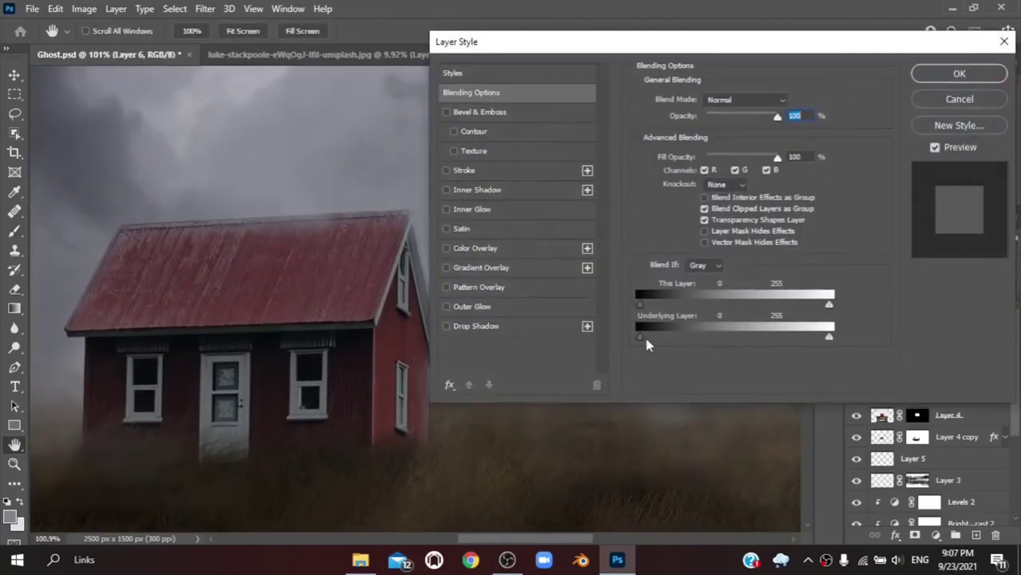
{"action": "left_click_drag", "start_coordinate": [654, 337], "coordinate": [695, 332]}
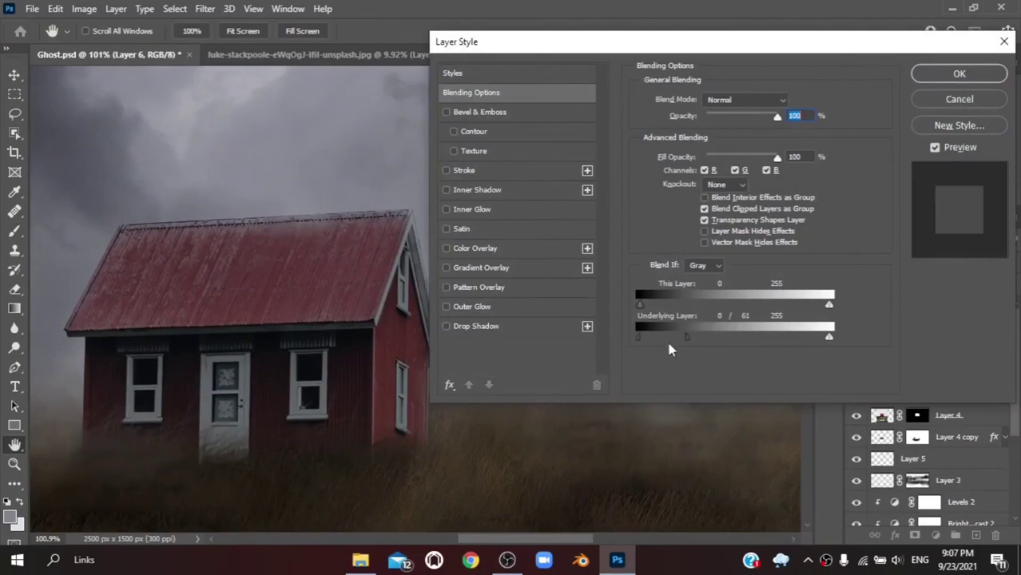
{"action": "left_click", "coordinate": [991, 76]}
{"action": "scroll", "coordinate": [706, 262], "scroll_direction": "down", "scroll_amount": 5}
{"action": "key", "text": "b"}
{"action": "scroll", "coordinate": [671, 264], "scroll_direction": "up", "scroll_amount": 2}
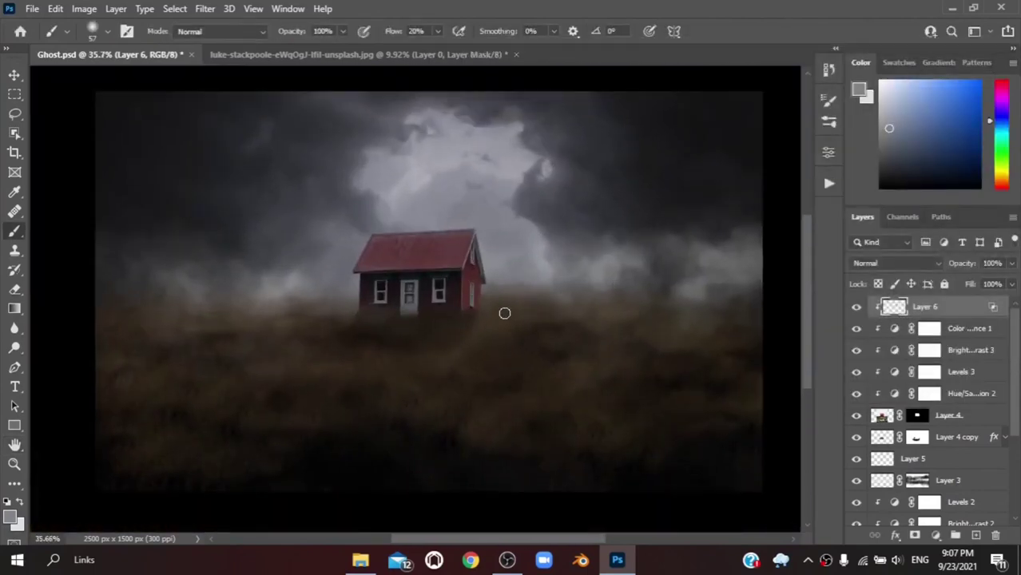
{"action": "scroll", "coordinate": [506, 322], "scroll_direction": "up", "scroll_amount": 1}
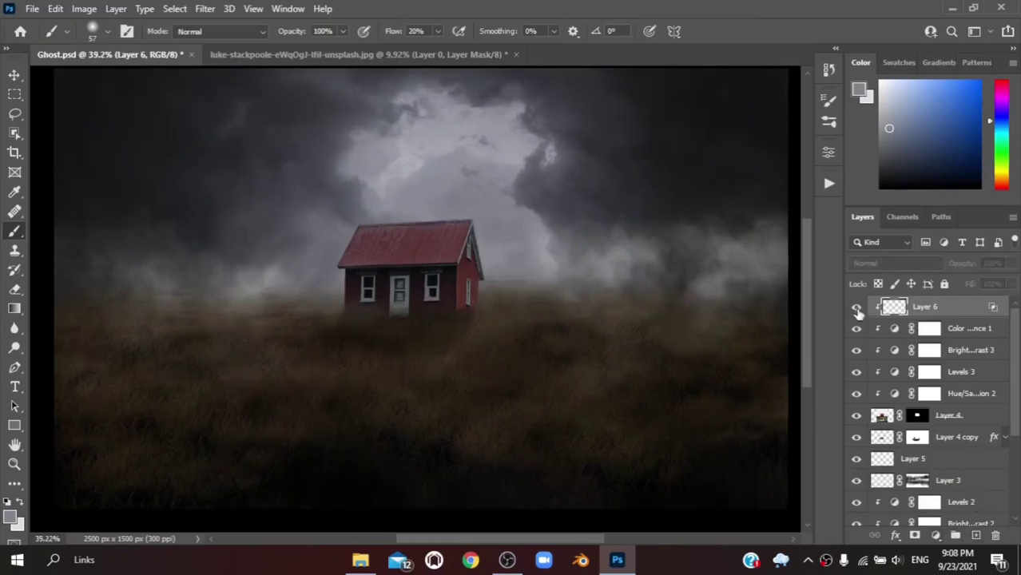
- Add a new Layer 7 above Layer 6 and set its blend mode to Lighten
{"action": "left_click", "coordinate": [976, 535]}
{"action": "scroll", "coordinate": [519, 211], "scroll_direction": "up", "scroll_amount": 6}
{"action": "scroll", "coordinate": [452, 243], "scroll_direction": "up", "scroll_amount": 6}
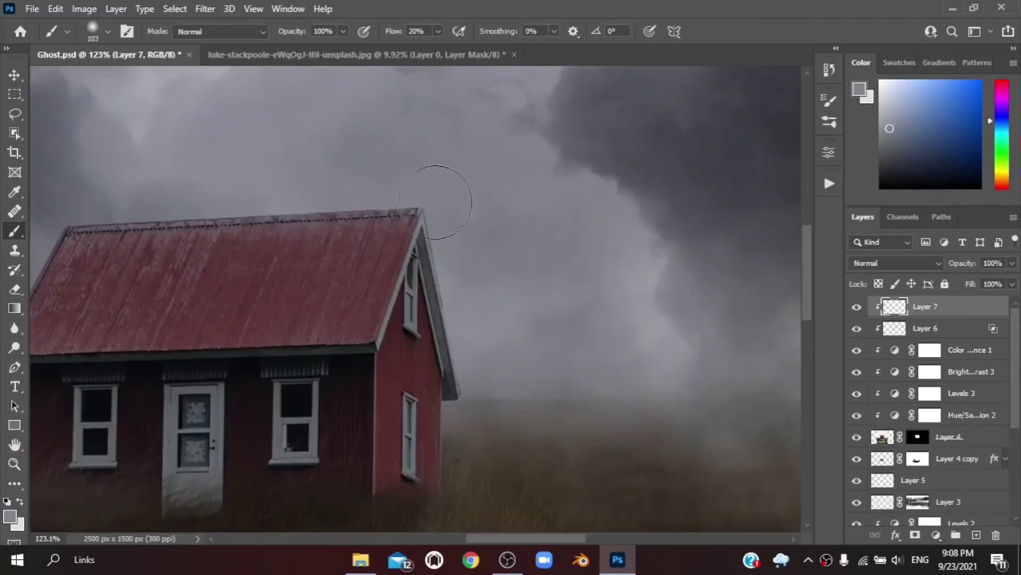
{"action": "scroll", "coordinate": [112, 215], "scroll_direction": "down", "scroll_amount": 6}
{"action": "left_click", "coordinate": [895, 262]}
{"action": "left_click", "coordinate": [893, 290]}
{"action": "left_click", "coordinate": [895, 263]}
{"action": "left_click", "coordinate": [895, 282]}
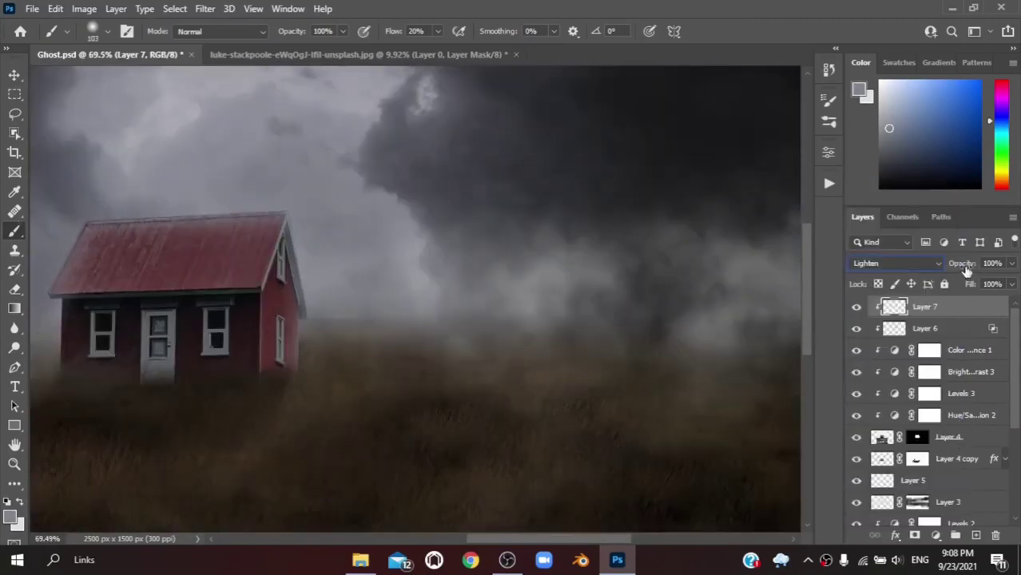
{"action": "scroll", "coordinate": [152, 292], "scroll_direction": "down", "scroll_amount": 1}
- Give Layer 7 a white layer mask and select the house's shadow layer
{"action": "left_click", "coordinate": [915, 536]}
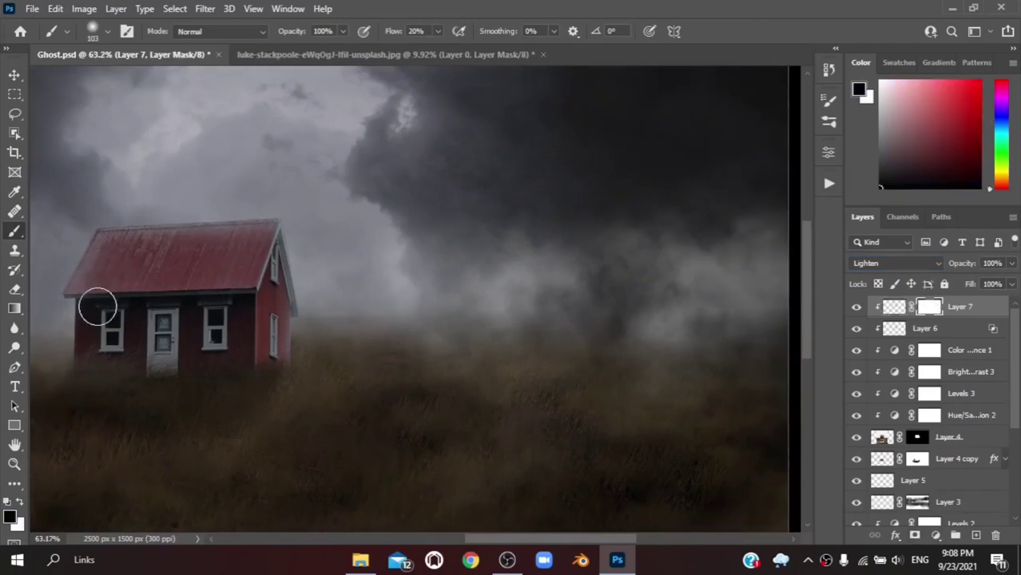
{"action": "scroll", "coordinate": [91, 269], "scroll_direction": "down", "scroll_amount": 1}
{"action": "scroll", "coordinate": [165, 279], "scroll_direction": "up", "scroll_amount": 7}
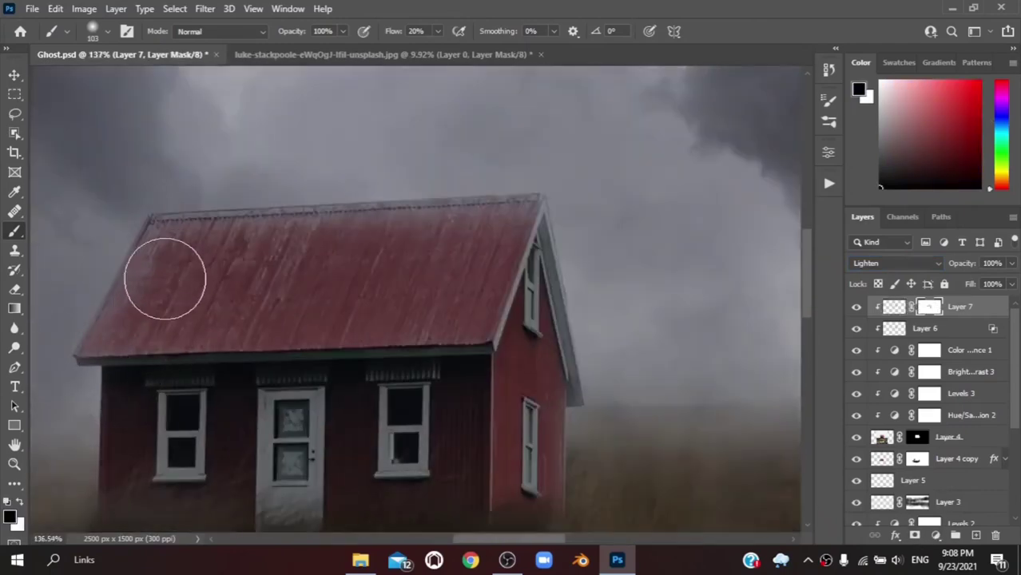
{"action": "scroll", "coordinate": [454, 271], "scroll_direction": "down", "scroll_amount": 15}
{"action": "scroll", "coordinate": [377, 303], "scroll_direction": "up", "scroll_amount": 1}
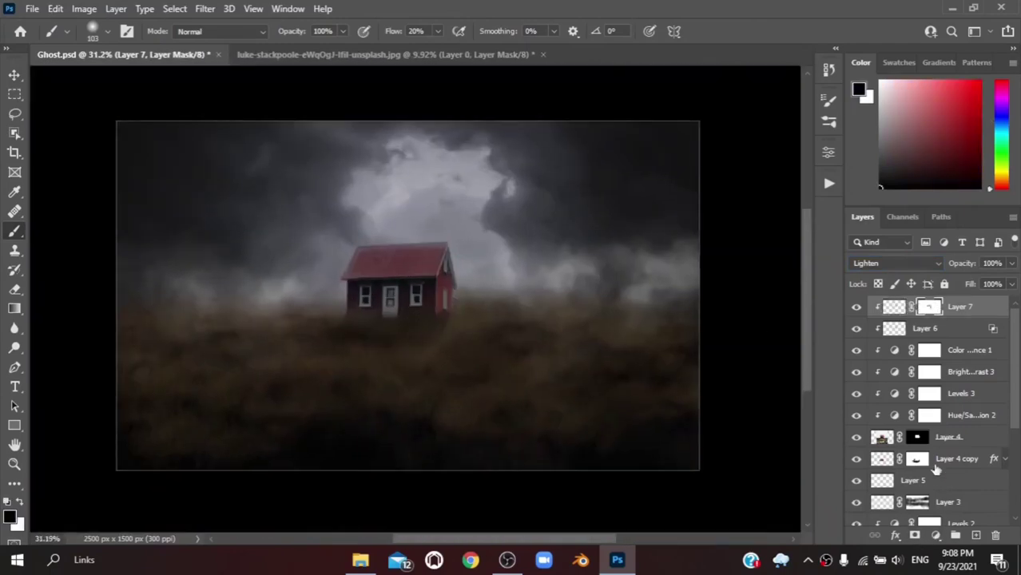
{"action": "scroll", "coordinate": [951, 368], "scroll_direction": "down", "scroll_amount": 1}
{"action": "left_click", "coordinate": [966, 442]}
{"action": "type", "text": "Shadow"}
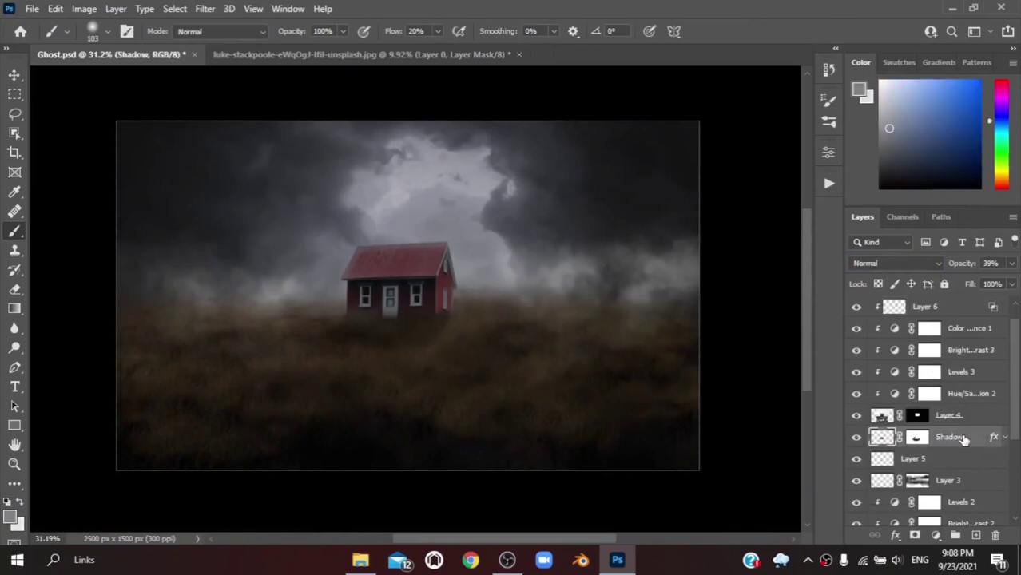
- Add a new top layer and load a cloud brush from the Effects set at about 312 px
{"action": "key", "text": "ctrl+shift+alt+n"}
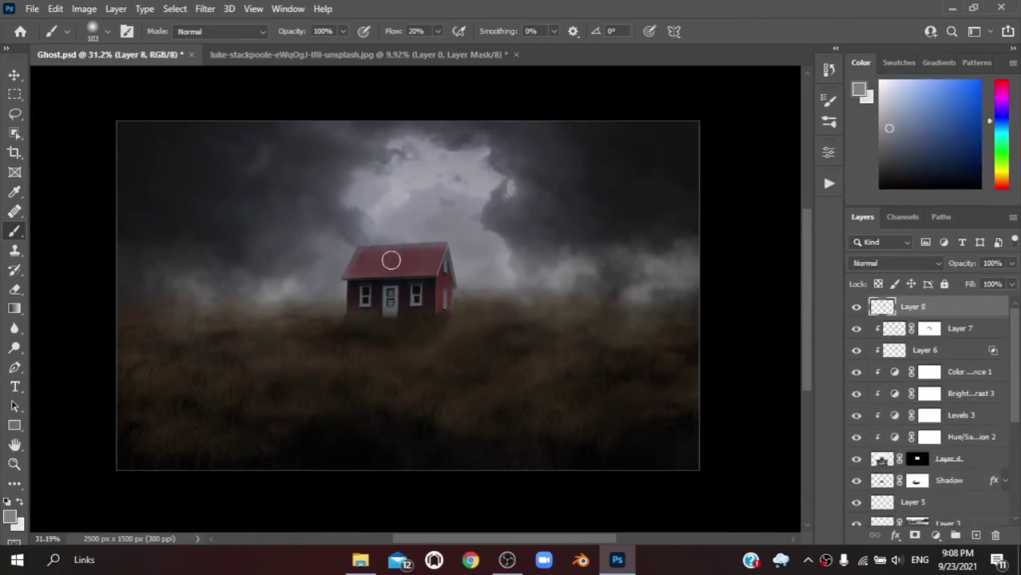
{"action": "right_click", "coordinate": [487, 245]}
{"action": "scroll", "coordinate": [540, 427], "scroll_direction": "down", "scroll_amount": 5}
{"action": "left_click", "coordinate": [528, 477]}
{"action": "scroll", "coordinate": [547, 431], "scroll_direction": "down", "scroll_amount": 3}
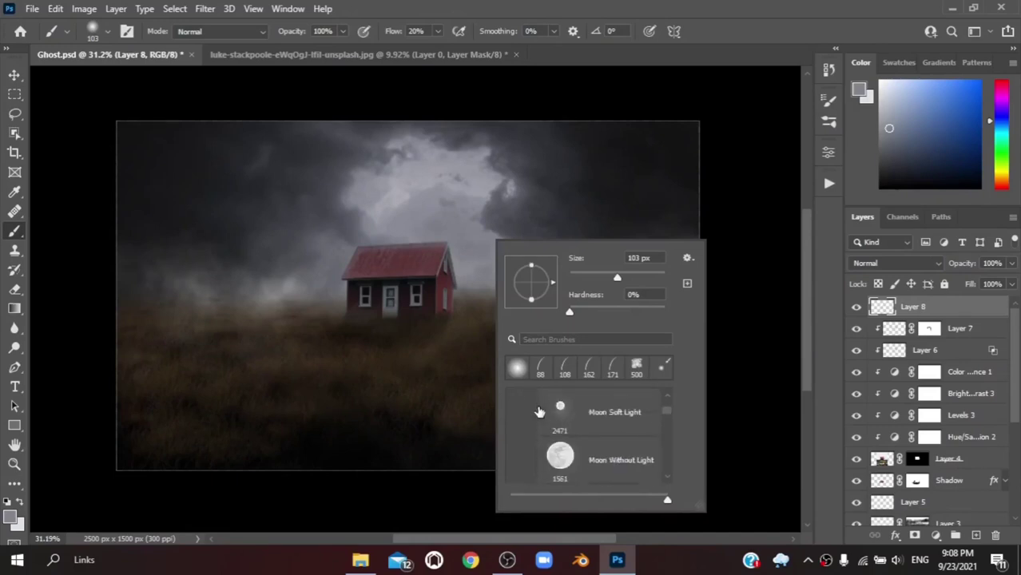
{"action": "scroll", "coordinate": [529, 462], "scroll_direction": "up", "scroll_amount": 3}
{"action": "left_click", "coordinate": [528, 464]}
{"action": "left_click", "coordinate": [528, 393]}
{"action": "scroll", "coordinate": [559, 432], "scroll_direction": "down", "scroll_amount": 3}
{"action": "double_click", "coordinate": [559, 424]}
{"action": "mouse_move", "coordinate": [388, 326]}
{"action": "left_mouse_down"}
{"action": "mouse_move", "coordinate": [355, 328]}
{"action": "mouse_move", "coordinate": [278, 296]}
{"action": "mouse_move", "coordinate": [274, 324]}
{"action": "mouse_move", "coordinate": [468, 312]}
{"action": "mouse_move", "coordinate": [634, 354]}
{"action": "mouse_move", "coordinate": [312, 354]}
{"action": "mouse_move", "coordinate": [342, 370]}
{"action": "mouse_move", "coordinate": [436, 365]}
{"action": "left_mouse_up"}
- Mask the fog layer, hiding fog around the house's base and across parts of the field
{"action": "left_click", "coordinate": [916, 536]}
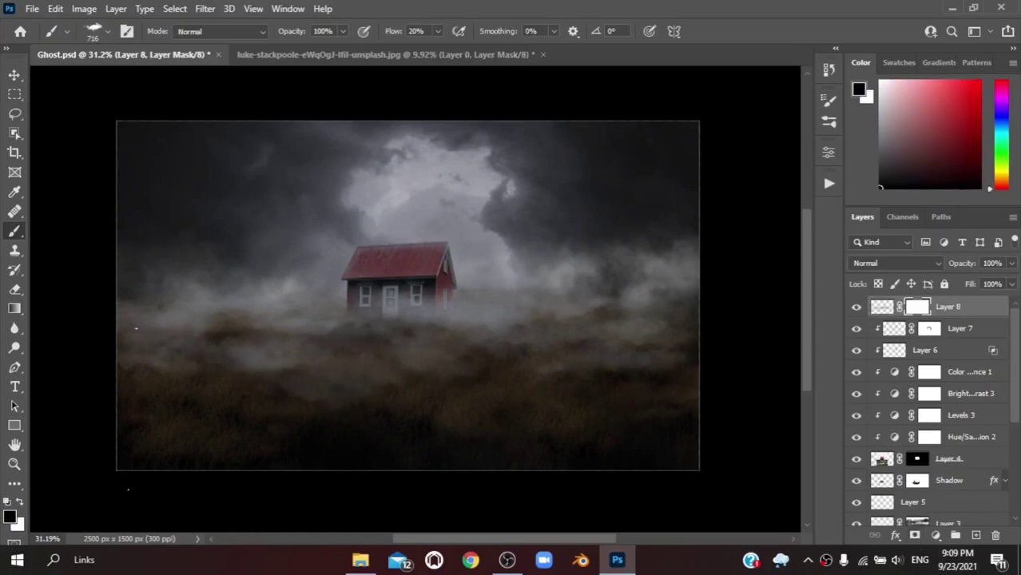
{"action": "left_click_drag", "start_coordinate": [266, 327], "coordinate": [338, 371]}
{"action": "mouse_move", "coordinate": [249, 349]}
{"action": "left_mouse_down"}
{"action": "mouse_move", "coordinate": [512, 328]}
{"action": "mouse_move", "coordinate": [631, 352]}
{"action": "mouse_move", "coordinate": [367, 318]}
{"action": "mouse_move", "coordinate": [467, 315]}
{"action": "left_mouse_up"}
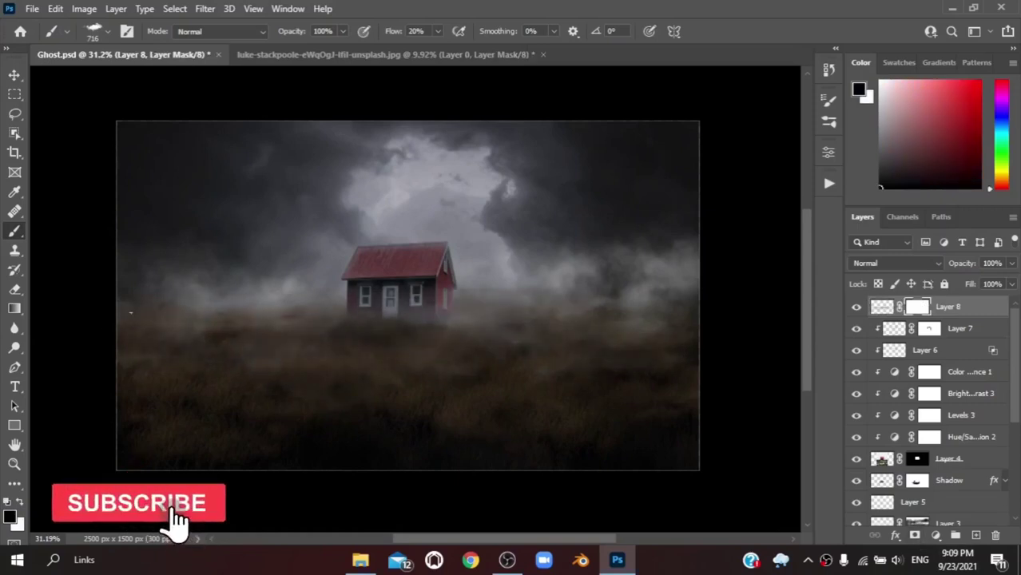
{"action": "left_click_drag", "start_coordinate": [480, 392], "coordinate": [409, 388]}
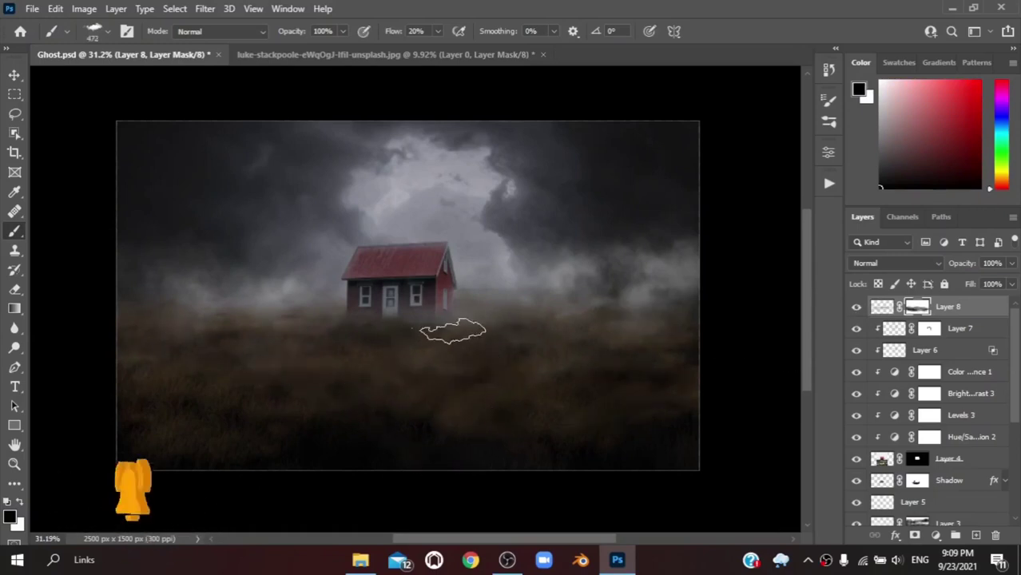
{"action": "scroll", "coordinate": [452, 330], "scroll_direction": "up", "scroll_amount": 4}
{"action": "scroll", "coordinate": [559, 230], "scroll_direction": "down", "scroll_amount": 2}
{"action": "scroll", "coordinate": [559, 230], "scroll_direction": "down", "scroll_amount": 2}
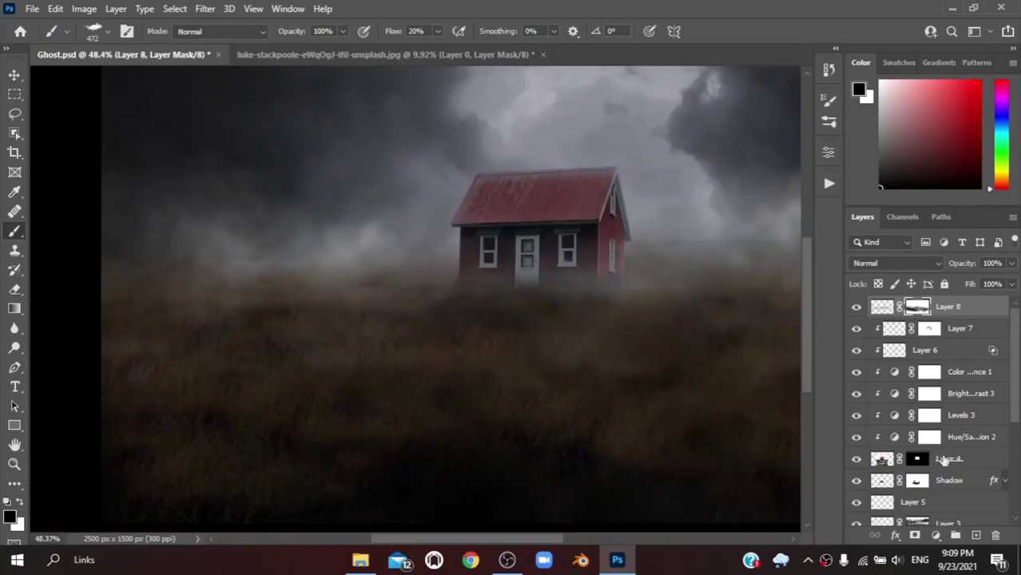
- Select the Shadow layer and switch to a soft round brush at 55 px
{"action": "left_click", "coordinate": [949, 480]}
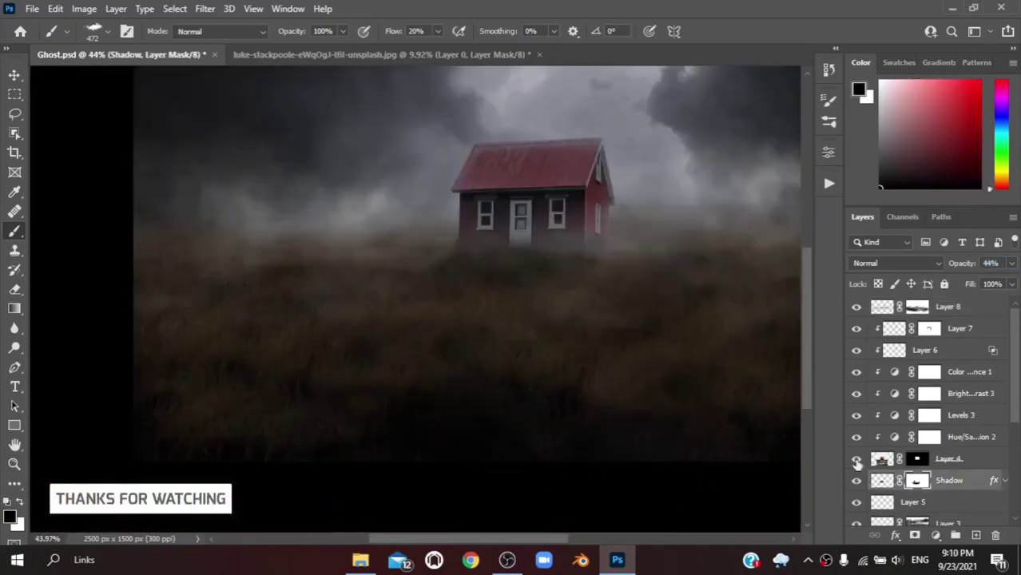
{"action": "right_click", "coordinate": [460, 228]}
{"action": "key", "text": "Escape"}
{"action": "scroll", "coordinate": [563, 334], "scroll_direction": "up", "scroll_amount": 5}
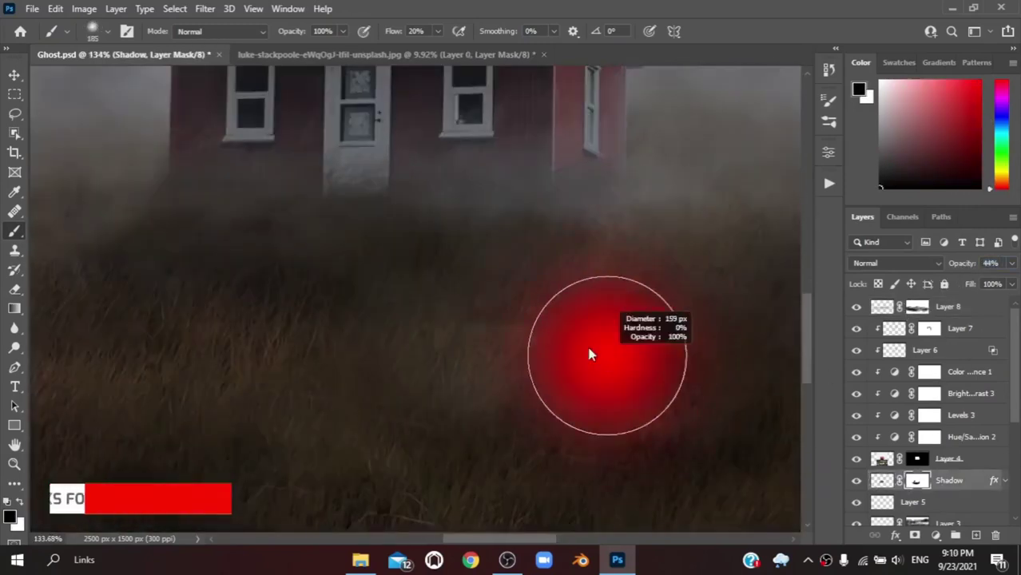
{"action": "left_click_drag", "start_coordinate": [591, 355], "coordinate": [540, 339]}
{"action": "scroll", "coordinate": [356, 346], "scroll_direction": "down", "scroll_amount": 5}
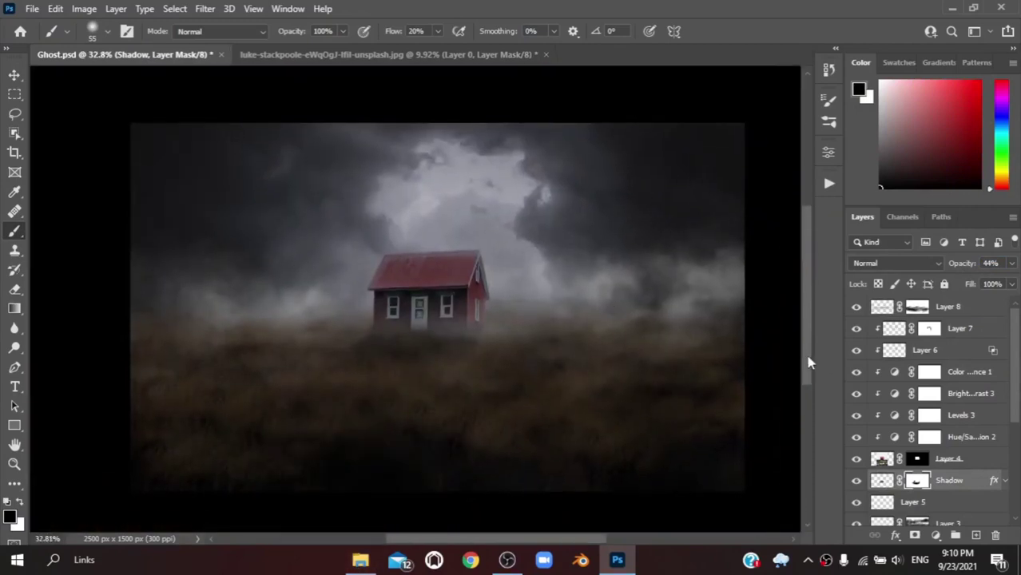
{"action": "scroll", "coordinate": [962, 381], "scroll_direction": "down", "scroll_amount": 5}
- Check Brightness/Contrast 1 and set Brightness/Contrast 2 brightness to -65
{"action": "double_click", "coordinate": [882, 450]}
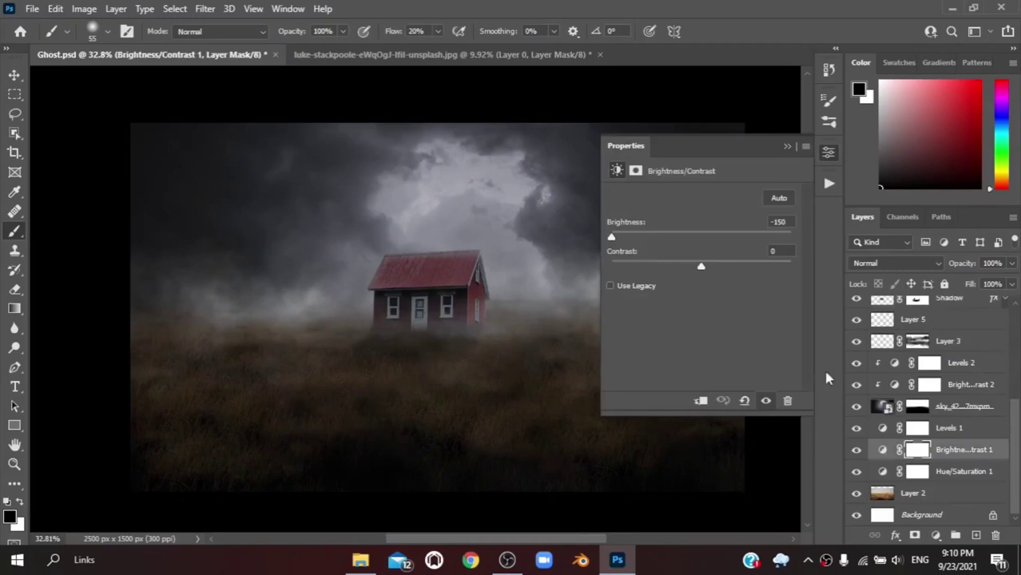
{"action": "left_click", "coordinate": [787, 147]}
{"action": "scroll", "coordinate": [927, 400], "scroll_direction": "up", "scroll_amount": 3}
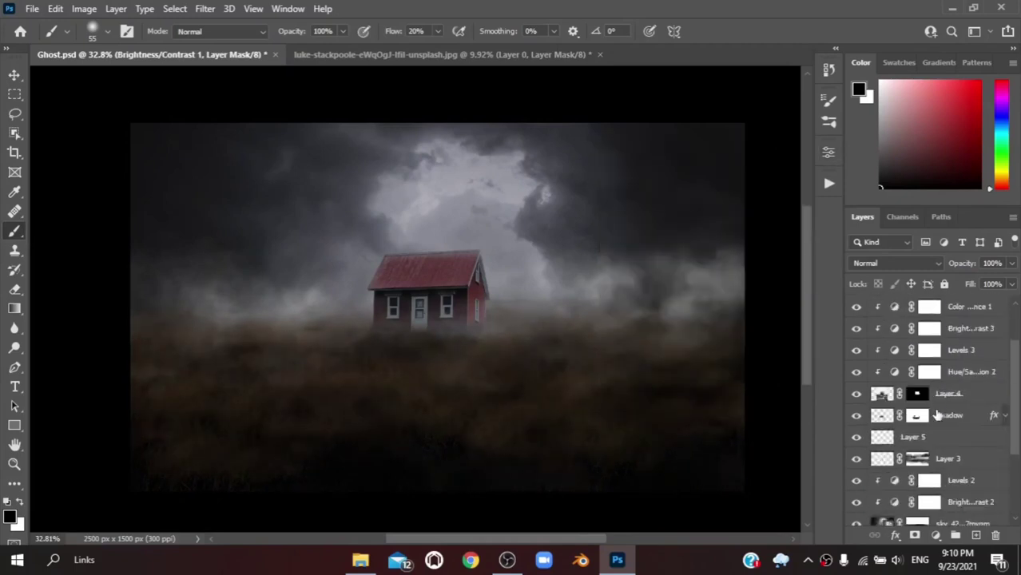
{"action": "scroll", "coordinate": [896, 391], "scroll_direction": "down", "scroll_amount": 3}
{"action": "double_click", "coordinate": [894, 384]}
{"action": "left_click_drag", "start_coordinate": [677, 237], "coordinate": [664, 237]}
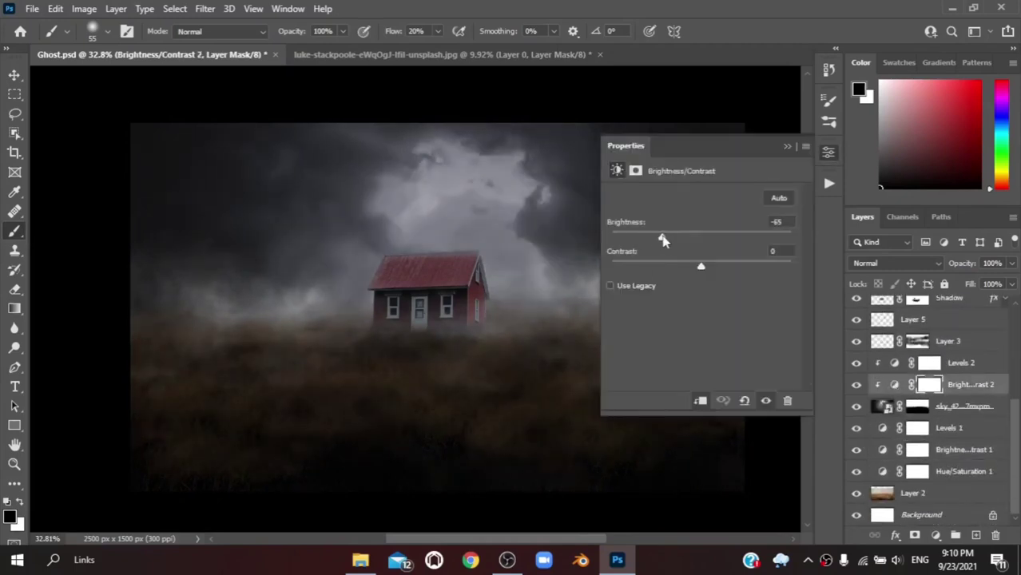
{"action": "left_click", "coordinate": [919, 406]}
- Group Levels 1 through Layer 2 into a Ground group and delete Layer 5
{"action": "left_click", "coordinate": [951, 428]}
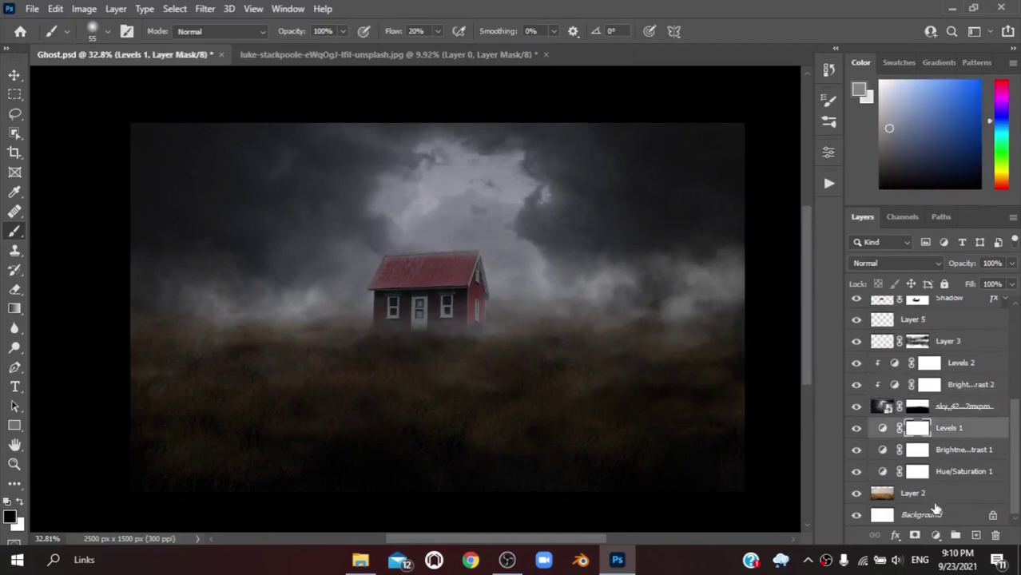
{"action": "left_click", "coordinate": [919, 493], "text": "shift"}
{"action": "key", "text": "ctrl+g"}
{"action": "type", "text": "Groun"}
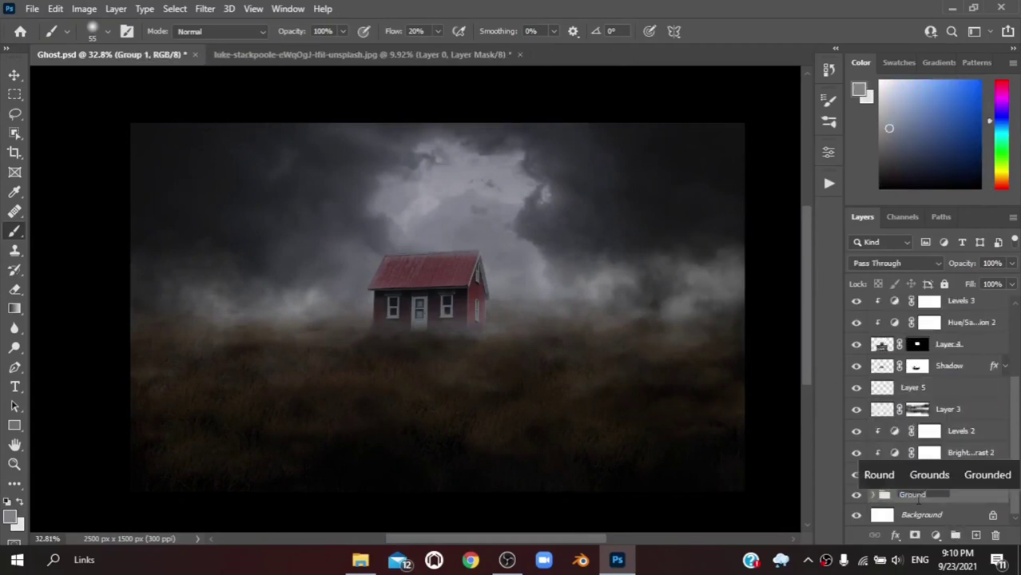
{"action": "type", "text": "d"}
{"action": "key", "text": "Return"}
{"action": "left_click", "coordinate": [943, 388]}
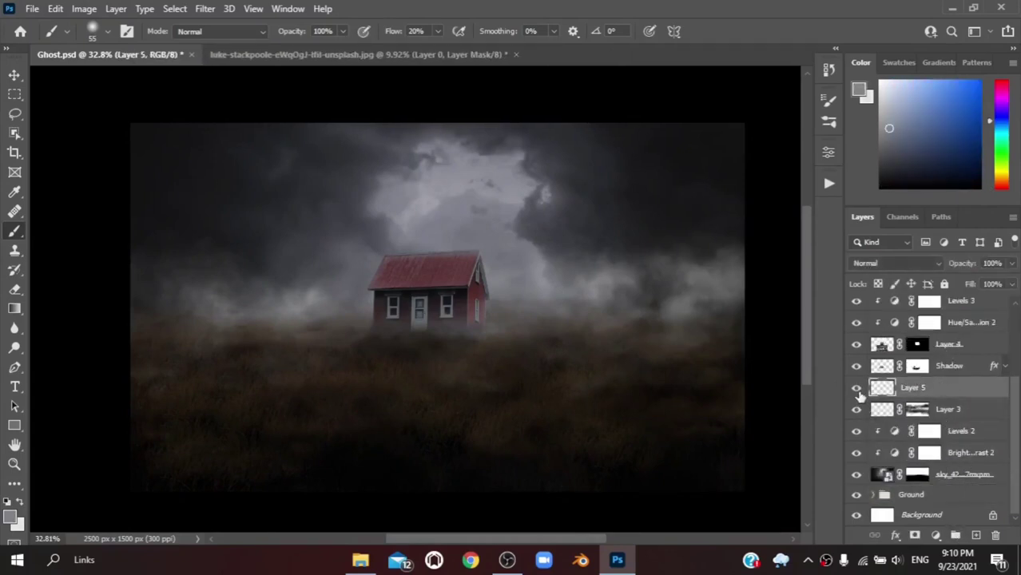
{"action": "left_click", "coordinate": [995, 537]}
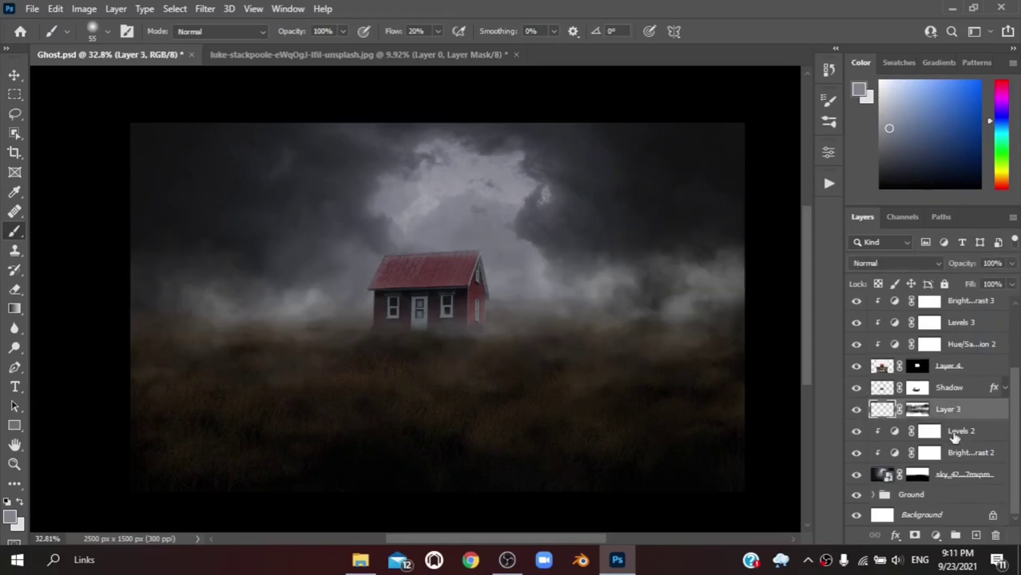
- Group Levels 2 through the sky photo into a group named Sky
{"action": "left_click", "coordinate": [955, 432]}
{"action": "left_click", "coordinate": [959, 475], "text": "shift"}
{"action": "key", "text": "ctrl+g"}
{"action": "double_click", "coordinate": [911, 476]}
{"action": "type", "text": "Sky"}
{"action": "key", "text": "Return"}
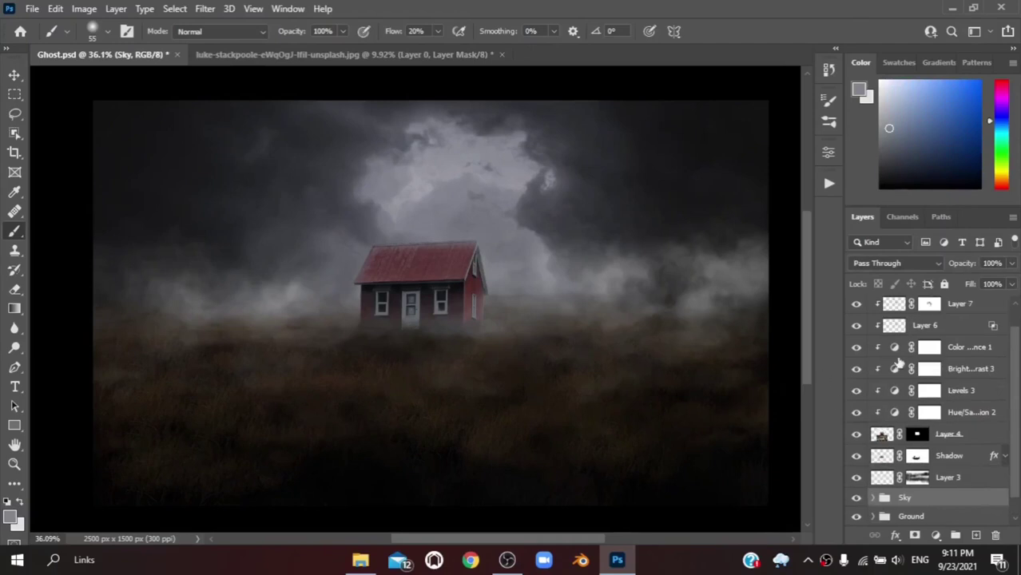
- Darken the house by setting Brightness/Contrast 3 brightness to -74
{"action": "double_click", "coordinate": [898, 369]}
{"action": "left_click_drag", "start_coordinate": [696, 234], "coordinate": [656, 234]}
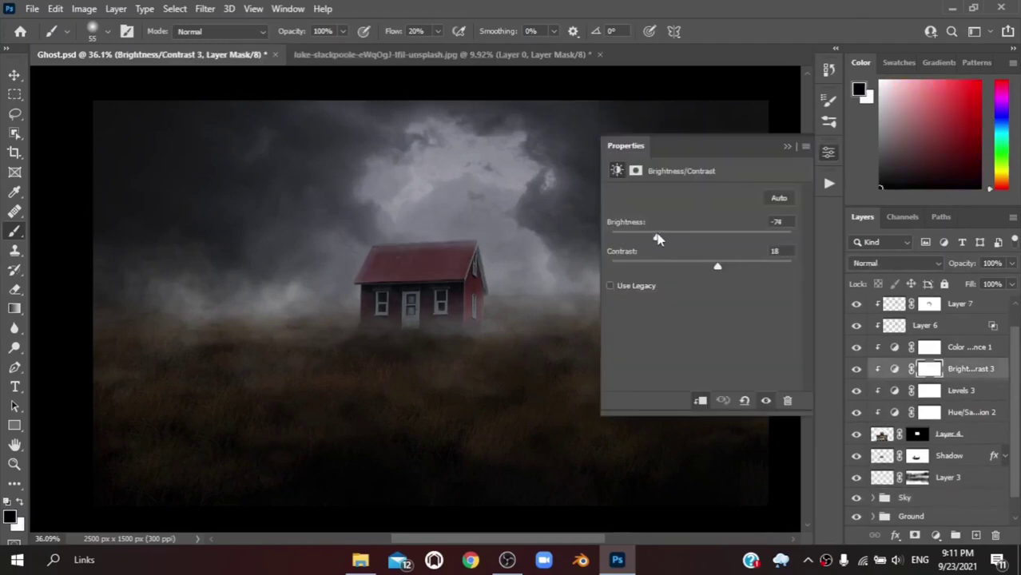
{"action": "left_click", "coordinate": [787, 144]}
{"action": "double_click", "coordinate": [894, 390]}
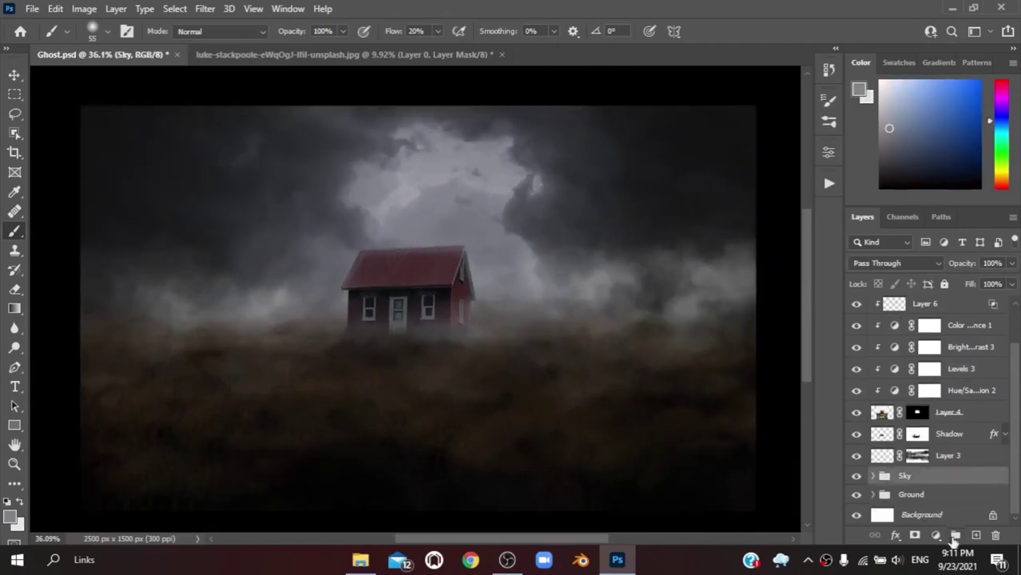
- Add an Exposure adjustment at -1.06 at the top of the layer stack
{"action": "left_click", "coordinate": [936, 536]}
{"action": "left_click", "coordinate": [911, 356]}
{"action": "left_click_drag", "start_coordinate": [701, 231], "coordinate": [693, 234]}
{"action": "left_click", "coordinate": [787, 147]}
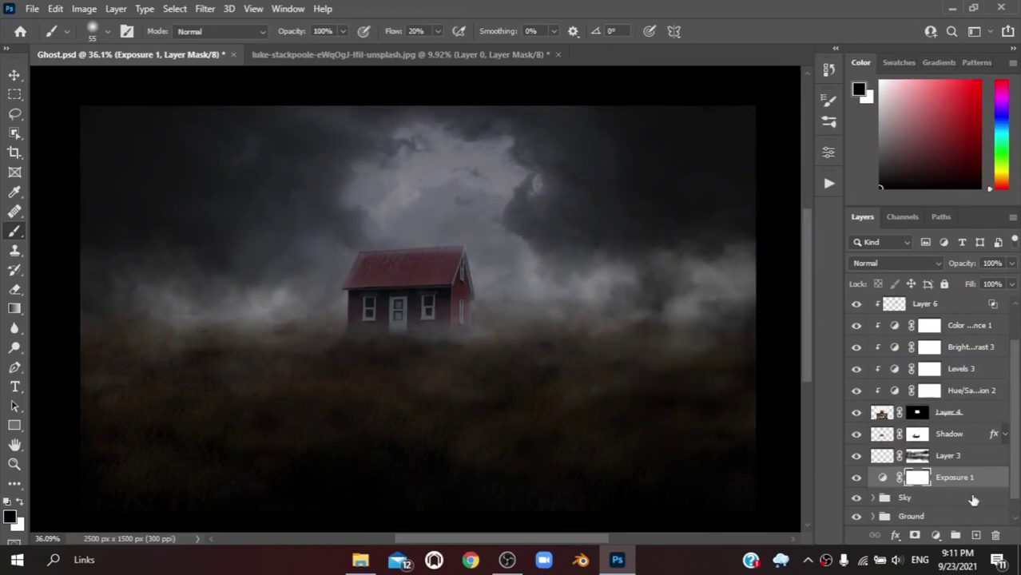
{"action": "scroll", "coordinate": [943, 415], "scroll_direction": "up", "scroll_amount": 2}
{"action": "left_click_drag", "start_coordinate": [967, 523], "coordinate": [964, 307]}
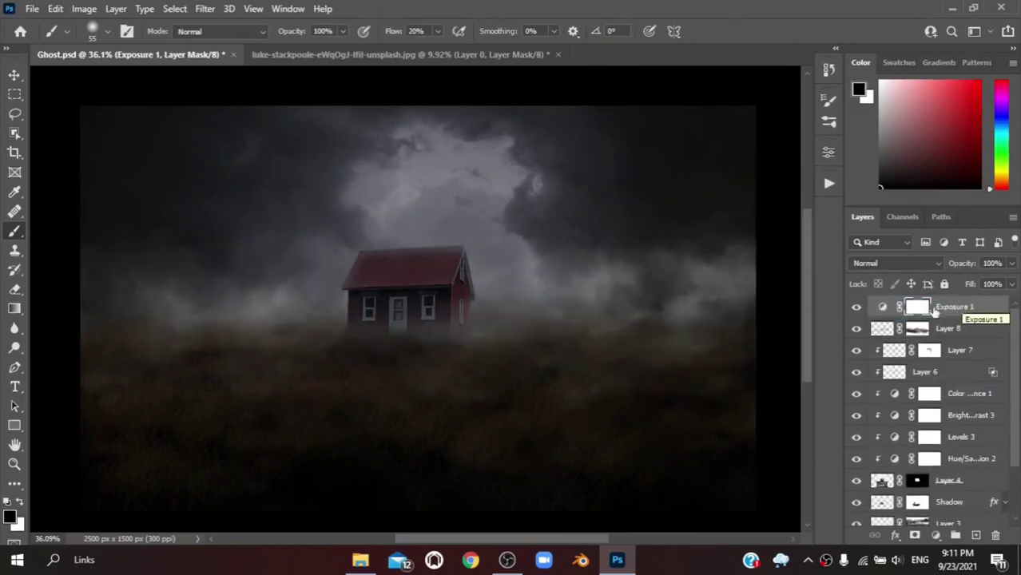
{"action": "scroll", "coordinate": [577, 420], "scroll_direction": "down", "scroll_amount": 1}
{"action": "scroll", "coordinate": [487, 322], "scroll_direction": "up", "scroll_amount": 2}
{"action": "scroll", "coordinate": [378, 315], "scroll_direction": "up", "scroll_amount": 4}
{"action": "scroll", "coordinate": [379, 315], "scroll_direction": "up", "scroll_amount": 2}
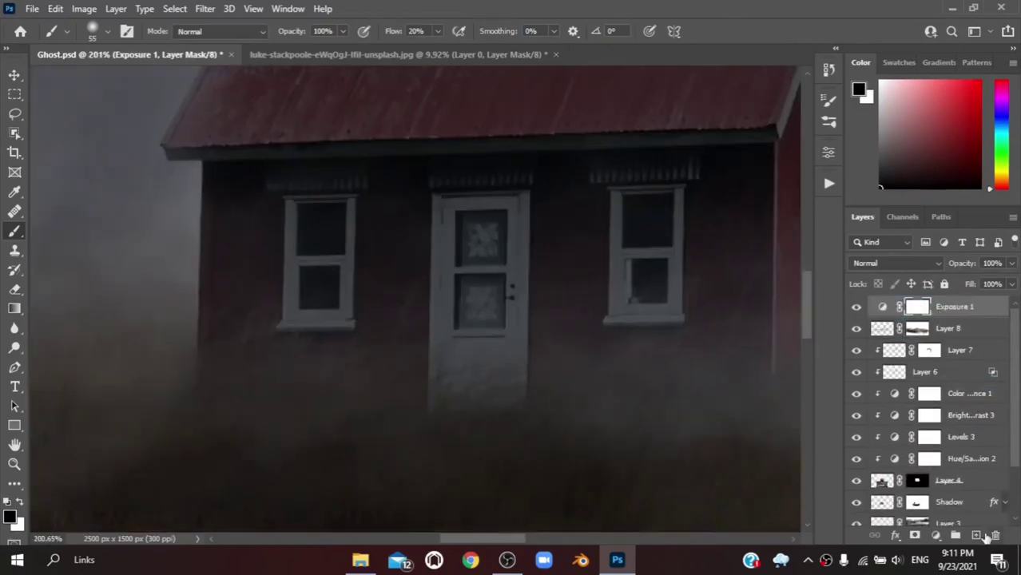
{"action": "left_click", "coordinate": [978, 536]}
{"action": "scroll", "coordinate": [422, 300], "scroll_direction": "up", "scroll_amount": 1}
- Choose a warm yellow foreground colour and paint it over the left window
{"action": "left_click", "coordinate": [859, 91]}
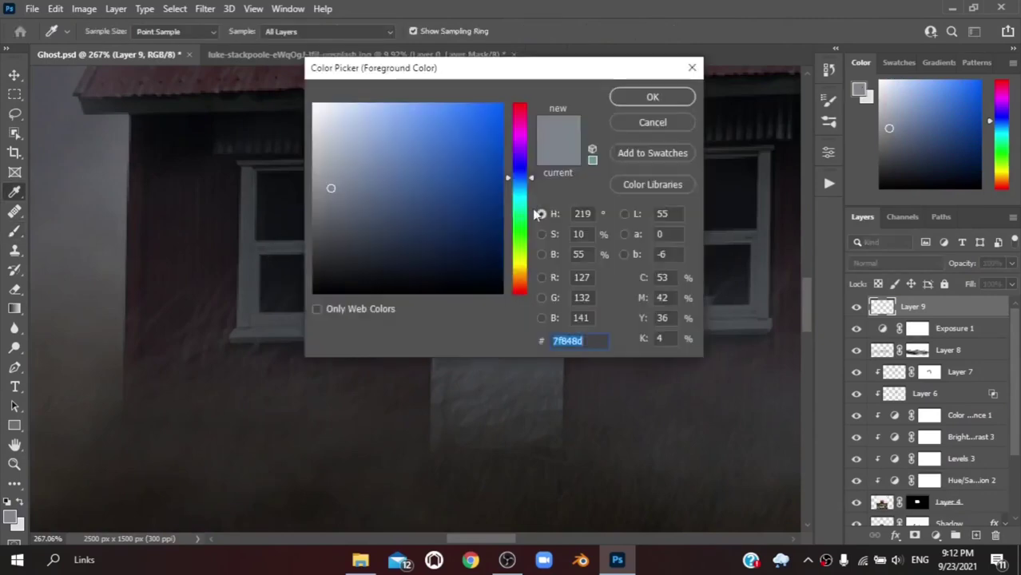
{"action": "type", "text": "ffe00f"}
{"action": "type", "text": "e7d400"}
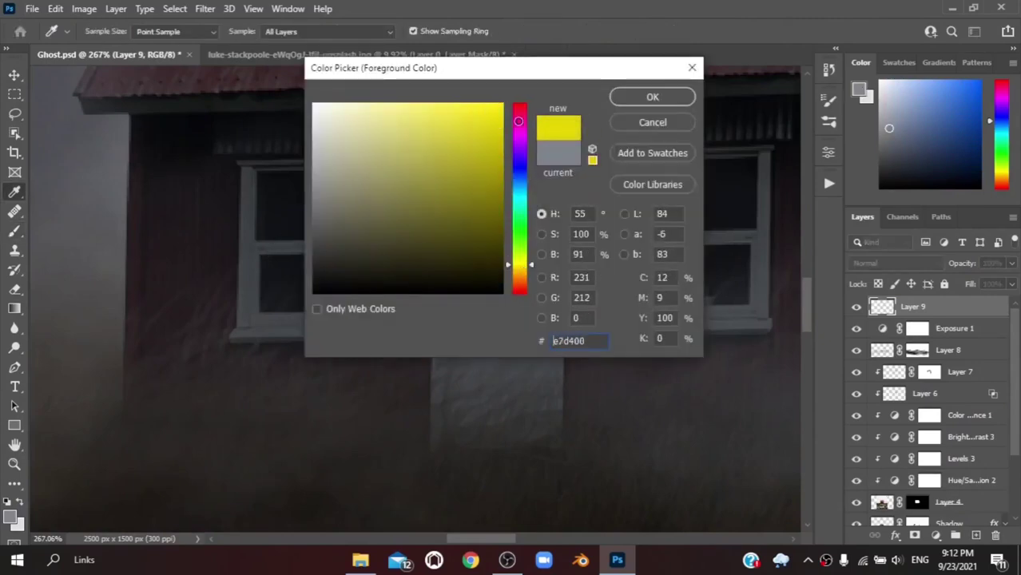
{"action": "left_click", "coordinate": [648, 95]}
{"action": "left_click_drag", "start_coordinate": [263, 171], "coordinate": [280, 244]}
{"action": "key", "text": "ctrl+z"}
{"action": "left_click", "coordinate": [9, 518]}
{"action": "left_click", "coordinate": [520, 269]}
{"action": "left_click", "coordinate": [652, 97]}
{"action": "left_click_drag", "start_coordinate": [276, 172], "coordinate": [260, 319]}
- Set the glow layer to Linear Dodge (Add), add a layer mask, and reset colours to black/white
{"action": "left_click", "coordinate": [896, 263]}
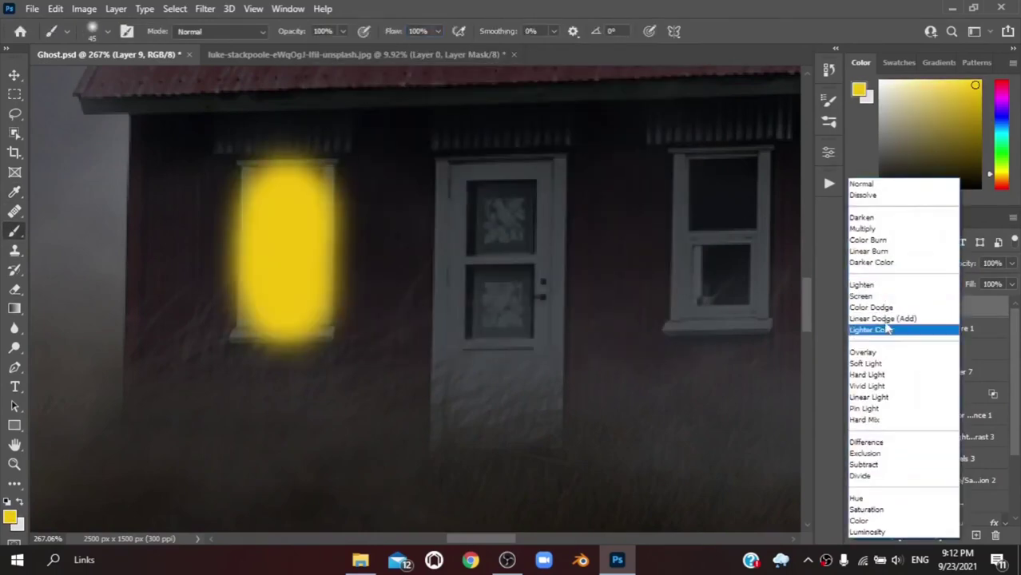
{"action": "left_click", "coordinate": [883, 318]}
{"action": "left_click", "coordinate": [917, 307]}
{"action": "key", "text": "d"}
- Mask the yellow off the window's right edge, sill, left side, top and middle bar
{"action": "scroll", "coordinate": [358, 251], "scroll_direction": "up", "scroll_amount": 2}
{"action": "scroll", "coordinate": [319, 328], "scroll_direction": "up", "scroll_amount": 3}
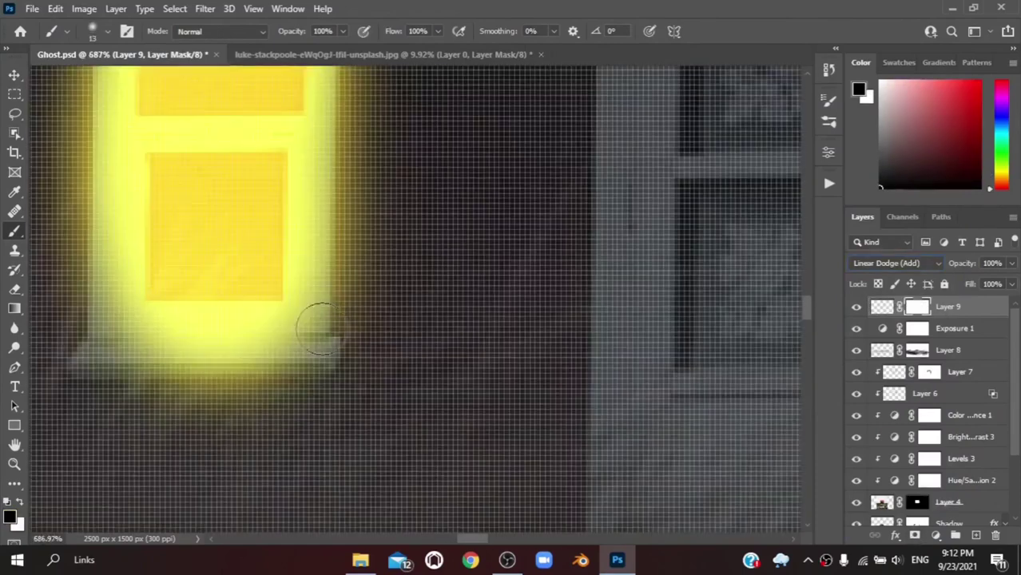
{"action": "scroll", "coordinate": [327, 136], "scroll_direction": "down", "scroll_amount": 3}
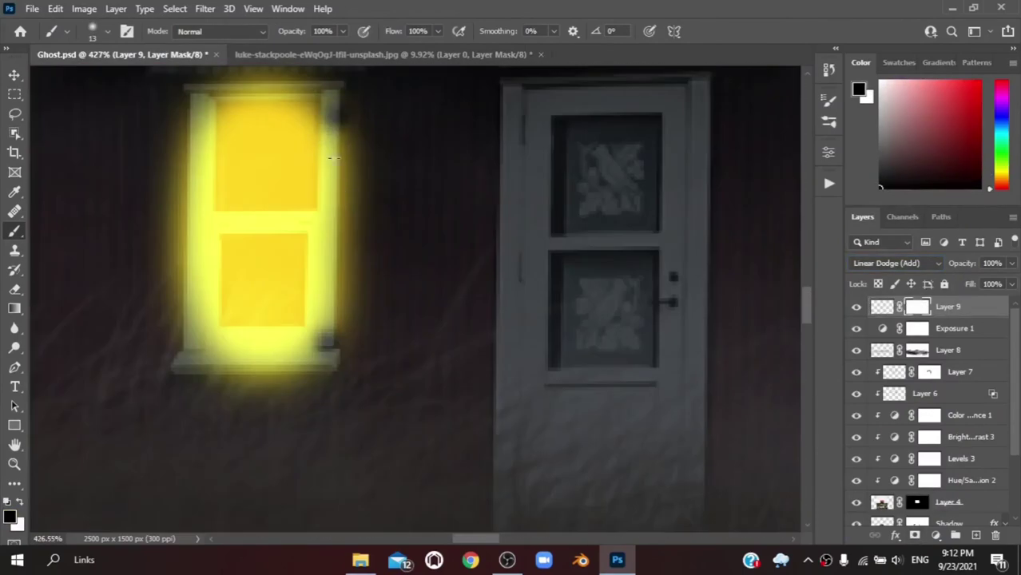
{"action": "left_click_drag", "start_coordinate": [352, 105], "coordinate": [358, 194]}
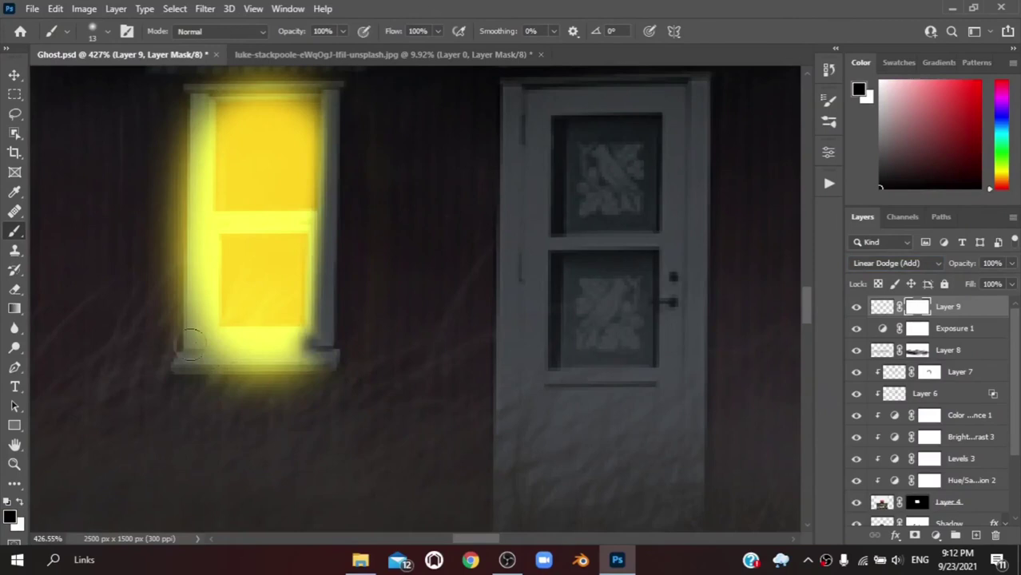
{"action": "left_click_drag", "start_coordinate": [191, 342], "coordinate": [159, 340]}
{"action": "scroll", "coordinate": [176, 328], "scroll_direction": "up", "scroll_amount": 1}
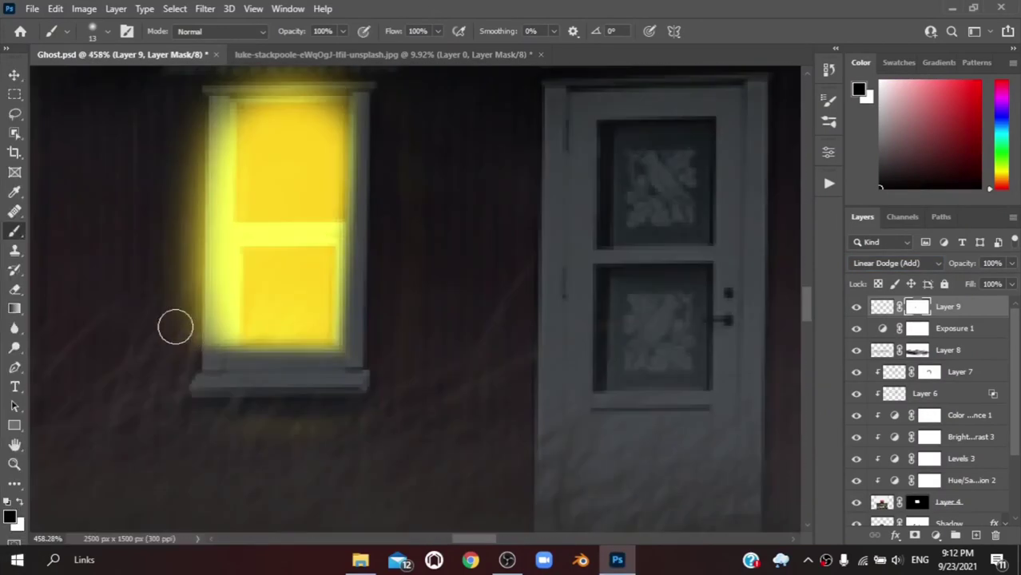
{"action": "mouse_move", "coordinate": [221, 345]}
{"action": "left_mouse_down"}
{"action": "mouse_move", "coordinate": [200, 110]}
{"action": "mouse_move", "coordinate": [186, 352]}
{"action": "left_mouse_up"}
{"action": "scroll", "coordinate": [241, 153], "scroll_direction": "up", "scroll_amount": 3}
{"action": "left_click_drag", "start_coordinate": [241, 153], "coordinate": [366, 164]}
{"action": "left_click_drag", "start_coordinate": [358, 315], "coordinate": [264, 320]}
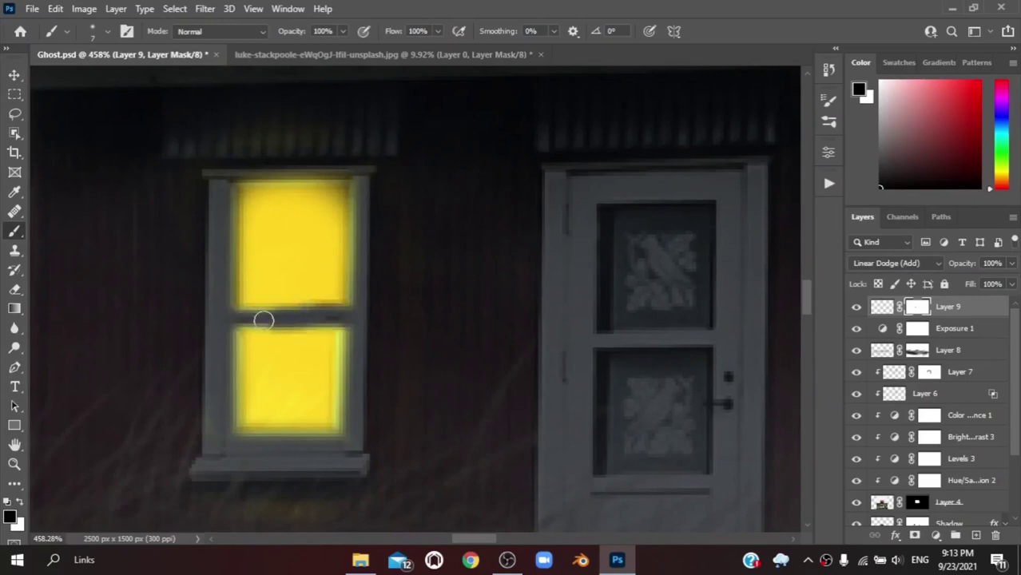
{"action": "left_click_drag", "start_coordinate": [353, 318], "coordinate": [349, 429]}
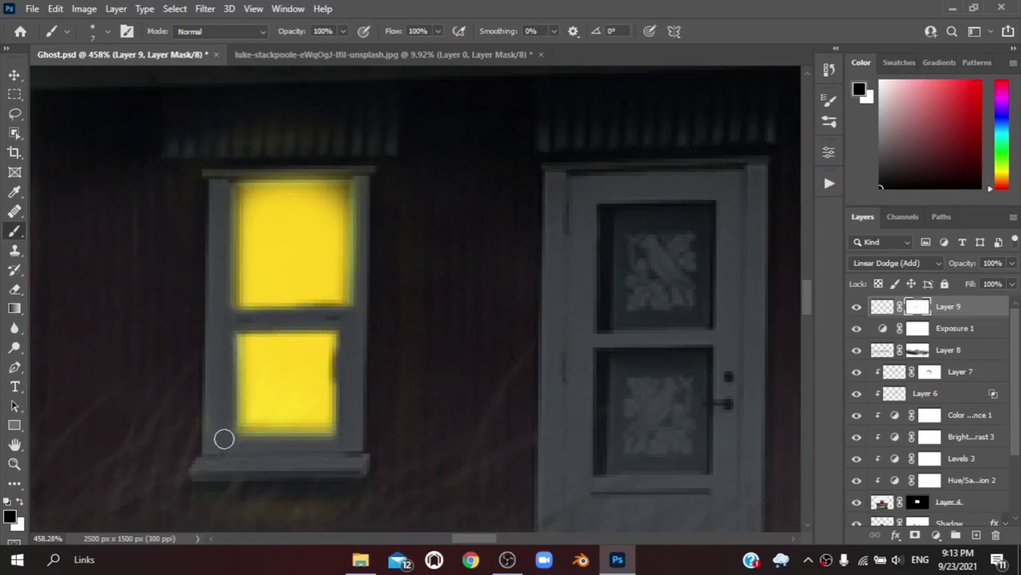
{"action": "left_click_drag", "start_coordinate": [353, 254], "coordinate": [209, 174]}
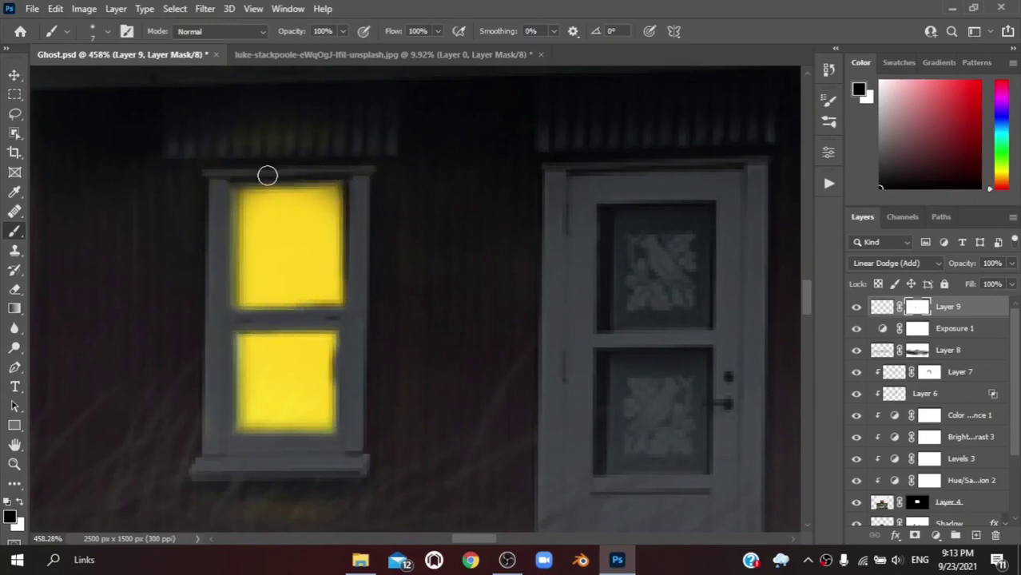
{"action": "scroll", "coordinate": [267, 175], "scroll_direction": "down", "scroll_amount": 5}
{"action": "scroll", "coordinate": [293, 215], "scroll_direction": "up", "scroll_amount": 5}
- Paint yellow back in along the upper pane's left edge, comparing with and without it
{"action": "key", "text": "x"}
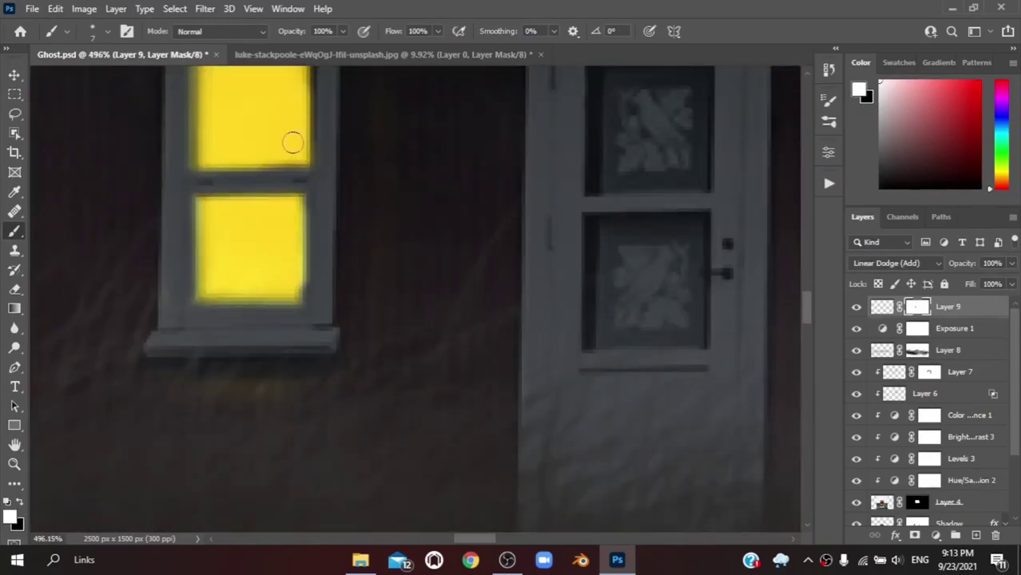
{"action": "scroll", "coordinate": [293, 142], "scroll_direction": "down", "scroll_amount": 5}
{"action": "scroll", "coordinate": [279, 216], "scroll_direction": "up", "scroll_amount": 3}
{"action": "scroll", "coordinate": [260, 200], "scroll_direction": "up", "scroll_amount": 3}
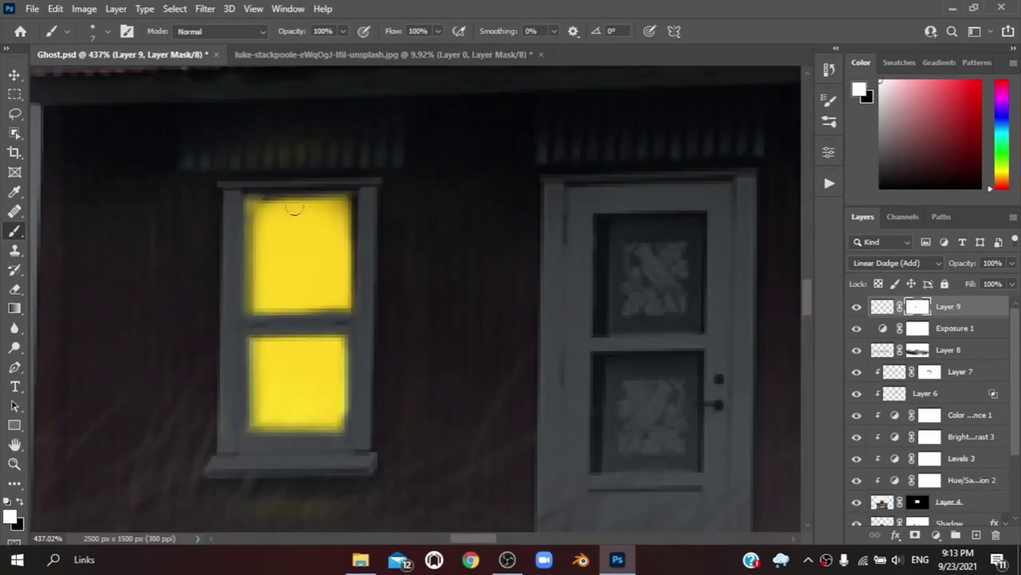
{"action": "left_click_drag", "start_coordinate": [259, 216], "coordinate": [258, 305]}
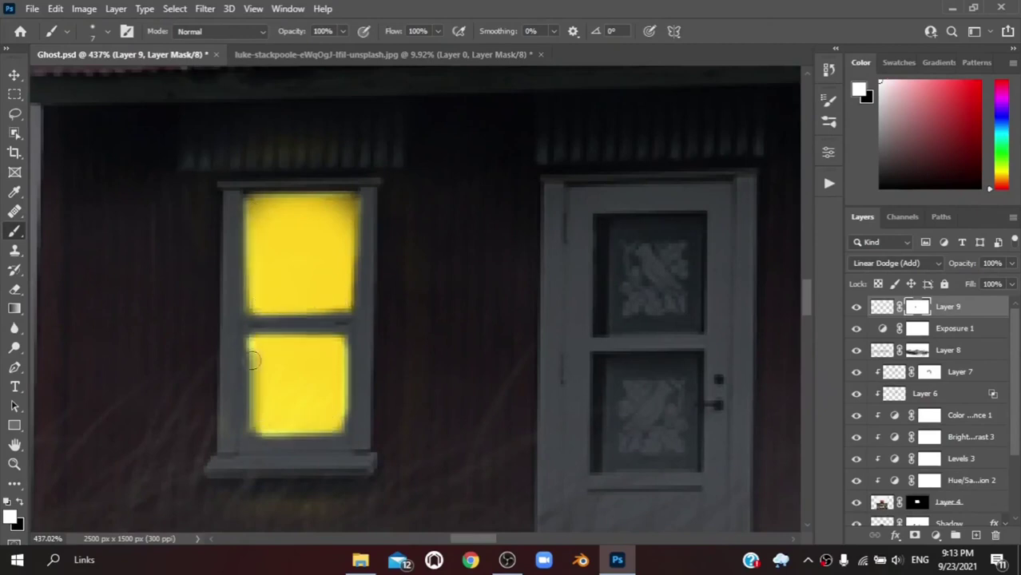
{"action": "scroll", "coordinate": [254, 382], "scroll_direction": "left", "scroll_amount": 1}
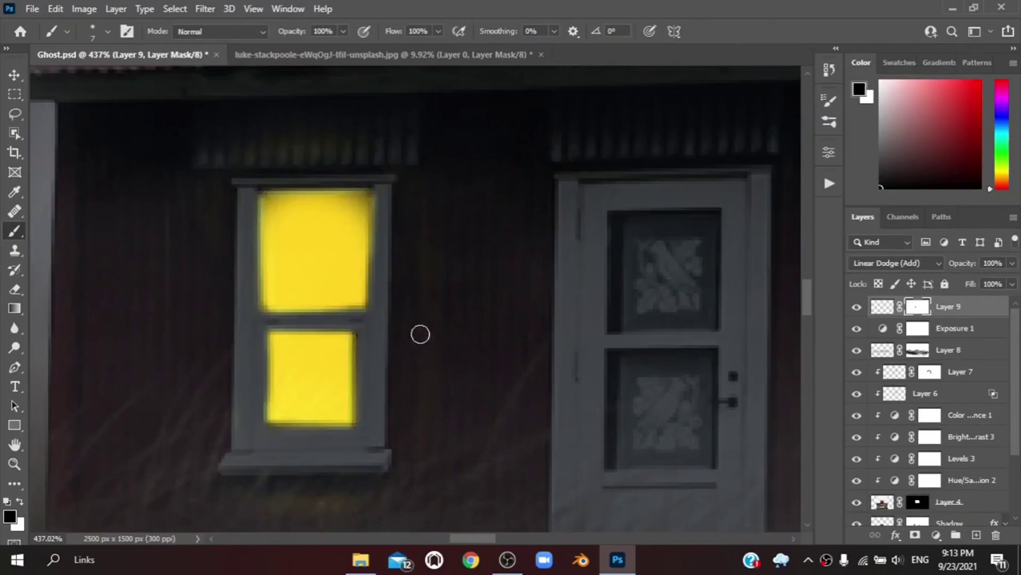
{"action": "key", "text": "ctrl+z"}
{"action": "key", "text": "ctrl+shift+z"}
{"action": "key", "text": "ctrl+z"}
{"action": "key", "text": "ctrl+shift+z"}
- Refine the mask edges so the glow sits cleanly inside both left-window panes
{"action": "left_click", "coordinate": [241, 195], "text": "shift"}
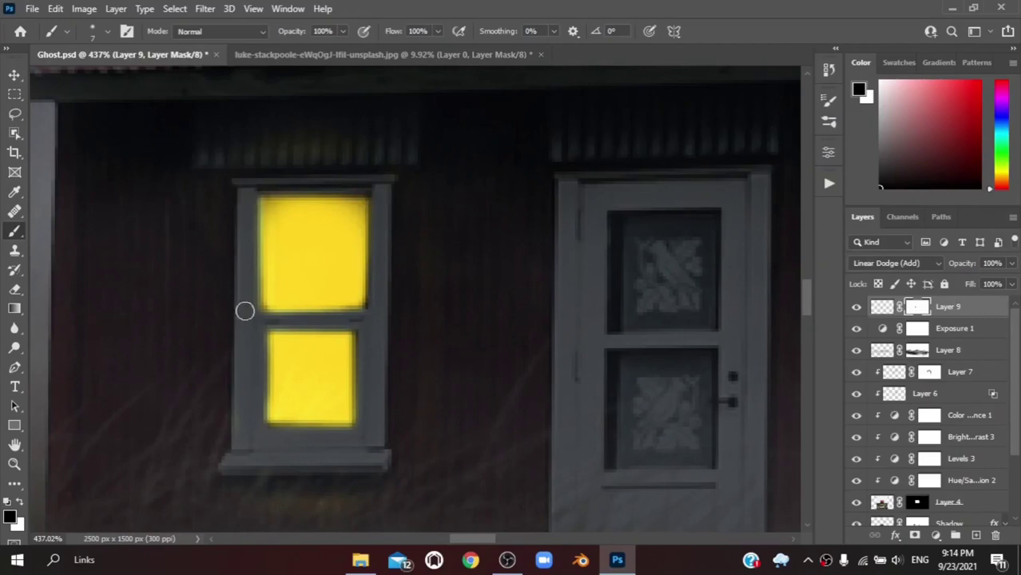
{"action": "scroll", "coordinate": [250, 285], "scroll_direction": "down", "scroll_amount": 3}
{"action": "scroll", "coordinate": [275, 276], "scroll_direction": "up", "scroll_amount": 3}
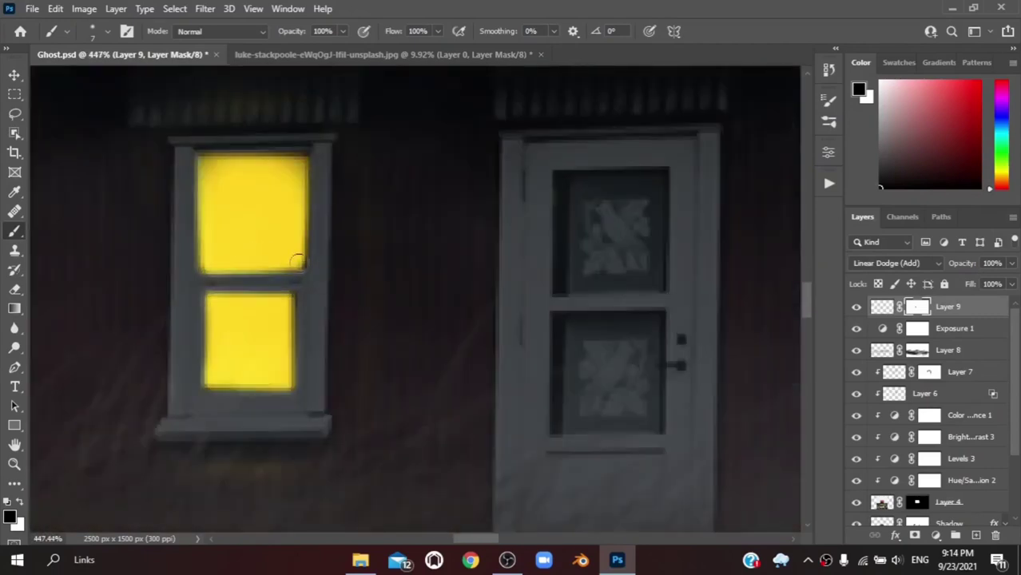
{"action": "left_click", "coordinate": [197, 396], "text": "shift"}
{"action": "left_click", "coordinate": [205, 167], "text": "shift"}
{"action": "left_click", "coordinate": [206, 263], "text": "shift"}
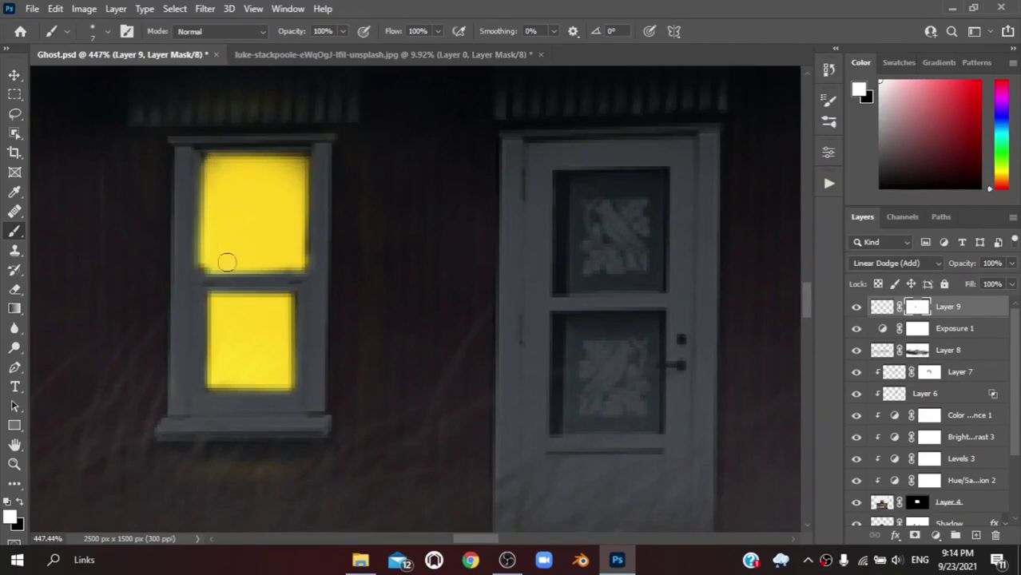
- Bring the lit window back into view and add a new empty layer
{"action": "scroll", "coordinate": [298, 273], "scroll_direction": "down", "scroll_amount": 3}
{"action": "scroll", "coordinate": [269, 257], "scroll_direction": "up", "scroll_amount": 3}
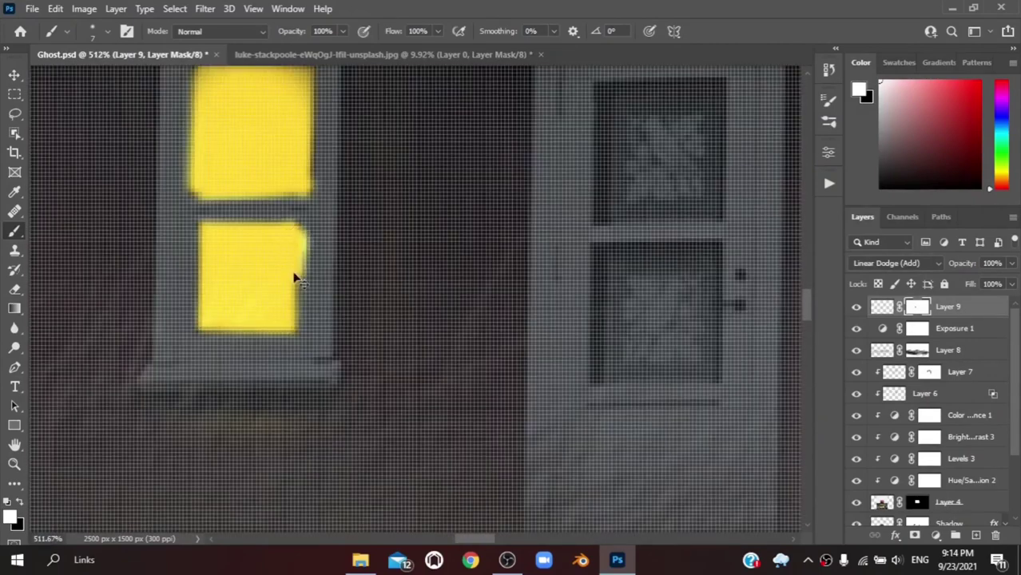
{"action": "scroll", "coordinate": [296, 278], "scroll_direction": "down", "scroll_amount": 1}
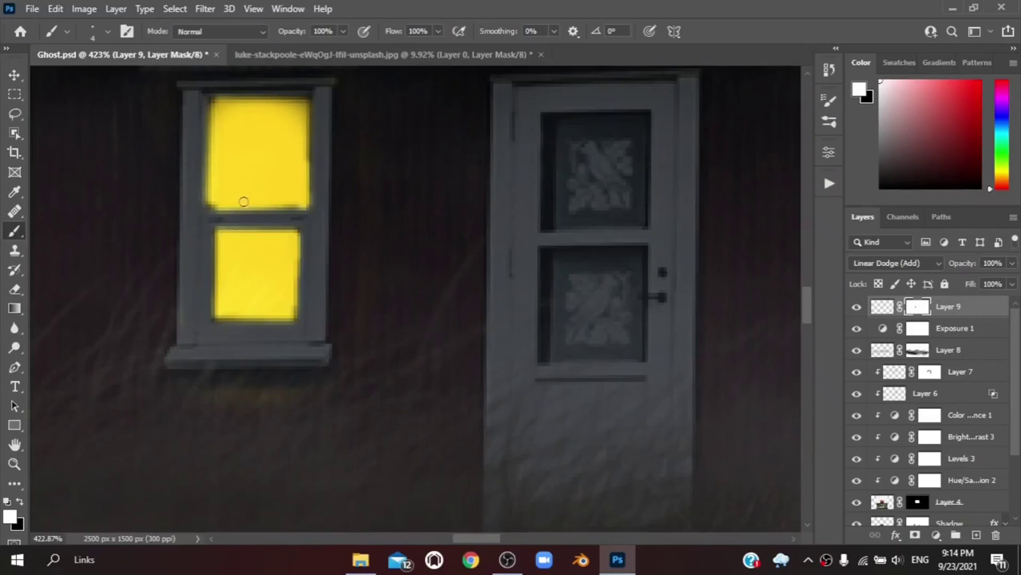
{"action": "scroll", "coordinate": [202, 96], "scroll_direction": "down", "scroll_amount": 3}
{"action": "scroll", "coordinate": [257, 198], "scroll_direction": "up", "scroll_amount": 3}
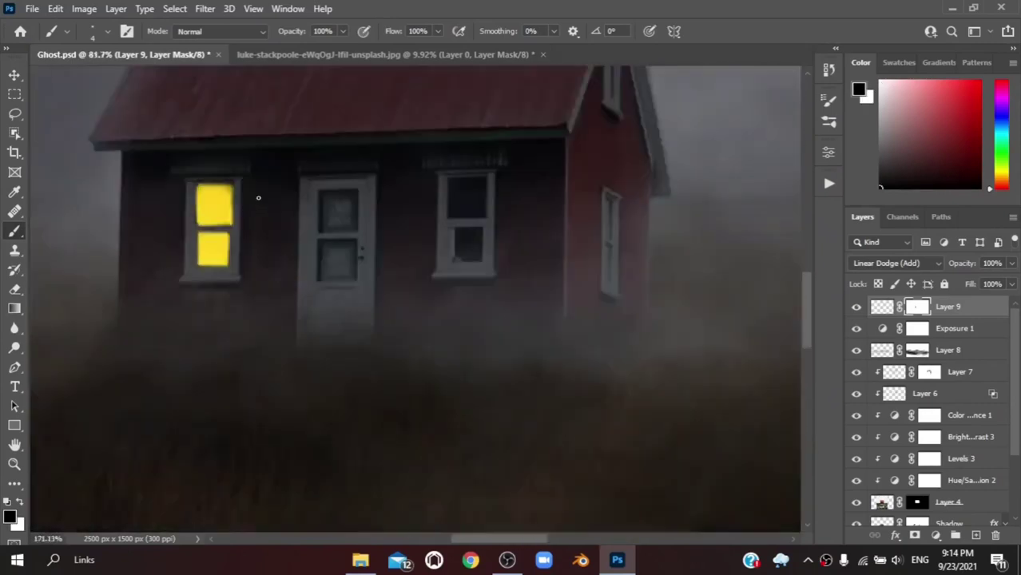
{"action": "scroll", "coordinate": [235, 145], "scroll_direction": "down", "scroll_amount": 3}
{"action": "scroll", "coordinate": [393, 489], "scroll_direction": "down", "scroll_amount": 2}
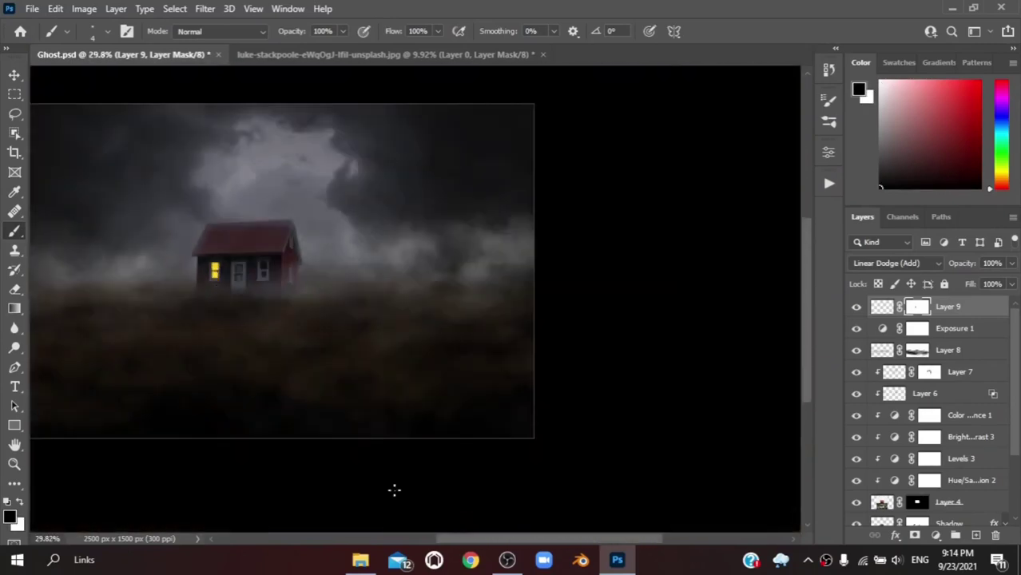
{"action": "scroll", "coordinate": [417, 511], "scroll_direction": "up", "scroll_amount": 1}
{"action": "scroll", "coordinate": [297, 272], "scroll_direction": "up", "scroll_amount": 2}
{"action": "scroll", "coordinate": [298, 272], "scroll_direction": "up", "scroll_amount": 4}
{"action": "scroll", "coordinate": [672, 376], "scroll_direction": "right", "scroll_amount": 5}
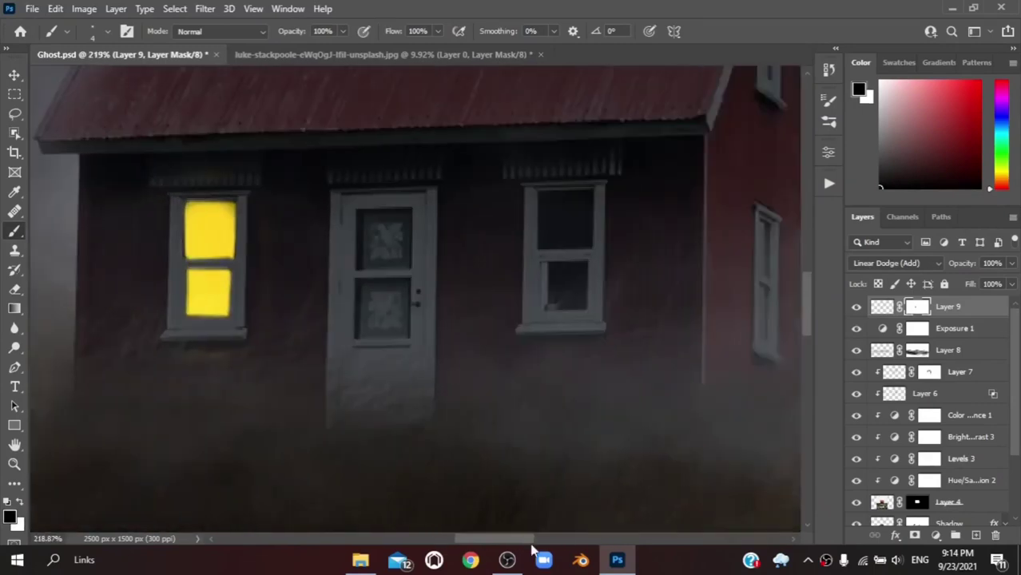
{"action": "left_click_drag", "start_coordinate": [492, 540], "coordinate": [471, 540]}
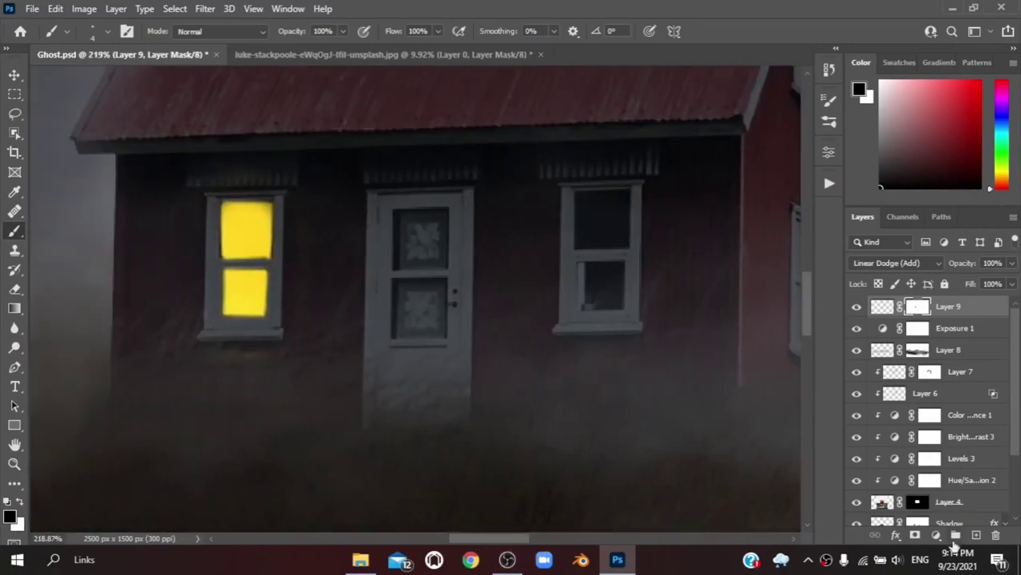
{"action": "left_click", "coordinate": [975, 534]}
- Paint a soft yellow glow around the left window in Screen mode, scaled up to about 118%
{"action": "left_click", "coordinate": [244, 264]}
{"action": "left_click", "coordinate": [897, 263]}
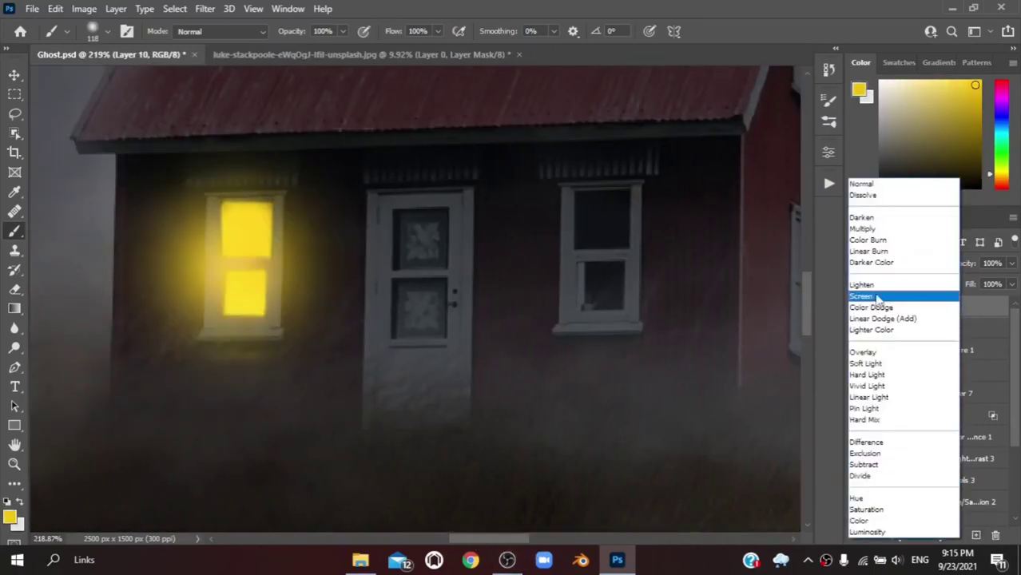
{"action": "left_click", "coordinate": [895, 292]}
{"action": "scroll", "coordinate": [583, 287], "scroll_direction": "down", "scroll_amount": 5}
{"action": "scroll", "coordinate": [571, 399], "scroll_direction": "up", "scroll_amount": 2}
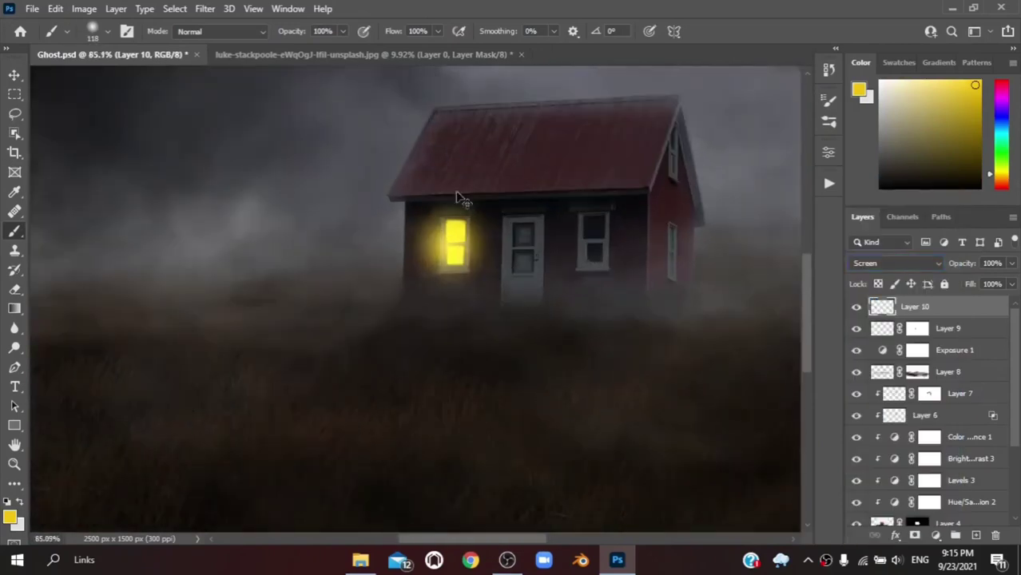
{"action": "key", "text": "ctrl+t"}
{"action": "left_click_drag", "start_coordinate": [499, 195], "coordinate": [521, 173]}
{"action": "left_click", "coordinate": [738, 30]}
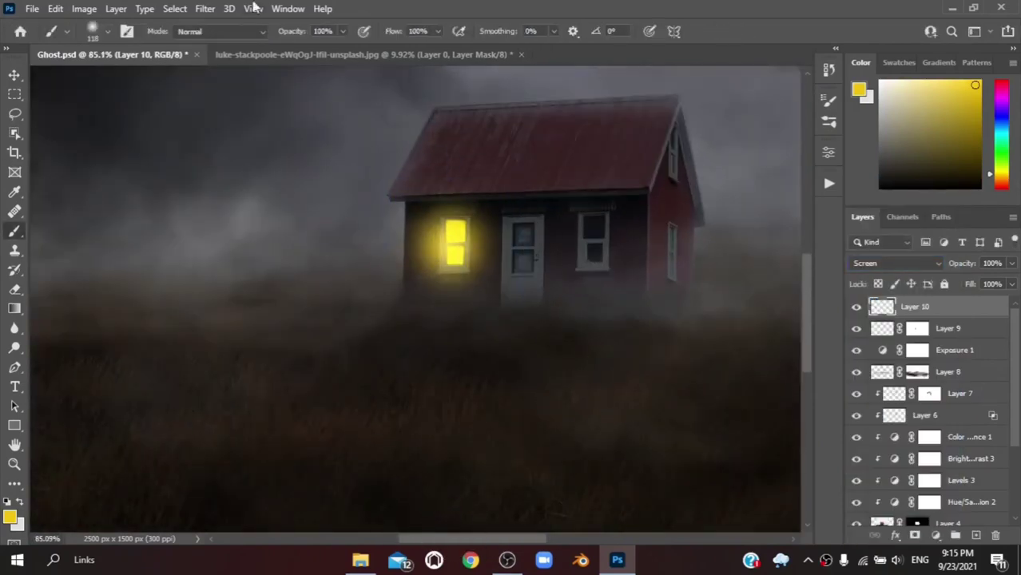
- Soften the glow with a 55 px Gaussian Blur
{"action": "left_click", "coordinate": [205, 8]}
{"action": "left_click", "coordinate": [431, 262]}
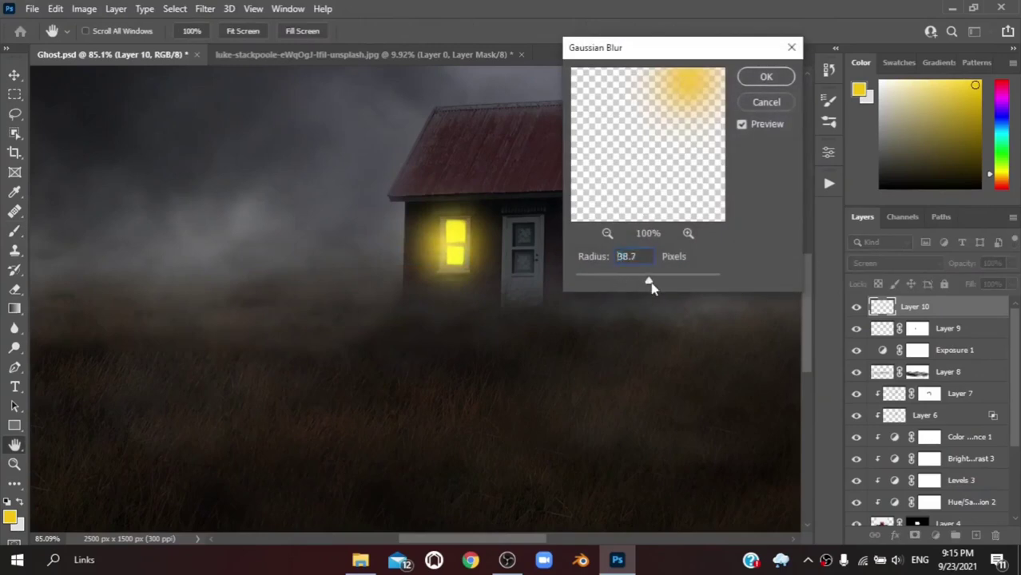
{"action": "left_click_drag", "start_coordinate": [650, 286], "coordinate": [657, 285]}
{"action": "key", "text": "Return"}
{"action": "scroll", "coordinate": [693, 229], "scroll_direction": "down", "scroll_amount": 3}
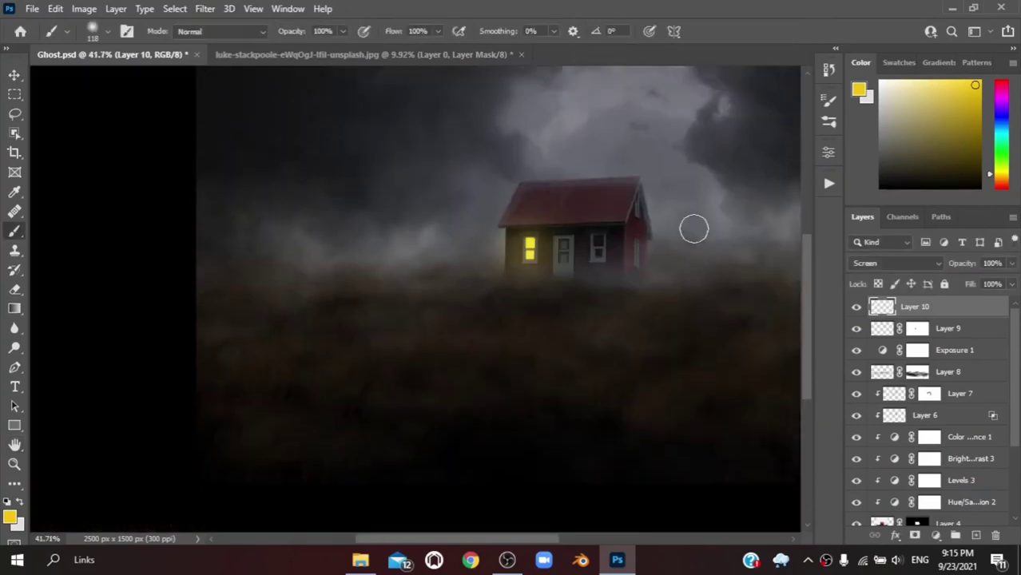
{"action": "scroll", "coordinate": [623, 248], "scroll_direction": "up", "scroll_amount": 4}
{"action": "scroll", "coordinate": [925, 334], "scroll_direction": "up", "scroll_amount": 2}
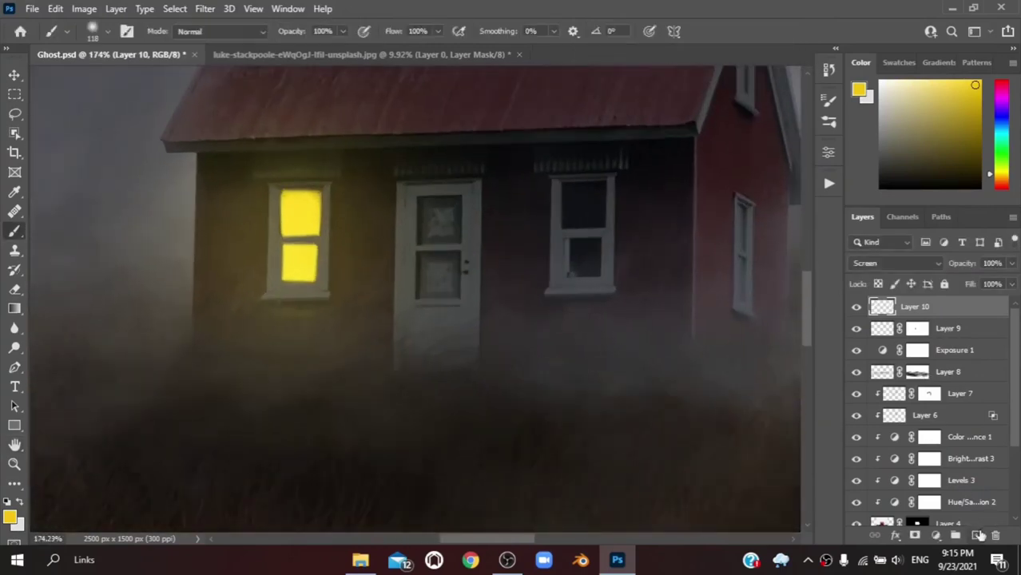
- Add another empty layer and rename the window-pane layer to 'Window lef'
{"action": "left_click", "coordinate": [980, 536]}
{"action": "left_click", "coordinate": [857, 350]}
{"action": "left_click", "coordinate": [856, 350]}
{"action": "double_click", "coordinate": [948, 350]}
{"action": "type", "text": "Window lef"}
{"action": "key", "text": "Return"}
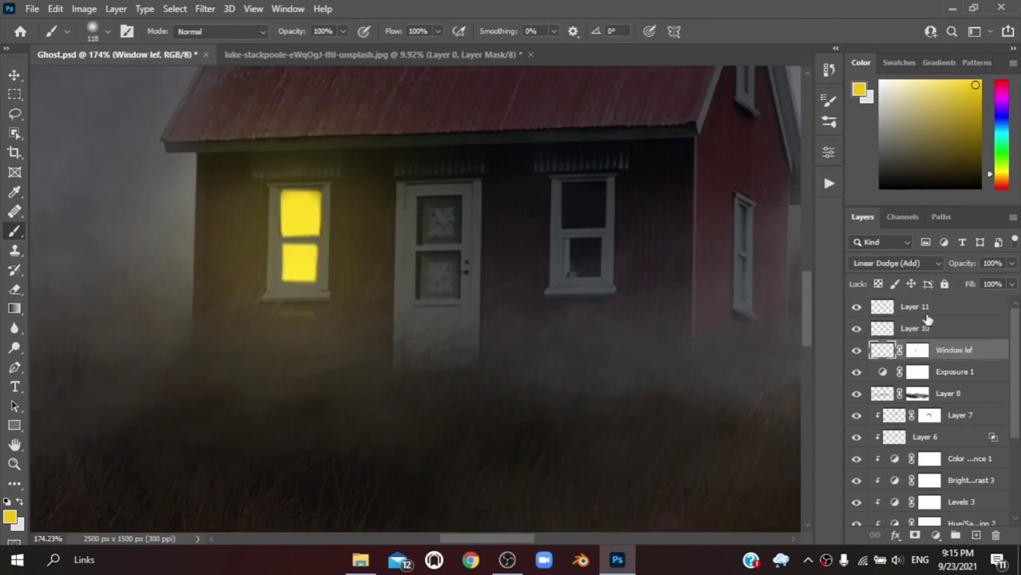
- Name the new layer 'Window righ', paint the right panes yellow in Linear Dodge (Add), and add a mask
{"action": "double_click", "coordinate": [919, 309]}
{"action": "type", "text": "Windo"}
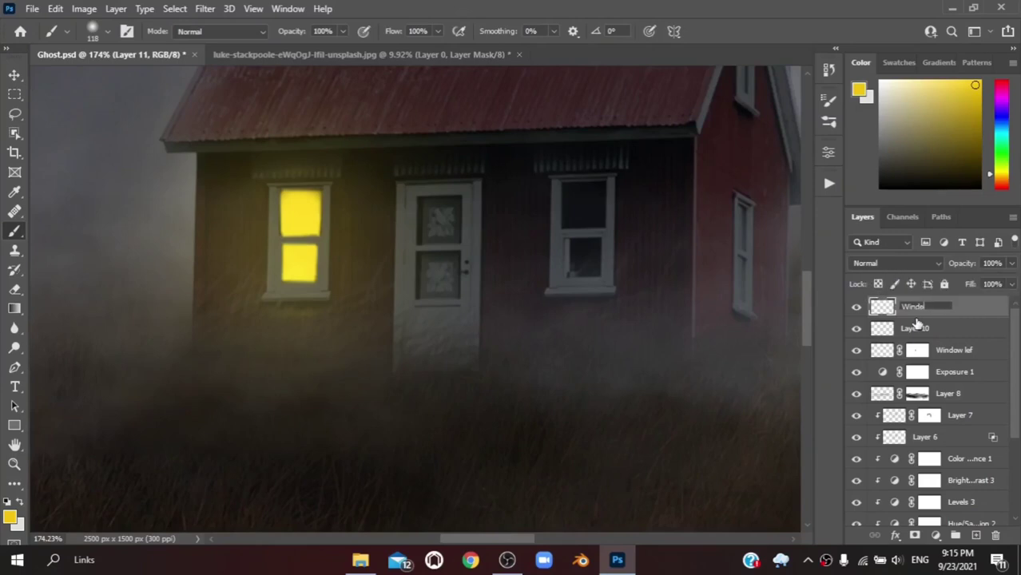
{"action": "type", "text": "w righ"}
{"action": "key", "text": "Return"}
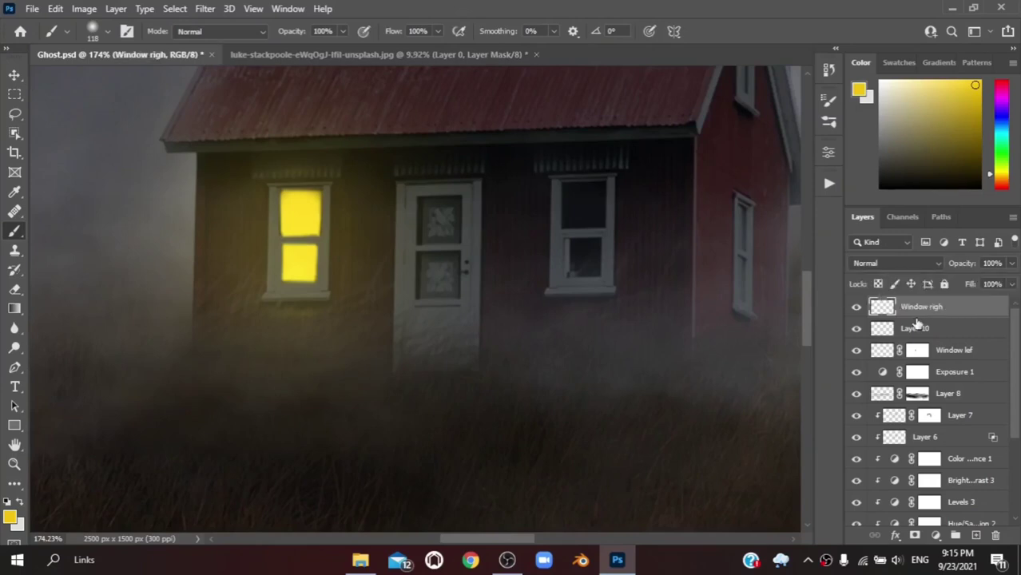
{"action": "scroll", "coordinate": [586, 187], "scroll_direction": "up", "scroll_amount": 2}
{"action": "mouse_move", "coordinate": [565, 196]}
{"action": "left_mouse_down"}
{"action": "mouse_move", "coordinate": [589, 244]}
{"action": "mouse_move", "coordinate": [568, 304]}
{"action": "left_mouse_up"}
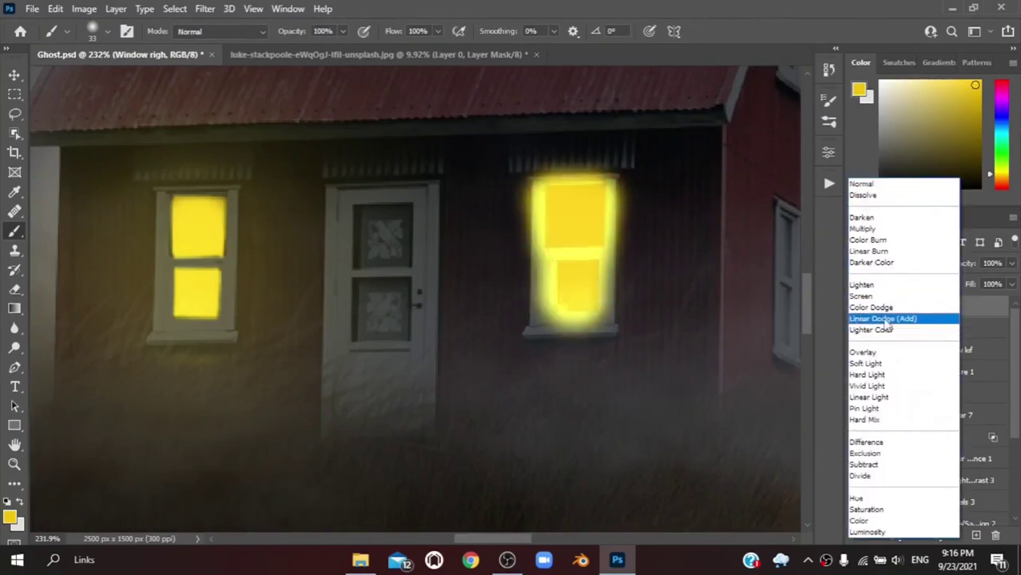
{"action": "left_click", "coordinate": [883, 319]}
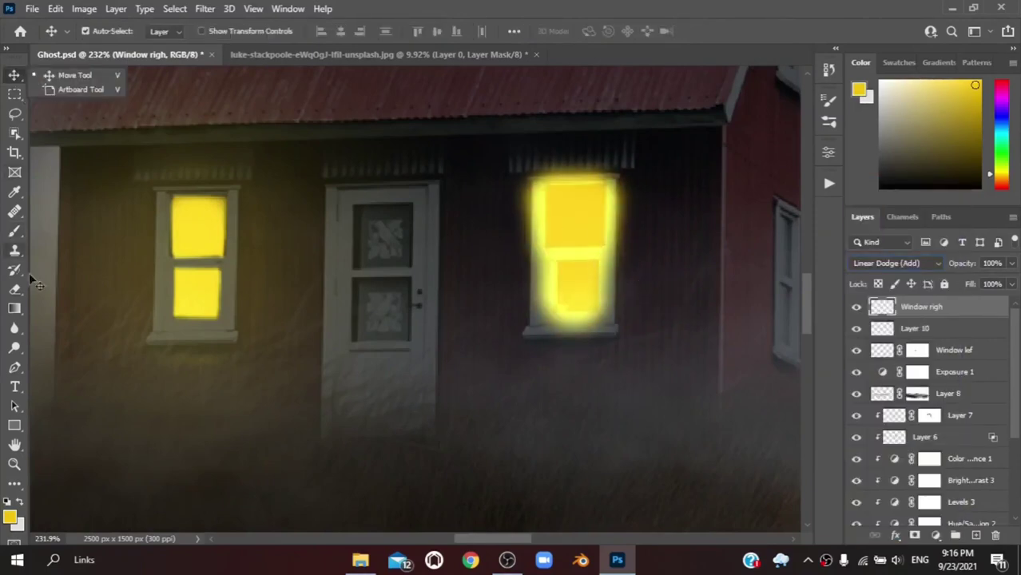
{"action": "left_click", "coordinate": [915, 535]}
- Mask the glow off the right window's frame, bottom rail, sill and middle bar
{"action": "scroll", "coordinate": [677, 314], "scroll_direction": "up", "scroll_amount": 3}
{"action": "scroll", "coordinate": [574, 323], "scroll_direction": "up", "scroll_amount": 2}
{"action": "left_click_drag", "start_coordinate": [573, 324], "coordinate": [563, 314]}
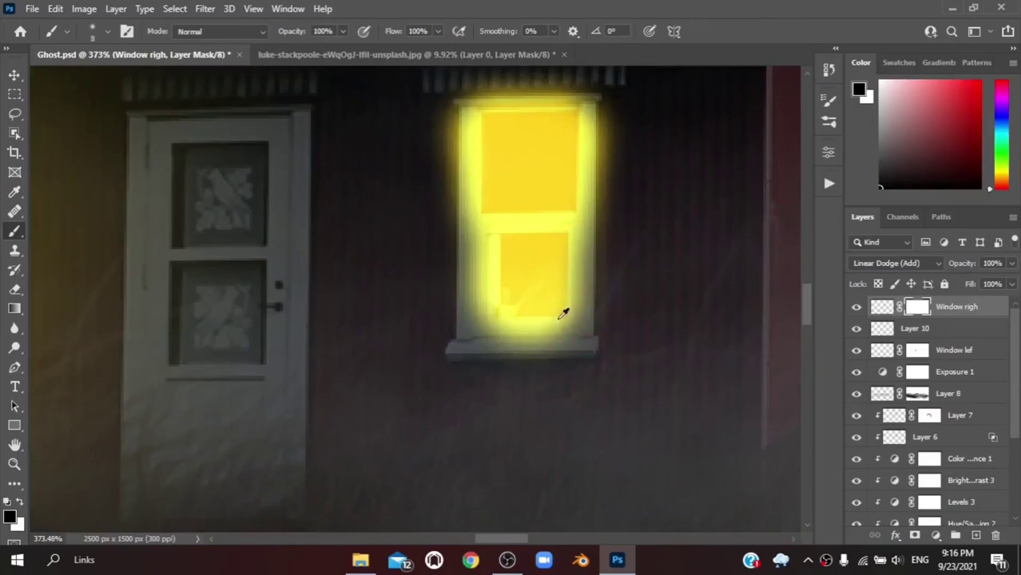
{"action": "left_click_drag", "start_coordinate": [586, 108], "coordinate": [585, 320]}
{"action": "left_click_drag", "start_coordinate": [609, 105], "coordinate": [592, 240]}
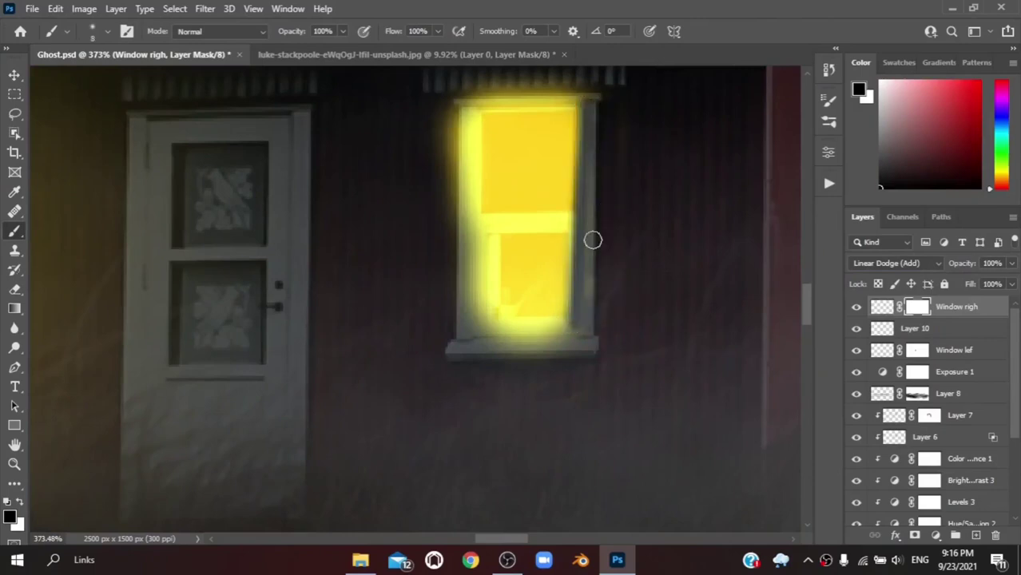
{"action": "mouse_move", "coordinate": [570, 325]}
{"action": "left_mouse_down"}
{"action": "mouse_move", "coordinate": [476, 326]}
{"action": "mouse_move", "coordinate": [443, 348]}
{"action": "left_mouse_up"}
{"action": "mouse_move", "coordinate": [488, 324]}
{"action": "left_mouse_down"}
{"action": "mouse_move", "coordinate": [529, 336]}
{"action": "mouse_move", "coordinate": [476, 242]}
{"action": "mouse_move", "coordinate": [446, 249]}
{"action": "mouse_move", "coordinate": [456, 90]}
{"action": "left_mouse_up"}
{"action": "key", "text": "bracketright"}
{"action": "key", "text": "bracketright"}
{"action": "key", "text": "bracketright"}
{"action": "scroll", "coordinate": [495, 202], "scroll_direction": "up", "scroll_amount": 2}
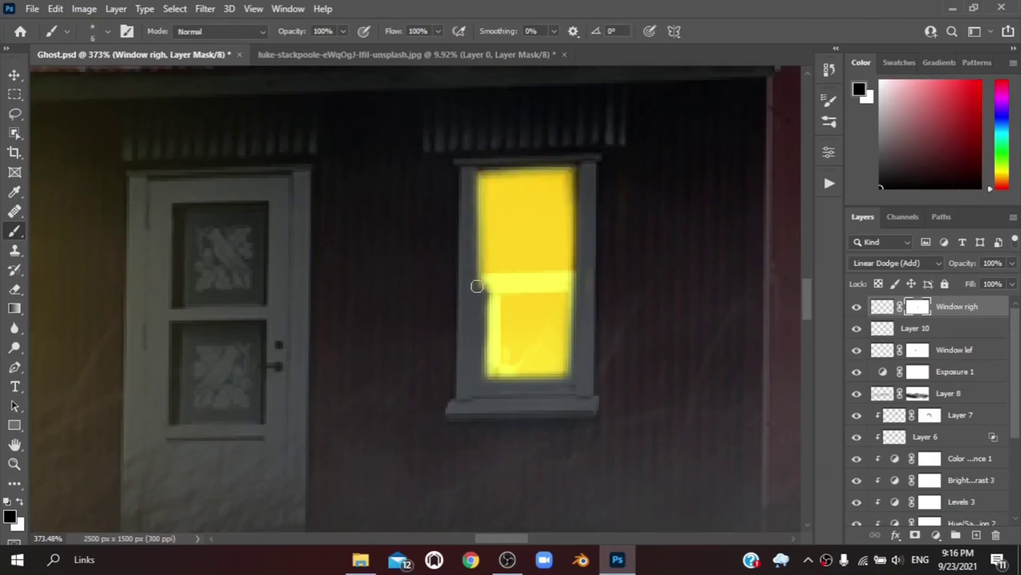
{"action": "left_click_drag", "start_coordinate": [598, 283], "coordinate": [473, 280]}
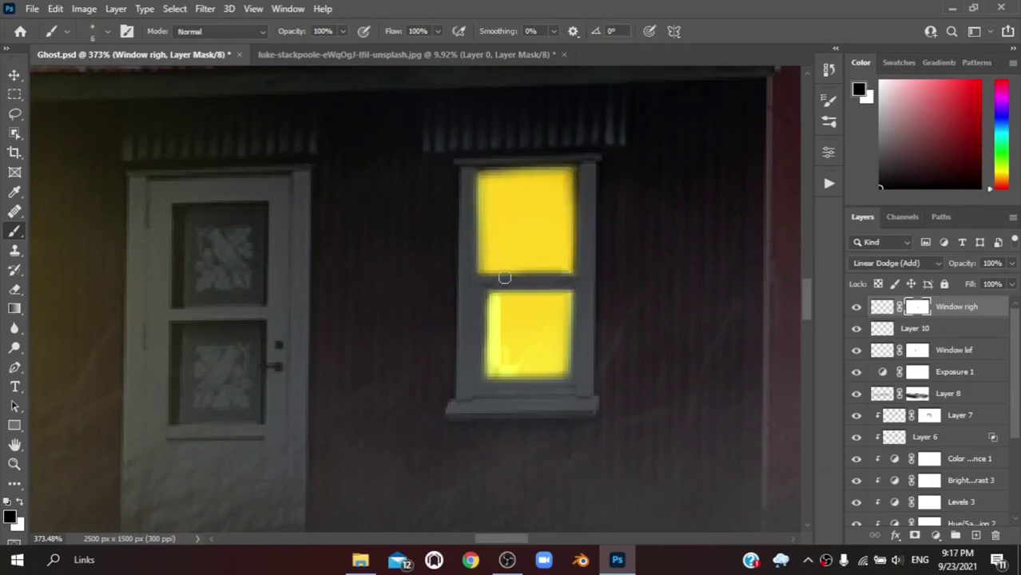
{"action": "scroll", "coordinate": [503, 331], "scroll_direction": "up", "scroll_amount": 3}
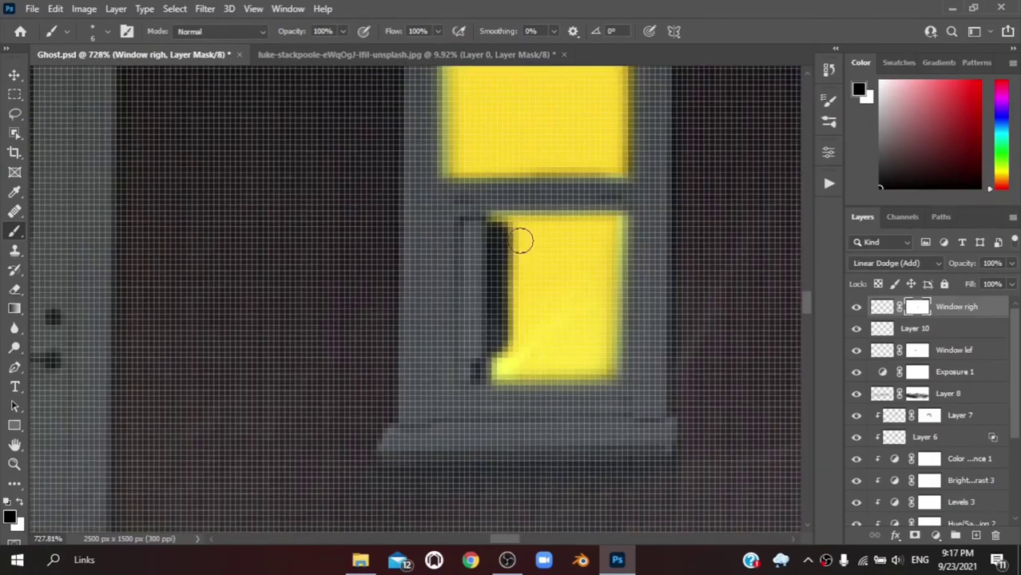
- Touch up the lower pane's left edge with white and black mask strokes
{"action": "key", "text": "x"}
{"action": "left_click_drag", "start_coordinate": [497, 217], "coordinate": [499, 308]}
{"action": "key", "text": "ctrl+z"}
{"action": "left_click_drag", "start_coordinate": [499, 356], "coordinate": [508, 232]}
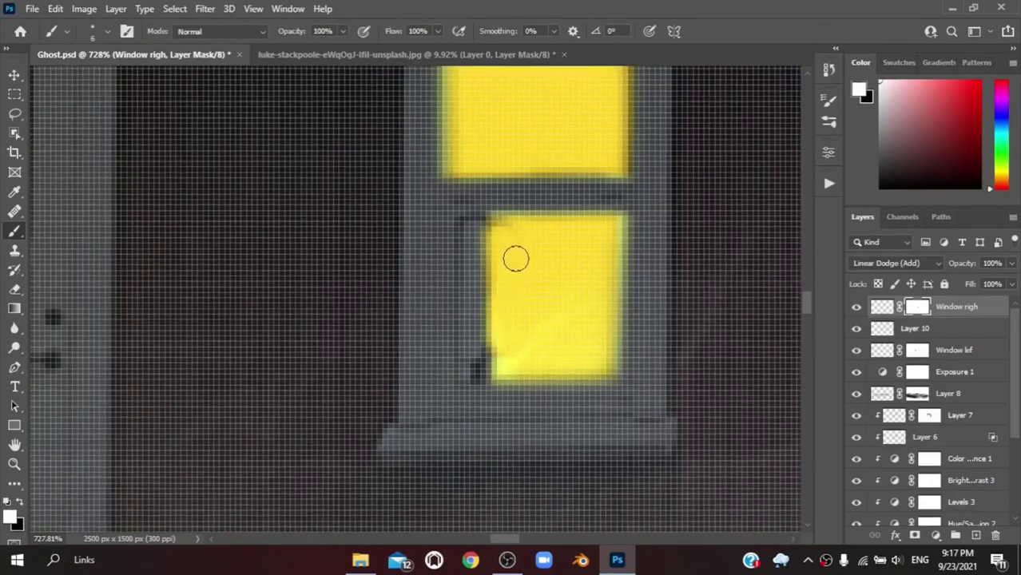
{"action": "scroll", "coordinate": [504, 354], "scroll_direction": "down", "scroll_amount": 5}
{"action": "scroll", "coordinate": [534, 333], "scroll_direction": "up", "scroll_amount": 3}
{"action": "left_click_drag", "start_coordinate": [505, 351], "coordinate": [504, 254]}
{"action": "scroll", "coordinate": [509, 249], "scroll_direction": "up", "scroll_amount": 1}
{"action": "left_click_drag", "start_coordinate": [506, 378], "coordinate": [521, 258]}
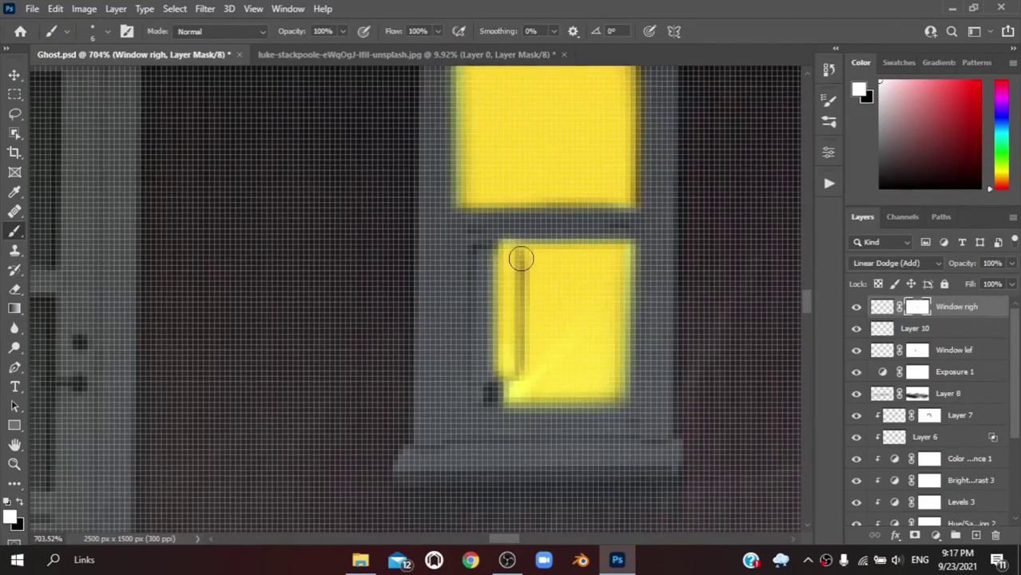
{"action": "scroll", "coordinate": [614, 394], "scroll_direction": "down", "scroll_amount": 5}
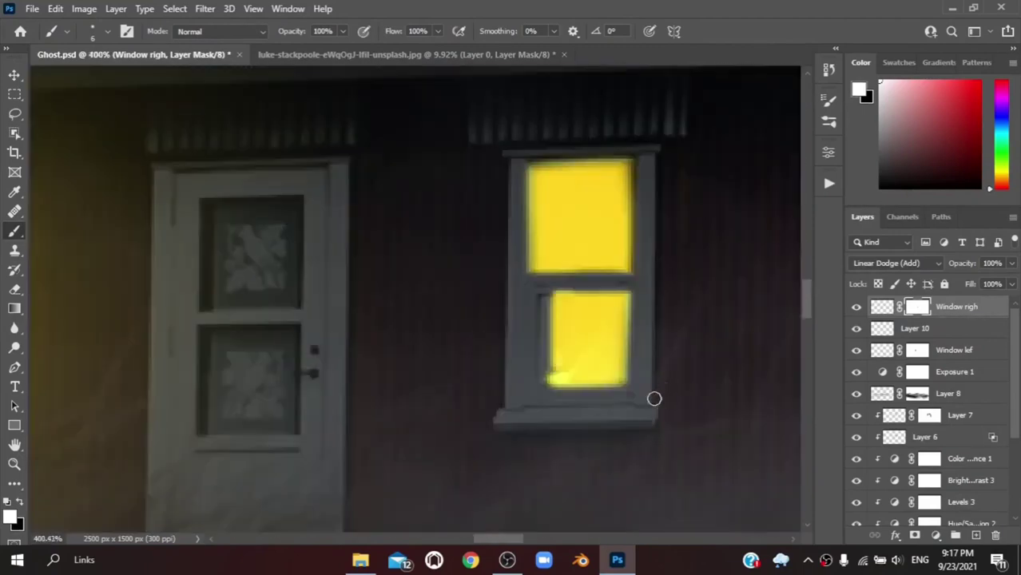
{"action": "scroll", "coordinate": [503, 254], "scroll_direction": "up", "scroll_amount": 4}
{"action": "key", "text": "x"}
{"action": "scroll", "coordinate": [630, 251], "scroll_direction": "down", "scroll_amount": 5}
{"action": "scroll", "coordinate": [615, 270], "scroll_direction": "up", "scroll_amount": 4}
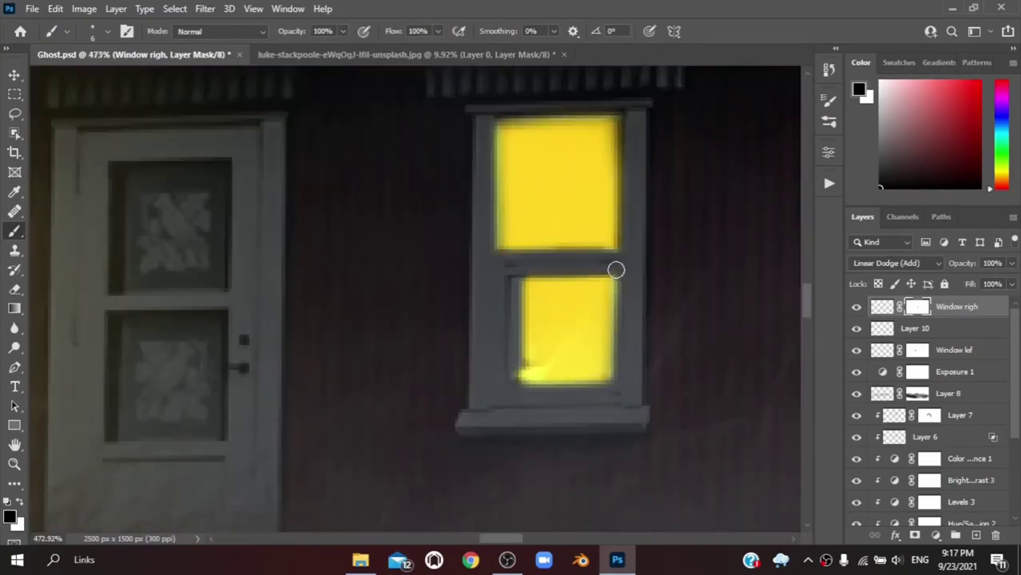
{"action": "scroll", "coordinate": [624, 255], "scroll_direction": "down", "scroll_amount": 5}
{"action": "scroll", "coordinate": [550, 200], "scroll_direction": "up", "scroll_amount": 4}
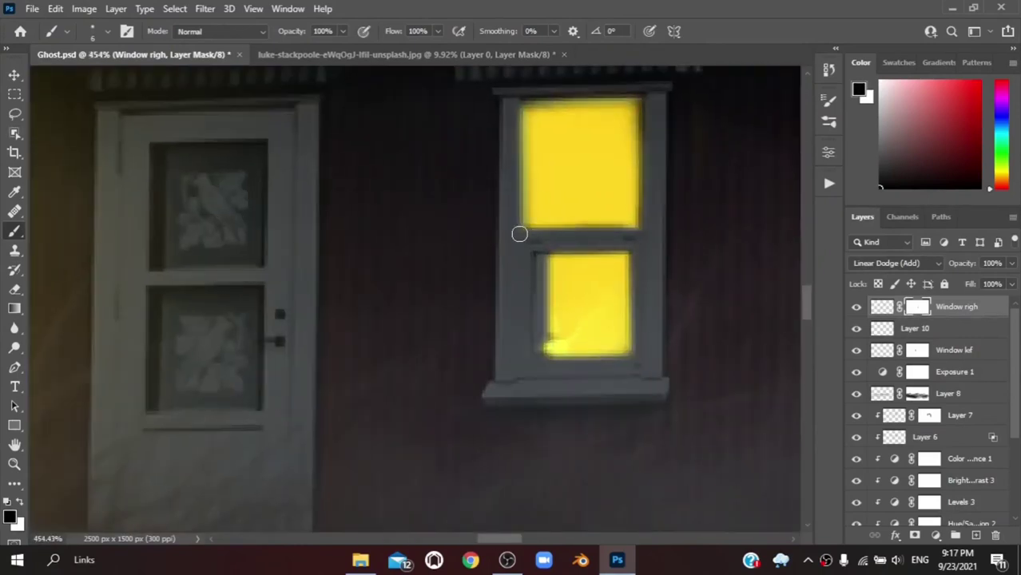
{"action": "scroll", "coordinate": [518, 232], "scroll_direction": "down", "scroll_amount": 3}
{"action": "scroll", "coordinate": [505, 231], "scroll_direction": "down", "scroll_amount": 2}
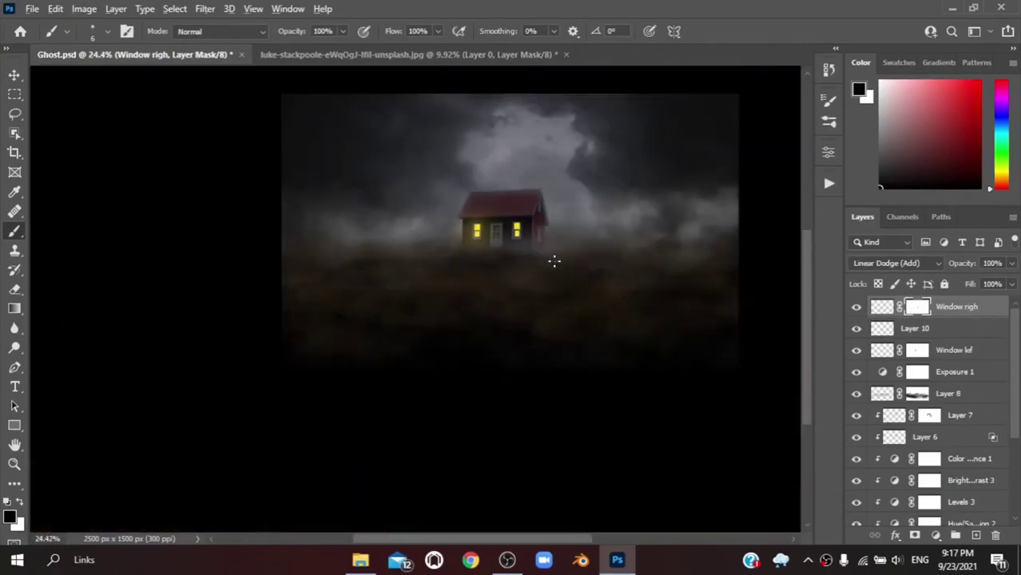
- Delete the stray empty Layer 11 and select the Layer 10 glow
{"action": "left_click", "coordinate": [977, 536]}
{"action": "key", "text": "alt+bracketleft"}
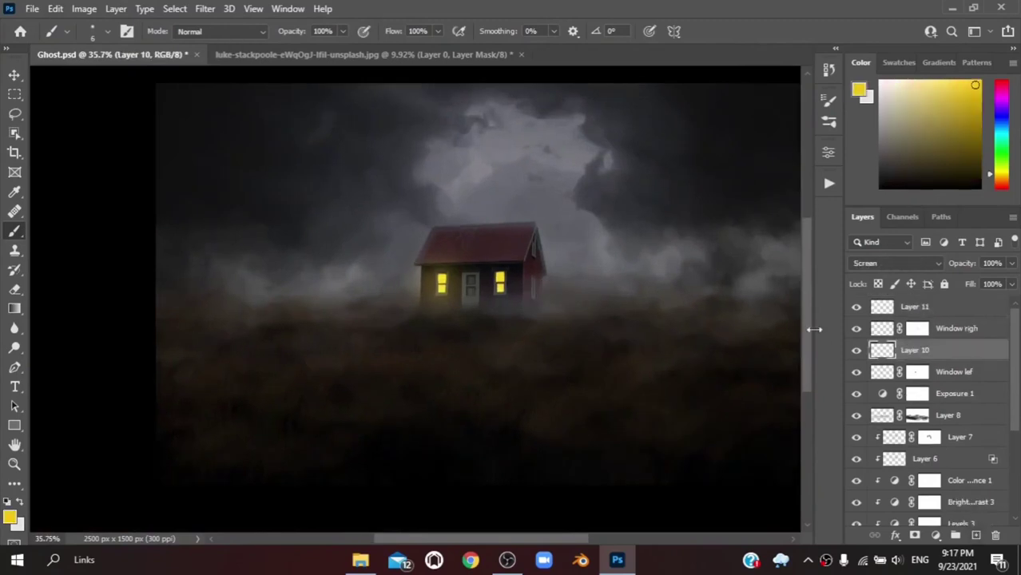
{"action": "key", "text": "j"}
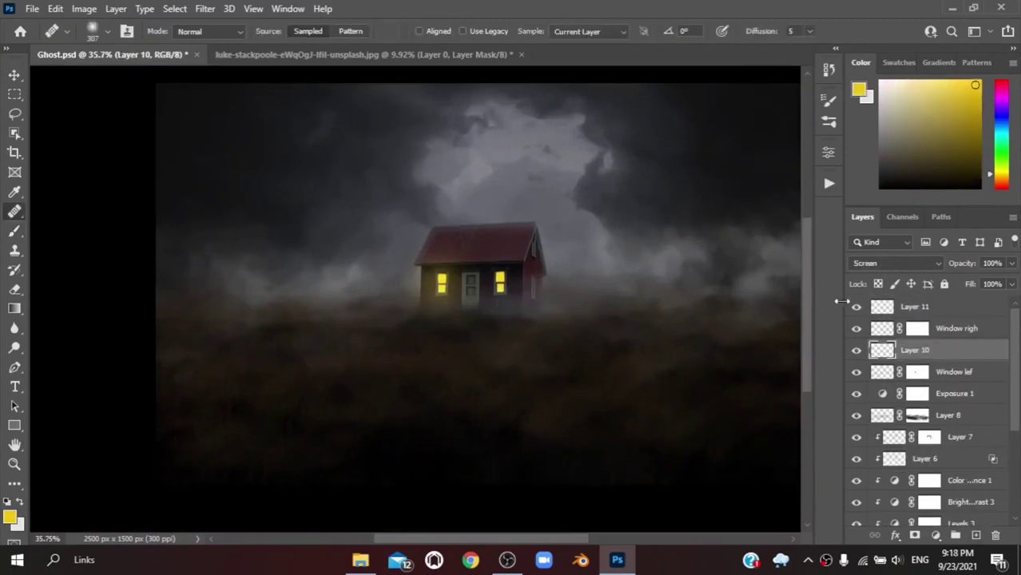
{"action": "left_click", "coordinate": [889, 311]}
{"action": "key", "text": "Delete"}
{"action": "left_click", "coordinate": [865, 329]}
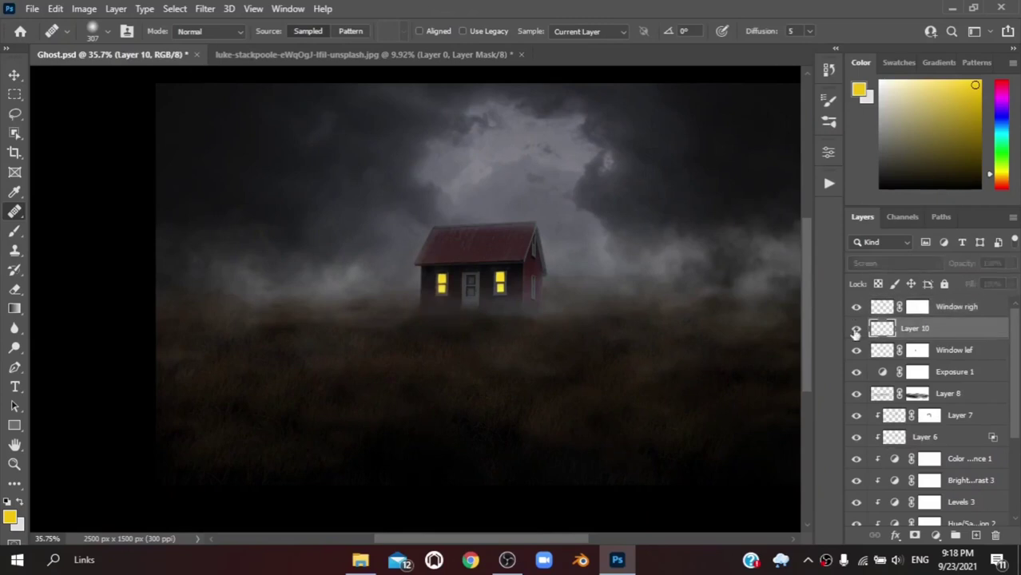
- Duplicate the Layer 10 glow, raise it above 'Window righ', and shift it onto the right window
{"action": "key", "text": "ctrl+j"}
{"action": "key", "text": "ctrl+t"}
{"action": "key", "text": "Escape"}
{"action": "key", "text": "ctrl+bracketright"}
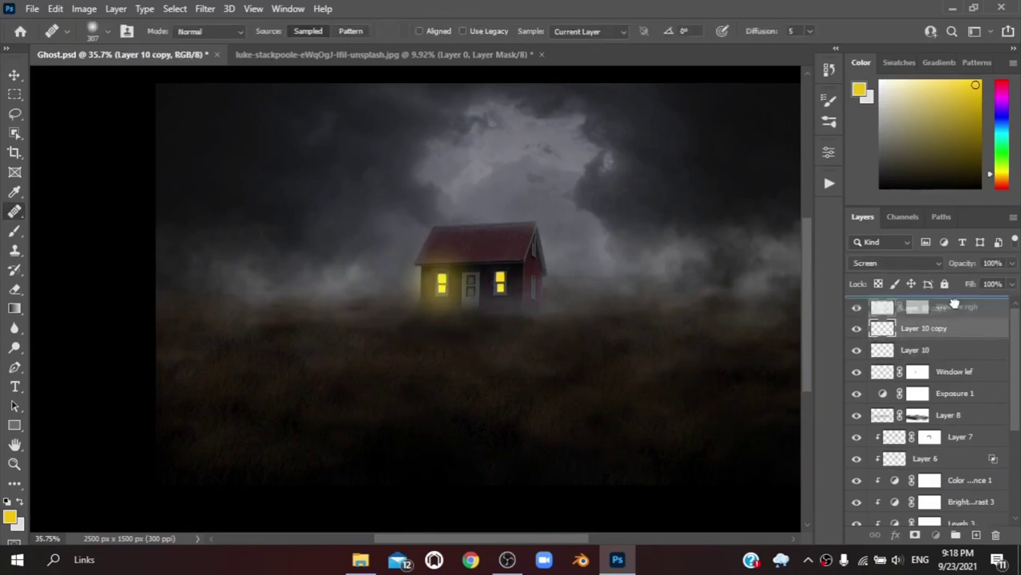
{"action": "key", "text": "ctrl+t"}
{"action": "left_click_drag", "start_coordinate": [437, 289], "coordinate": [501, 291]}
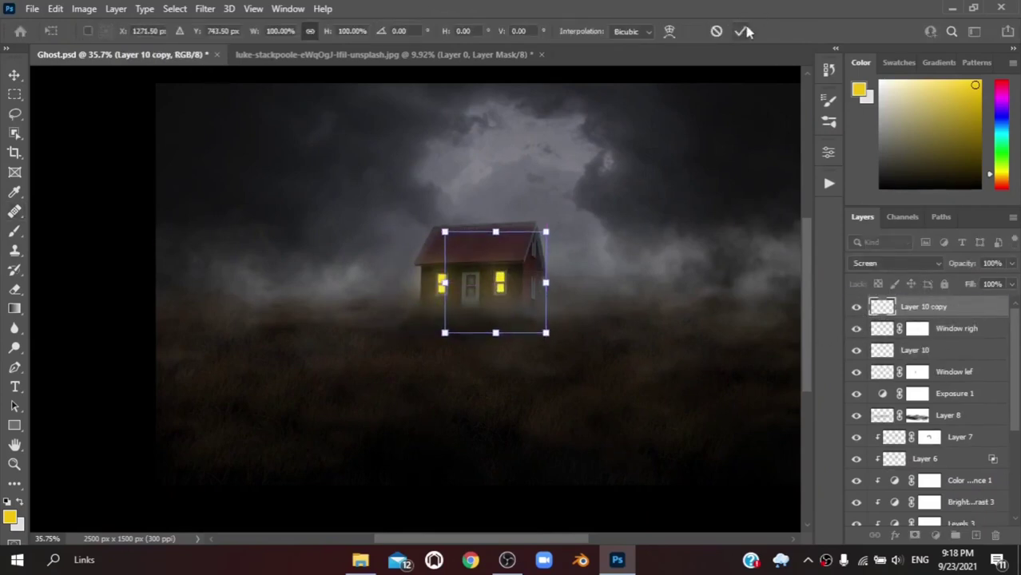
{"action": "key", "text": "Return"}
{"action": "key", "text": "b"}
{"action": "scroll", "coordinate": [406, 209], "scroll_direction": "down", "scroll_amount": 2}
{"action": "scroll", "coordinate": [603, 318], "scroll_direction": "up", "scroll_amount": 2}
- Add a new empty layer and choose a Sun Rays brush from the Effects brushes
{"action": "left_click", "coordinate": [973, 536]}
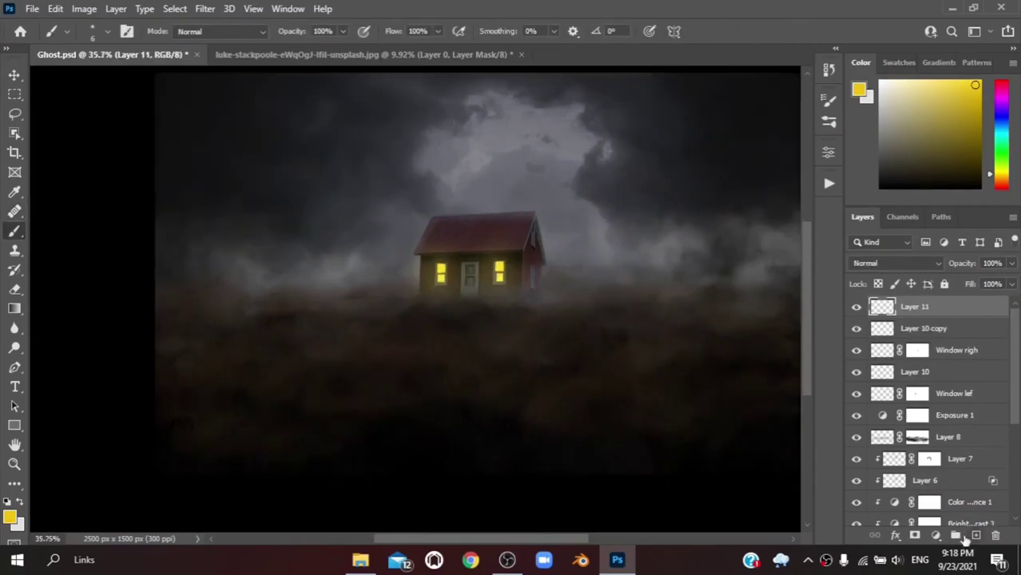
{"action": "right_click", "coordinate": [423, 208]}
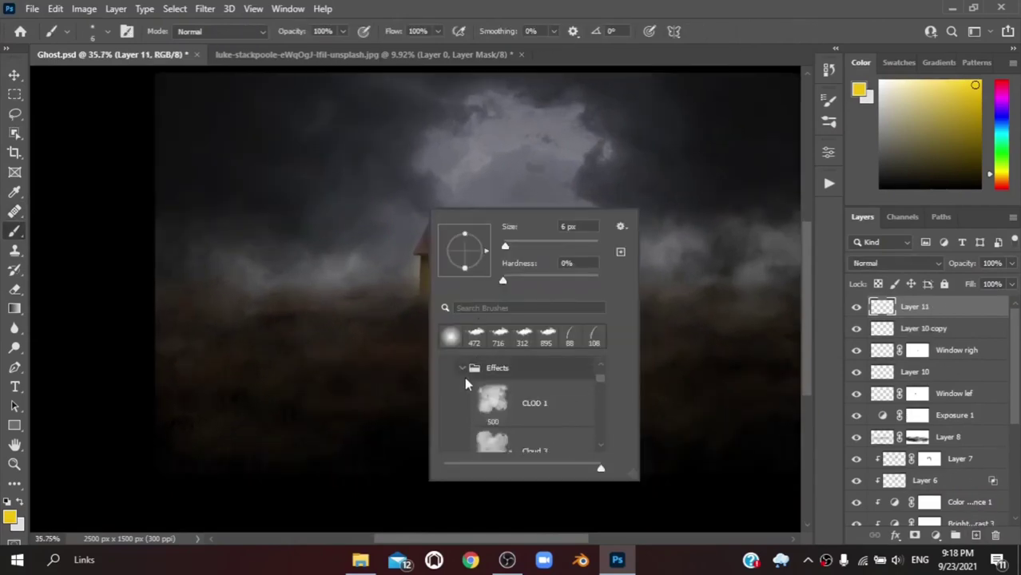
{"action": "scroll", "coordinate": [464, 379], "scroll_direction": "up", "scroll_amount": 5}
{"action": "left_click", "coordinate": [461, 381]}
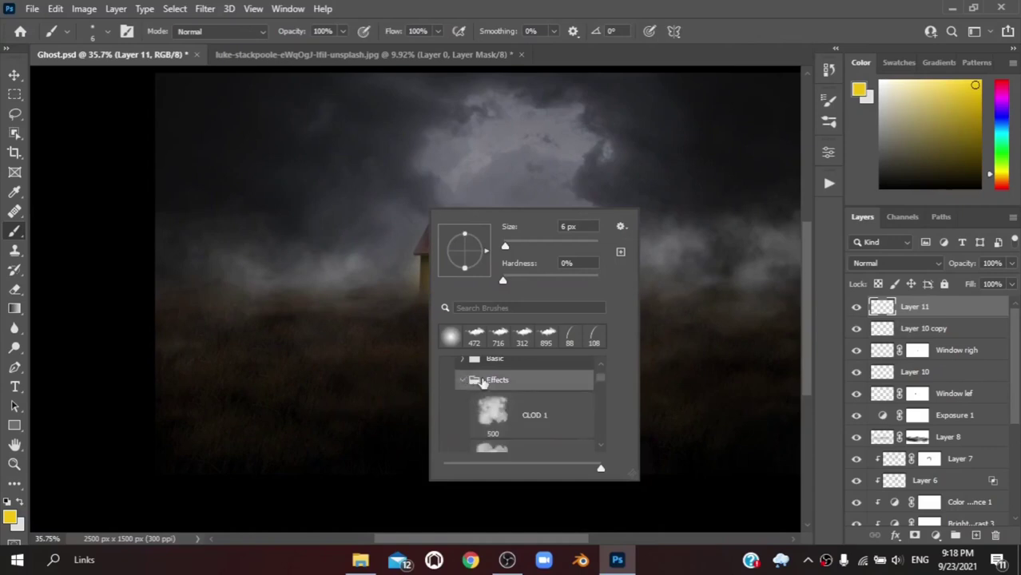
{"action": "scroll", "coordinate": [502, 376], "scroll_direction": "down", "scroll_amount": 5}
{"action": "scroll", "coordinate": [502, 376], "scroll_direction": "down", "scroll_amount": 2}
{"action": "scroll", "coordinate": [502, 375], "scroll_direction": "down", "scroll_amount": 3}
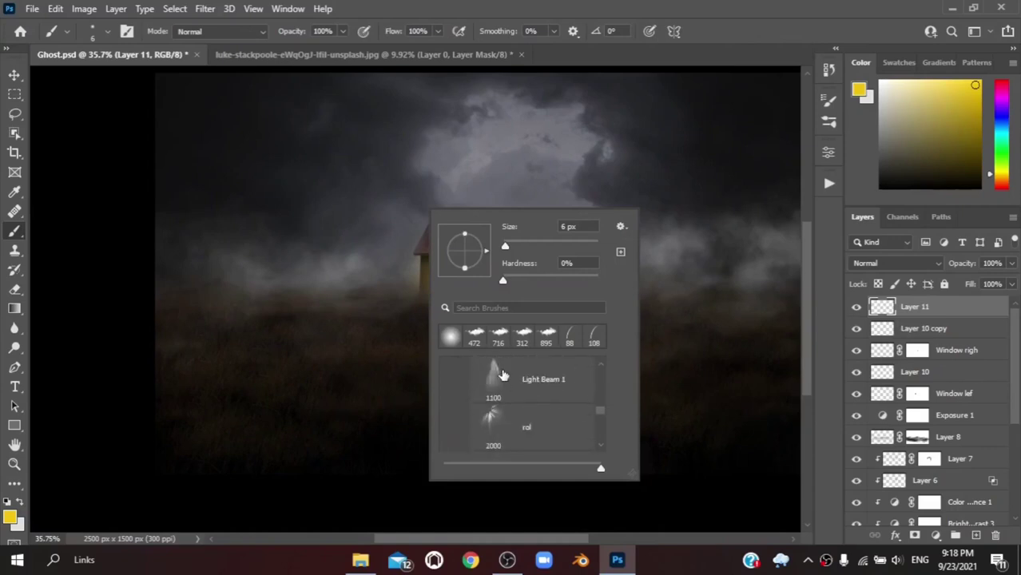
{"action": "left_click", "coordinate": [519, 403]}
{"action": "left_click", "coordinate": [388, 376]}
- Stamp yellow light rays beside the house on the new layer
{"action": "key", "text": "ctrl+z"}
{"action": "left_click", "coordinate": [472, 296]}
{"action": "key", "text": "ctrl+z"}
{"action": "left_click", "coordinate": [621, 273]}
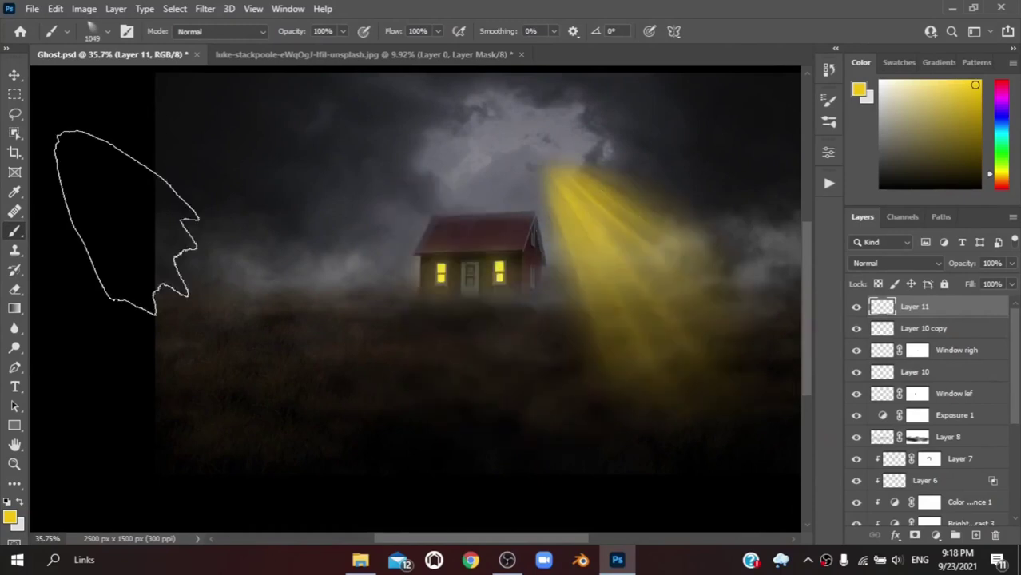
{"action": "left_click", "coordinate": [857, 307]}
{"action": "left_click", "coordinate": [856, 307]}
- Scale the rays down and move them onto the right window
{"action": "key", "text": "ctrl+t"}
{"action": "mouse_move", "coordinate": [706, 389]}
{"action": "left_mouse_down"}
{"action": "mouse_move", "coordinate": [693, 331]}
{"action": "mouse_move", "coordinate": [516, 302]}
{"action": "left_mouse_up"}
{"action": "left_click_drag", "start_coordinate": [575, 351], "coordinate": [522, 255]}
{"action": "scroll", "coordinate": [522, 255], "scroll_direction": "up", "scroll_amount": 3, "text": "alt"}
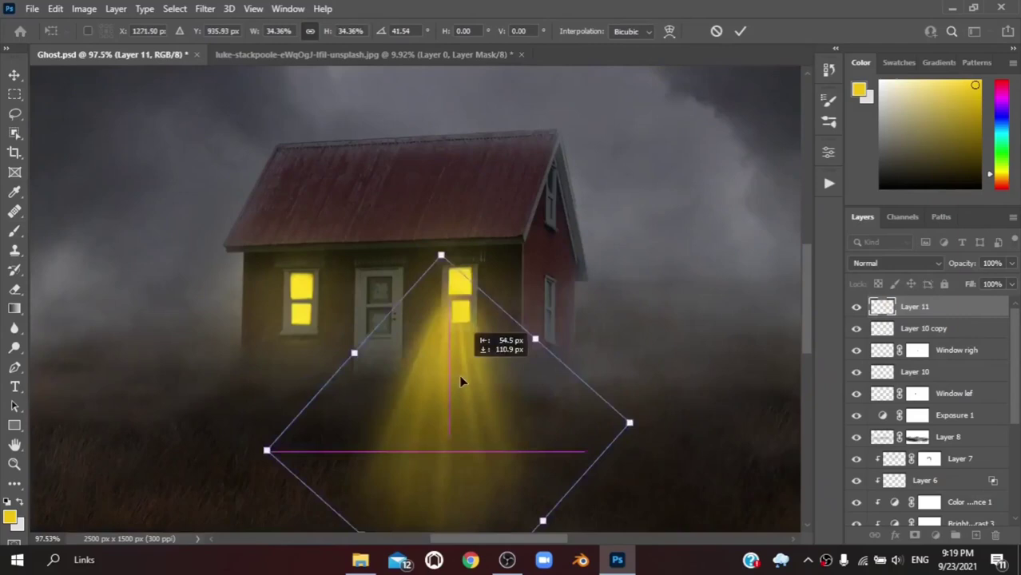
{"action": "scroll", "coordinate": [462, 349], "scroll_direction": "down", "scroll_amount": 3, "text": "alt"}
- Shrink and rotate the beam to slant downward from the right window
{"action": "left_click_drag", "start_coordinate": [457, 520], "coordinate": [431, 471]}
{"action": "left_click_drag", "start_coordinate": [608, 376], "coordinate": [595, 335]}
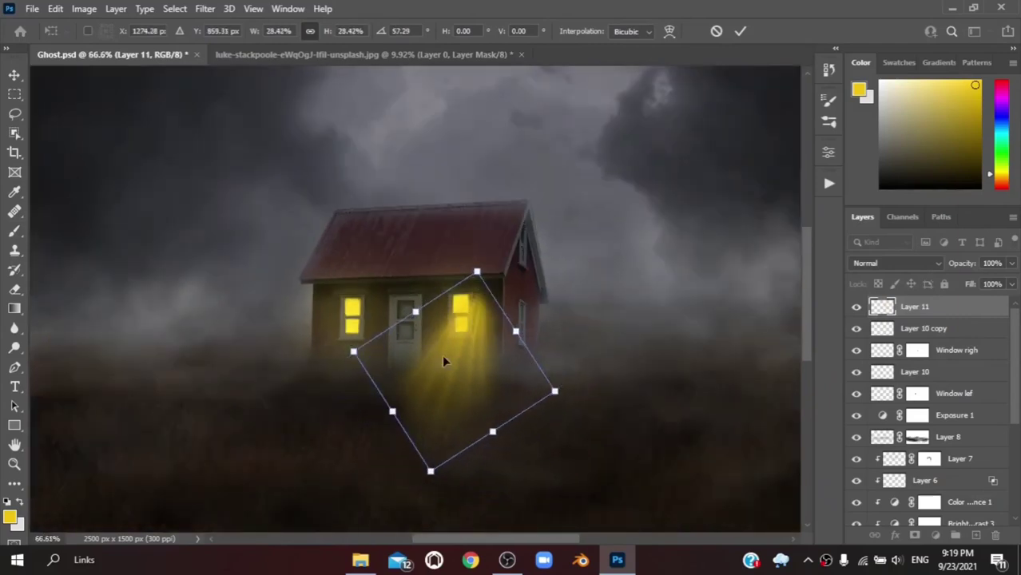
{"action": "left_click_drag", "start_coordinate": [445, 361], "coordinate": [440, 348]}
{"action": "left_click_drag", "start_coordinate": [440, 485], "coordinate": [406, 474]}
{"action": "left_click_drag", "start_coordinate": [456, 370], "coordinate": [449, 365]}
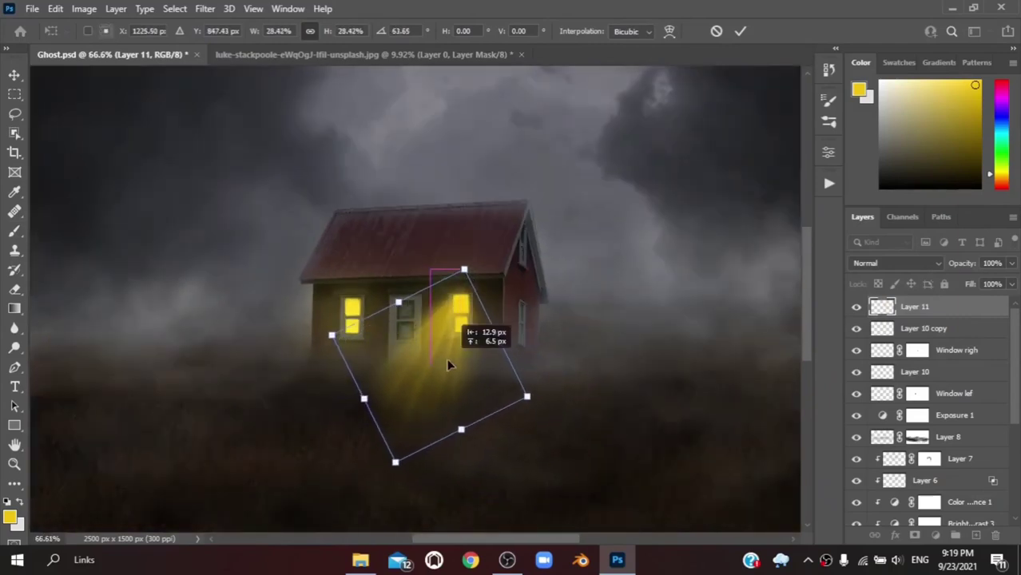
{"action": "left_click", "coordinate": [741, 31]}
- Set the light beam layer's blend mode to Screen
{"action": "key", "text": "b"}
{"action": "scroll", "coordinate": [480, 344], "scroll_direction": "down", "scroll_amount": 1, "text": "alt"}
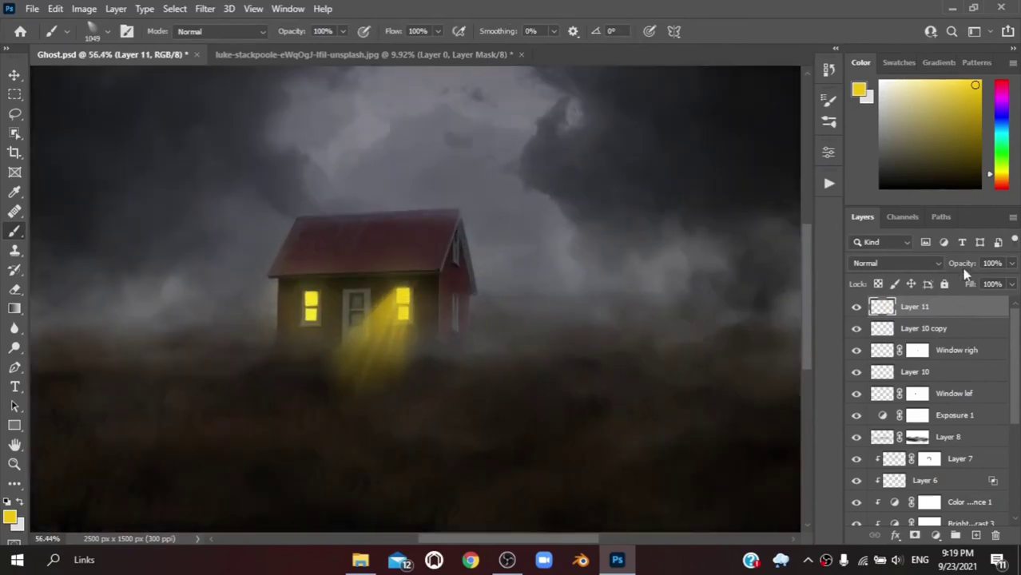
{"action": "left_click", "coordinate": [895, 263]}
{"action": "left_click", "coordinate": [904, 299]}
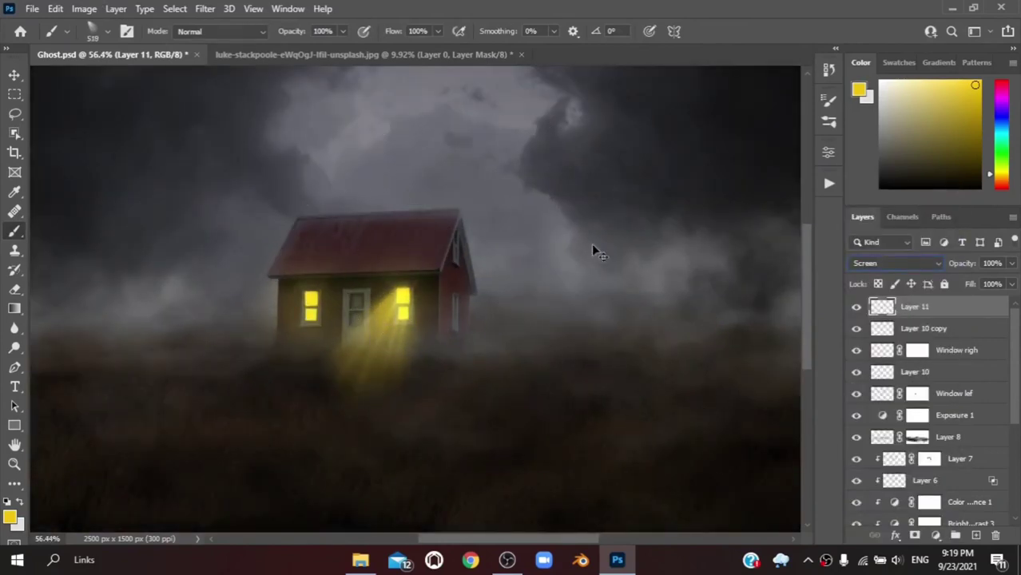
- Shrink the beam to about three quarters and place it under the right window
{"action": "key", "text": "ctrl+t"}
{"action": "left_click_drag", "start_coordinate": [438, 423], "coordinate": [423, 409]}
{"action": "left_click_drag", "start_coordinate": [375, 361], "coordinate": [375, 348]}
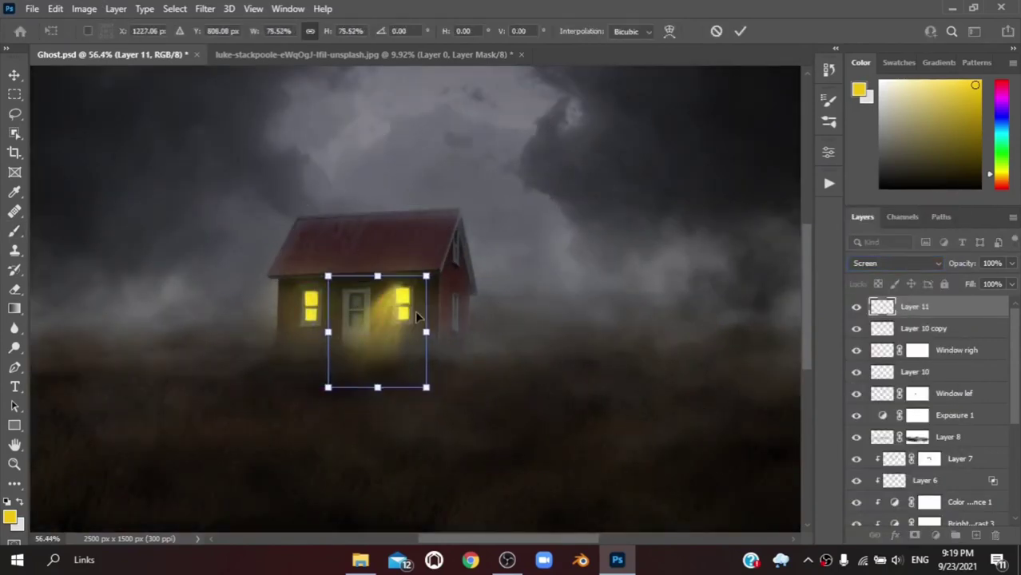
{"action": "scroll", "coordinate": [415, 310], "scroll_direction": "up", "scroll_amount": 3, "text": "alt"}
{"action": "mouse_move", "coordinate": [358, 290]}
{"action": "left_mouse_down"}
{"action": "mouse_move", "coordinate": [392, 342]}
{"action": "mouse_move", "coordinate": [383, 341]}
{"action": "left_mouse_up"}
{"action": "left_click", "coordinate": [743, 32]}
{"action": "key", "text": "b"}
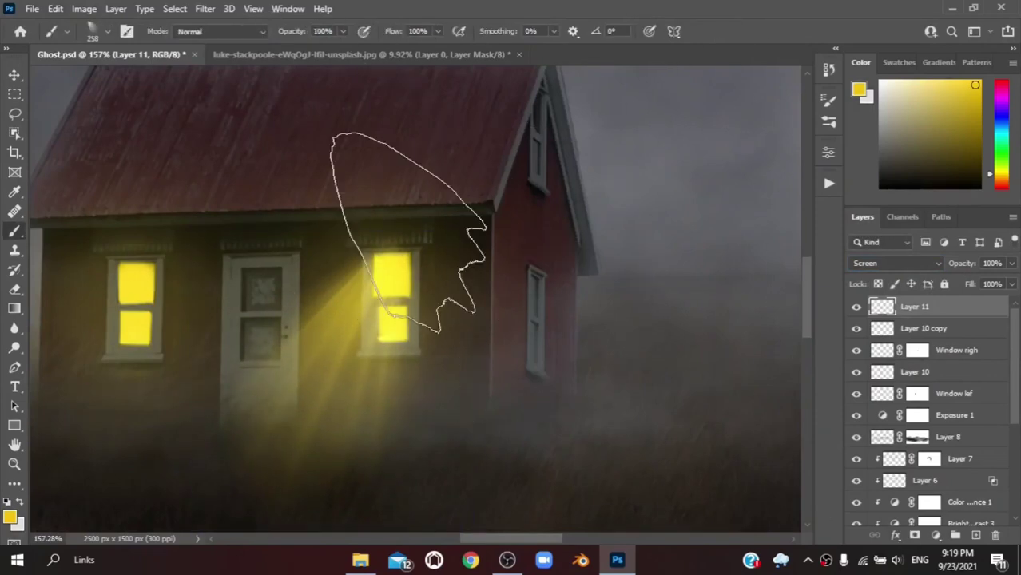
- Set the brush to 32 px and add a layer mask to the beam layer
{"action": "right_click", "coordinate": [396, 331]}
{"action": "left_click_drag", "start_coordinate": [409, 334], "coordinate": [472, 342]}
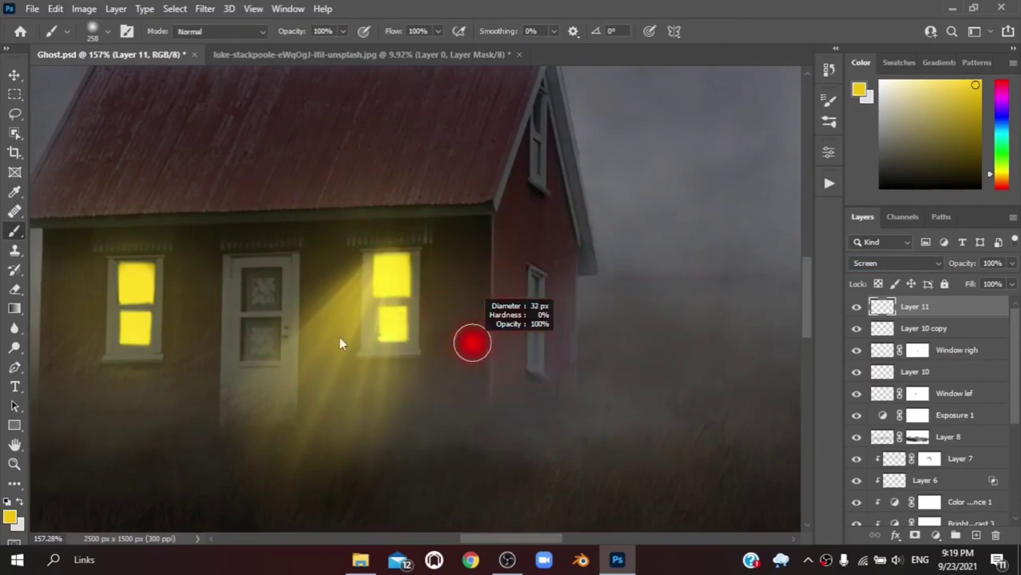
{"action": "left_click", "coordinate": [915, 537]}
{"action": "scroll", "coordinate": [384, 288], "scroll_direction": "up", "scroll_amount": 5}
- Mask the glow off the window's edges, sill and middle crossbar
{"action": "mouse_move", "coordinate": [396, 315]}
{"action": "left_mouse_down"}
{"action": "mouse_move", "coordinate": [240, 311]}
{"action": "mouse_move", "coordinate": [220, 236]}
{"action": "left_mouse_up"}
{"action": "left_click_drag", "start_coordinate": [223, 339], "coordinate": [220, 152]}
{"action": "scroll", "coordinate": [243, 164], "scroll_direction": "down", "scroll_amount": 3}
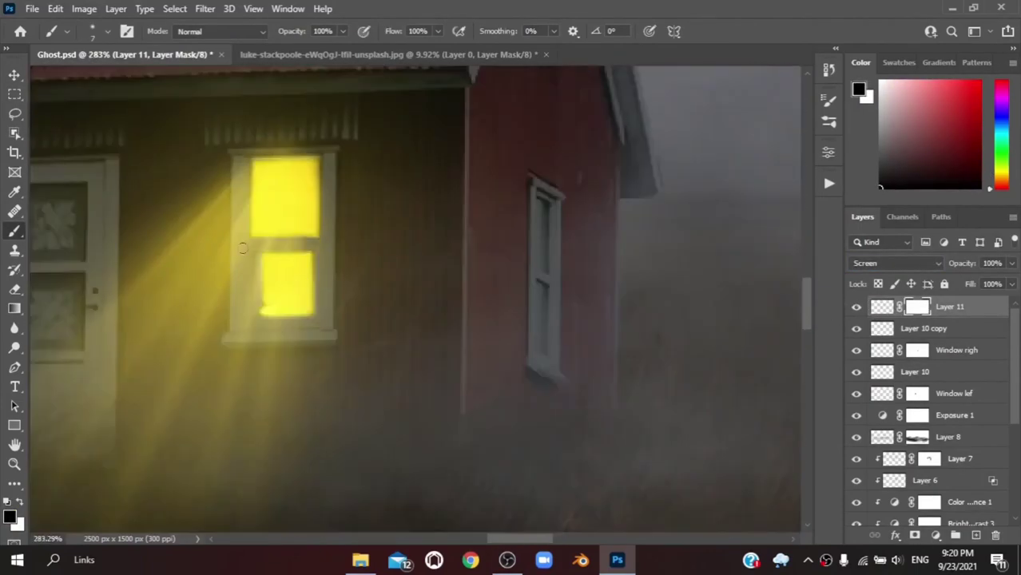
{"action": "scroll", "coordinate": [327, 152], "scroll_direction": "up", "scroll_amount": 2}
{"action": "mouse_move", "coordinate": [325, 151]}
{"action": "left_mouse_down"}
{"action": "mouse_move", "coordinate": [283, 374]}
{"action": "mouse_move", "coordinate": [209, 375]}
{"action": "left_mouse_up"}
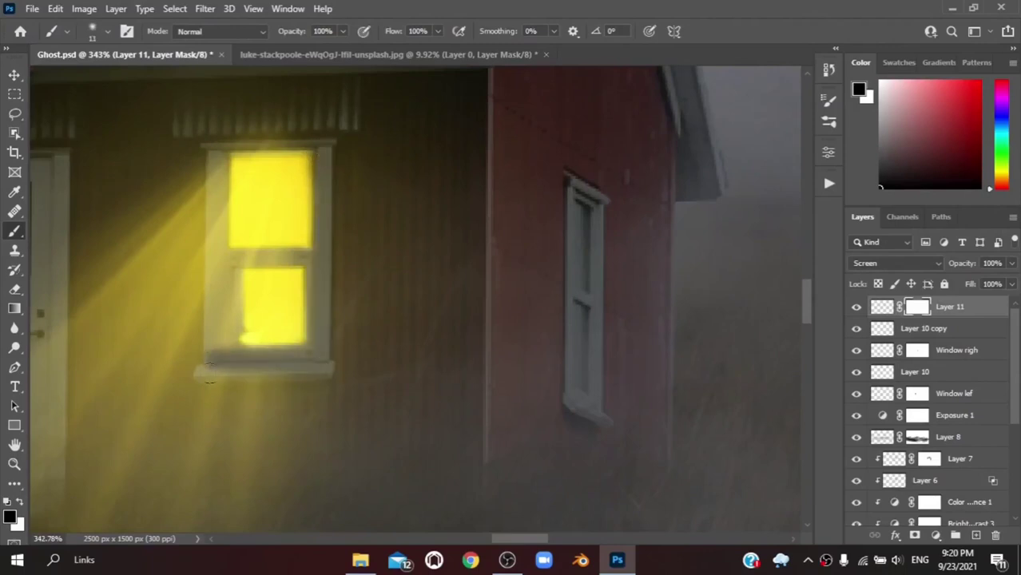
{"action": "left_click_drag", "start_coordinate": [215, 154], "coordinate": [214, 351]}
{"action": "left_click_drag", "start_coordinate": [224, 258], "coordinate": [255, 261]}
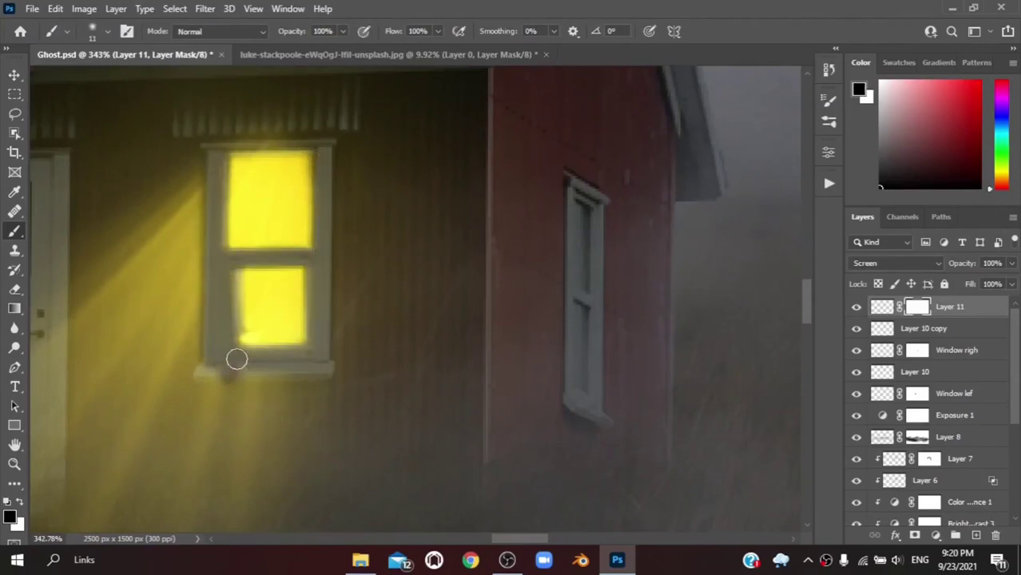
{"action": "scroll", "coordinate": [236, 359], "scroll_direction": "down", "scroll_amount": 5}
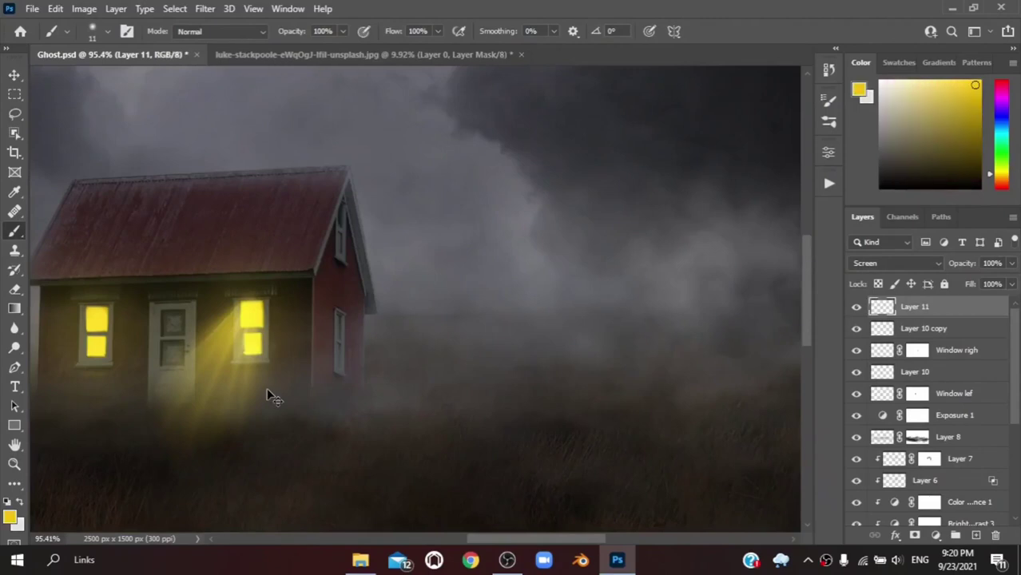
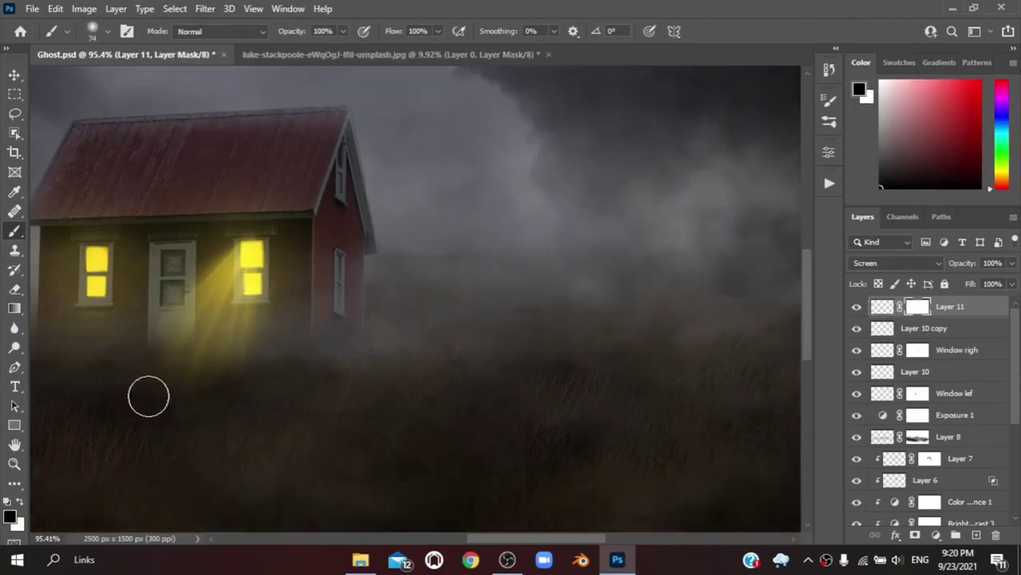
- Shrink the brush to 10 px
{"action": "scroll", "coordinate": [371, 508], "scroll_direction": "down", "scroll_amount": 3}
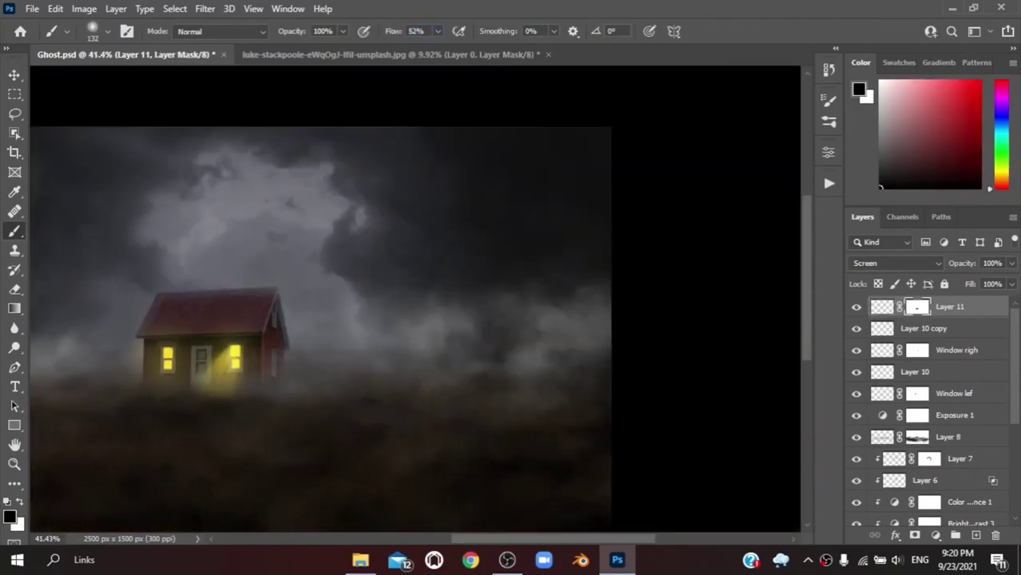
{"action": "scroll", "coordinate": [206, 405], "scroll_direction": "up", "scroll_amount": 3}
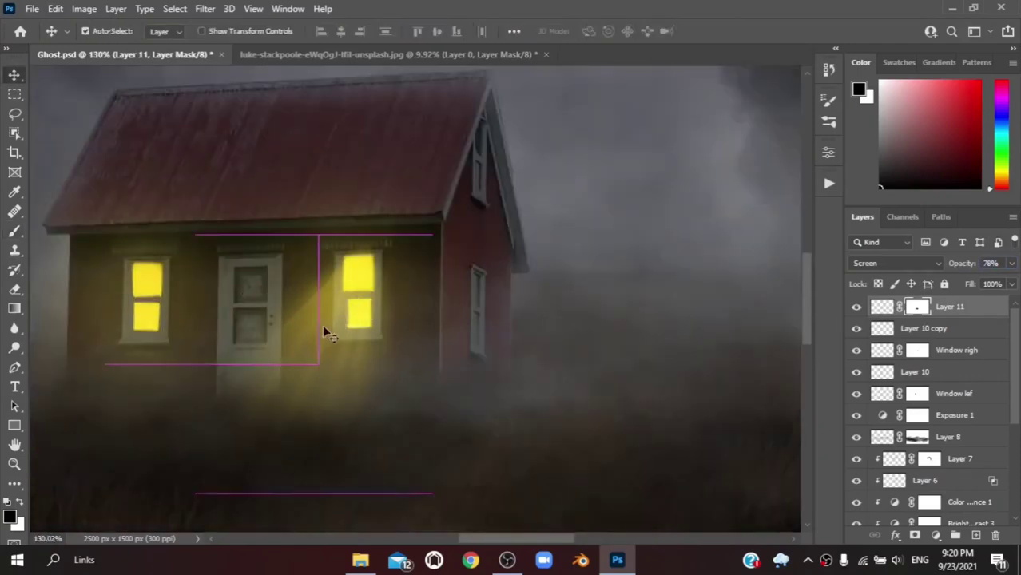
{"action": "scroll", "coordinate": [323, 328], "scroll_direction": "up", "scroll_amount": 3}
{"action": "left_click_drag", "start_coordinate": [338, 203], "coordinate": [278, 225]}
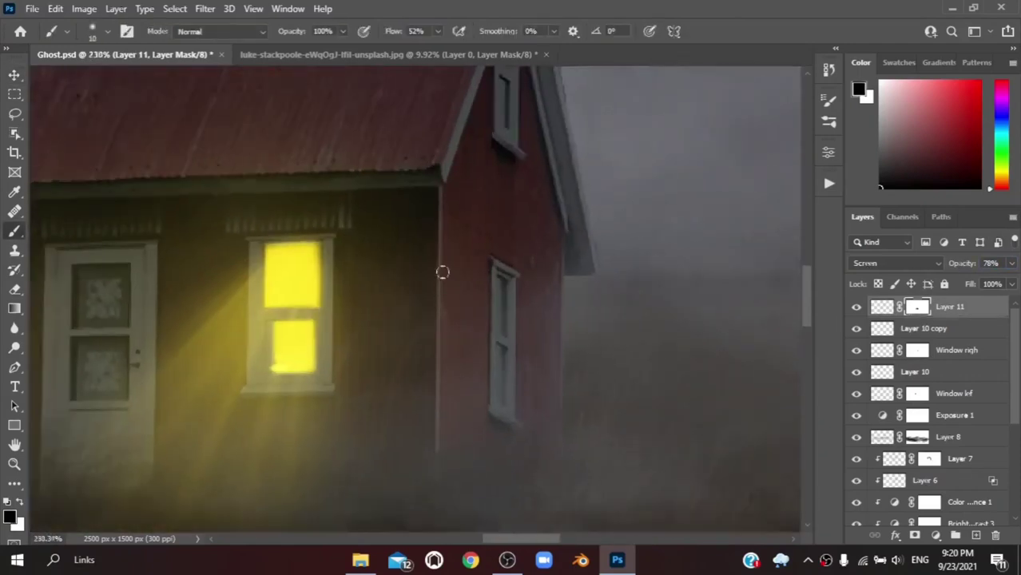
{"action": "scroll", "coordinate": [442, 269], "scroll_direction": "down", "scroll_amount": 5}
- Duplicate the window light beam and move it under the left window, tilted about 5°
{"action": "key", "text": "ctrl+j"}
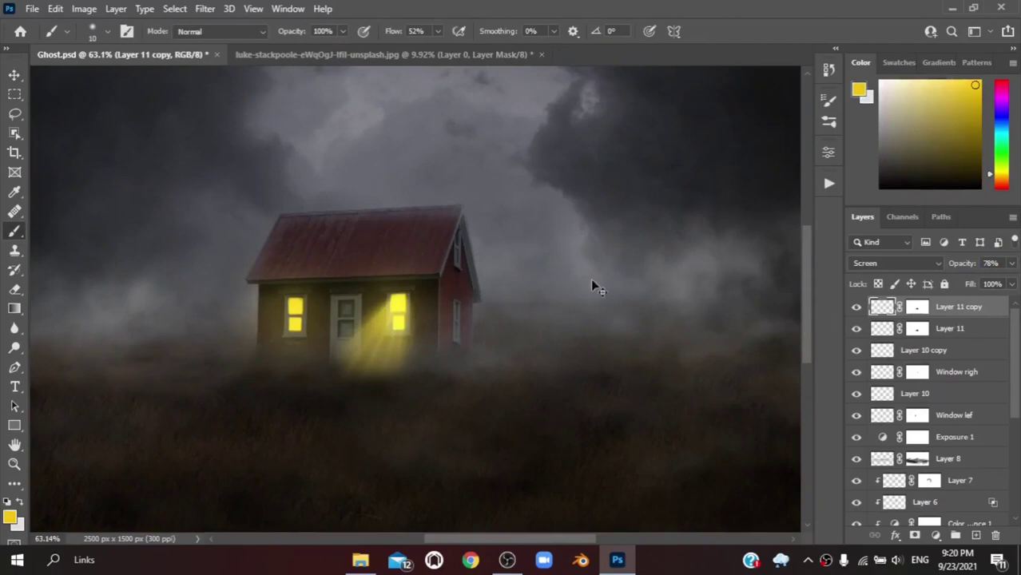
{"action": "key", "text": "ctrl+t"}
{"action": "left_click_drag", "start_coordinate": [123, 34], "coordinate": [79, 32]}
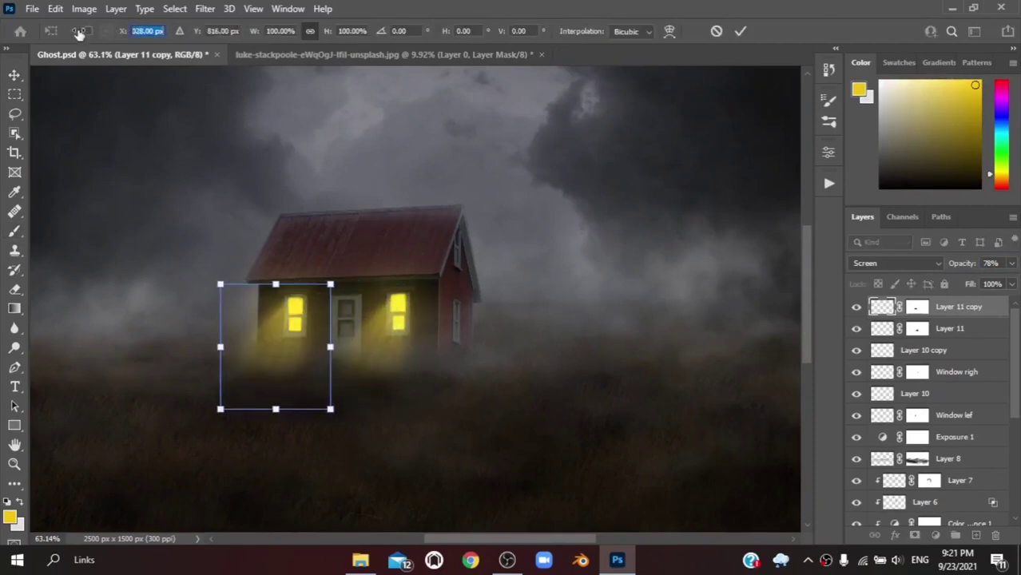
{"action": "left_click_drag", "start_coordinate": [332, 416], "coordinate": [337, 410]}
{"action": "scroll", "coordinate": [276, 335], "scroll_direction": "up", "scroll_amount": 3}
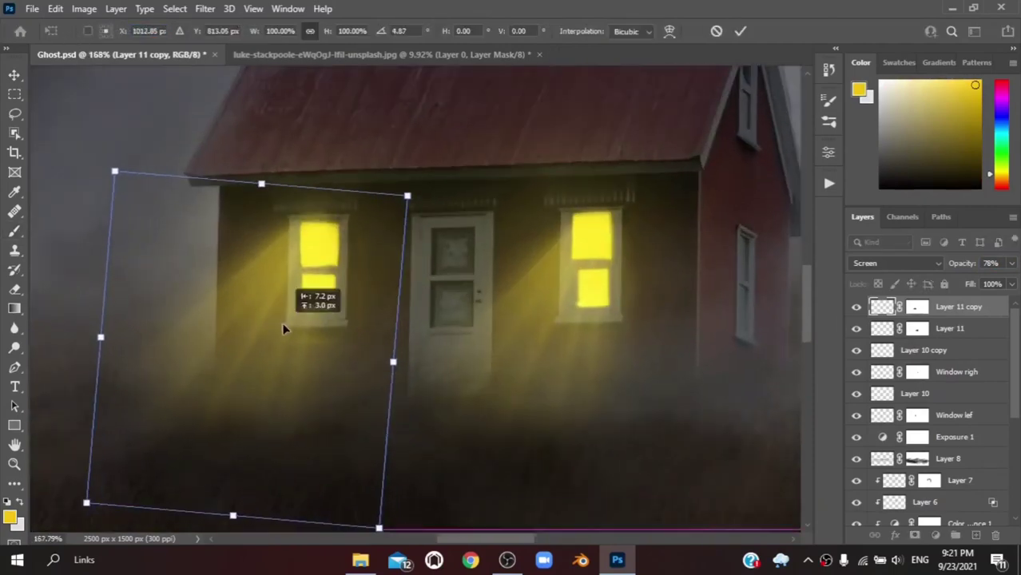
{"action": "key", "text": "Return"}
- Paint black on the Layer 11 copy mask to blend the new beam
{"action": "key", "text": "b"}
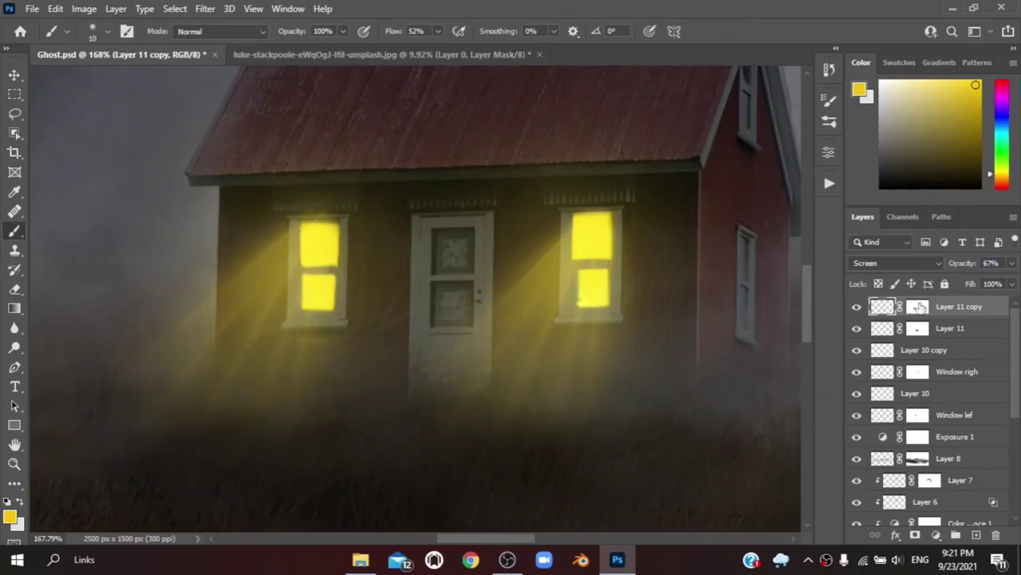
{"action": "left_click", "coordinate": [919, 307]}
{"action": "key", "text": "d"}
{"action": "scroll", "coordinate": [411, 238], "scroll_direction": "up", "scroll_amount": 2}
{"action": "scroll", "coordinate": [408, 164], "scroll_direction": "down", "scroll_amount": 1}
{"action": "scroll", "coordinate": [290, 194], "scroll_direction": "up", "scroll_amount": 2}
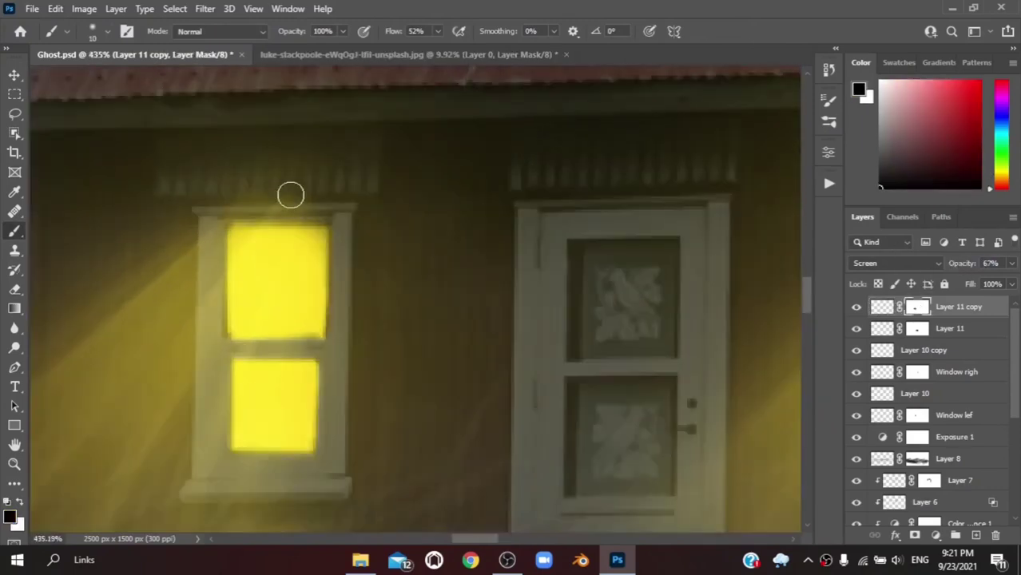
{"action": "scroll", "coordinate": [300, 230], "scroll_direction": "down", "scroll_amount": 6}
- Group all the house layers into a group named 'House'
{"action": "key", "text": "alt+bracketleft"}
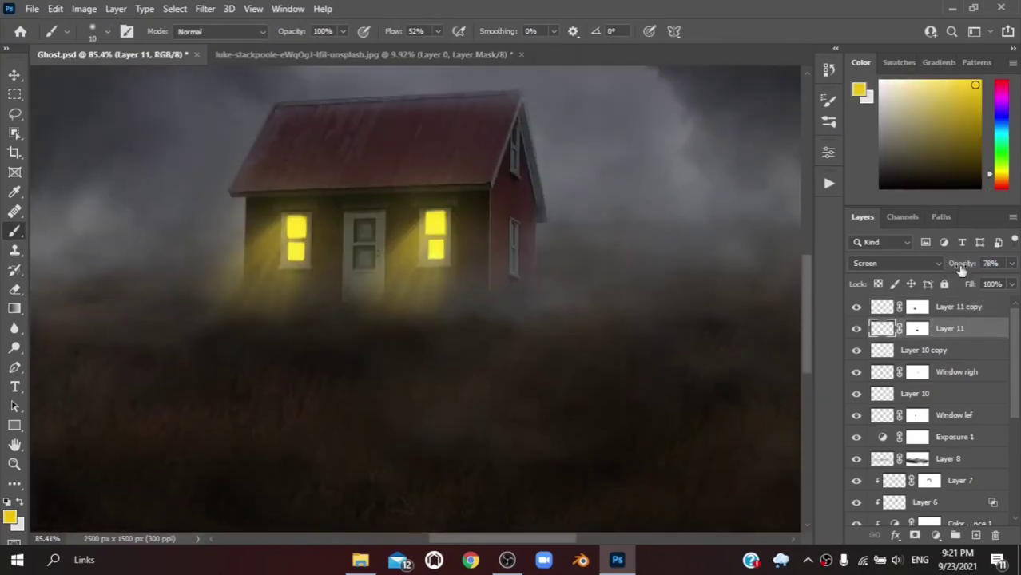
{"action": "scroll", "coordinate": [608, 279], "scroll_direction": "down", "scroll_amount": 2}
{"action": "scroll", "coordinate": [559, 352], "scroll_direction": "down", "scroll_amount": 1}
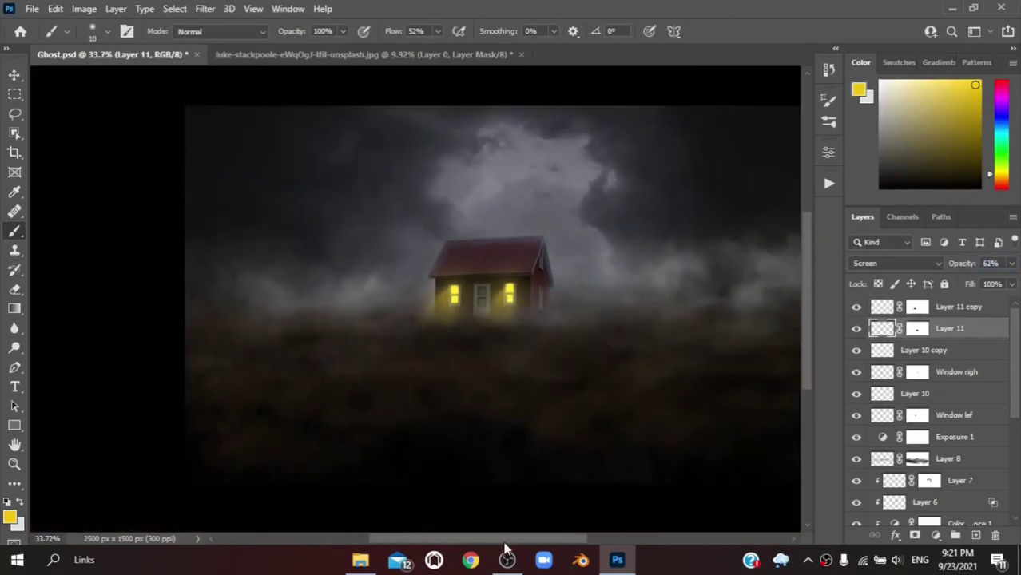
{"action": "scroll", "coordinate": [508, 426], "scroll_direction": "down", "scroll_amount": 1}
{"action": "scroll", "coordinate": [963, 359], "scroll_direction": "down", "scroll_amount": 5}
{"action": "scroll", "coordinate": [919, 356], "scroll_direction": "up", "scroll_amount": 3}
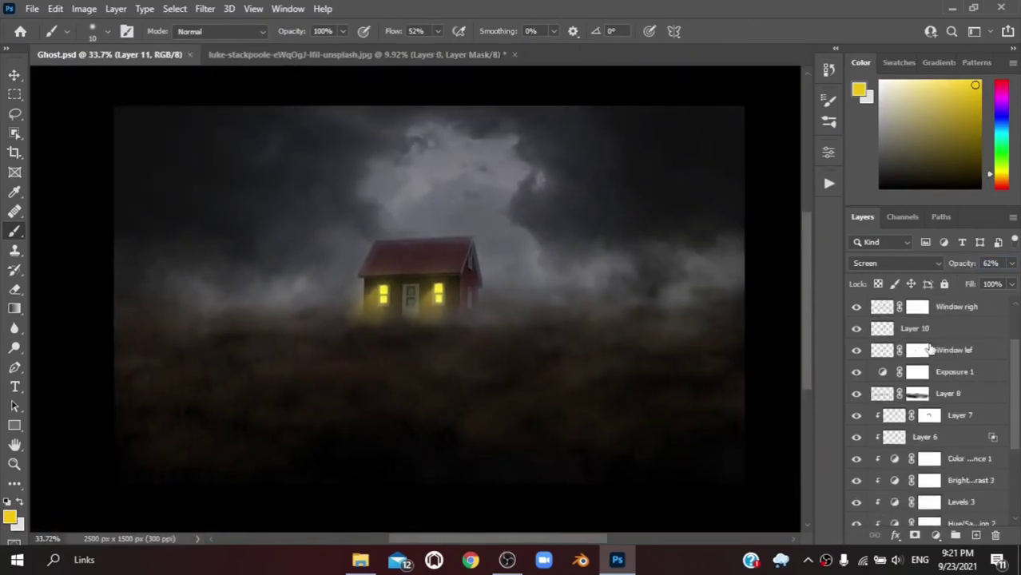
{"action": "left_click", "coordinate": [955, 310]}
{"action": "scroll", "coordinate": [957, 432], "scroll_direction": "down", "scroll_amount": 1}
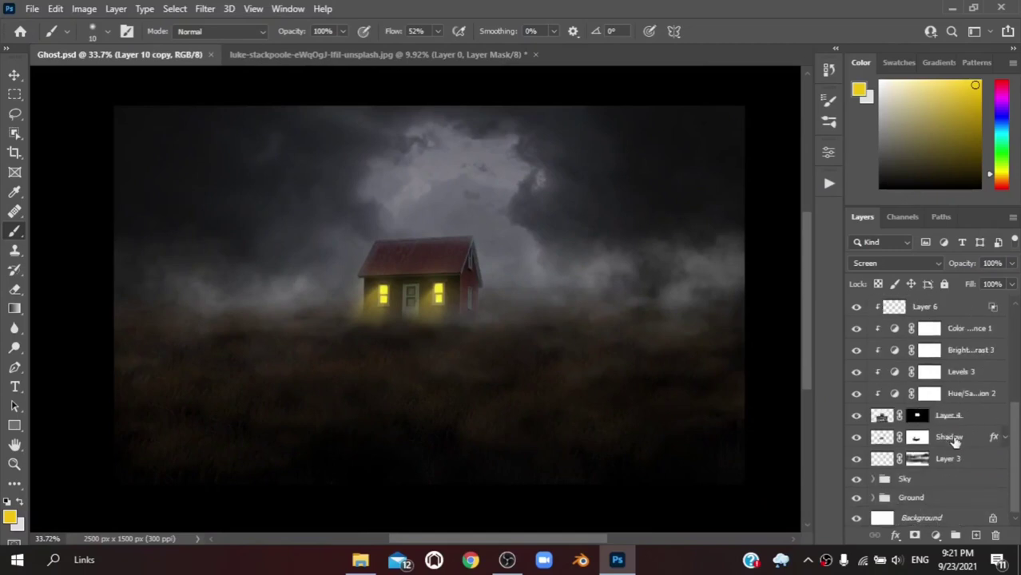
{"action": "left_click", "coordinate": [951, 448], "text": "shift"}
{"action": "left_click", "coordinate": [956, 535]}
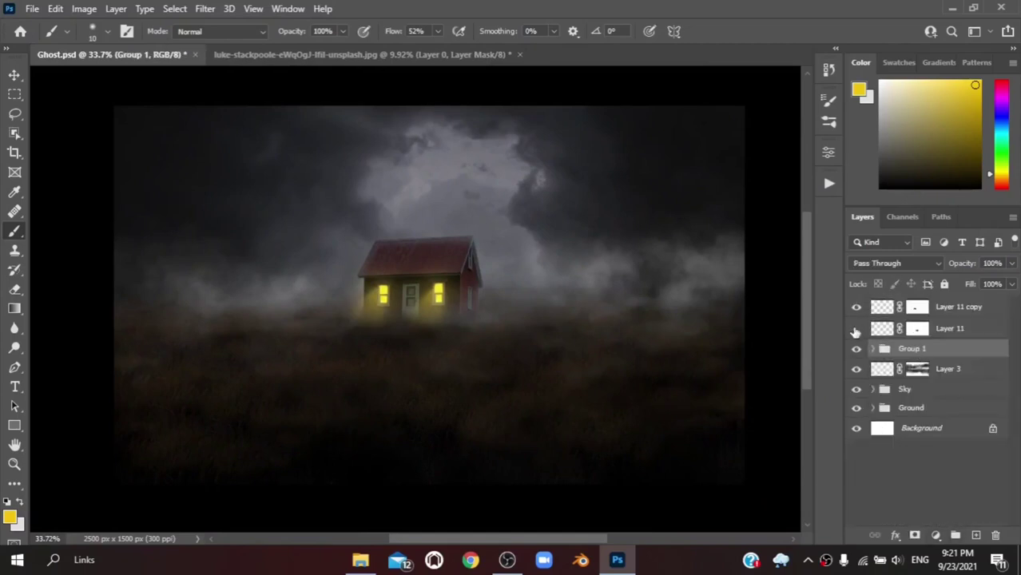
{"action": "type", "text": "House"}
{"action": "key", "text": "Return"}
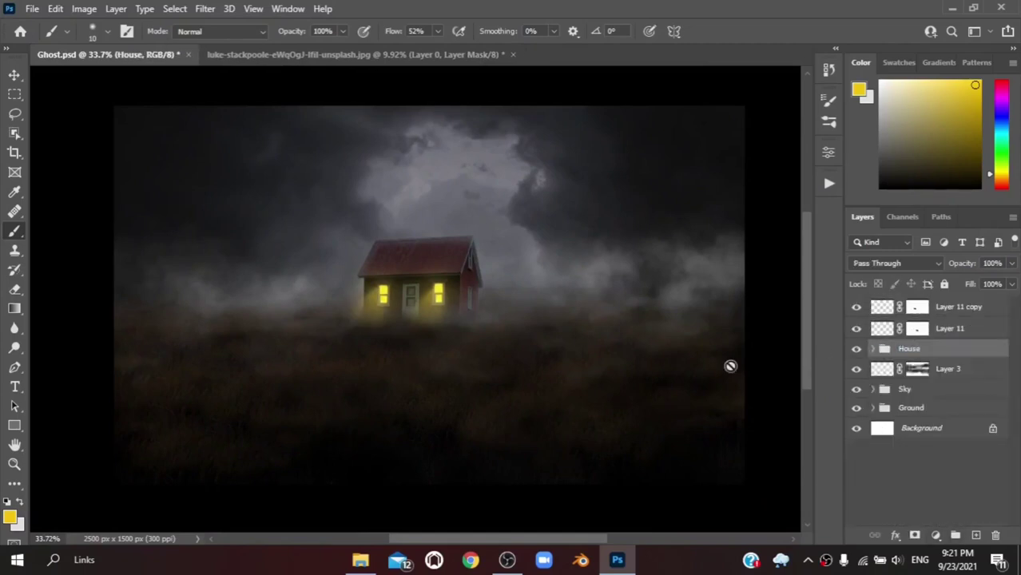
- Place the ghost-hands photo above the Sky group and scale it down around the house
{"action": "key", "text": "alt+period"}
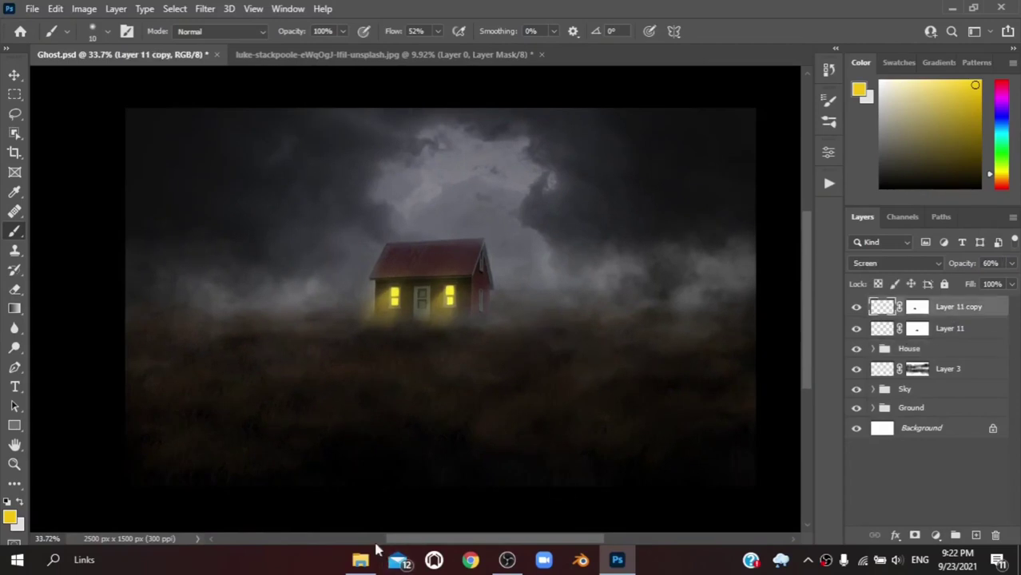
{"action": "left_click", "coordinate": [934, 389]}
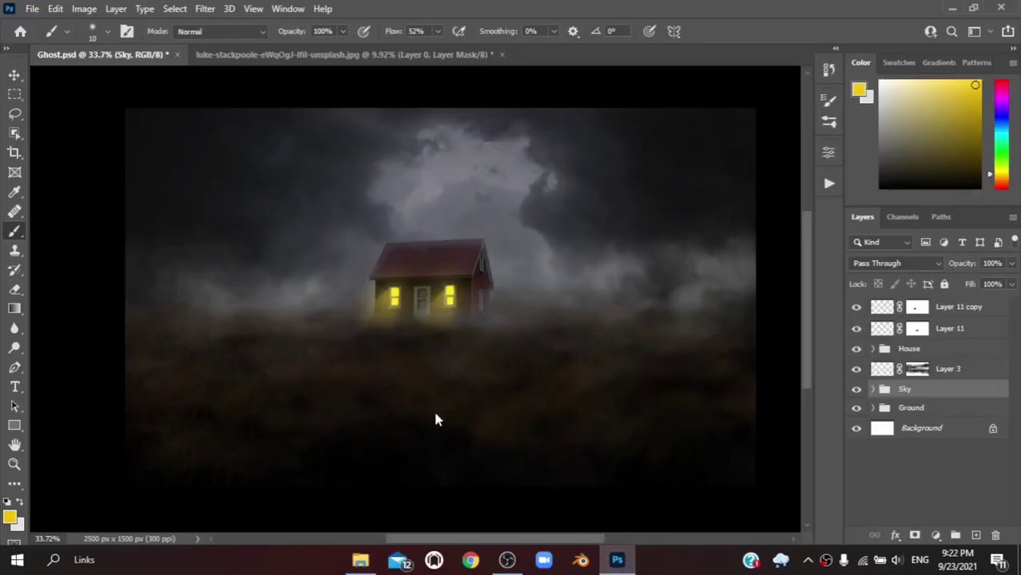
{"action": "left_click_drag", "start_coordinate": [436, 418], "coordinate": [563, 445]}
{"action": "mouse_move", "coordinate": [700, 502]}
{"action": "left_mouse_down"}
{"action": "mouse_move", "coordinate": [576, 336]}
{"action": "mouse_move", "coordinate": [671, 379]}
{"action": "left_mouse_up"}
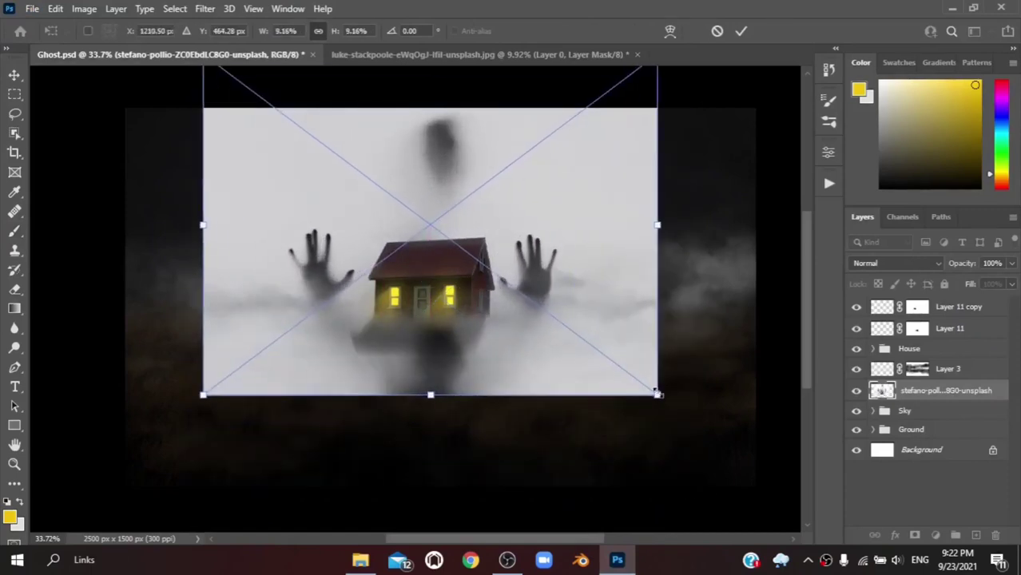
- Set the ghost photo to Multiply blend mode and give it a layer mask
{"action": "left_click", "coordinate": [741, 31]}
{"action": "left_click", "coordinate": [897, 263]}
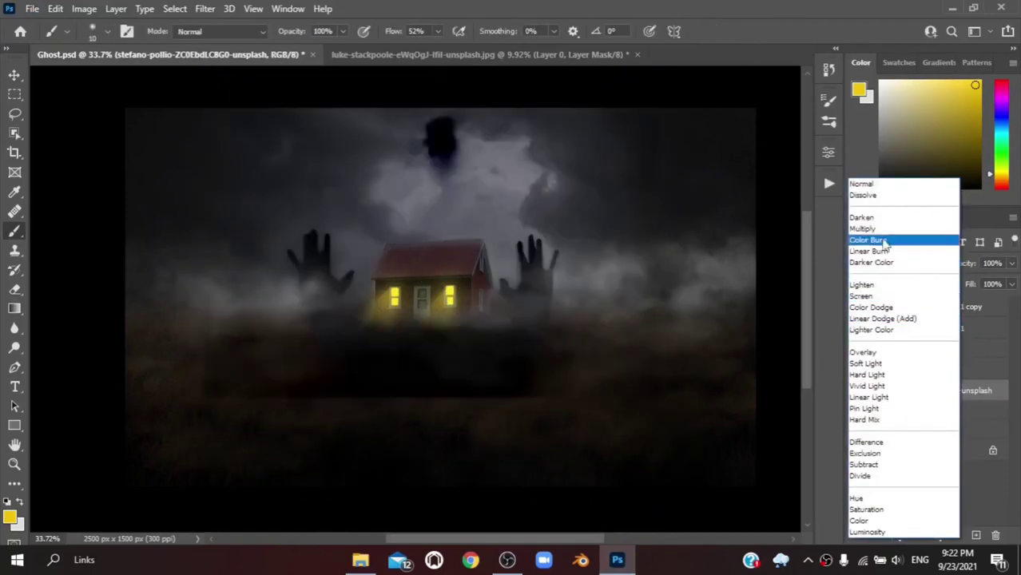
{"action": "left_click", "coordinate": [878, 229]}
{"action": "left_click", "coordinate": [915, 535]}
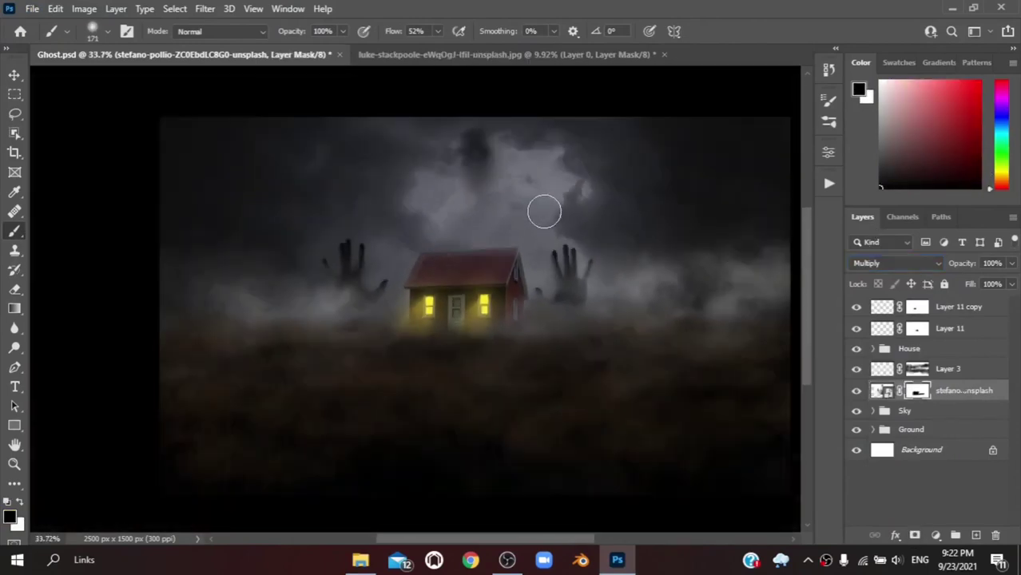
- Reposition the ghost hands by about 89 px
{"action": "key", "text": "ctrl+t"}
{"action": "left_click_drag", "start_coordinate": [500, 275], "coordinate": [554, 295]}
{"action": "key", "text": "Return"}
{"action": "key", "text": "b"}
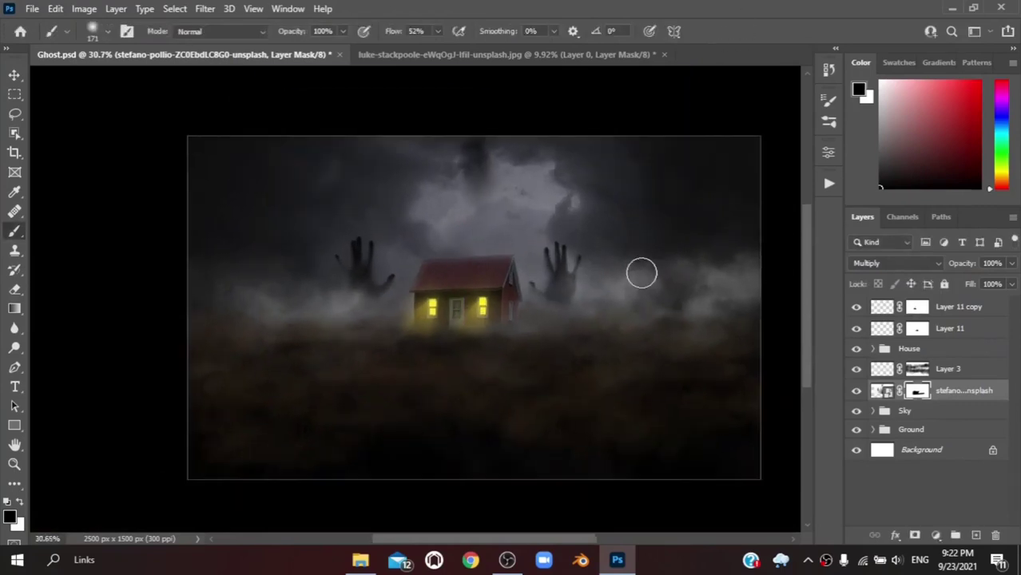
- Add a clipped Levels adjustment with output black 39 and gamma 0.68
{"action": "left_click", "coordinate": [936, 535]}
{"action": "left_click", "coordinate": [922, 329]}
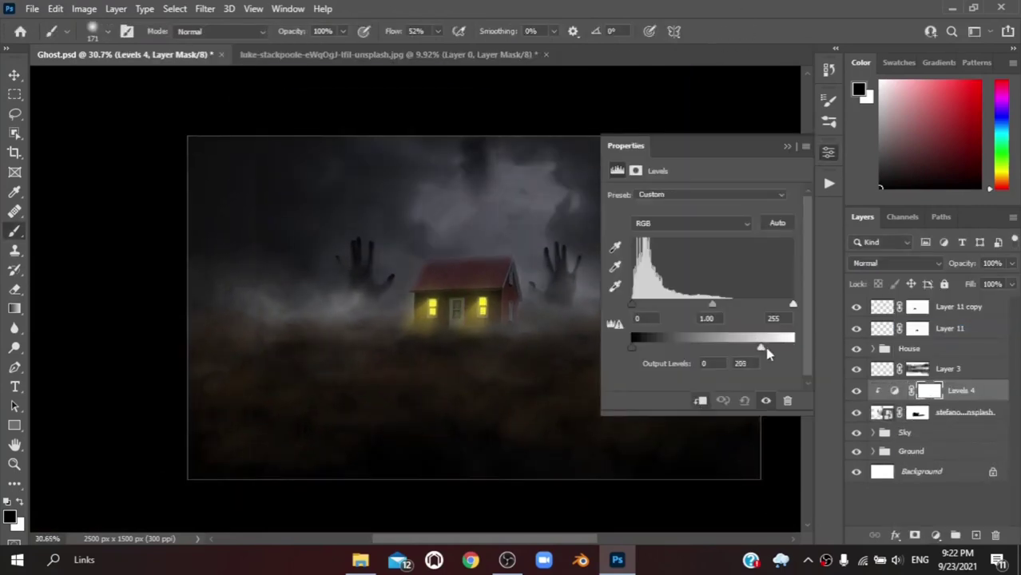
{"action": "left_click_drag", "start_coordinate": [632, 348], "coordinate": [658, 354]}
{"action": "left_click_drag", "start_coordinate": [712, 305], "coordinate": [732, 305]}
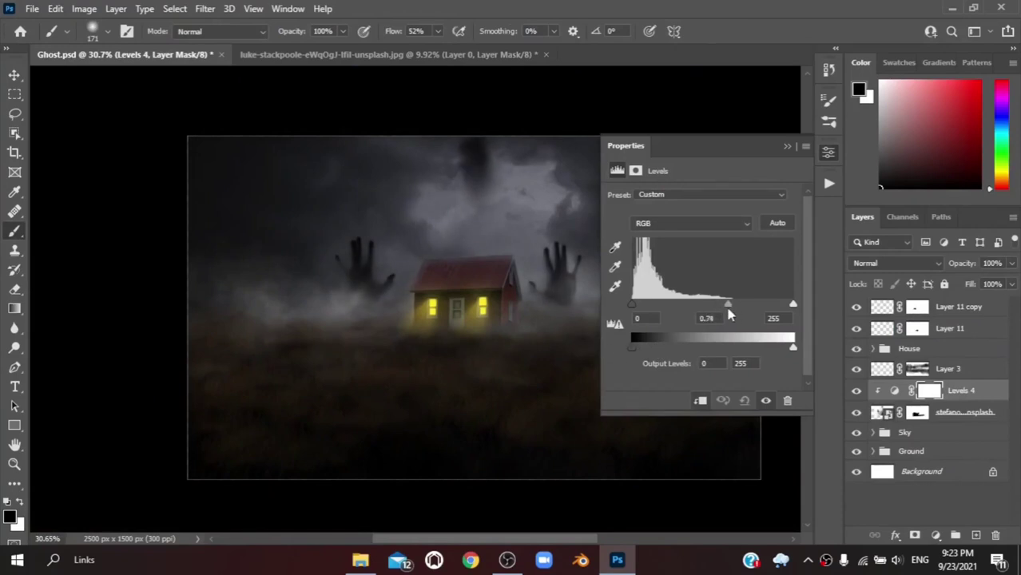
{"action": "left_click", "coordinate": [790, 148]}
- Nudge the ghost image slightly right and choose the tombstone photo file
{"action": "left_click", "coordinate": [963, 414]}
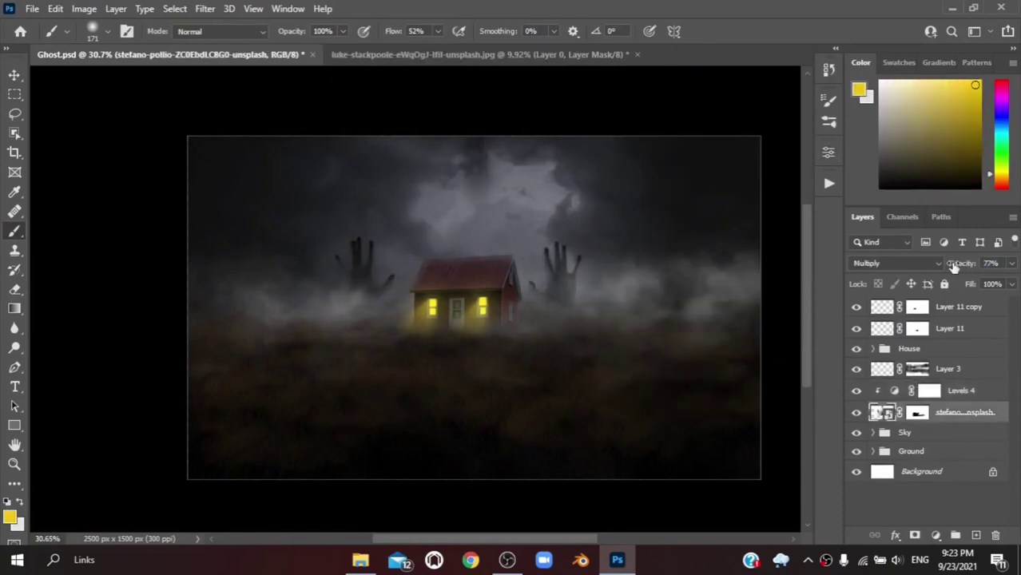
{"action": "key", "text": "ctrl+t"}
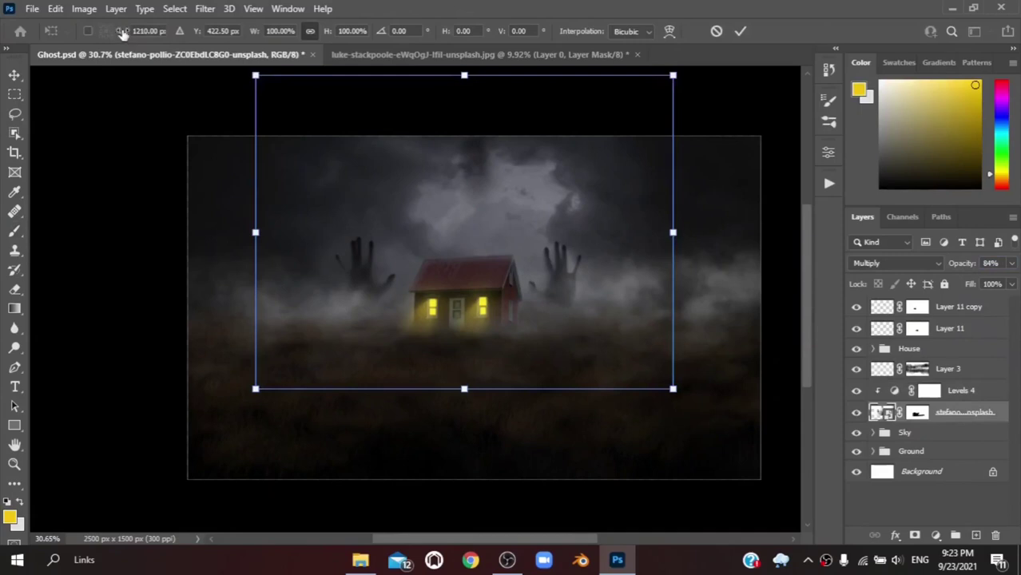
{"action": "left_click_drag", "start_coordinate": [123, 32], "coordinate": [152, 36]}
{"action": "key", "text": "Return"}
{"action": "key", "text": "b"}
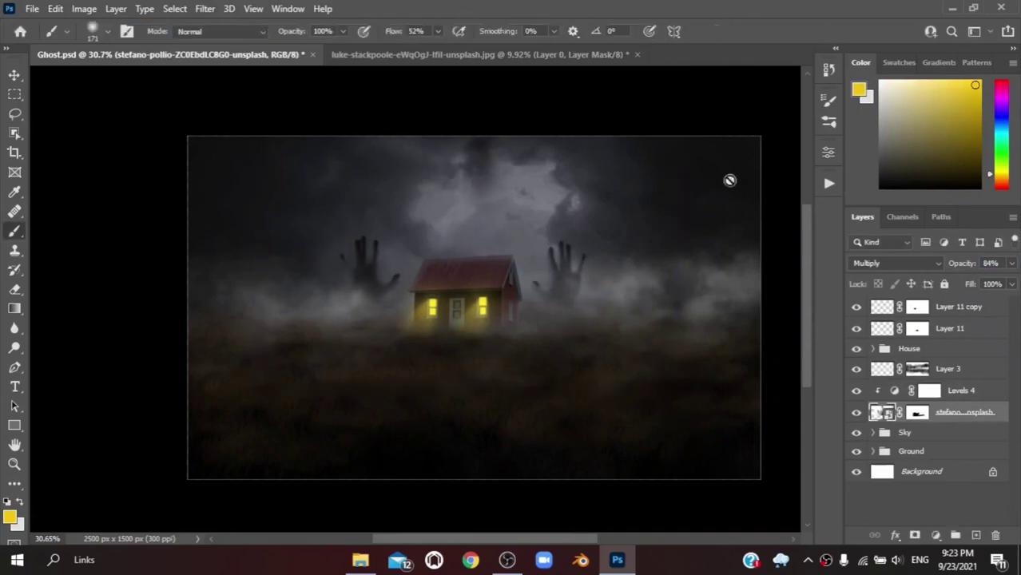
{"action": "left_click", "coordinate": [361, 561]}
- Open the tombstone photo, select the tombstone and mask out its background
{"action": "mouse_move", "coordinate": [246, 188]}
{"action": "left_mouse_down"}
{"action": "mouse_move", "coordinate": [424, 339]}
{"action": "mouse_move", "coordinate": [479, 54]}
{"action": "left_mouse_up"}
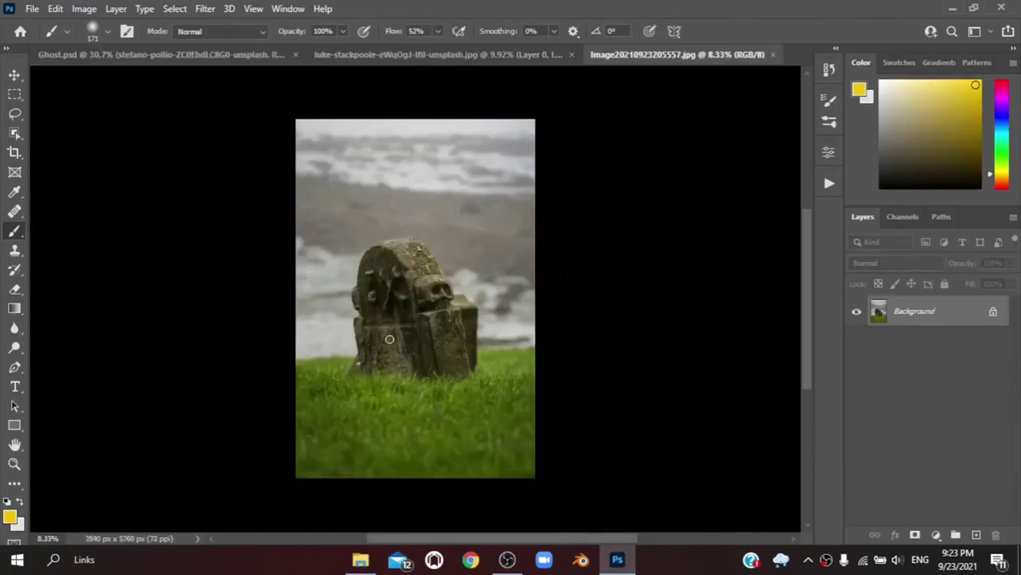
{"action": "left_click", "coordinate": [15, 135]}
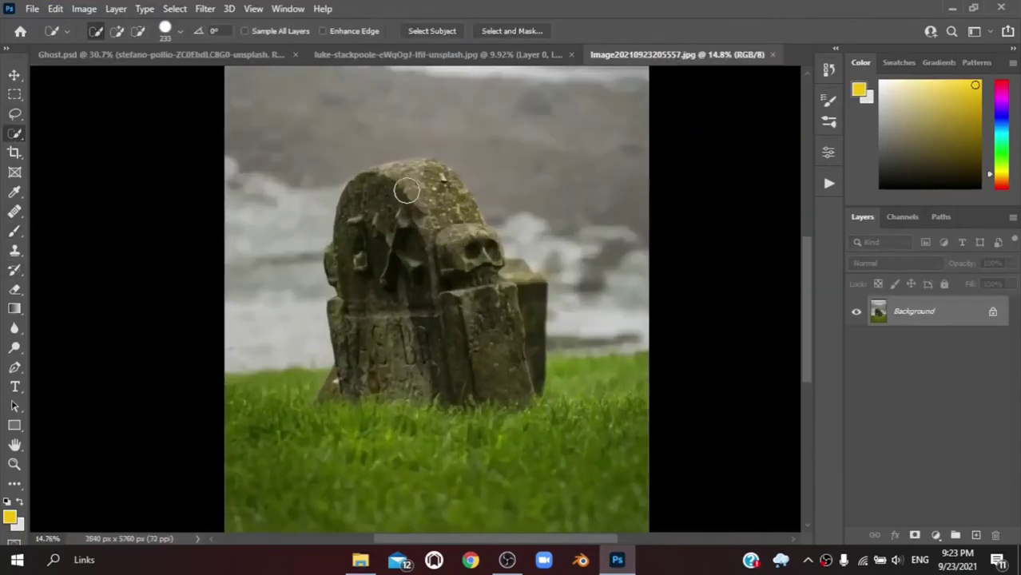
{"action": "mouse_move", "coordinate": [463, 232]}
{"action": "left_mouse_down"}
{"action": "mouse_move", "coordinate": [351, 330]}
{"action": "mouse_move", "coordinate": [334, 396]}
{"action": "mouse_move", "coordinate": [479, 308]}
{"action": "mouse_move", "coordinate": [477, 245]}
{"action": "left_mouse_up"}
{"action": "scroll", "coordinate": [402, 172], "scroll_direction": "up", "scroll_amount": 5}
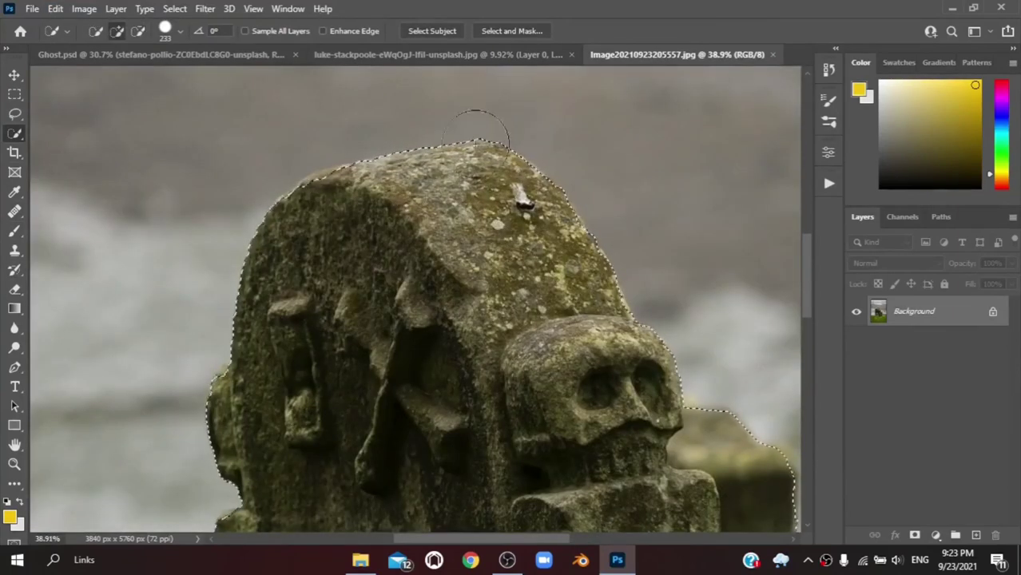
{"action": "left_click", "coordinate": [915, 535]}
- Refine the mask edges with Contrast 34% and Shift Edge -9%, and apply
{"action": "right_click", "coordinate": [906, 311]}
{"action": "left_click", "coordinate": [673, 281]}
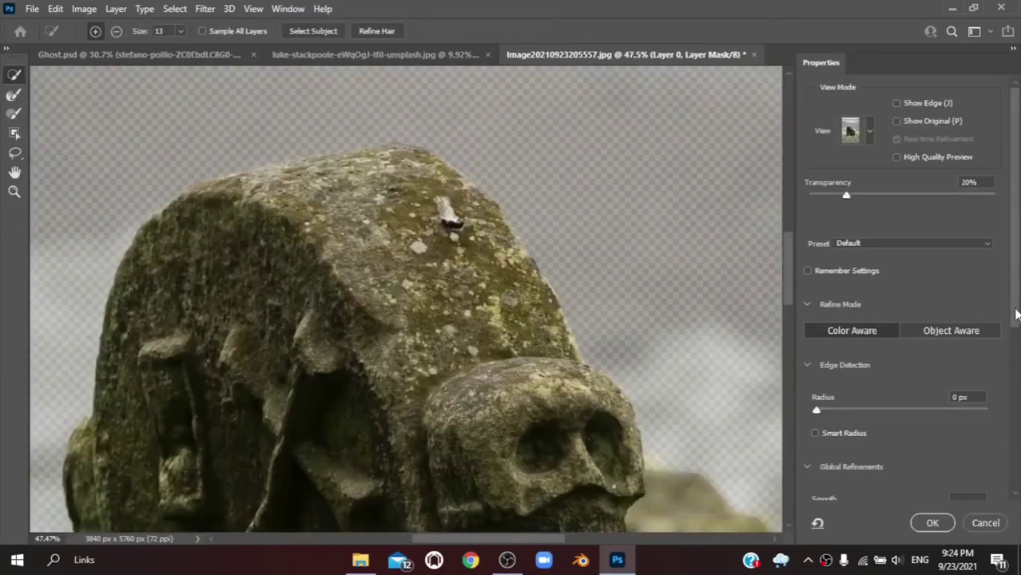
{"action": "scroll", "coordinate": [930, 384], "scroll_direction": "down", "scroll_amount": 1}
{"action": "scroll", "coordinate": [930, 447], "scroll_direction": "down", "scroll_amount": 5}
{"action": "left_click_drag", "start_coordinate": [817, 410], "coordinate": [841, 411]}
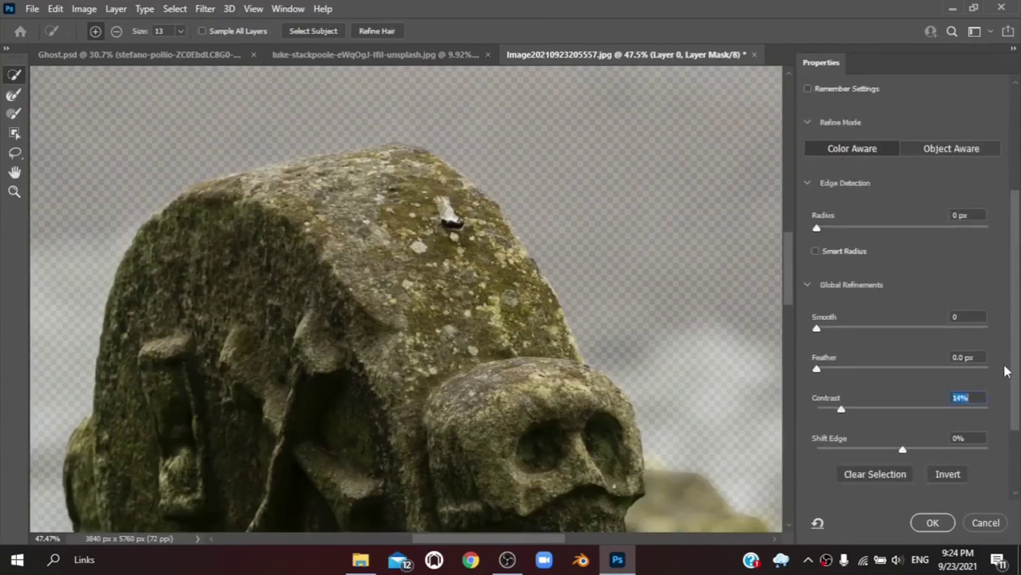
{"action": "scroll", "coordinate": [1005, 371], "scroll_direction": "up", "scroll_amount": 3}
{"action": "key", "text": "k"}
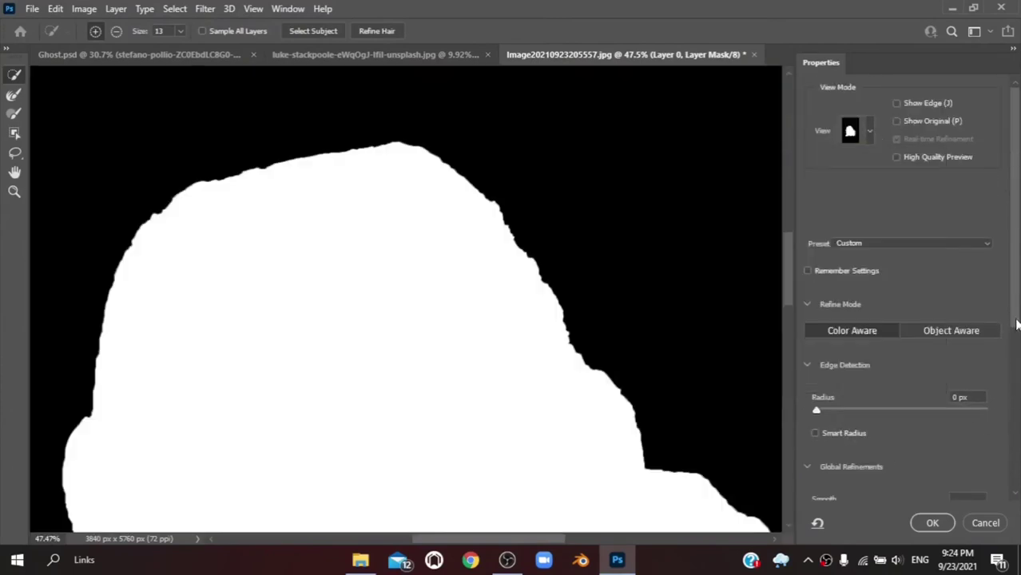
{"action": "scroll", "coordinate": [1017, 324], "scroll_direction": "down", "scroll_amount": 3}
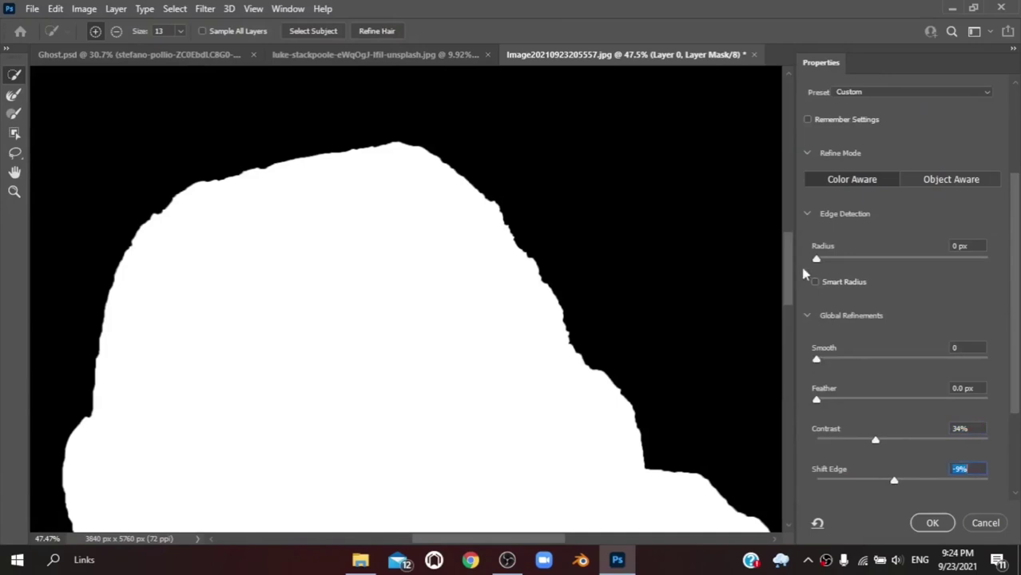
{"action": "key", "text": "Return"}
- Move the masked tombstone layer into the Ghost.psd document
{"action": "scroll", "coordinate": [443, 324], "scroll_direction": "up", "scroll_amount": 2}
{"action": "scroll", "coordinate": [448, 360], "scroll_direction": "up", "scroll_amount": 3}
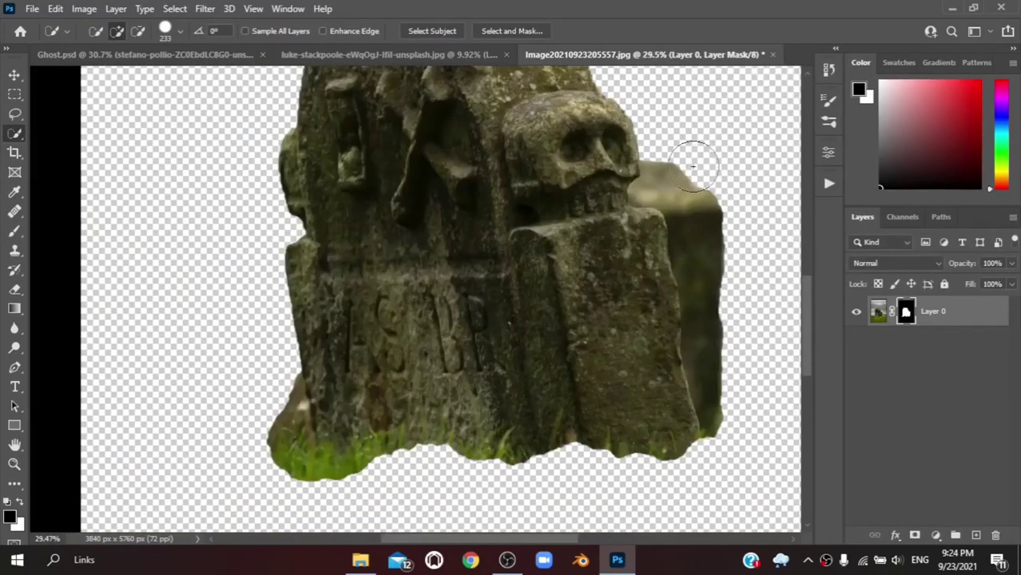
{"action": "scroll", "coordinate": [694, 165], "scroll_direction": "down", "scroll_amount": 3}
{"action": "key", "text": "v"}
{"action": "left_click_drag", "start_coordinate": [690, 235], "coordinate": [581, 387]}
- Scale the tombstone to about 29%, rotate it slightly and place it lower right
{"action": "key", "text": "ctrl+shift+bracketright"}
{"action": "key", "text": "ctrl+t"}
{"action": "key", "text": "ctrl+0"}
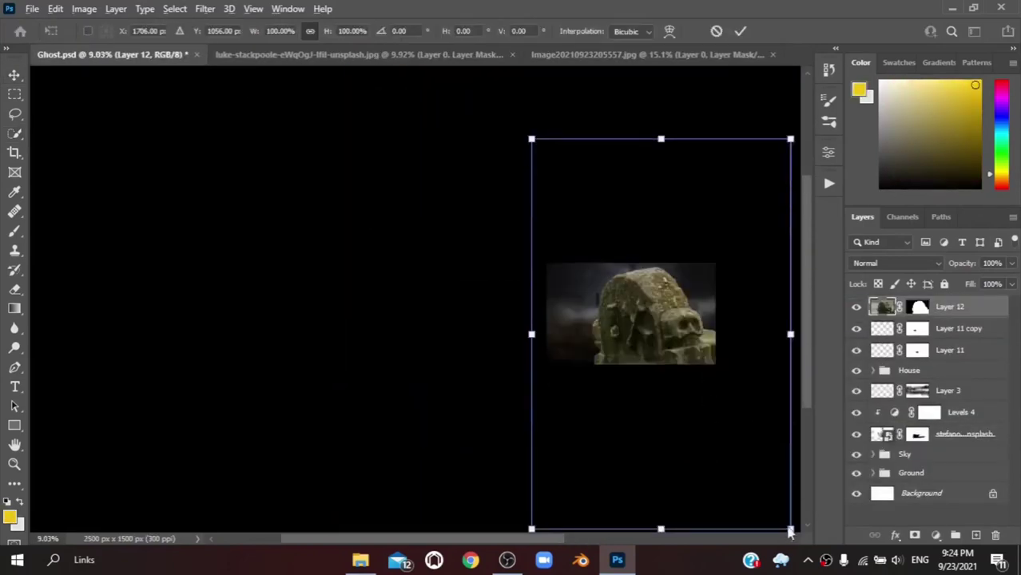
{"action": "left_click_drag", "start_coordinate": [789, 533], "coordinate": [736, 393]}
{"action": "key", "text": "ctrl+0"}
{"action": "right_click", "coordinate": [515, 343]}
{"action": "left_click", "coordinate": [560, 527]}
{"action": "key", "text": "ctrl+z"}
{"action": "scroll", "coordinate": [748, 447], "scroll_direction": "down", "scroll_amount": 1}
{"action": "left_click_drag", "start_coordinate": [748, 448], "coordinate": [734, 511]}
{"action": "mouse_move", "coordinate": [584, 306]}
{"action": "left_mouse_down"}
{"action": "mouse_move", "coordinate": [637, 296]}
{"action": "mouse_move", "coordinate": [736, 383]}
{"action": "left_mouse_up"}
{"action": "key", "text": "Return"}
- Shrink the tombstone a little more and move it below the House group
{"action": "scroll", "coordinate": [531, 263], "scroll_direction": "down", "scroll_amount": 1}
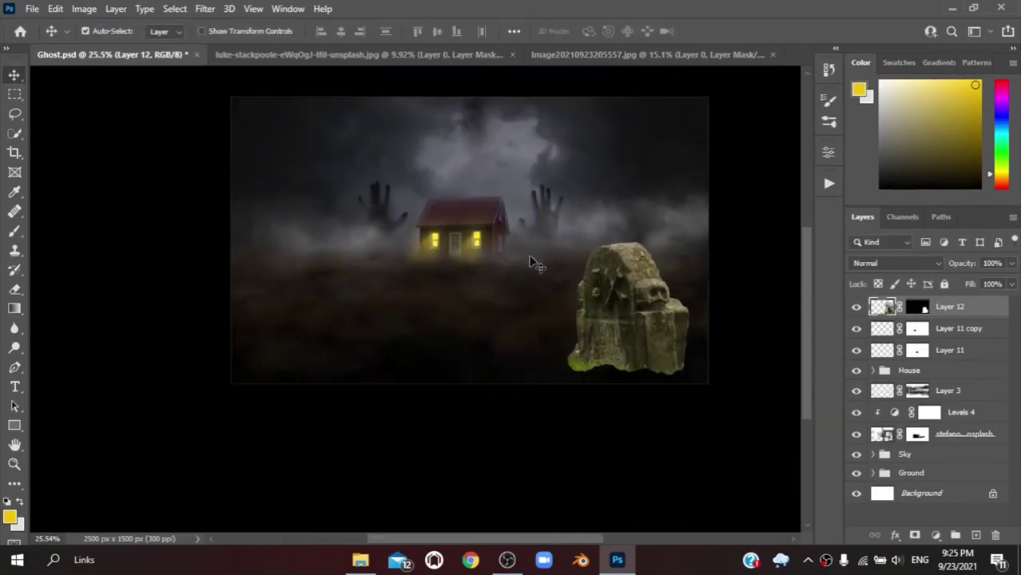
{"action": "scroll", "coordinate": [719, 279], "scroll_direction": "up", "scroll_amount": 1}
{"action": "key", "text": "ctrl+t"}
{"action": "left_click_drag", "start_coordinate": [490, 110], "coordinate": [529, 164]}
{"action": "key", "text": "Return"}
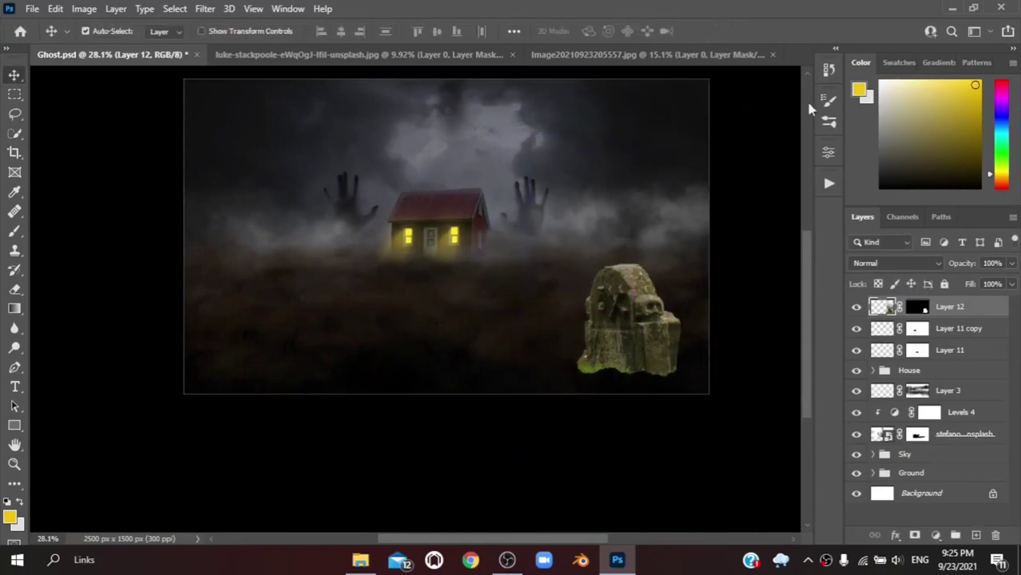
{"action": "left_click_drag", "start_coordinate": [950, 307], "coordinate": [947, 380]}
{"action": "scroll", "coordinate": [636, 306], "scroll_direction": "up", "scroll_amount": 3}
- Add a clipped Levels adjustment lowering the tombstone's output level to darken it
{"action": "left_click", "coordinate": [940, 537]}
{"action": "left_click", "coordinate": [927, 318]}
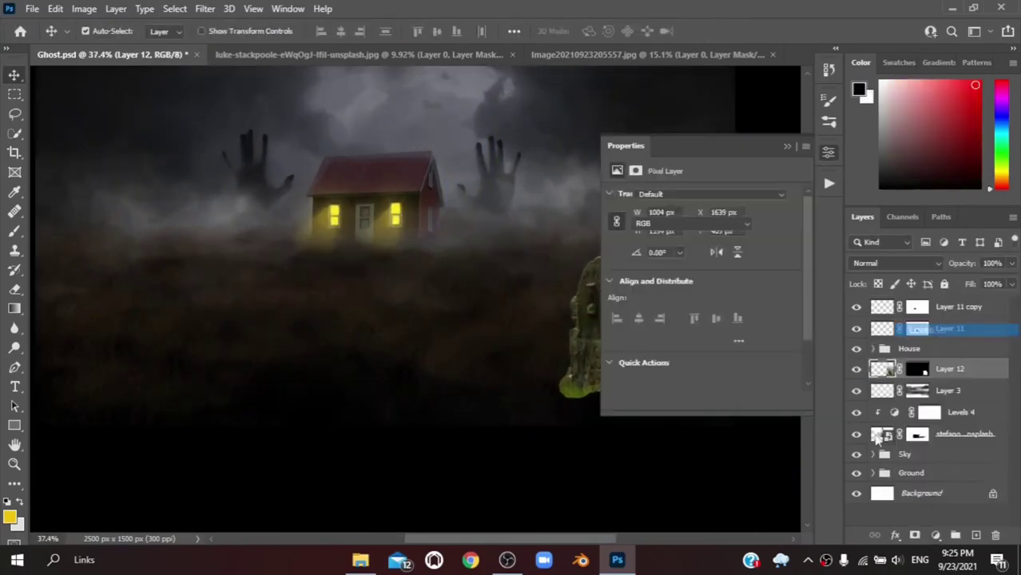
{"action": "left_click", "coordinate": [708, 406]}
{"action": "left_click_drag", "start_coordinate": [791, 352], "coordinate": [767, 352]}
{"action": "left_click", "coordinate": [749, 264]}
- Add Color Balance and Brightness/Contrast (brightness -27) adjustments to the tombstone
{"action": "left_click", "coordinate": [935, 537]}
{"action": "left_click", "coordinate": [911, 389]}
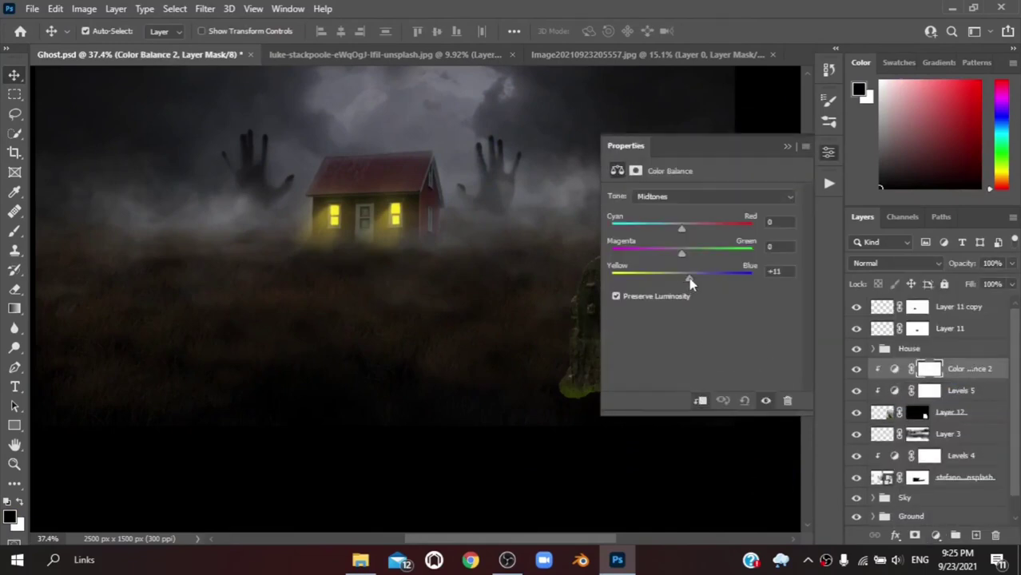
{"action": "left_click", "coordinate": [788, 145]}
{"action": "scroll", "coordinate": [739, 340], "scroll_direction": "down", "scroll_amount": 1}
{"action": "left_click", "coordinate": [934, 537]}
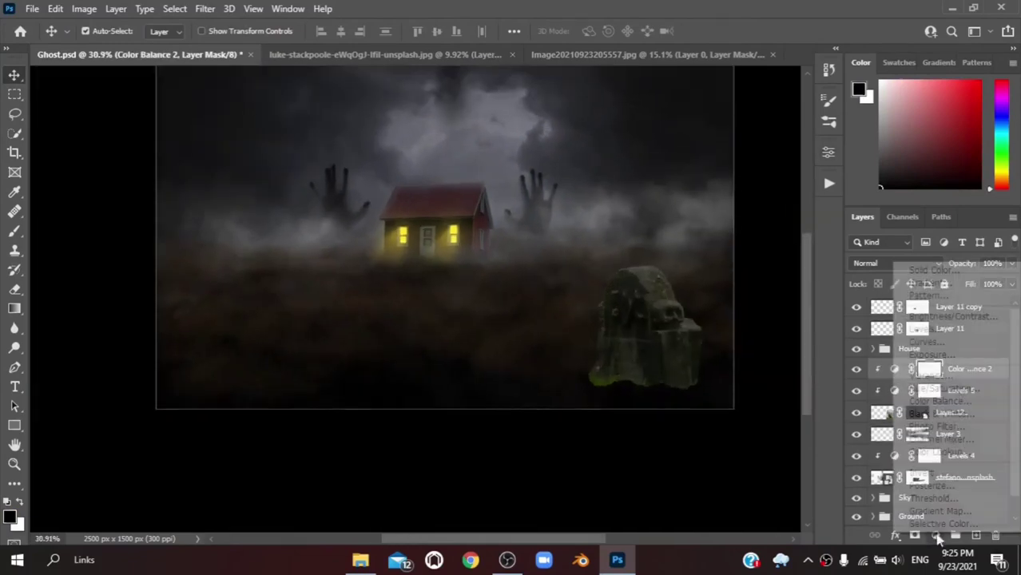
{"action": "left_click", "coordinate": [847, 314]}
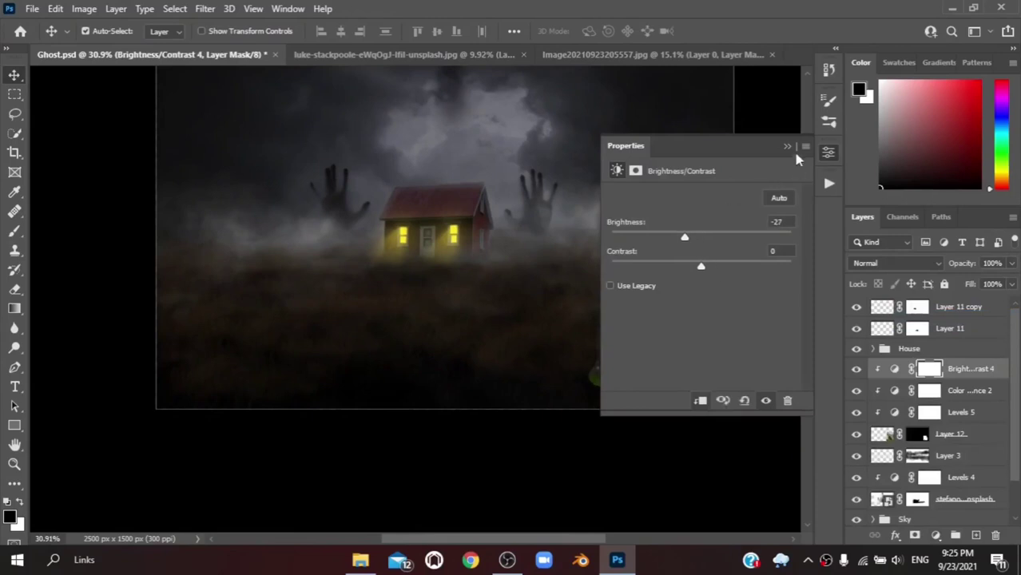
{"action": "left_click", "coordinate": [788, 146]}
{"action": "scroll", "coordinate": [691, 390], "scroll_direction": "up", "scroll_amount": 2}
- On the tombstone's mask, paint out the pale shape right of the skull with a 50 px brush
{"action": "left_click", "coordinate": [916, 435]}
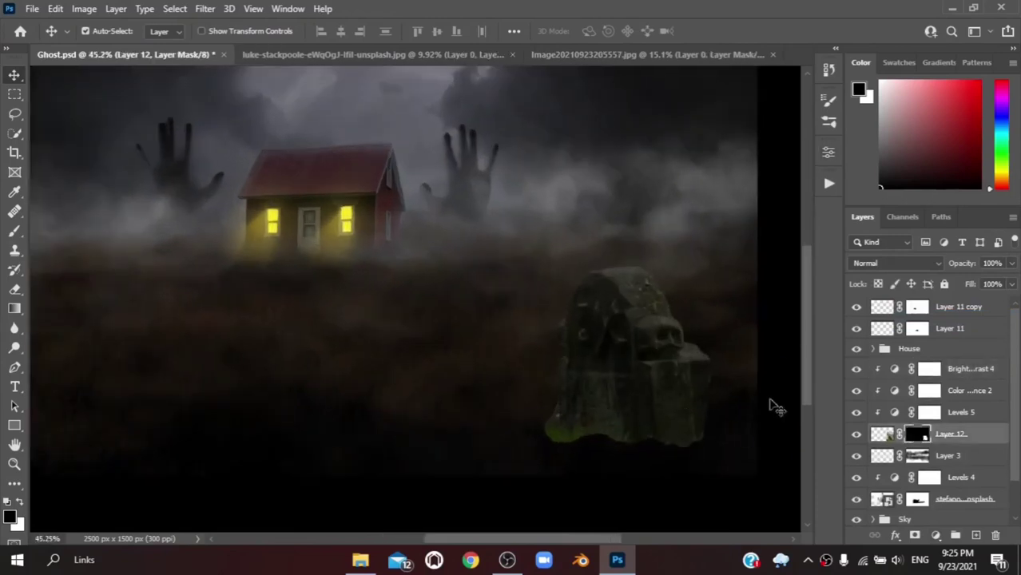
{"action": "key", "text": "b"}
{"action": "scroll", "coordinate": [668, 299], "scroll_direction": "up", "scroll_amount": 5}
{"action": "right_click", "coordinate": [681, 240]}
{"action": "key", "text": "Escape"}
{"action": "key", "text": "bracketleft"}
{"action": "key", "text": "bracketleft"}
{"action": "key", "text": "bracketleft"}
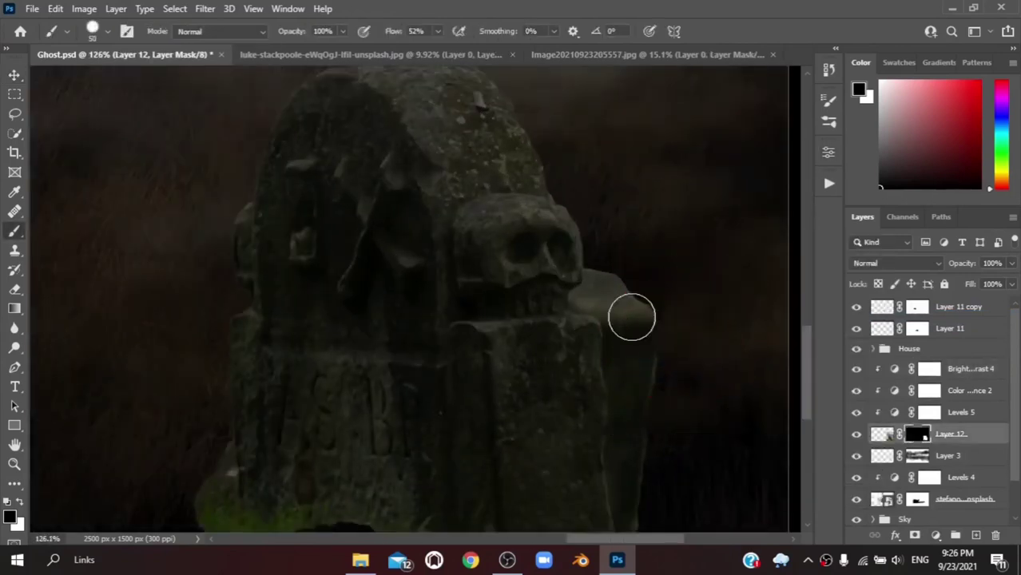
{"action": "scroll", "coordinate": [631, 314], "scroll_direction": "up", "scroll_amount": 4}
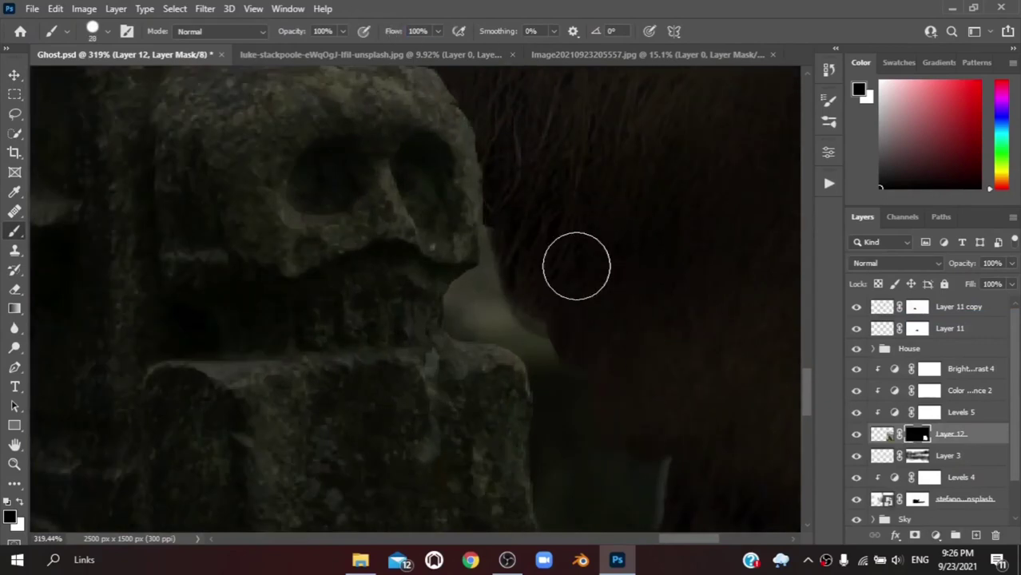
{"action": "left_click_drag", "start_coordinate": [552, 283], "coordinate": [604, 272]}
- Paint black with an 11 px brush along the tombstone's right edge to clear the fringe
{"action": "scroll", "coordinate": [572, 266], "scroll_direction": "down", "scroll_amount": 2}
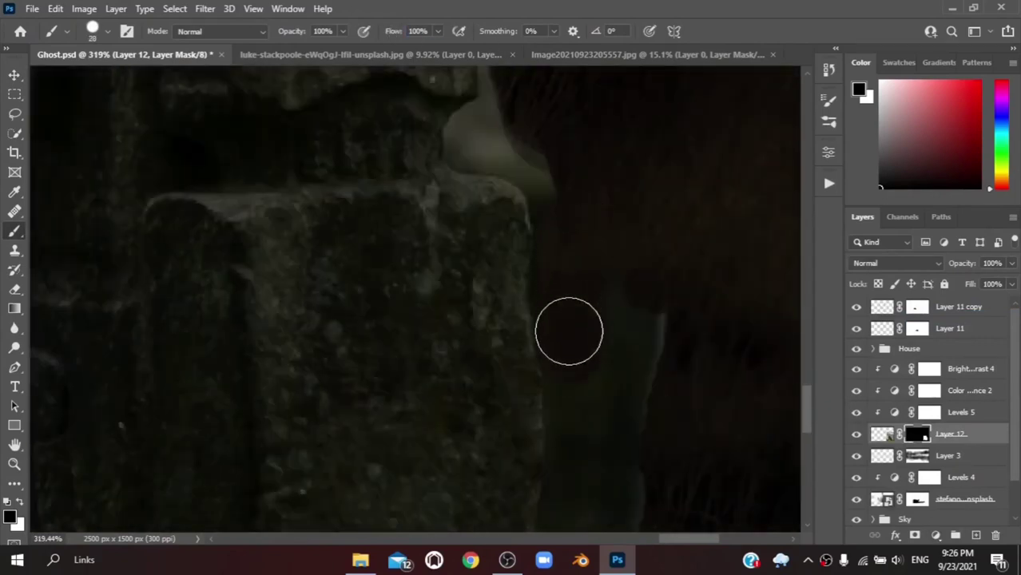
{"action": "scroll", "coordinate": [645, 426], "scroll_direction": "down", "scroll_amount": 3}
{"action": "mouse_move", "coordinate": [581, 109]}
{"action": "left_mouse_down"}
{"action": "mouse_move", "coordinate": [597, 444]}
{"action": "mouse_move", "coordinate": [576, 312]}
{"action": "mouse_move", "coordinate": [577, 148]}
{"action": "left_mouse_up"}
{"action": "scroll", "coordinate": [581, 290], "scroll_direction": "up", "scroll_amount": 2}
{"action": "scroll", "coordinate": [573, 190], "scroll_direction": "up", "scroll_amount": 3}
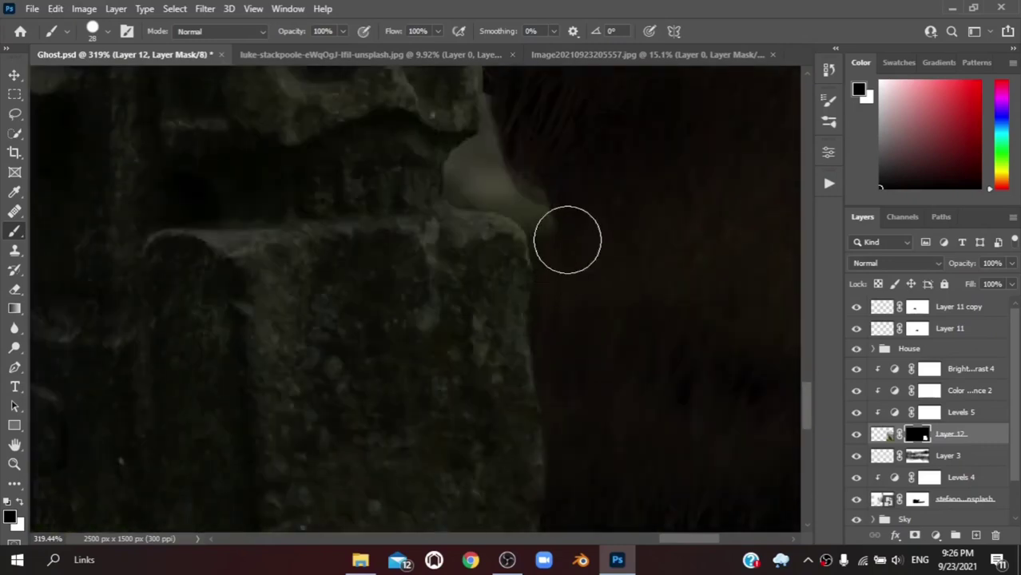
{"action": "mouse_move", "coordinate": [499, 188]}
{"action": "left_mouse_down"}
{"action": "mouse_move", "coordinate": [482, 149]}
{"action": "mouse_move", "coordinate": [447, 182]}
{"action": "mouse_move", "coordinate": [613, 320]}
{"action": "left_mouse_up"}
{"action": "scroll", "coordinate": [482, 150], "scroll_direction": "up", "scroll_amount": 5}
{"action": "scroll", "coordinate": [559, 245], "scroll_direction": "up", "scroll_amount": 2}
{"action": "scroll", "coordinate": [559, 246], "scroll_direction": "down", "scroll_amount": 3}
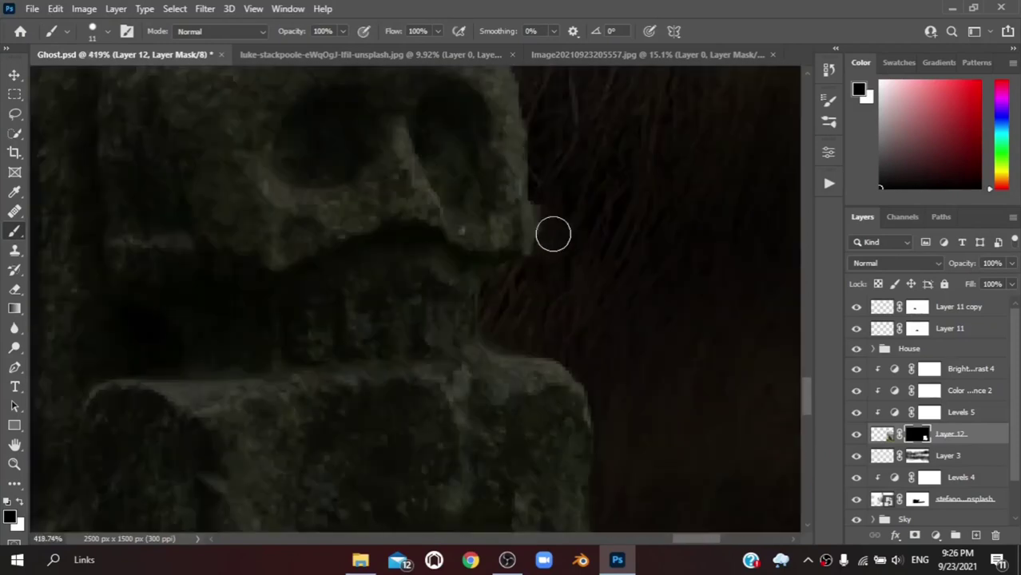
{"action": "scroll", "coordinate": [560, 295], "scroll_direction": "down", "scroll_amount": 3}
{"action": "scroll", "coordinate": [556, 244], "scroll_direction": "down", "scroll_amount": 3}
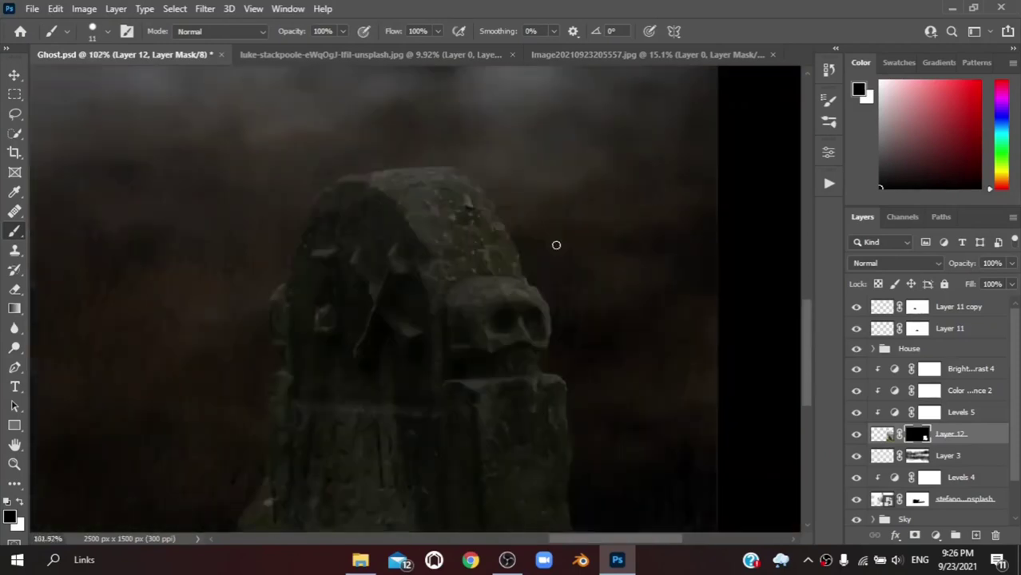
{"action": "scroll", "coordinate": [410, 310], "scroll_direction": "down", "scroll_amount": 3}
{"action": "scroll", "coordinate": [640, 480], "scroll_direction": "down", "scroll_amount": 1}
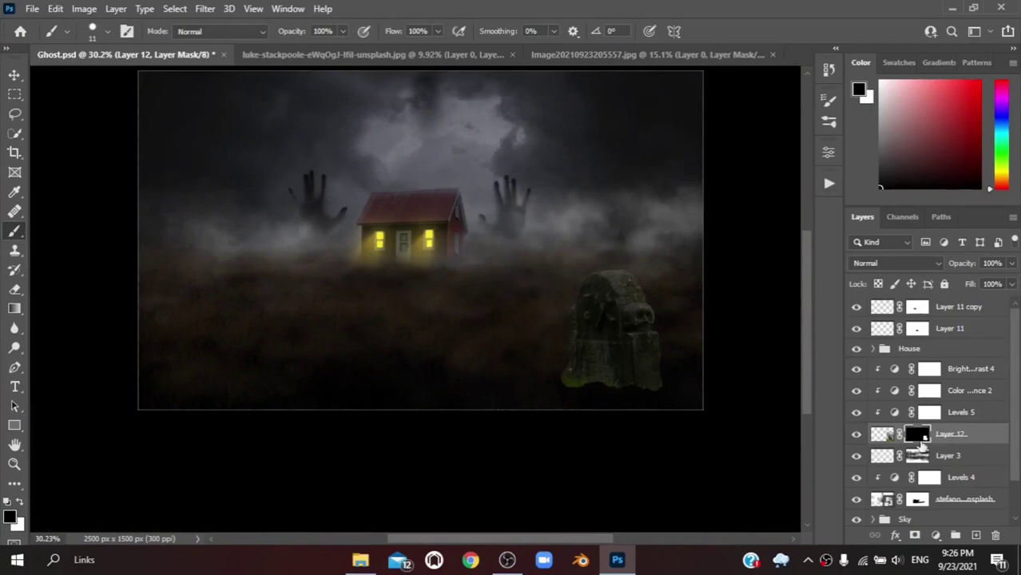
{"action": "scroll", "coordinate": [722, 400], "scroll_direction": "up", "scroll_amount": 1}
- Warm Color Balance 2's midtones with Red +10 and Green +1
{"action": "double_click", "coordinate": [894, 391]}
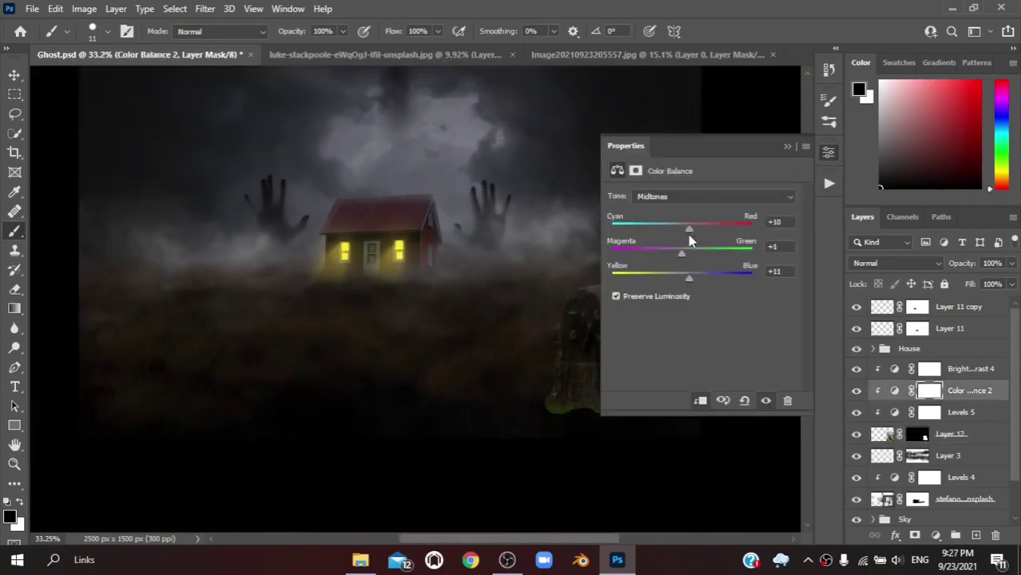
{"action": "left_click", "coordinate": [700, 396]}
{"action": "scroll", "coordinate": [700, 396], "scroll_direction": "up", "scroll_amount": 1}
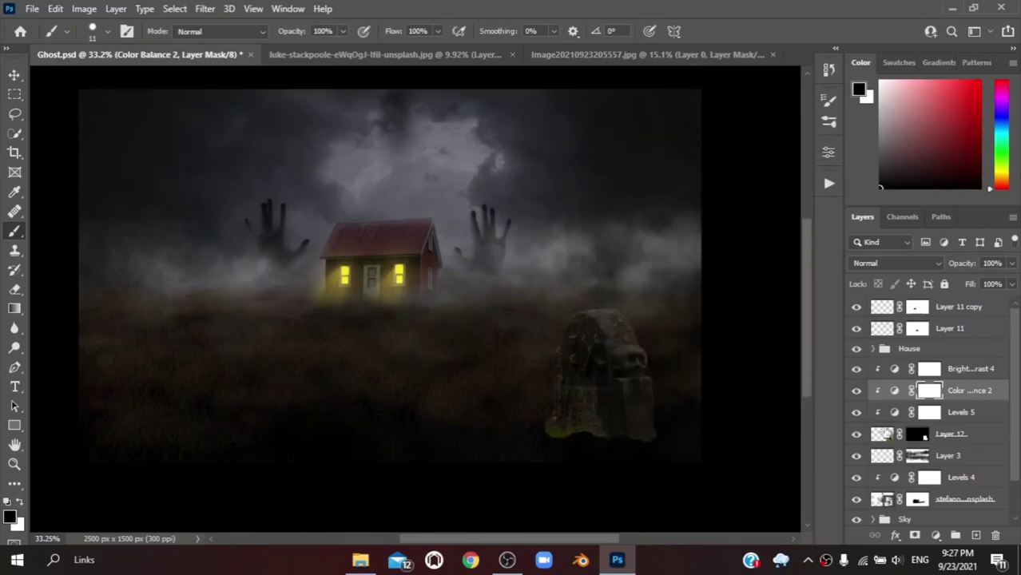
- Select Layer 12's mask and load the Dune Grass brush from the grass brushes
{"action": "left_click", "coordinate": [644, 350], "text": "ctrl"}
{"action": "right_click", "coordinate": [240, 248]}
{"action": "scroll", "coordinate": [296, 423], "scroll_direction": "down", "scroll_amount": 3}
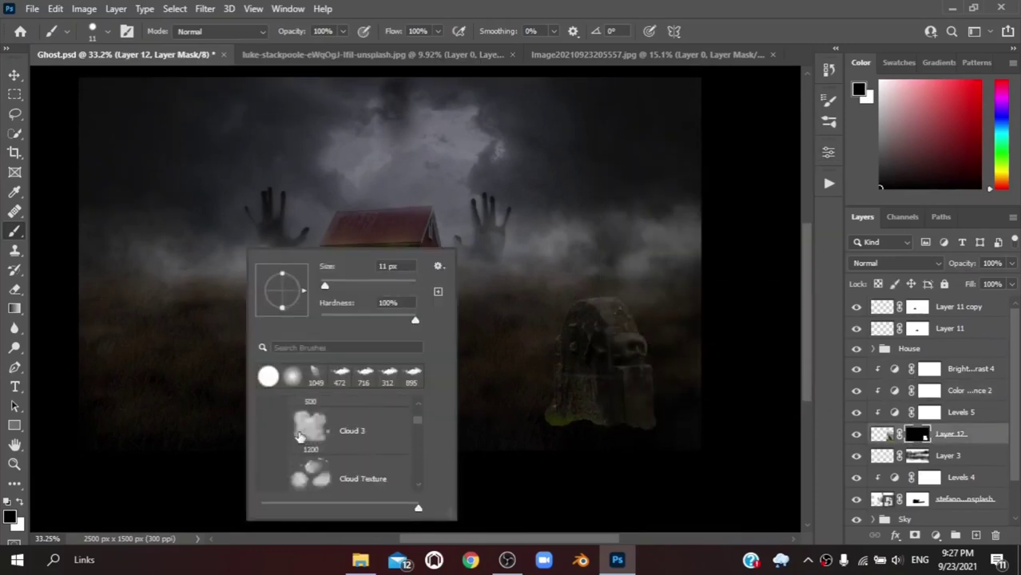
{"action": "scroll", "coordinate": [292, 431], "scroll_direction": "down", "scroll_amount": 3}
{"action": "scroll", "coordinate": [286, 442], "scroll_direction": "down", "scroll_amount": 2}
{"action": "scroll", "coordinate": [286, 442], "scroll_direction": "down", "scroll_amount": 2}
{"action": "left_click", "coordinate": [280, 474]}
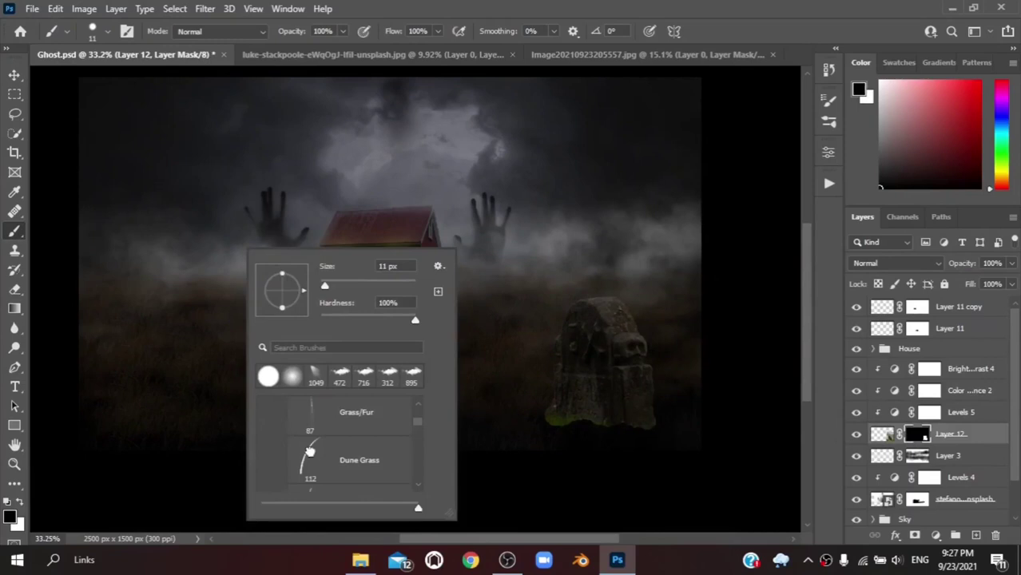
{"action": "double_click", "coordinate": [320, 408]}
- Enable Color Dynamics and raise the Angle Jitter on the Dune Grass brush
{"action": "left_click", "coordinate": [829, 121]}
{"action": "left_click", "coordinate": [571, 218]}
{"action": "left_click", "coordinate": [604, 162]}
{"action": "left_click_drag", "start_coordinate": [668, 254], "coordinate": [678, 254]}
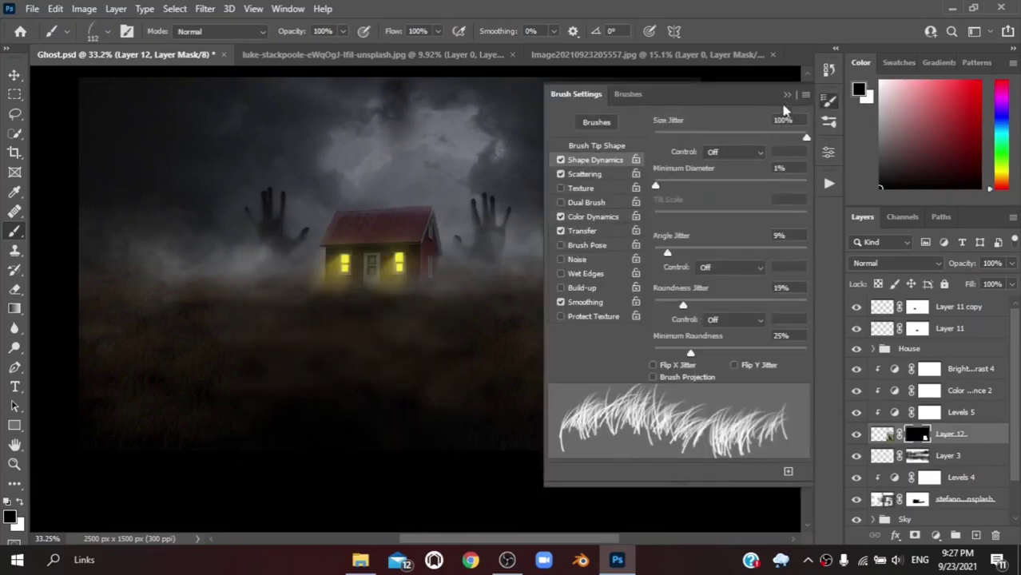
{"action": "left_click", "coordinate": [829, 101]}
{"action": "scroll", "coordinate": [566, 397], "scroll_direction": "up", "scroll_amount": 5}
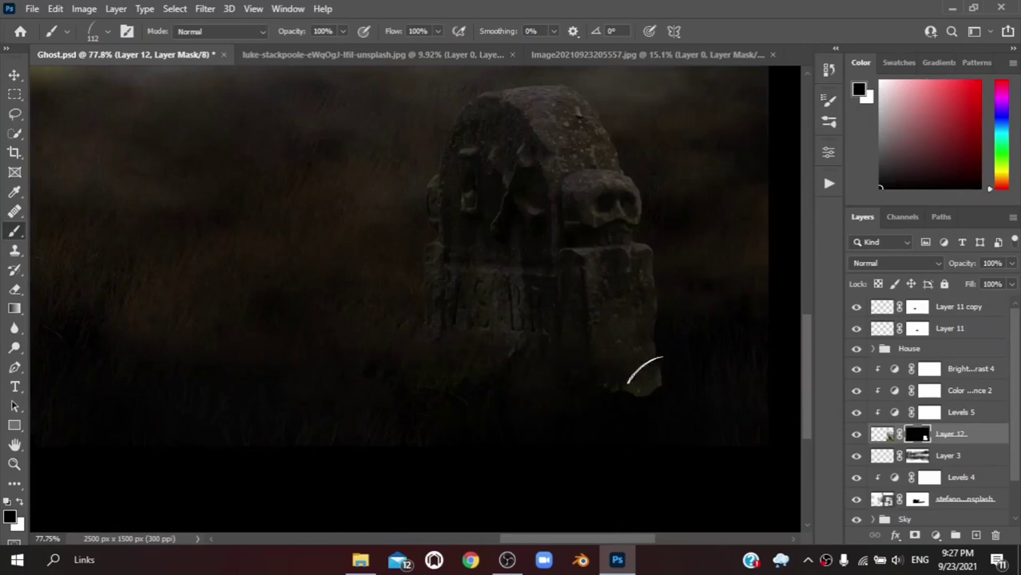
{"action": "scroll", "coordinate": [538, 402], "scroll_direction": "down", "scroll_amount": 5}
{"action": "scroll", "coordinate": [536, 315], "scroll_direction": "up", "scroll_amount": 3}
{"action": "scroll", "coordinate": [534, 331], "scroll_direction": "down", "scroll_amount": 1}
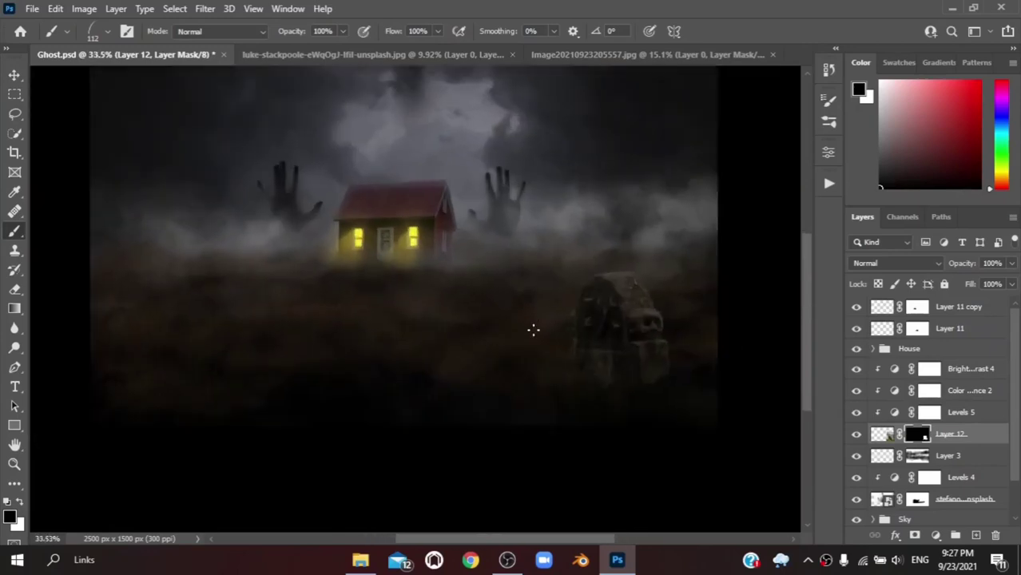
- Add a clipped Hue/Saturation layer at Saturation -7 and move it below Levels 5
{"action": "left_click", "coordinate": [885, 372]}
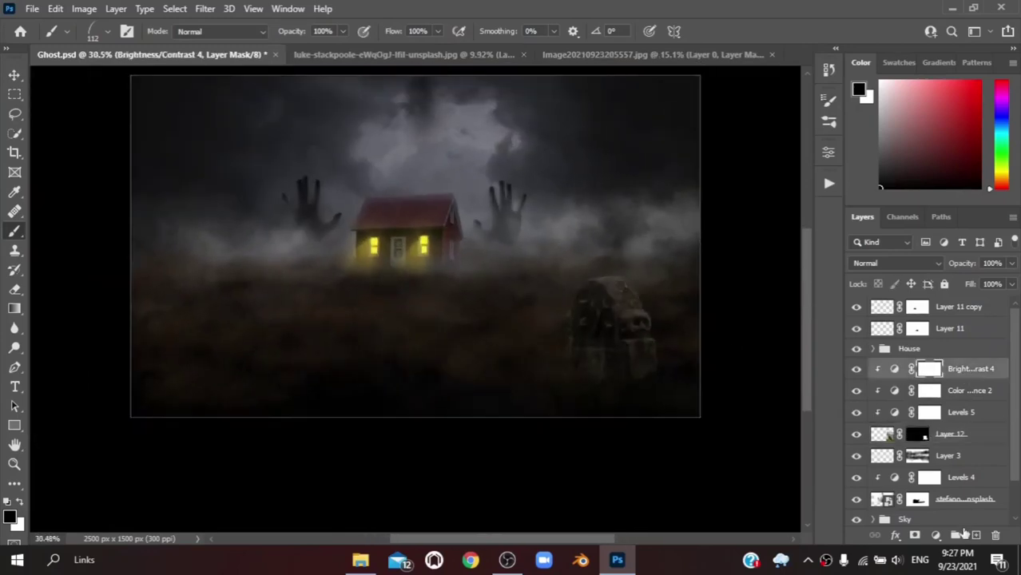
{"action": "left_click", "coordinate": [938, 537]}
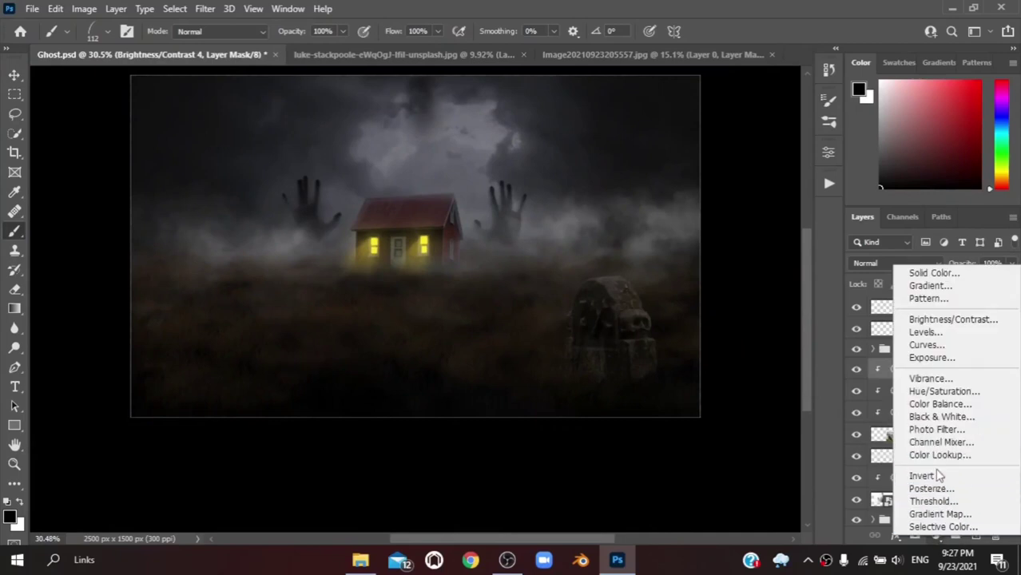
{"action": "left_click", "coordinate": [943, 391]}
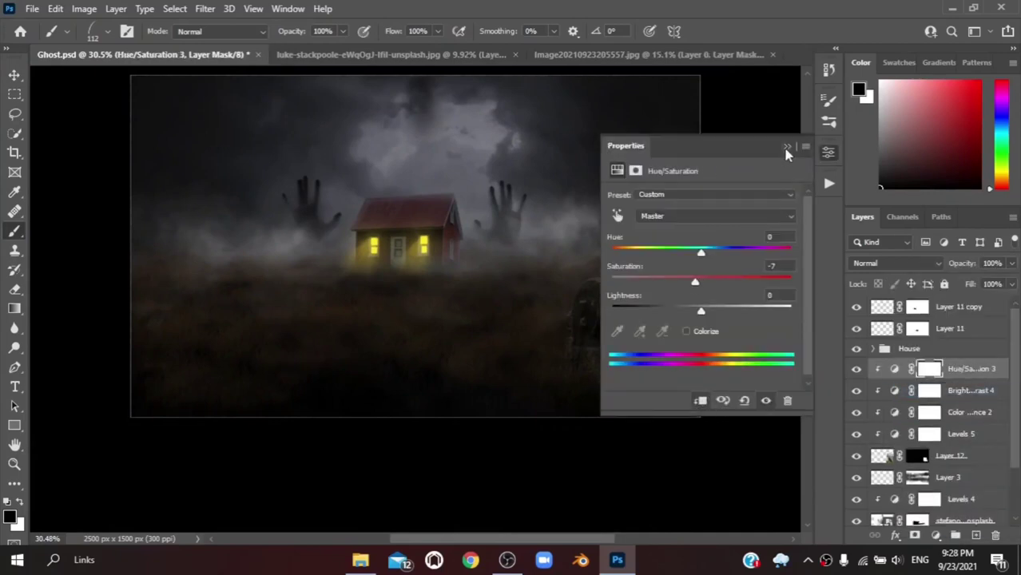
{"action": "left_click", "coordinate": [787, 148]}
{"action": "left_click_drag", "start_coordinate": [963, 369], "coordinate": [955, 444]}
{"action": "scroll", "coordinate": [675, 340], "scroll_direction": "up", "scroll_amount": 5}
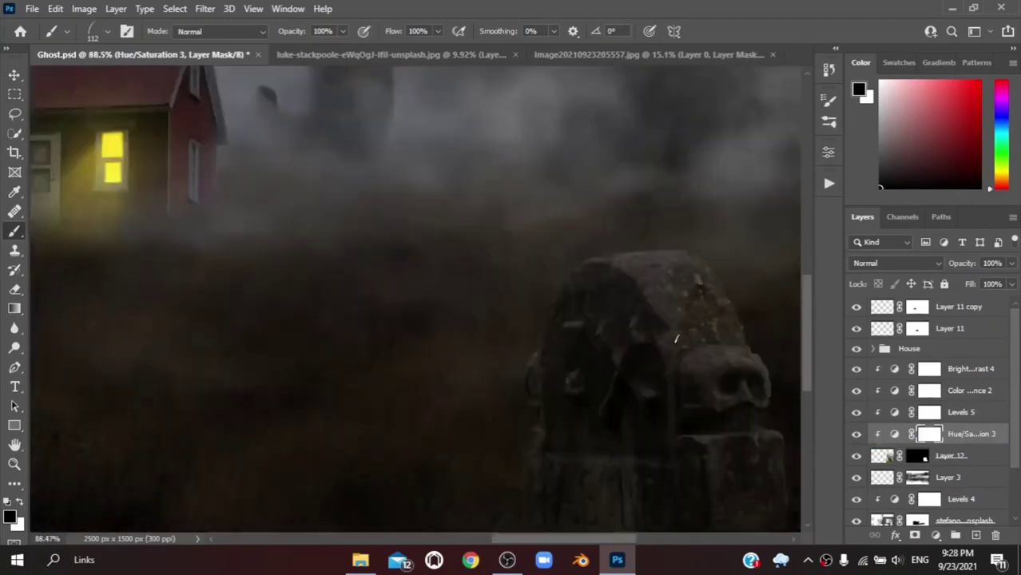
- Scale the Layer 12 tombstone up to about 103%
{"action": "key", "text": "ctrl+0"}
{"action": "key", "text": "alt+bracketleft"}
{"action": "key", "text": "ctrl+t"}
{"action": "left_click_drag", "start_coordinate": [557, 206], "coordinate": [553, 200]}
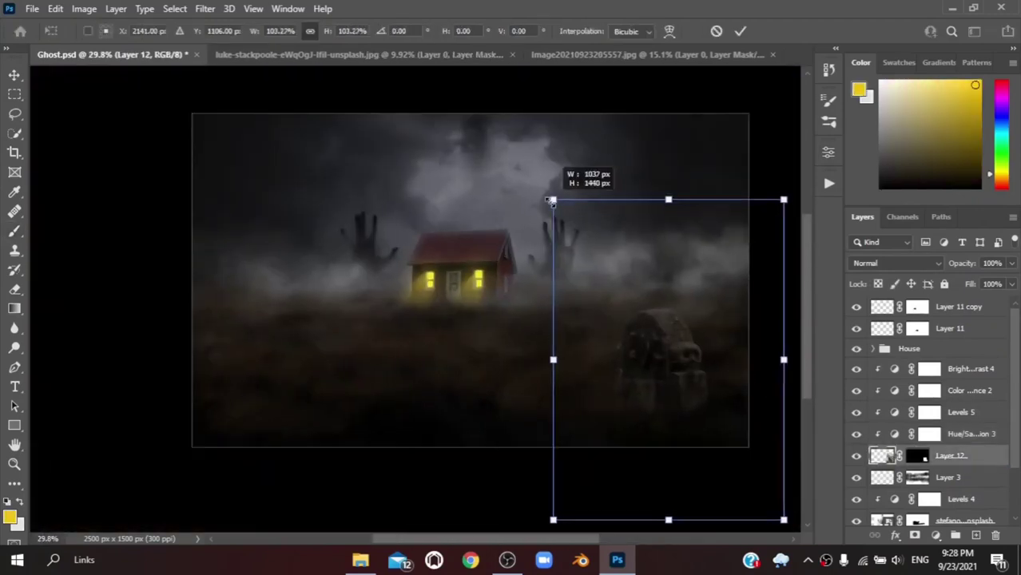
{"action": "left_click", "coordinate": [741, 31]}
- Add an empty layer above Layer 3
{"action": "key", "text": "b"}
{"action": "scroll", "coordinate": [616, 376], "scroll_direction": "up", "scroll_amount": 2}
{"action": "key", "text": "alt+bracketleft"}
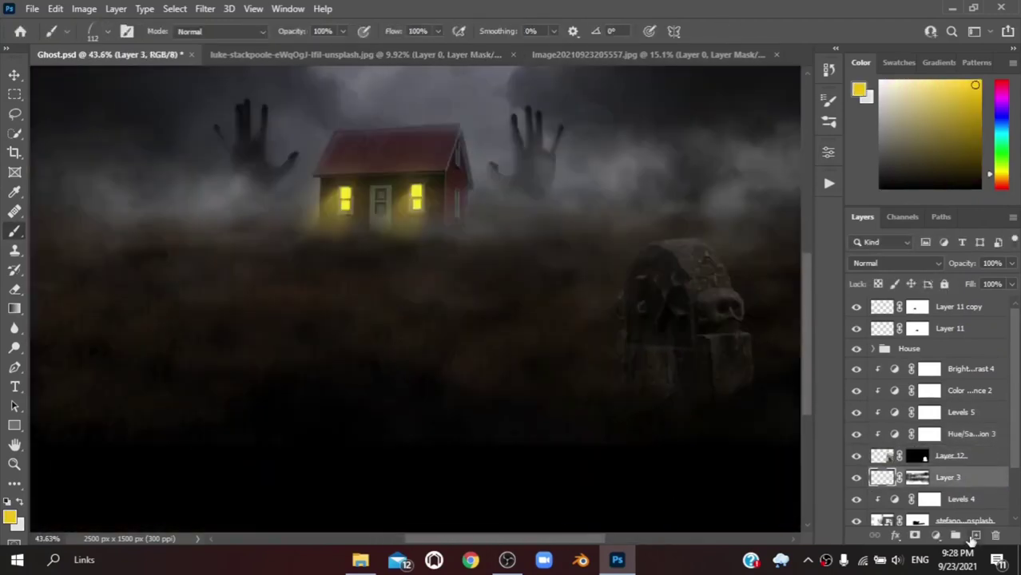
{"action": "left_click", "coordinate": [975, 537]}
{"action": "scroll", "coordinate": [713, 430], "scroll_direction": "up", "scroll_amount": 3}
- Paint a soft black ground shadow on Layer 13, mask it, and set opacity to 48%
{"action": "right_click", "coordinate": [341, 207]}
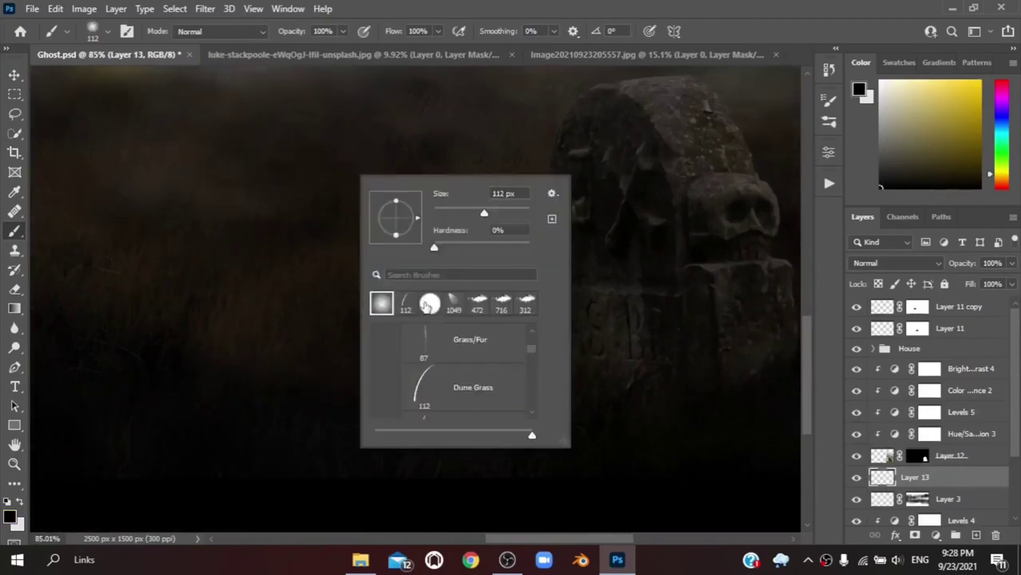
{"action": "key", "text": "Escape"}
{"action": "scroll", "coordinate": [645, 365], "scroll_direction": "down", "scroll_amount": 3}
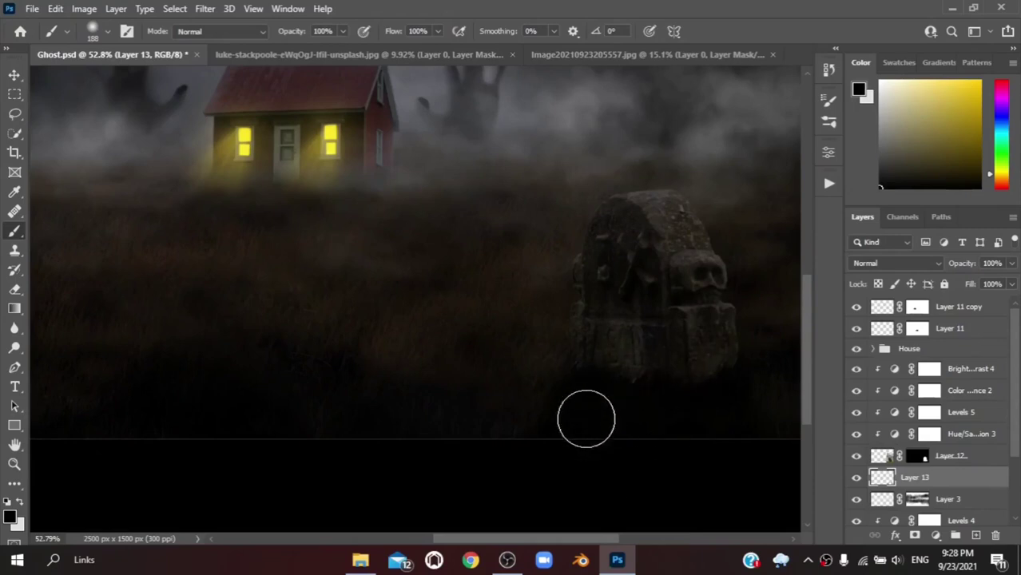
{"action": "left_click", "coordinate": [915, 536]}
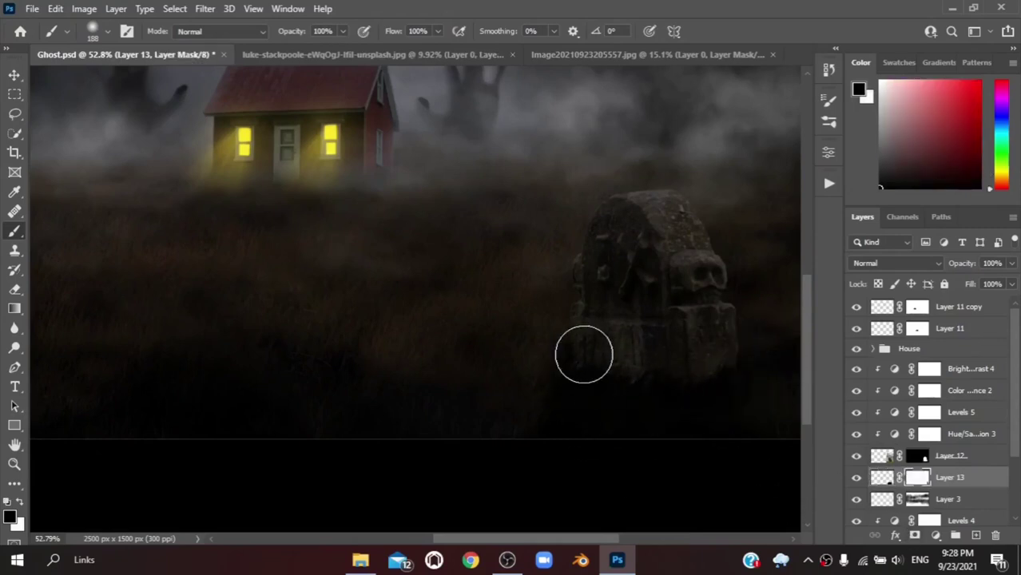
{"action": "scroll", "coordinate": [629, 412], "scroll_direction": "down", "scroll_amount": 3}
{"action": "scroll", "coordinate": [629, 412], "scroll_direction": "up", "scroll_amount": 2}
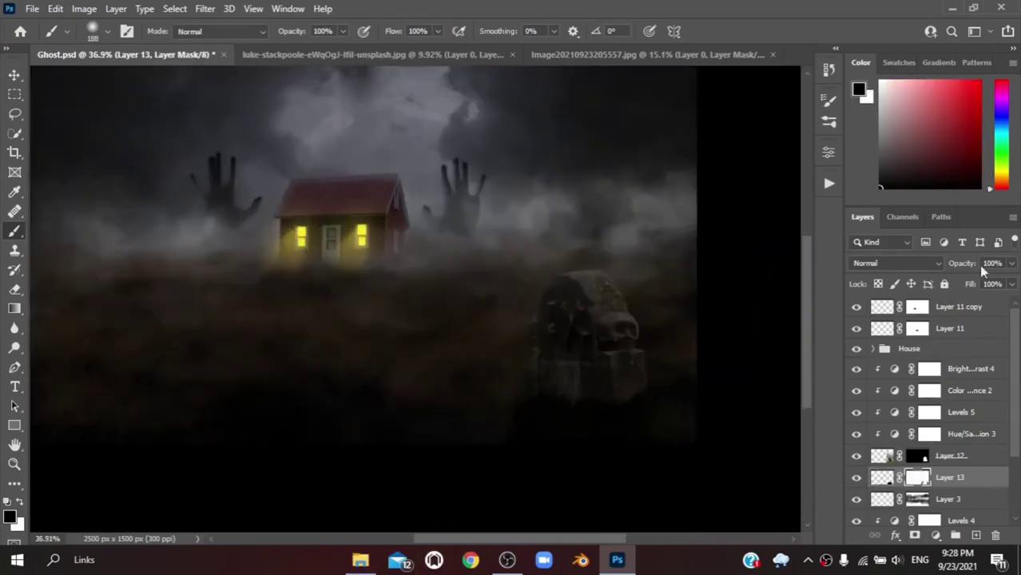
{"action": "left_click_drag", "start_coordinate": [955, 264], "coordinate": [951, 264]}
{"action": "scroll", "coordinate": [485, 349], "scroll_direction": "up", "scroll_amount": 4}
{"action": "scroll", "coordinate": [485, 349], "scroll_direction": "up", "scroll_amount": 4}
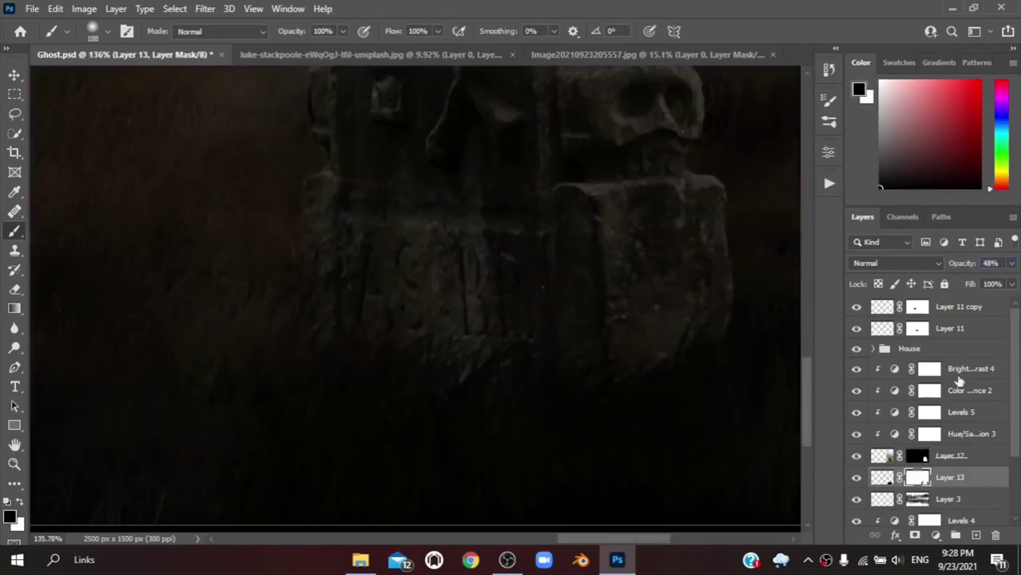
- Add Layer 14 above Brightness/Contrast 4 and paint black over the tombstone's base
{"action": "left_click", "coordinate": [959, 371]}
{"action": "left_click", "coordinate": [976, 536]}
{"action": "mouse_move", "coordinate": [635, 395]}
{"action": "left_mouse_down"}
{"action": "mouse_move", "coordinate": [422, 320]}
{"action": "mouse_move", "coordinate": [693, 275]}
{"action": "left_mouse_up"}
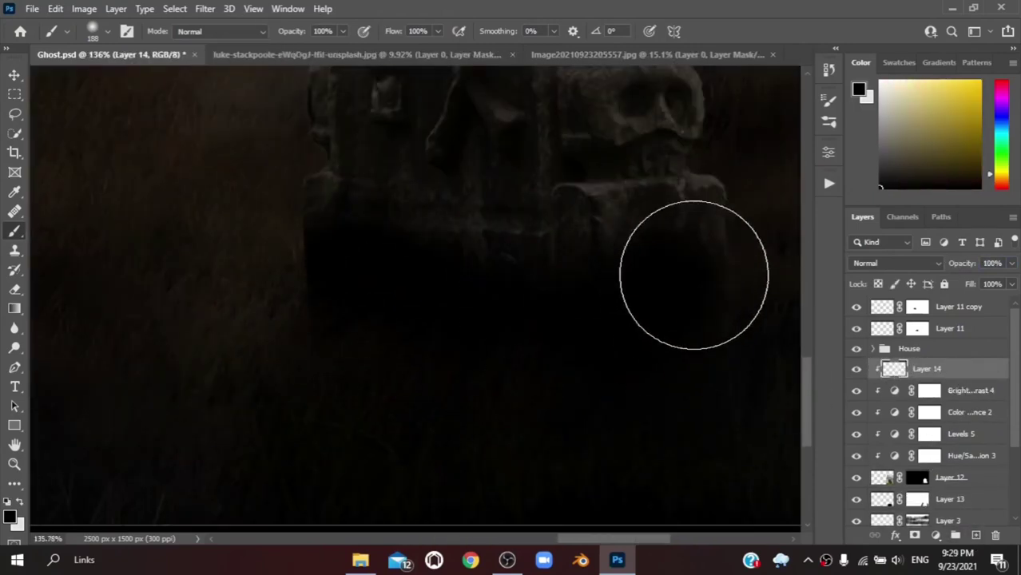
- Lower Layer 14's opacity to 41% so the black shading becomes faint
{"action": "left_click_drag", "start_coordinate": [969, 264], "coordinate": [950, 270]}
{"action": "scroll", "coordinate": [583, 276], "scroll_direction": "down", "scroll_amount": 2}
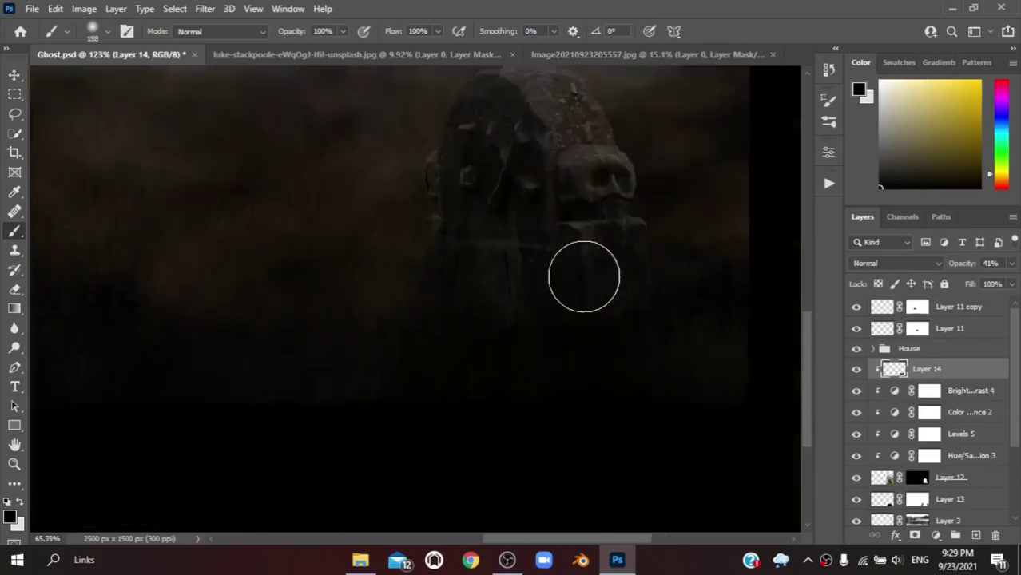
{"action": "scroll", "coordinate": [668, 262], "scroll_direction": "down", "scroll_amount": 3}
{"action": "scroll", "coordinate": [581, 255], "scroll_direction": "up", "scroll_amount": 2}
{"action": "scroll", "coordinate": [632, 441], "scroll_direction": "down", "scroll_amount": 3}
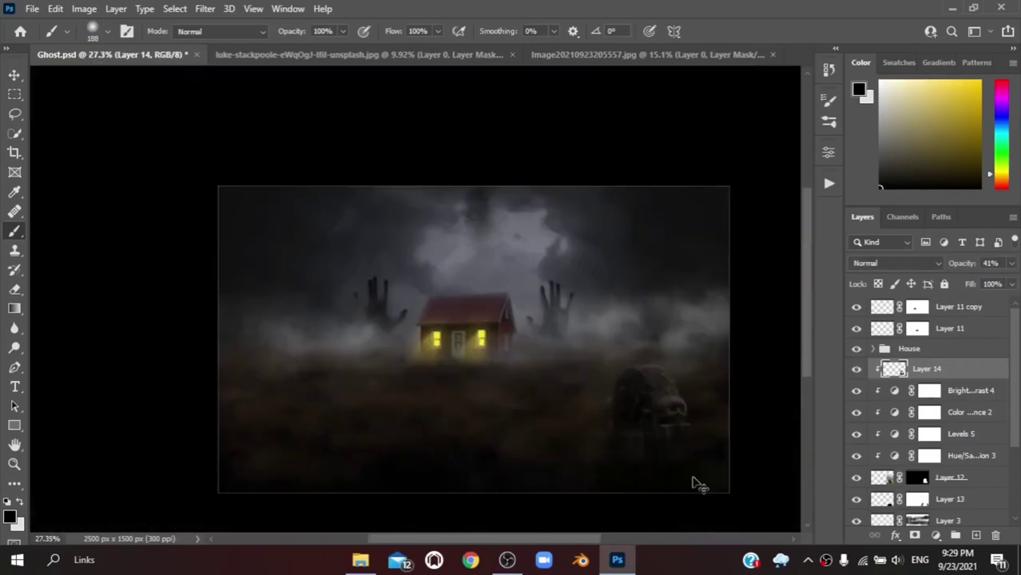
{"action": "scroll", "coordinate": [680, 468], "scroll_direction": "up", "scroll_amount": 1}
{"action": "scroll", "coordinate": [438, 370], "scroll_direction": "down", "scroll_amount": 1}
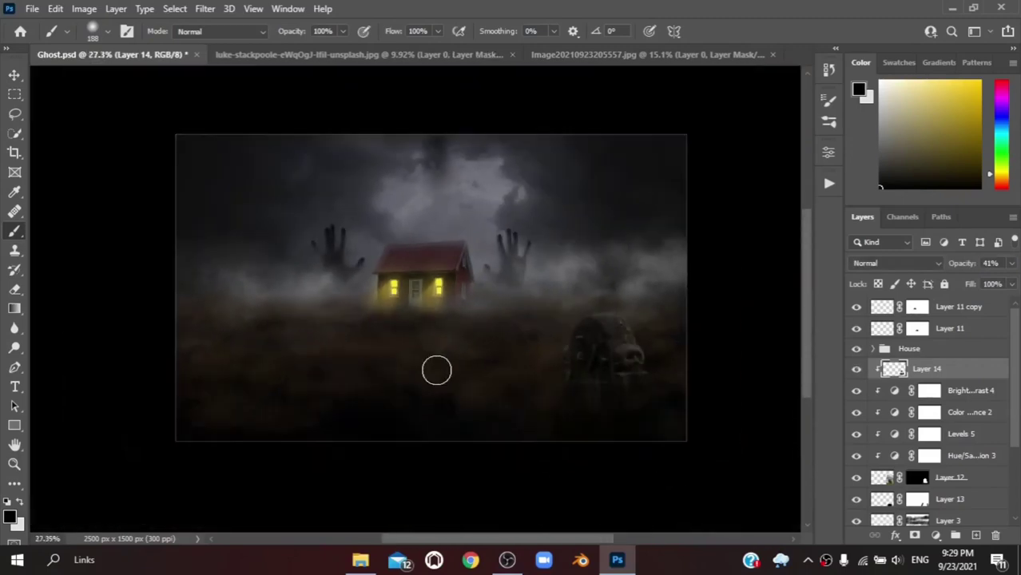
{"action": "scroll", "coordinate": [438, 368], "scroll_direction": "up", "scroll_amount": 1}
- Review Brightness/Contrast 4 at -45 brightness, then add empty Layer 15 above Layer 14
{"action": "double_click", "coordinate": [895, 391]}
{"action": "left_click", "coordinate": [841, 370]}
{"action": "scroll", "coordinate": [685, 326], "scroll_direction": "up", "scroll_amount": 3}
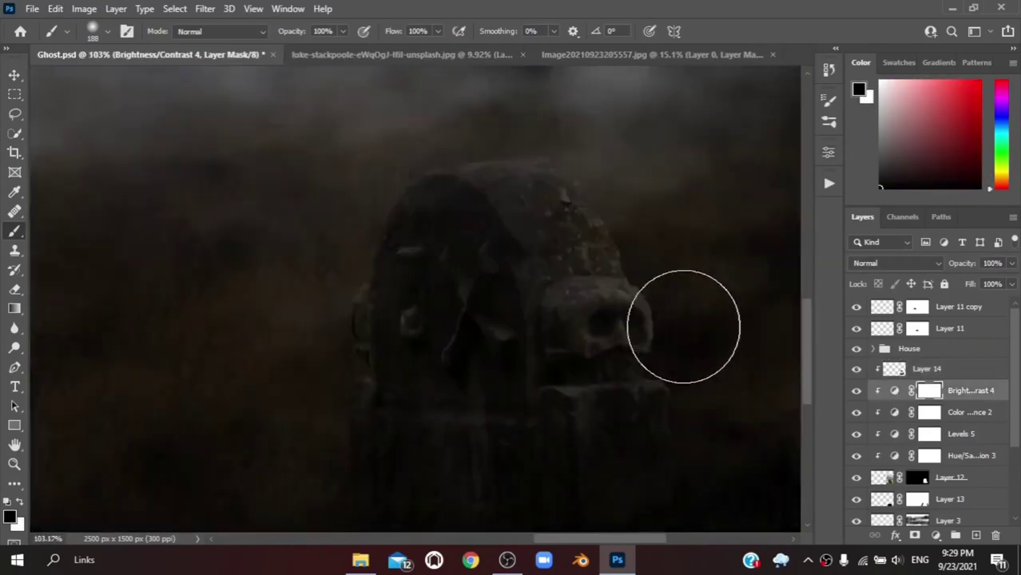
{"action": "scroll", "coordinate": [673, 323], "scroll_direction": "down", "scroll_amount": 1}
{"action": "scroll", "coordinate": [673, 327], "scroll_direction": "down", "scroll_amount": 3}
{"action": "scroll", "coordinate": [673, 327], "scroll_direction": "up", "scroll_amount": 1}
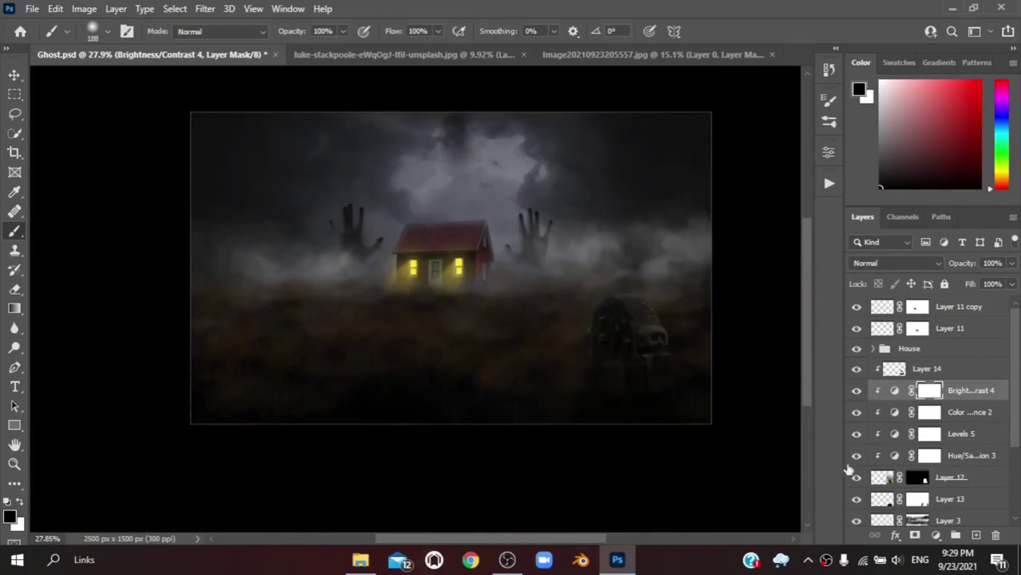
{"action": "left_click", "coordinate": [977, 536]}
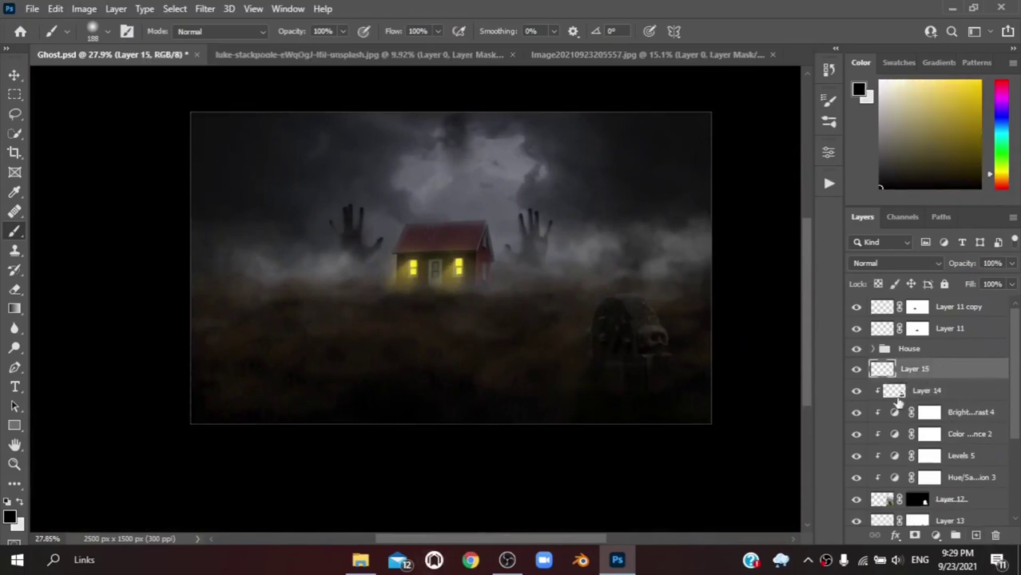
- Clip Layer 15 to Layer 14 and paint light grey highlights on the tombstone
{"action": "left_click", "coordinate": [881, 379], "text": "alt"}
{"action": "scroll", "coordinate": [479, 240], "scroll_direction": "up", "scroll_amount": 3}
{"action": "left_click", "coordinate": [631, 304], "text": "alt"}
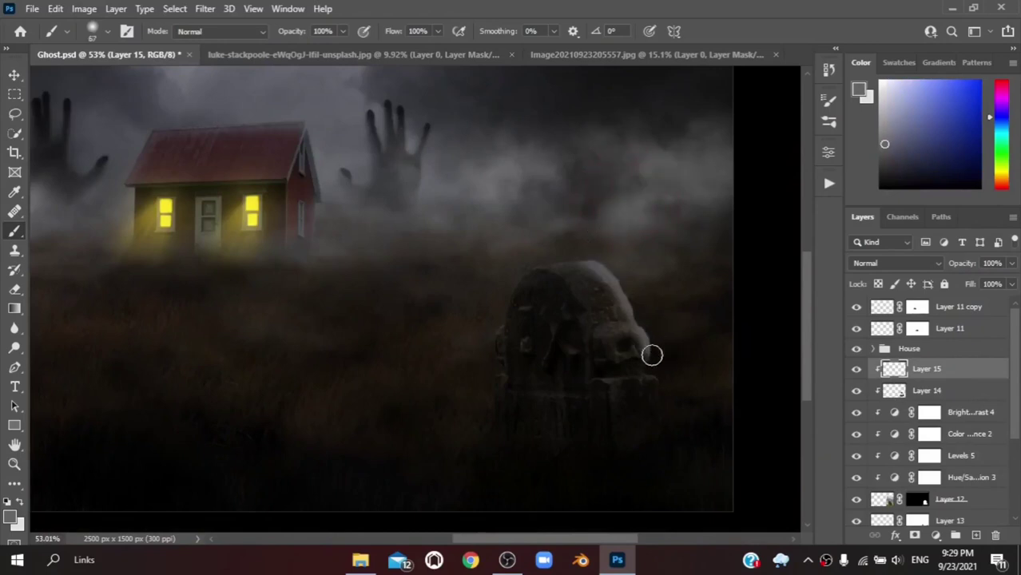
- Split Layer 15's Underlying Layer Blend If black slider to 0/205
{"action": "double_click", "coordinate": [978, 376]}
{"action": "left_click_drag", "start_coordinate": [566, 24], "coordinate": [704, 14]}
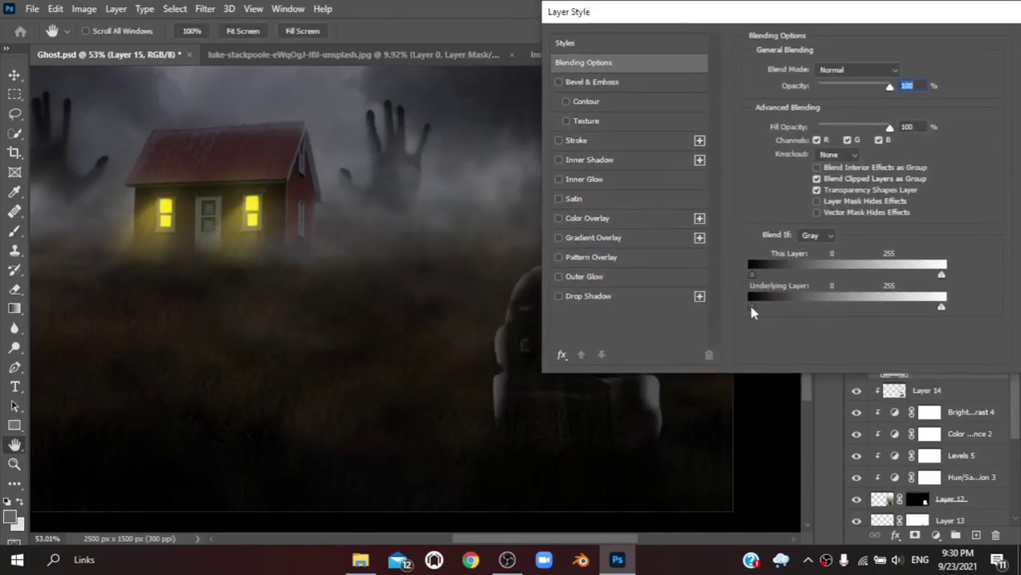
{"action": "left_click_drag", "start_coordinate": [752, 308], "coordinate": [823, 308]}
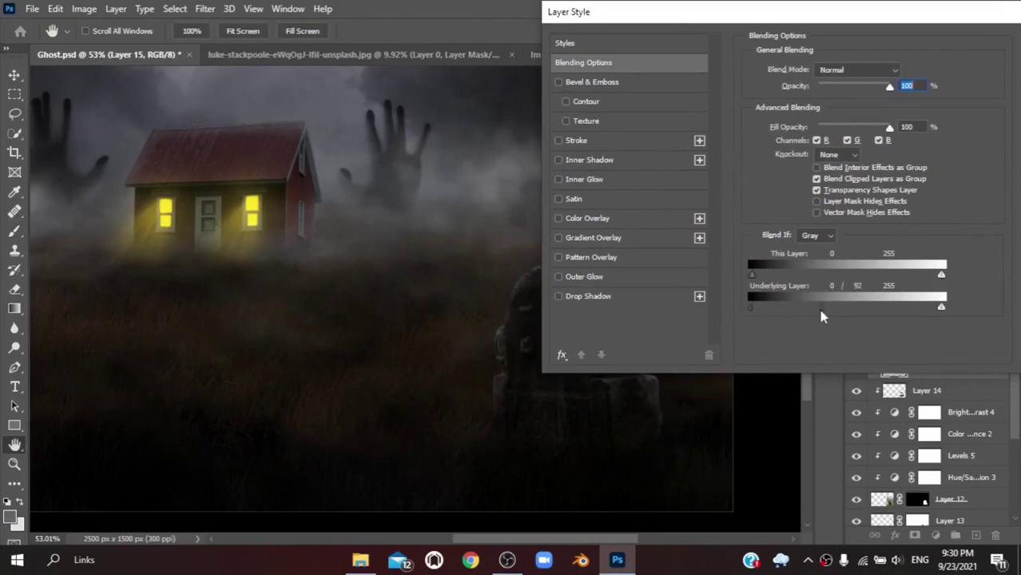
{"action": "left_click_drag", "start_coordinate": [879, 11], "coordinate": [261, 72]}
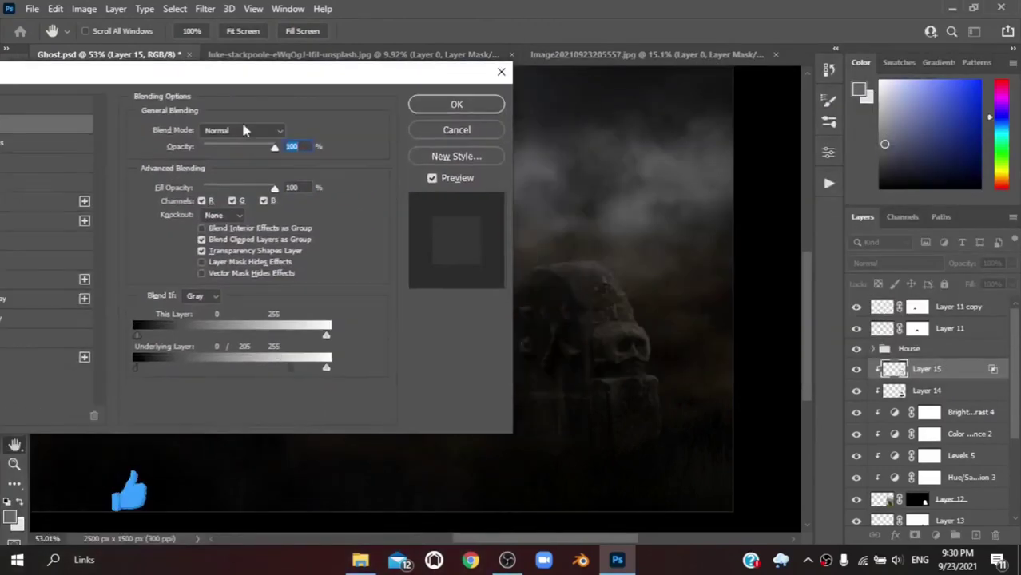
{"action": "key", "text": "Return"}
- Try grouping the layers from Layer 15 down to Levels 4, then undo it
{"action": "key", "text": "ctrl+0"}
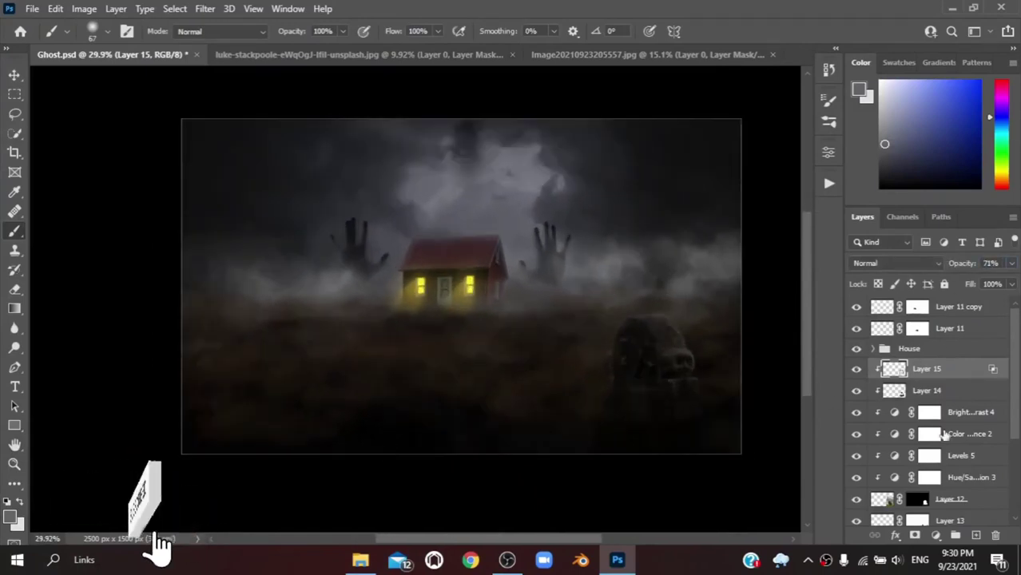
{"action": "scroll", "coordinate": [947, 377], "scroll_direction": "down", "scroll_amount": 3}
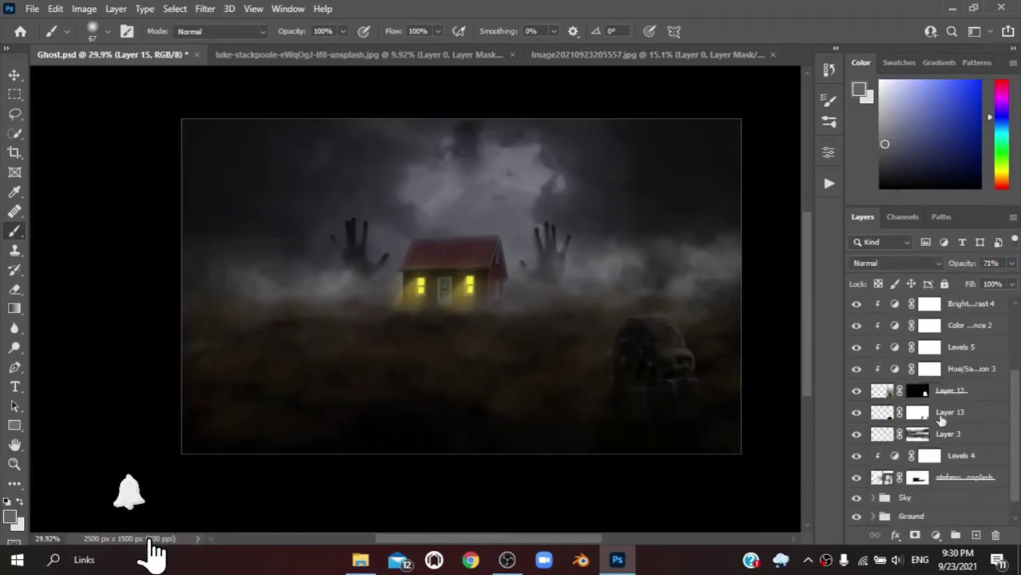
{"action": "left_click", "coordinate": [899, 435], "text": "shift"}
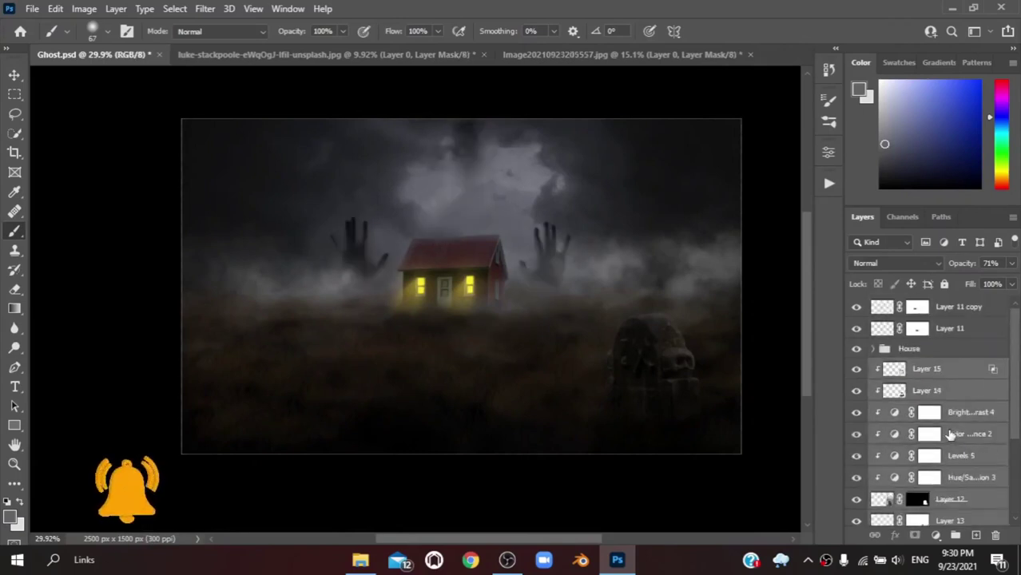
{"action": "key", "text": "ctrl+g"}
{"action": "key", "text": "ctrl+z"}
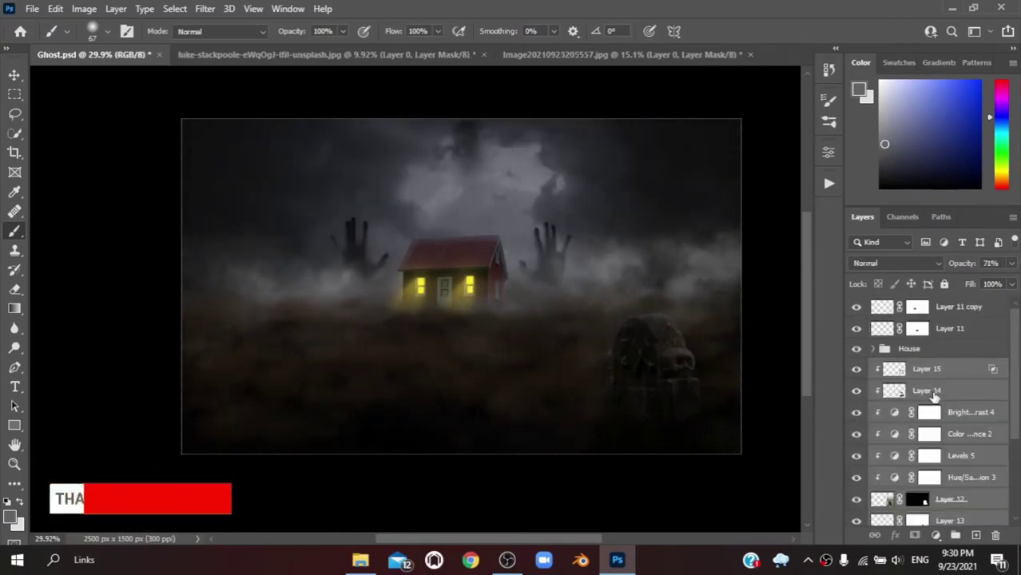
{"action": "scroll", "coordinate": [951, 396], "scroll_direction": "down", "scroll_amount": 2}
- Group the tombstone layers and name the group Grave
{"action": "scroll", "coordinate": [958, 457], "scroll_direction": "up", "scroll_amount": 2}
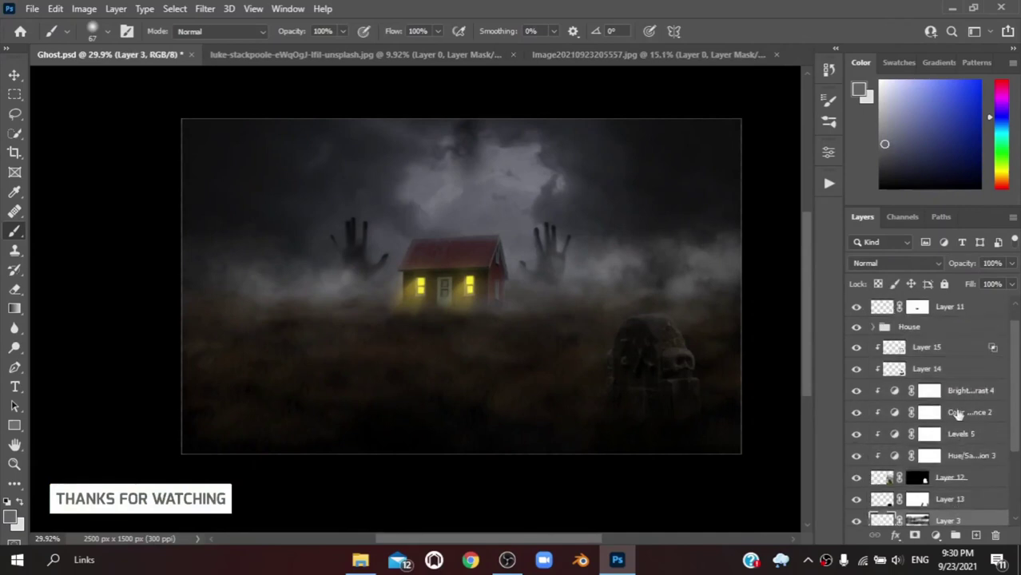
{"action": "key", "text": "ctrl+g"}
{"action": "double_click", "coordinate": [911, 367]}
{"action": "type", "text": "Gra"}
{"action": "key", "text": "Return"}
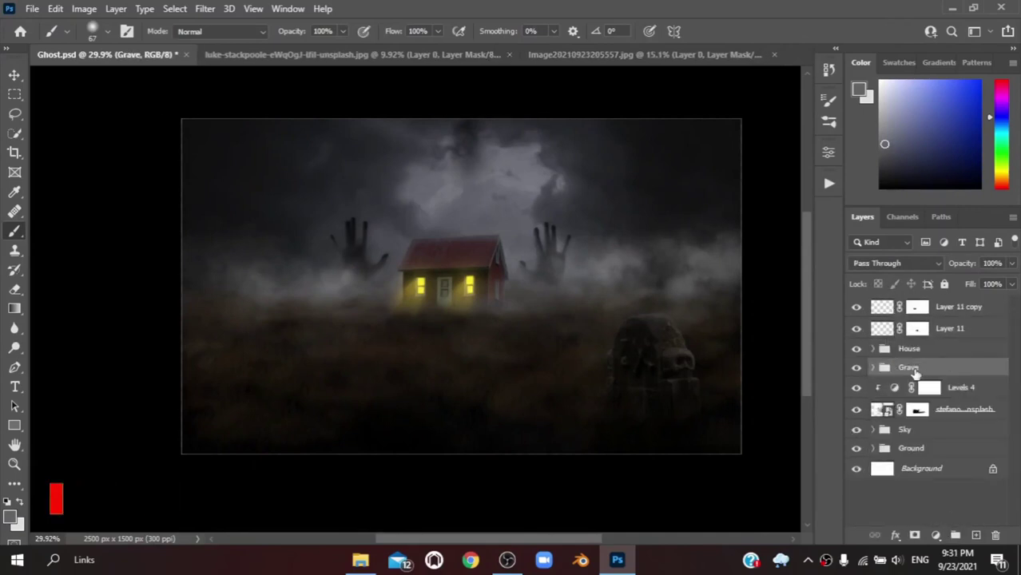
- Add a clipped Color Balance above Levels 4 with Red -6 and Blue +20
{"action": "scroll", "coordinate": [639, 360], "scroll_direction": "up", "scroll_amount": 1}
{"action": "left_click", "coordinate": [959, 387]}
{"action": "left_click", "coordinate": [936, 535]}
{"action": "left_click", "coordinate": [943, 402]}
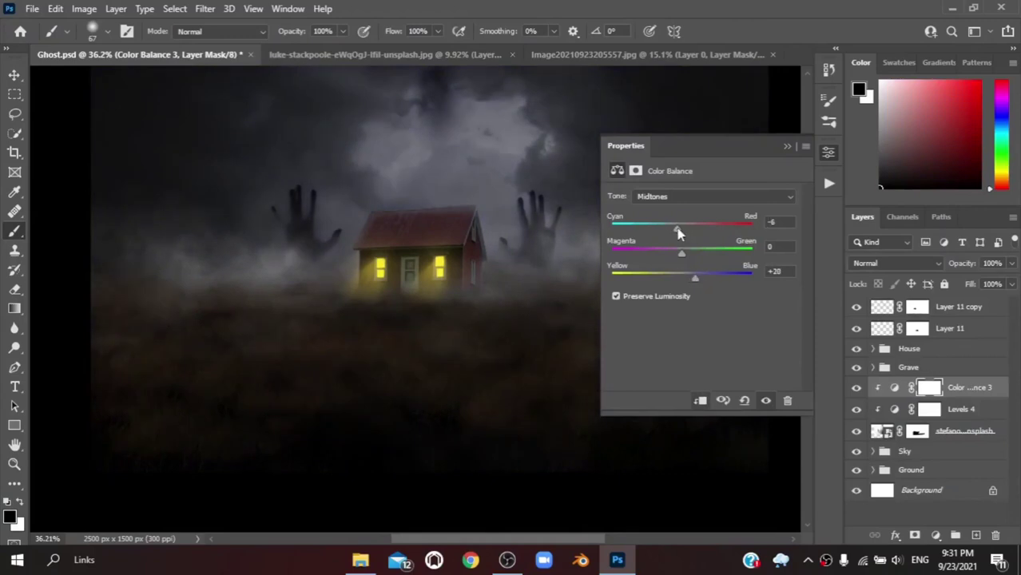
{"action": "left_click", "coordinate": [819, 279]}
{"action": "scroll", "coordinate": [684, 324], "scroll_direction": "down", "scroll_amount": 1}
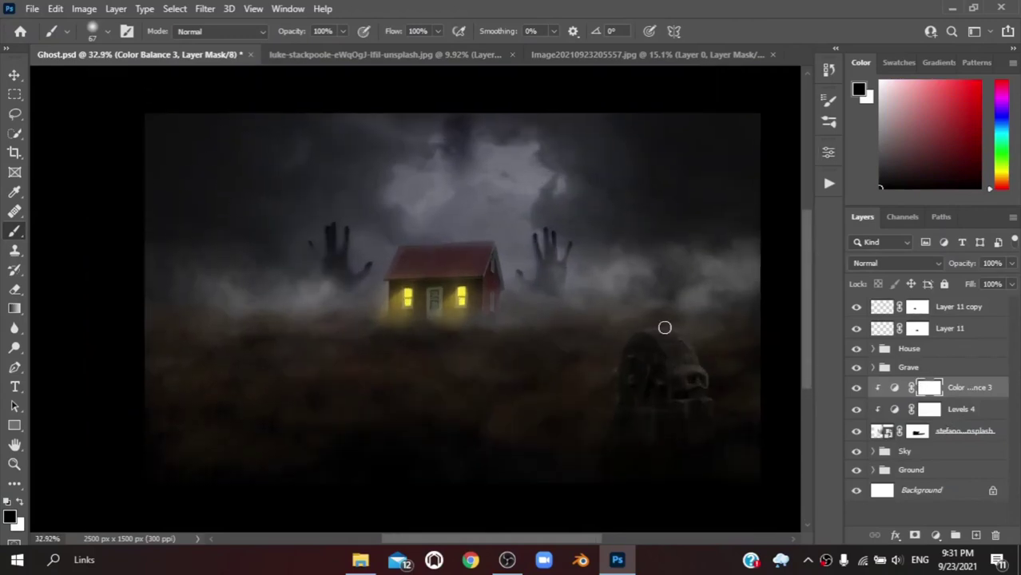
- On a new top layer, paint fog with a roughly 921 px cloud brush from Effects
{"action": "key", "text": "ctrl+shift+alt+n"}
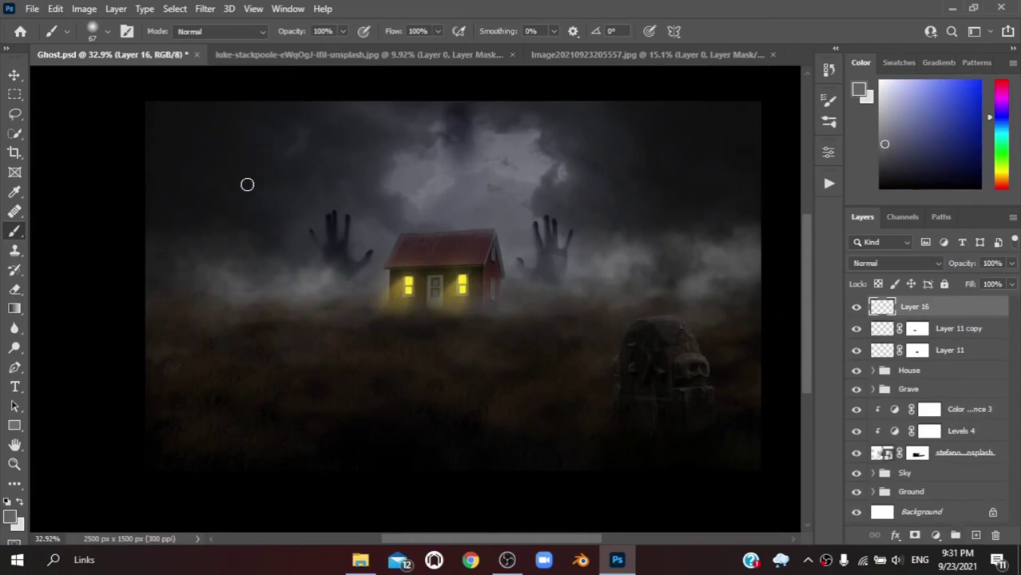
{"action": "right_click", "coordinate": [248, 182]}
{"action": "scroll", "coordinate": [284, 369], "scroll_direction": "down", "scroll_amount": 3}
{"action": "left_click", "coordinate": [314, 370]}
{"action": "scroll", "coordinate": [314, 371], "scroll_direction": "down", "scroll_amount": 1}
{"action": "left_click", "coordinate": [287, 358]}
{"action": "left_click", "coordinate": [287, 345]}
{"action": "left_click", "coordinate": [320, 391]}
{"action": "key", "text": "Return"}
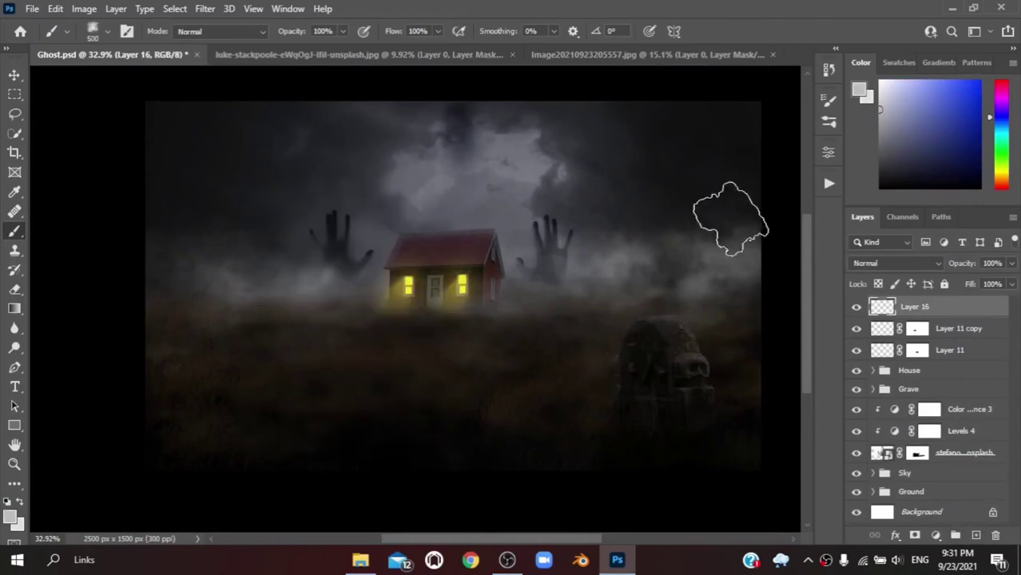
{"action": "scroll", "coordinate": [444, 370], "scroll_direction": "down", "scroll_amount": 1}
{"action": "mouse_move", "coordinate": [206, 399]}
{"action": "left_mouse_down"}
{"action": "mouse_move", "coordinate": [281, 436]}
{"action": "mouse_move", "coordinate": [581, 400]}
{"action": "mouse_move", "coordinate": [486, 415]}
{"action": "left_mouse_up"}
- Mask the fog layer and brush much of it away at 20% flow
{"action": "scroll", "coordinate": [488, 432], "scroll_direction": "up", "scroll_amount": 1}
{"action": "left_click", "coordinate": [935, 535]}
{"action": "left_click_drag", "start_coordinate": [264, 384], "coordinate": [212, 371]}
{"action": "left_click", "coordinate": [419, 31]}
{"action": "mouse_move", "coordinate": [200, 240]}
{"action": "left_mouse_down"}
{"action": "mouse_move", "coordinate": [228, 228]}
{"action": "mouse_move", "coordinate": [741, 239]}
{"action": "mouse_move", "coordinate": [296, 411]}
{"action": "mouse_move", "coordinate": [527, 291]}
{"action": "left_mouse_up"}
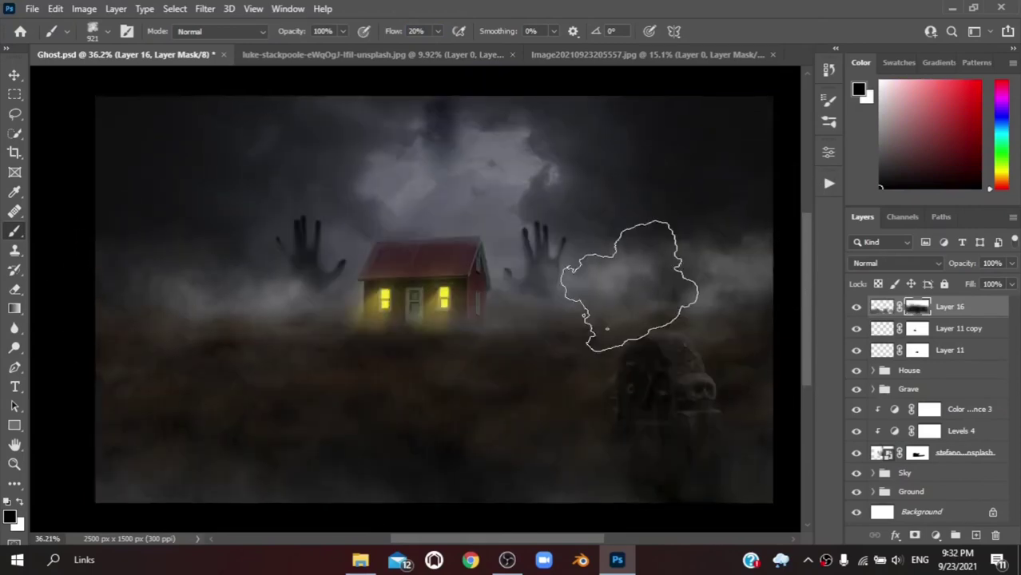
{"action": "scroll", "coordinate": [579, 319], "scroll_direction": "down", "scroll_amount": 1}
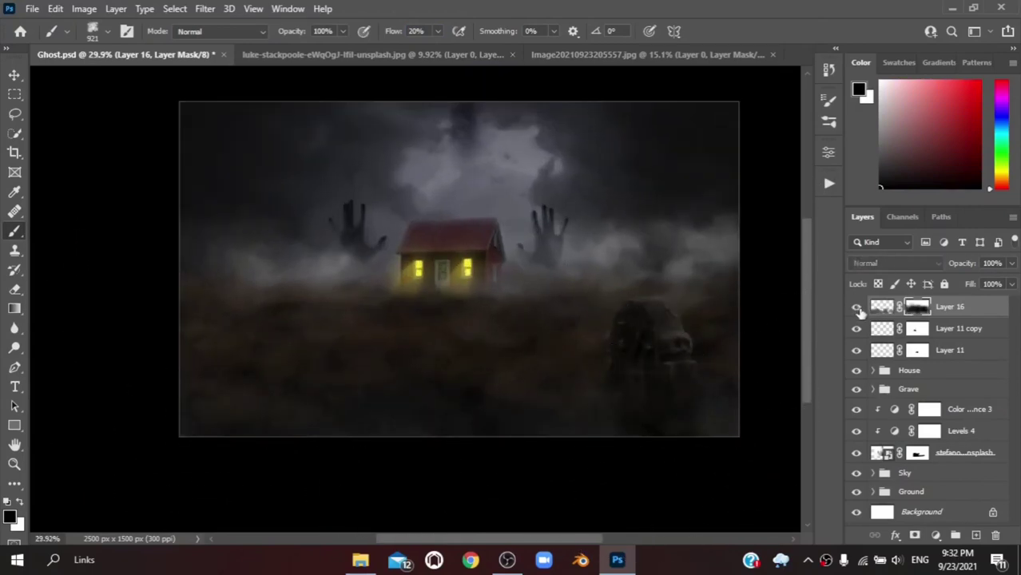
{"action": "scroll", "coordinate": [641, 306], "scroll_direction": "up", "scroll_amount": 1}
{"action": "scroll", "coordinate": [641, 306], "scroll_direction": "down", "scroll_amount": 1}
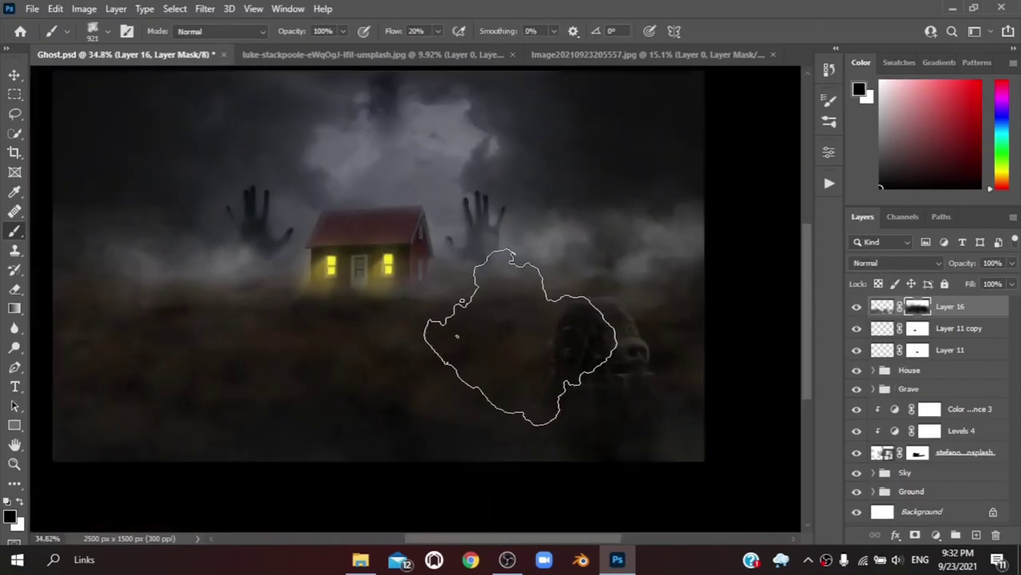
- Add empty Layer 17 above the Grave group
{"action": "left_click", "coordinate": [909, 390]}
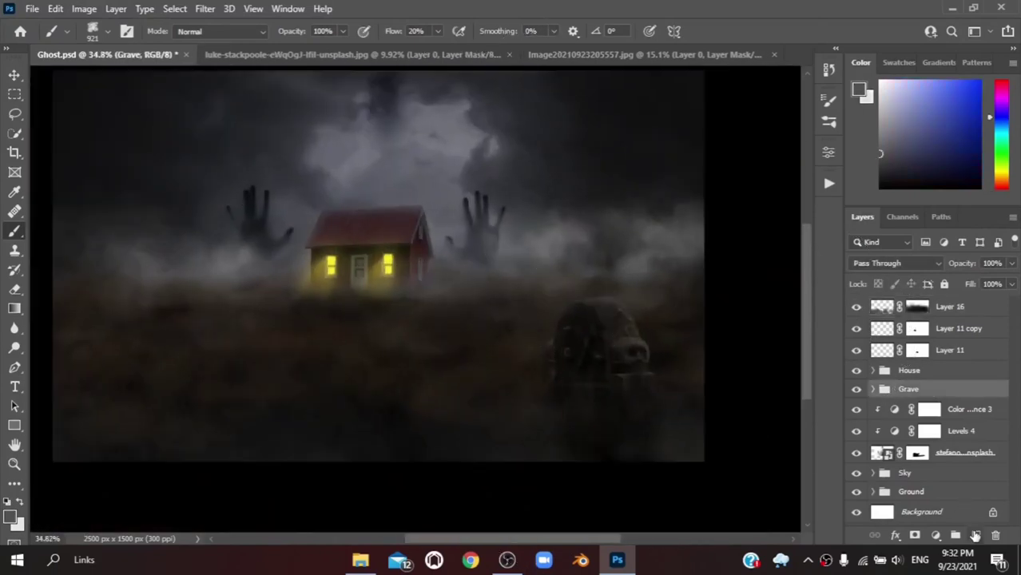
{"action": "left_click", "coordinate": [976, 535]}
{"action": "scroll", "coordinate": [491, 342], "scroll_direction": "up", "scroll_amount": 1}
{"action": "scroll", "coordinate": [491, 342], "scroll_direction": "up", "scroll_amount": 2}
{"action": "right_click", "coordinate": [543, 228]}
- Sample yellow from the lit house window and paint two glowing eyes on the skull
{"action": "key", "text": "Escape"}
{"action": "key", "text": "bracketleft"}
{"action": "key", "text": "bracketleft"}
{"action": "key", "text": "bracketleft"}
{"action": "key", "text": "bracketleft"}
{"action": "key", "text": "bracketleft"}
{"action": "key", "text": "bracketleft"}
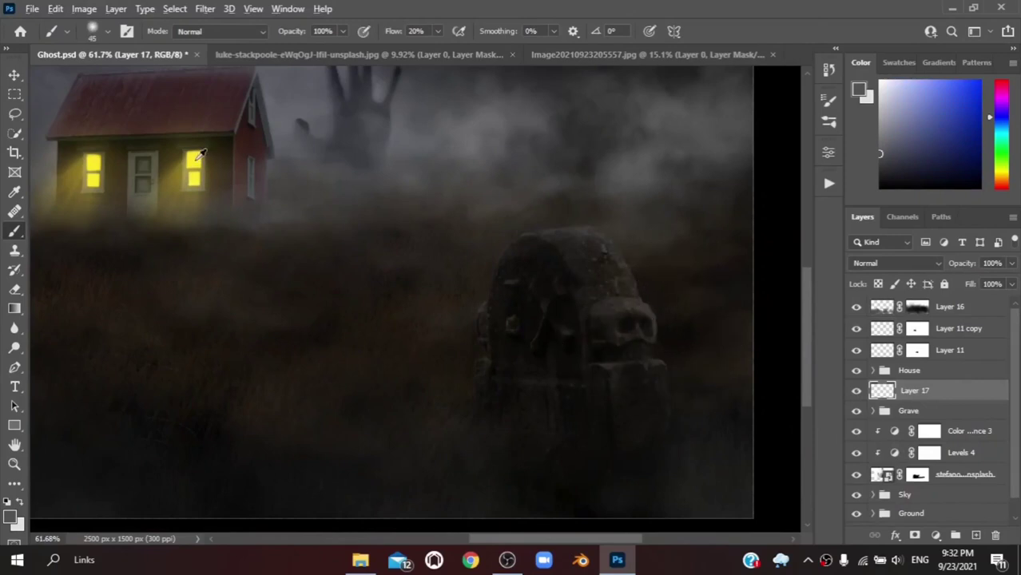
{"action": "left_click", "coordinate": [200, 155], "text": "alt"}
{"action": "scroll", "coordinate": [639, 308], "scroll_direction": "up", "scroll_amount": 8}
{"action": "left_click", "coordinate": [635, 316]}
{"action": "left_click", "coordinate": [542, 318]}
{"action": "scroll", "coordinate": [543, 327], "scroll_direction": "down", "scroll_amount": 3}
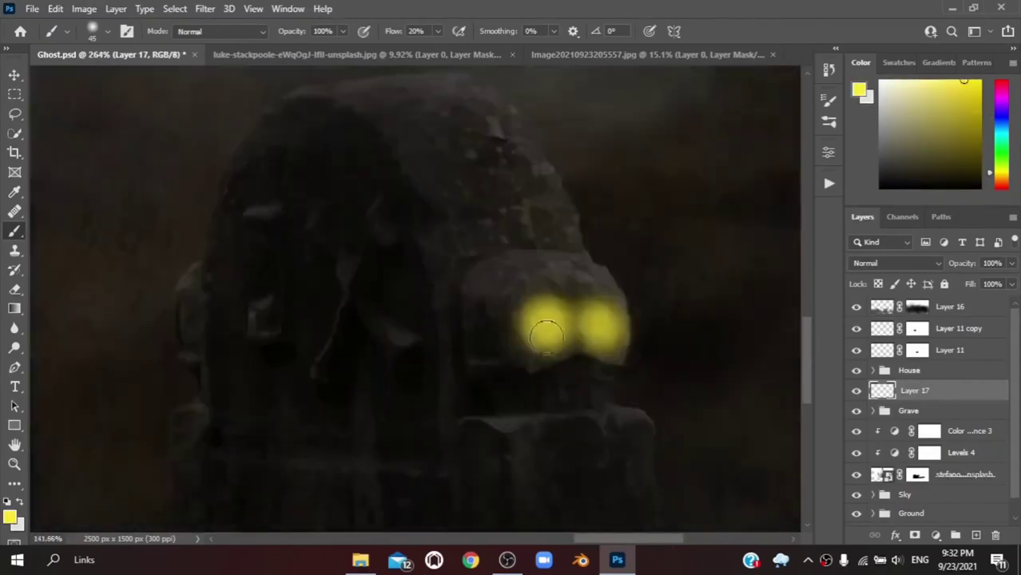
{"action": "scroll", "coordinate": [545, 335], "scroll_direction": "down", "scroll_amount": 3}
{"action": "scroll", "coordinate": [628, 310], "scroll_direction": "up", "scroll_amount": 5}
- Set the eye layer to Hard Light, mask it, and trim both eyes' edges with a 3 px brush
{"action": "left_click", "coordinate": [896, 263]}
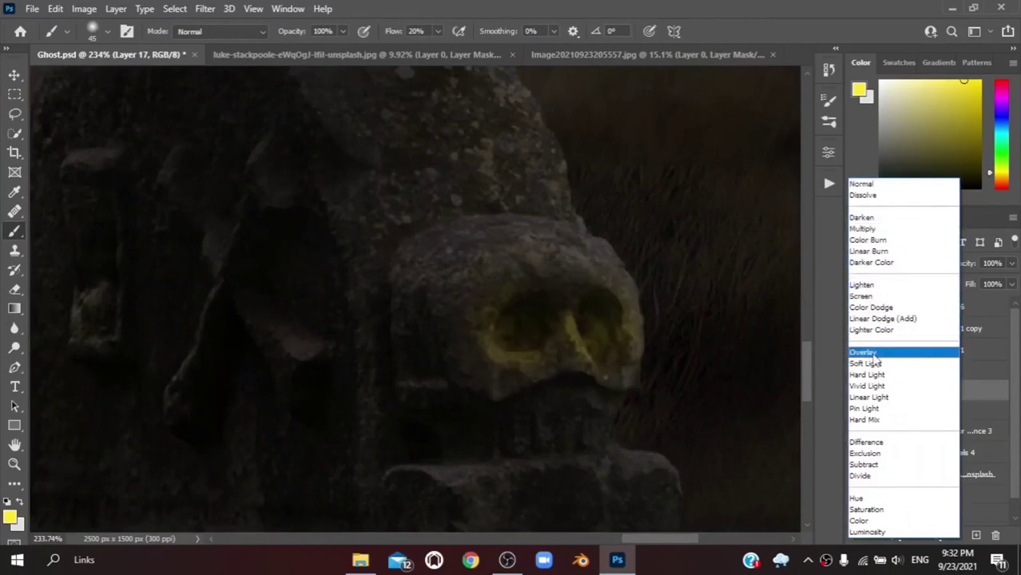
{"action": "left_click", "coordinate": [867, 375]}
{"action": "left_click", "coordinate": [917, 391]}
{"action": "scroll", "coordinate": [559, 335], "scroll_direction": "up", "scroll_amount": 1}
{"action": "right_click", "coordinate": [649, 405], "text": "alt"}
{"action": "right_click", "coordinate": [475, 277], "text": "alt"}
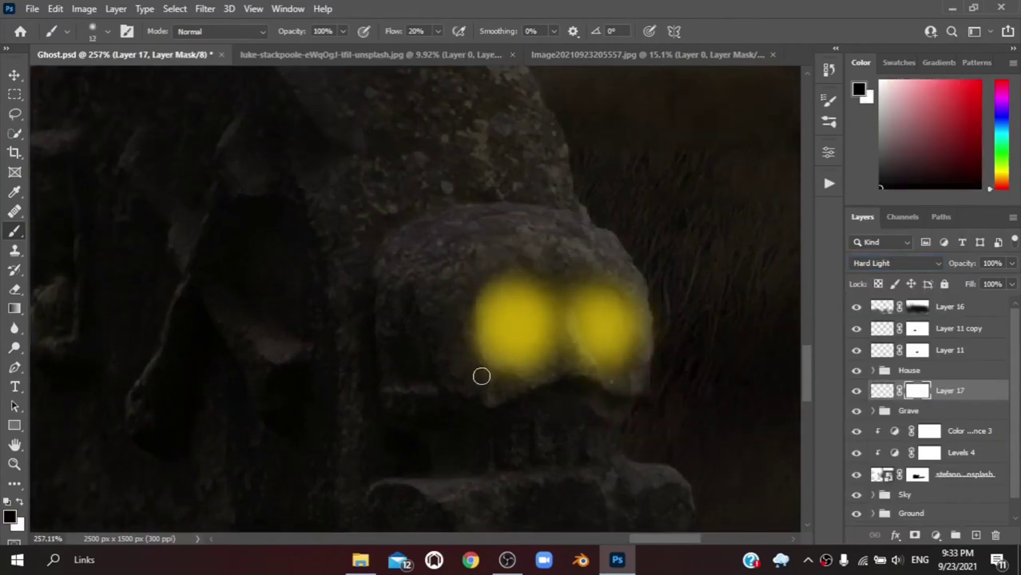
{"action": "left_click_drag", "start_coordinate": [481, 376], "coordinate": [545, 260]}
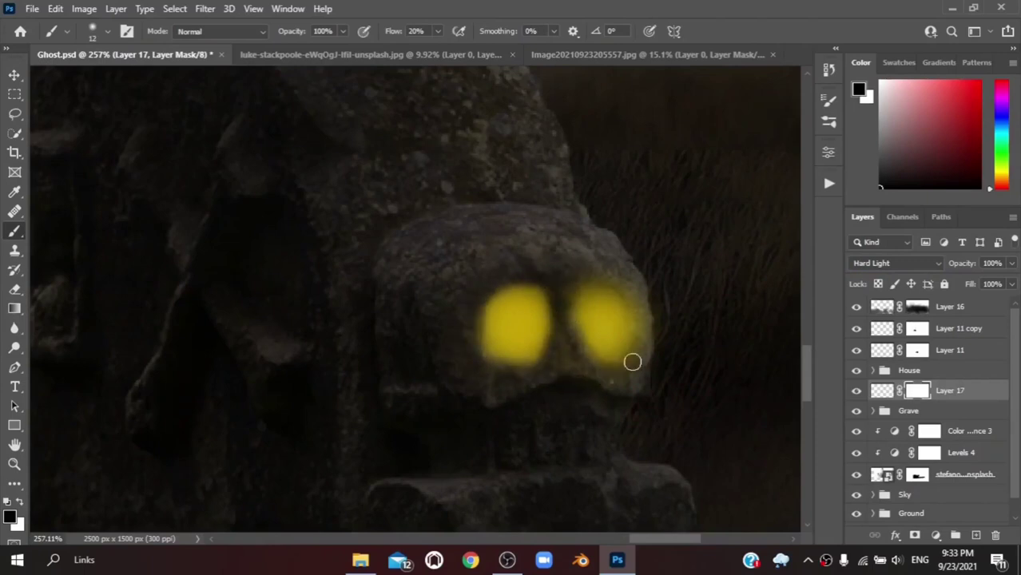
{"action": "left_click_drag", "start_coordinate": [632, 363], "coordinate": [583, 274]}
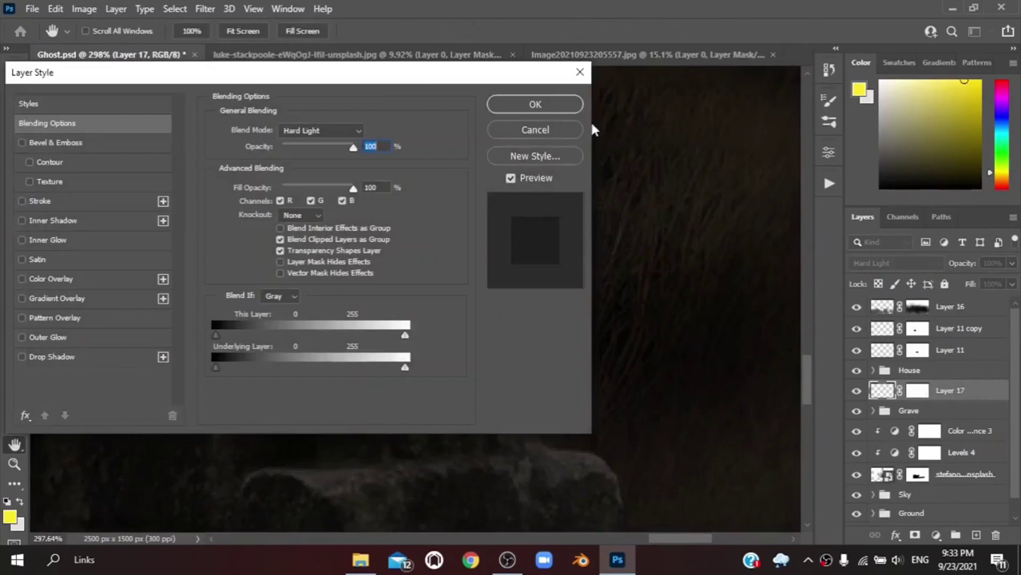
{"action": "left_click_drag", "start_coordinate": [240, 72], "coordinate": [691, 29]}
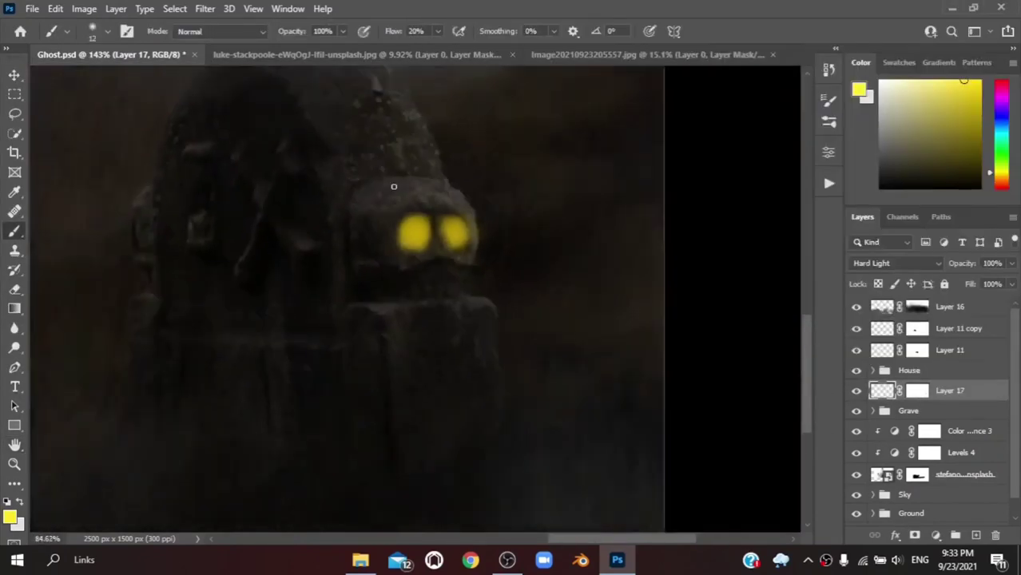
- Give eye Layer 17 an Inner Shadow and an Inner Glow sampled yellow from the lit window
{"action": "scroll", "coordinate": [599, 509], "scroll_direction": "down", "scroll_amount": 5}
{"action": "scroll", "coordinate": [522, 398], "scroll_direction": "up", "scroll_amount": 4}
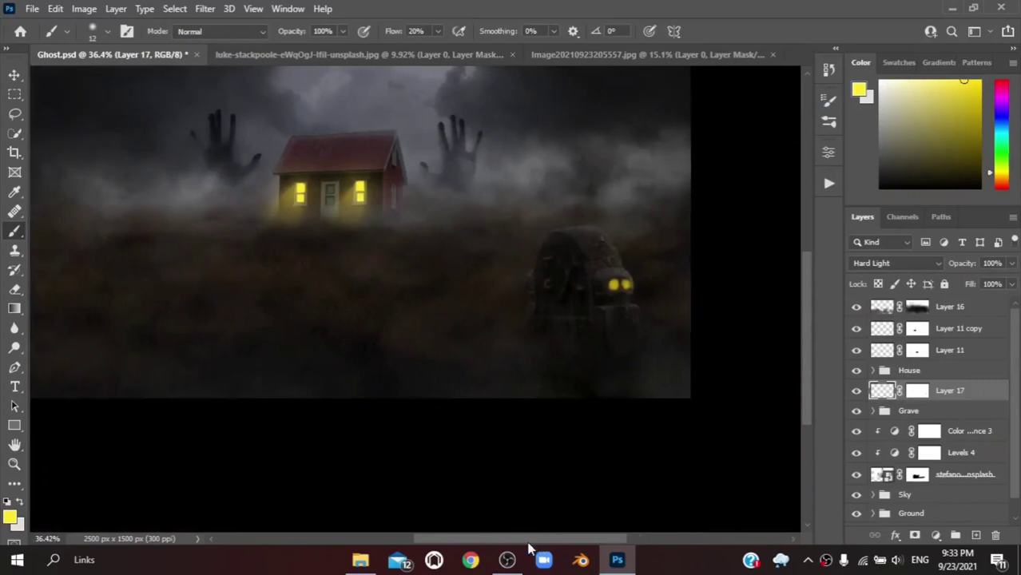
{"action": "scroll", "coordinate": [750, 417], "scroll_direction": "up", "scroll_amount": 3}
{"action": "double_click", "coordinate": [985, 391]}
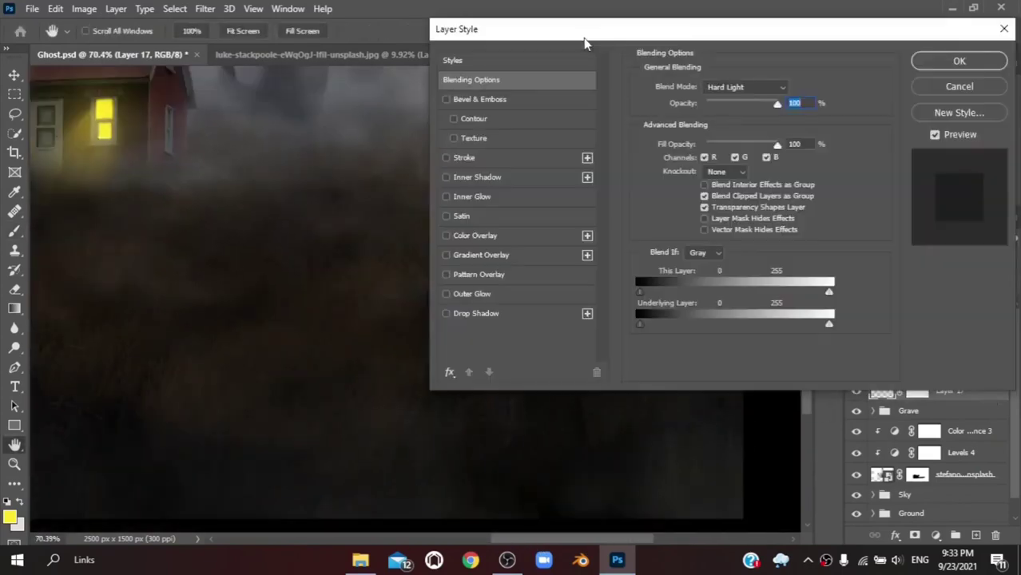
{"action": "left_click", "coordinate": [471, 177]}
{"action": "mouse_move", "coordinate": [588, 46]}
{"action": "left_mouse_down"}
{"action": "mouse_move", "coordinate": [889, 83]}
{"action": "mouse_move", "coordinate": [810, 73]}
{"action": "left_mouse_up"}
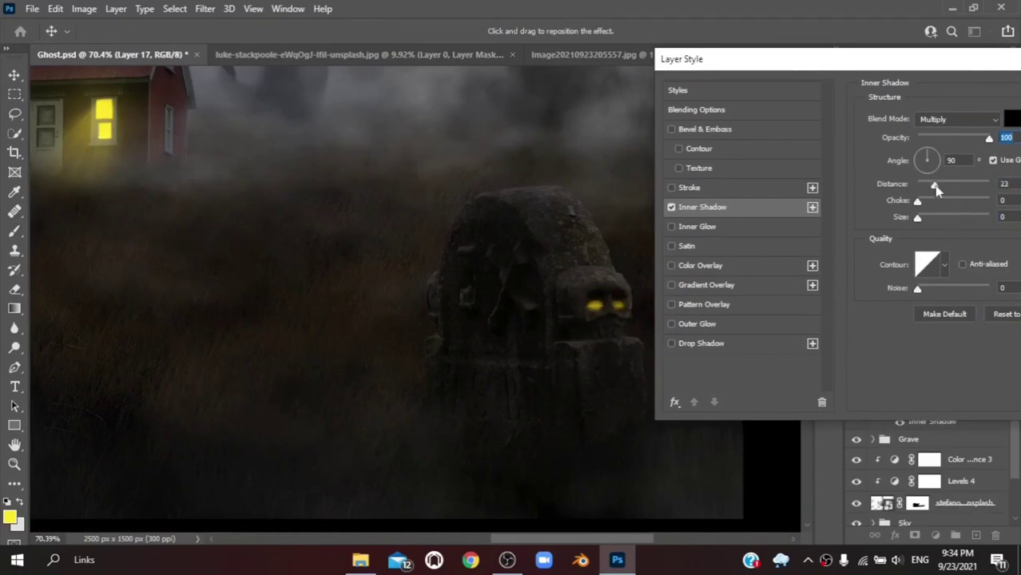
{"action": "left_click", "coordinate": [673, 227]}
{"action": "left_click", "coordinate": [719, 227]}
{"action": "left_click", "coordinate": [898, 170]}
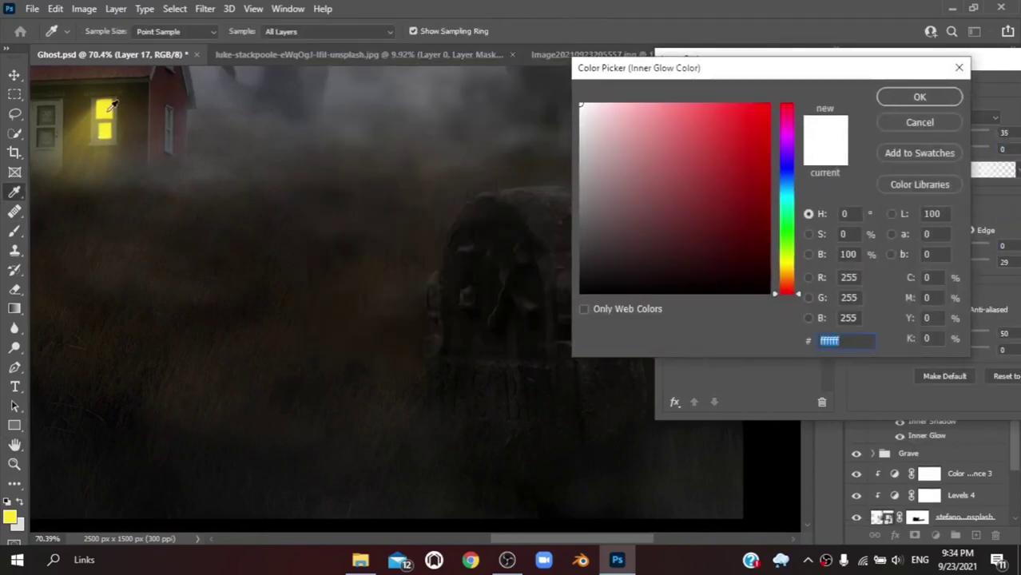
{"action": "left_click", "coordinate": [112, 104]}
{"action": "left_click", "coordinate": [920, 97]}
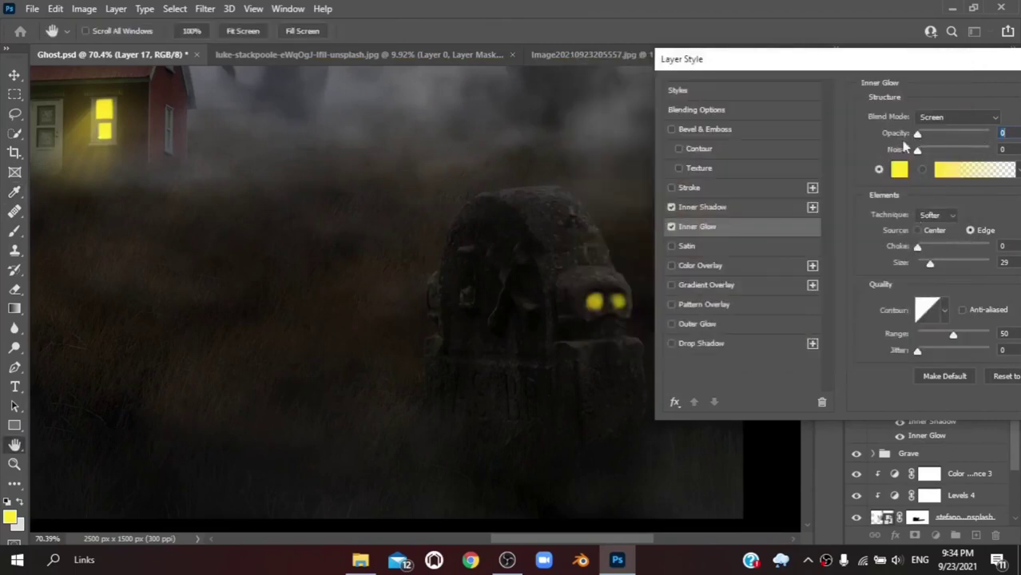
{"action": "left_click", "coordinate": [941, 85]}
- Paint a soft yellow glow over the skull's eyes on a new Screen layer
{"action": "key", "text": "ctrl+minus"}
{"action": "key", "text": "ctrl+minus"}
{"action": "key", "text": "ctrl+minus"}
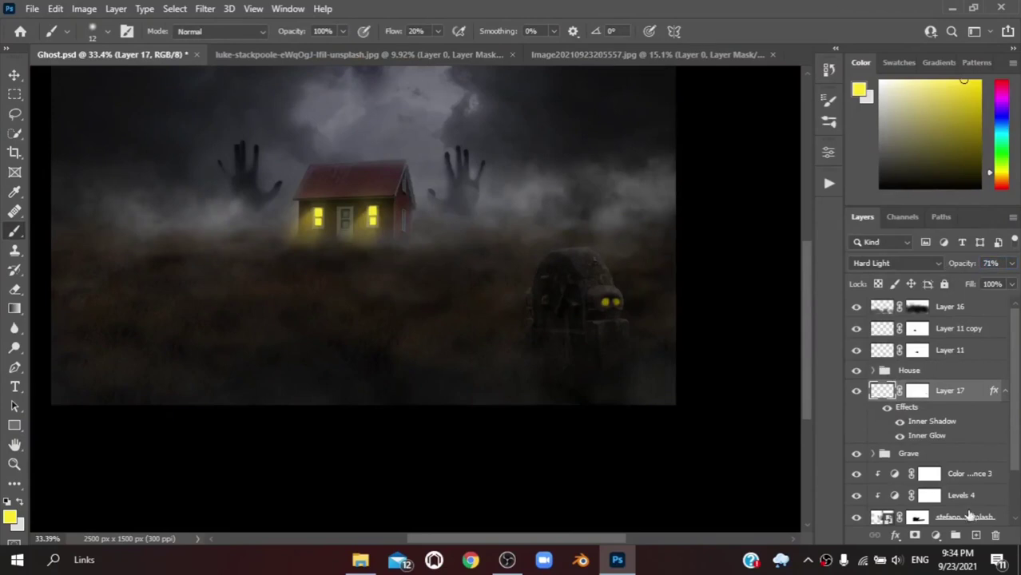
{"action": "left_click", "coordinate": [976, 536]}
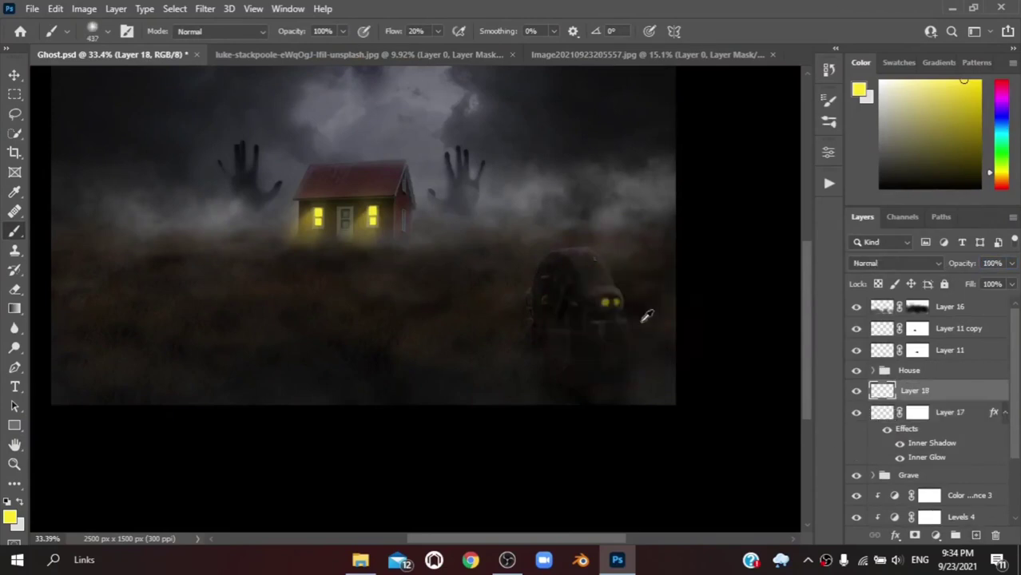
{"action": "left_click", "coordinate": [607, 306]}
{"action": "left_click", "coordinate": [895, 263]}
{"action": "left_click", "coordinate": [879, 295]}
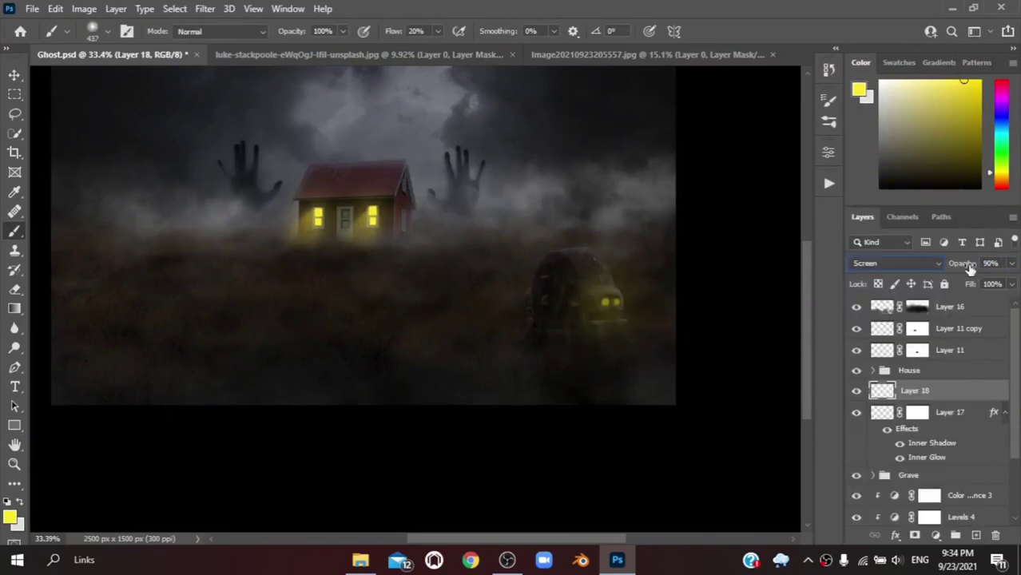
- Bring Skull.jpg from the source images folder into Photoshop
{"action": "left_click", "coordinate": [12, 77]}
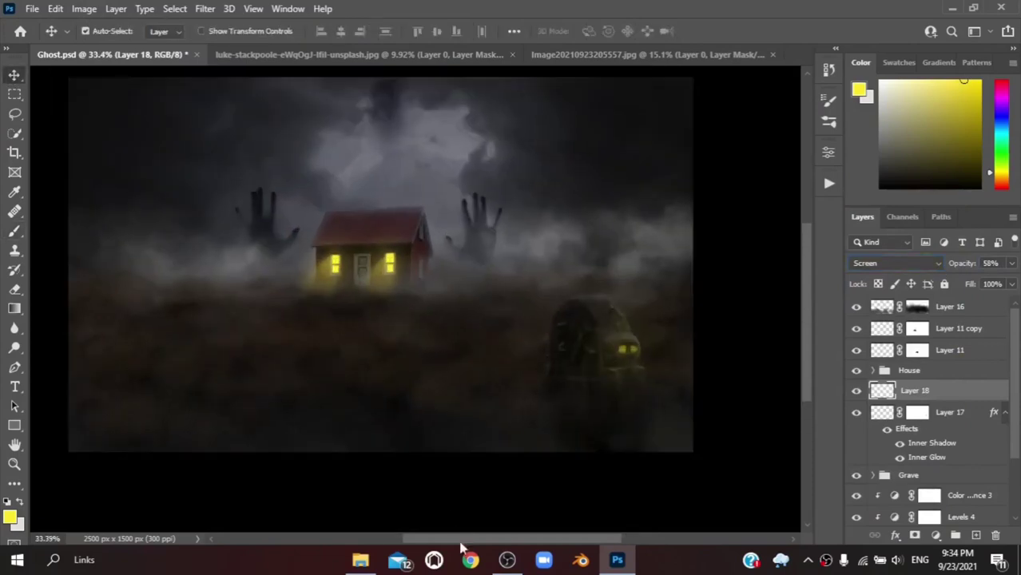
{"action": "left_click", "coordinate": [360, 560]}
{"action": "mouse_move", "coordinate": [409, 192]}
{"action": "left_mouse_down"}
{"action": "mouse_move", "coordinate": [616, 553]}
{"action": "mouse_move", "coordinate": [808, 50]}
{"action": "left_mouse_up"}
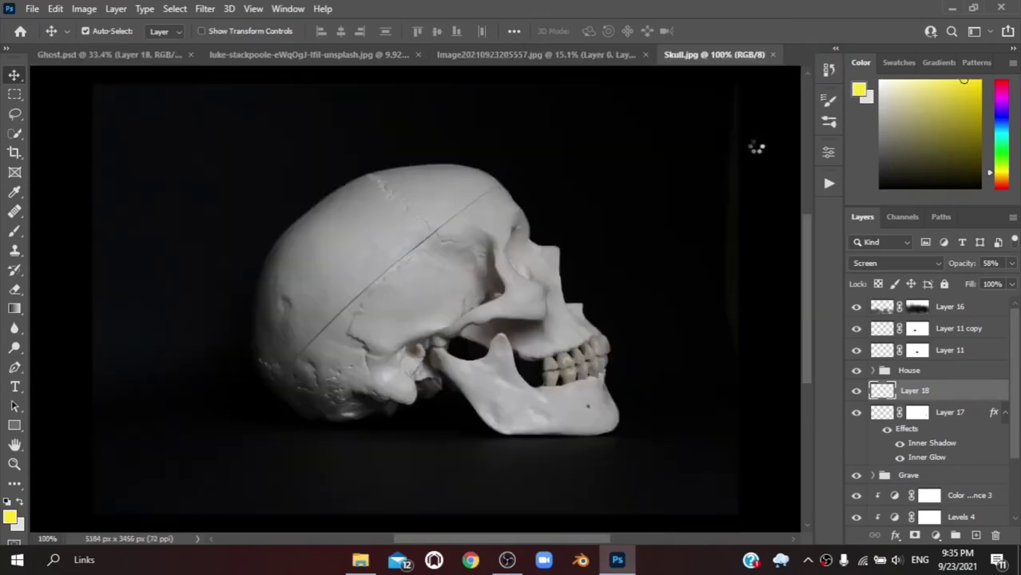
- Unlock the skull photo's background and size the Spot Healing Brush to 153 px and Clone Stamp to 139 px
{"action": "left_click", "coordinate": [993, 308]}
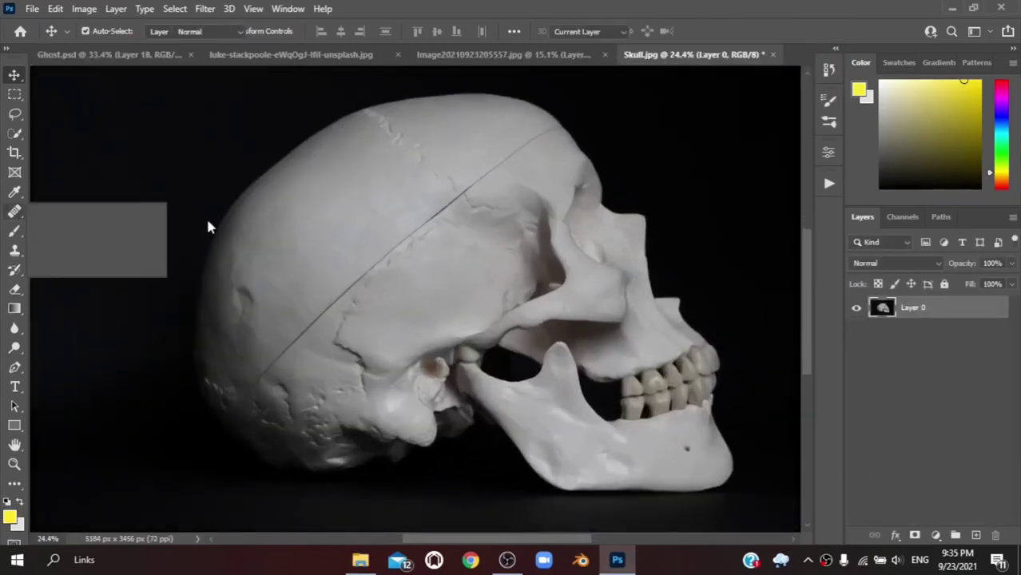
{"action": "left_click", "coordinate": [15, 211]}
{"action": "left_click", "coordinate": [88, 226]}
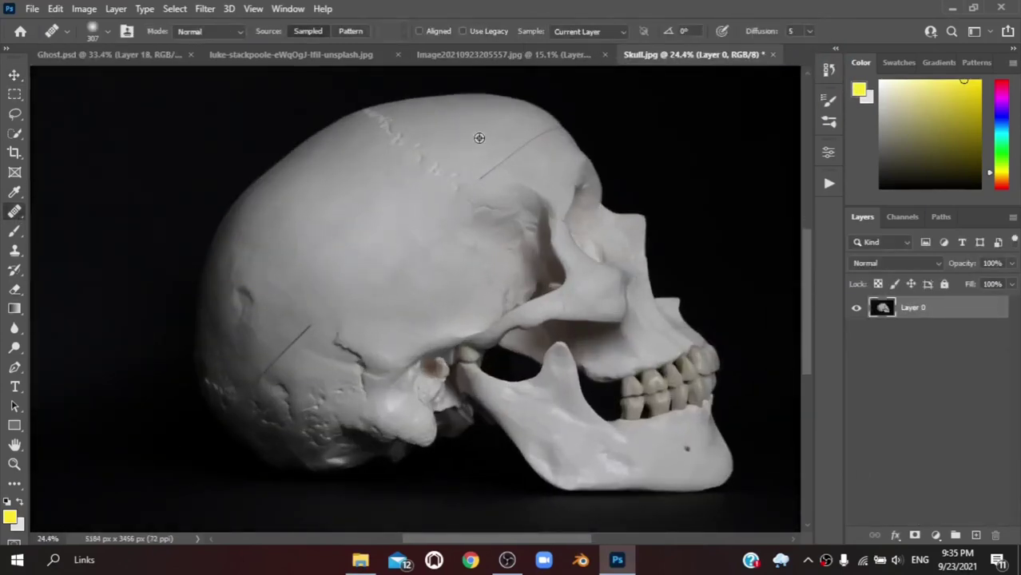
{"action": "scroll", "coordinate": [490, 137], "scroll_direction": "up", "scroll_amount": 3}
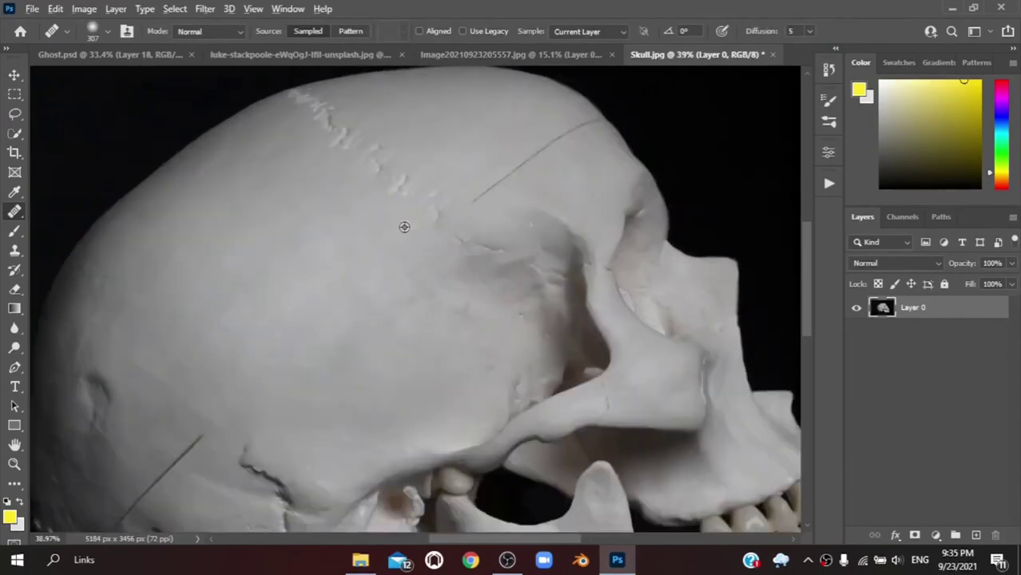
{"action": "left_click_drag", "start_coordinate": [565, 150], "coordinate": [566, 148]}
{"action": "left_click", "coordinate": [15, 252]}
{"action": "left_click_drag", "start_coordinate": [563, 168], "coordinate": [565, 137]}
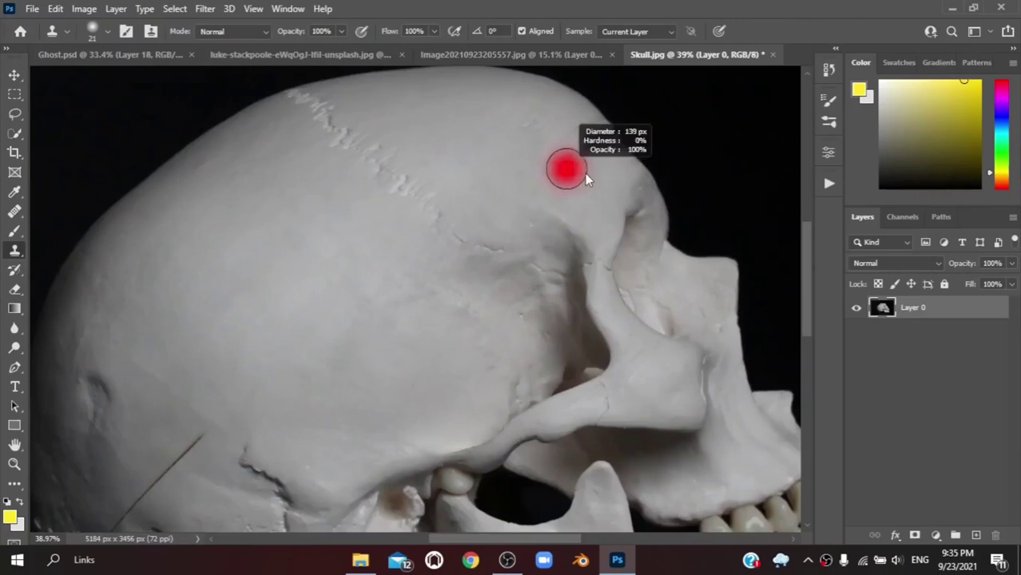
- Heal the cracks and marks on the cranium with the Spot Healing Brush, zooming in and out
{"action": "scroll", "coordinate": [508, 163], "scroll_direction": "down", "scroll_amount": 3}
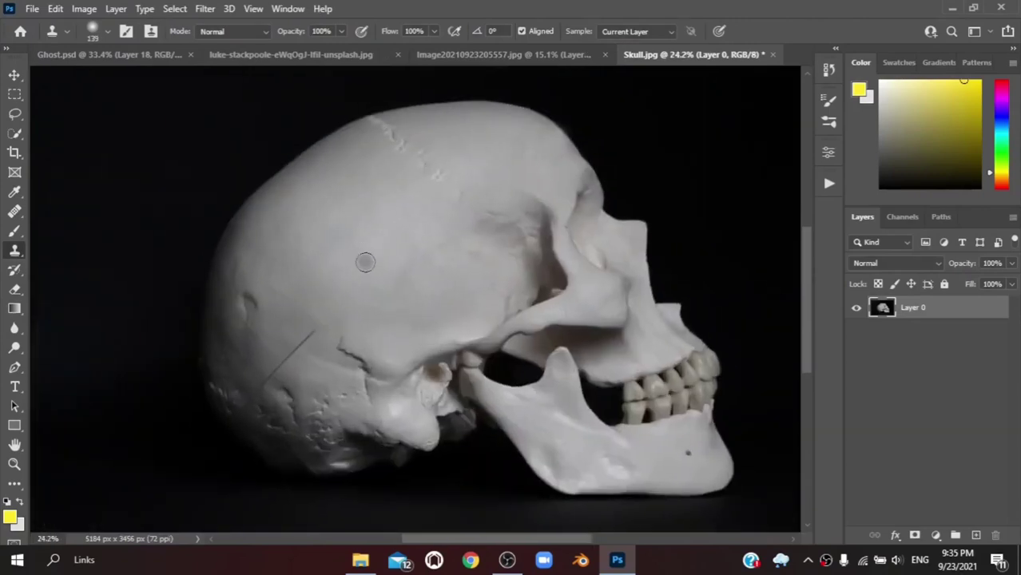
{"action": "left_click", "coordinate": [15, 212]}
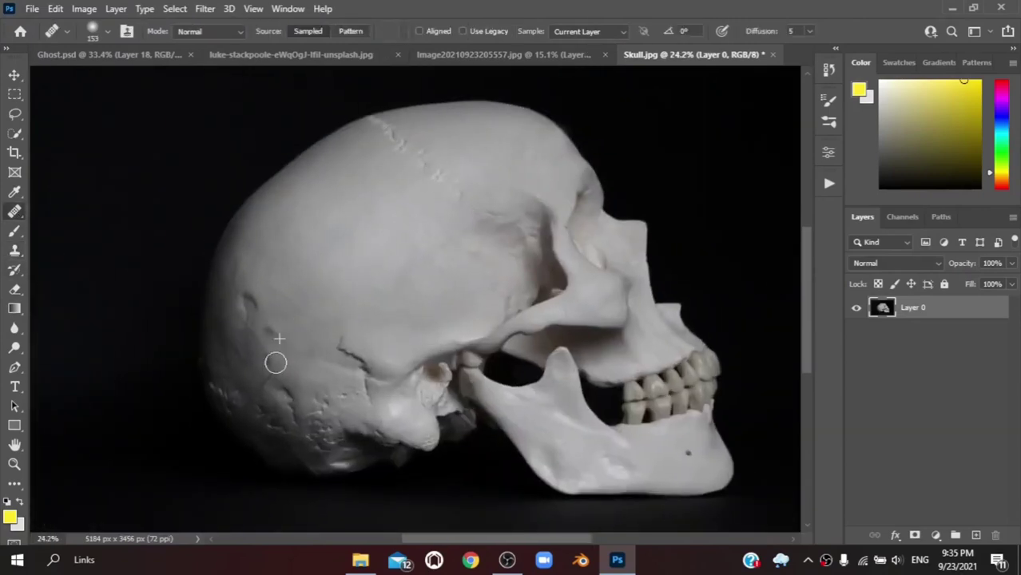
{"action": "scroll", "coordinate": [236, 289], "scroll_direction": "up", "scroll_amount": 2}
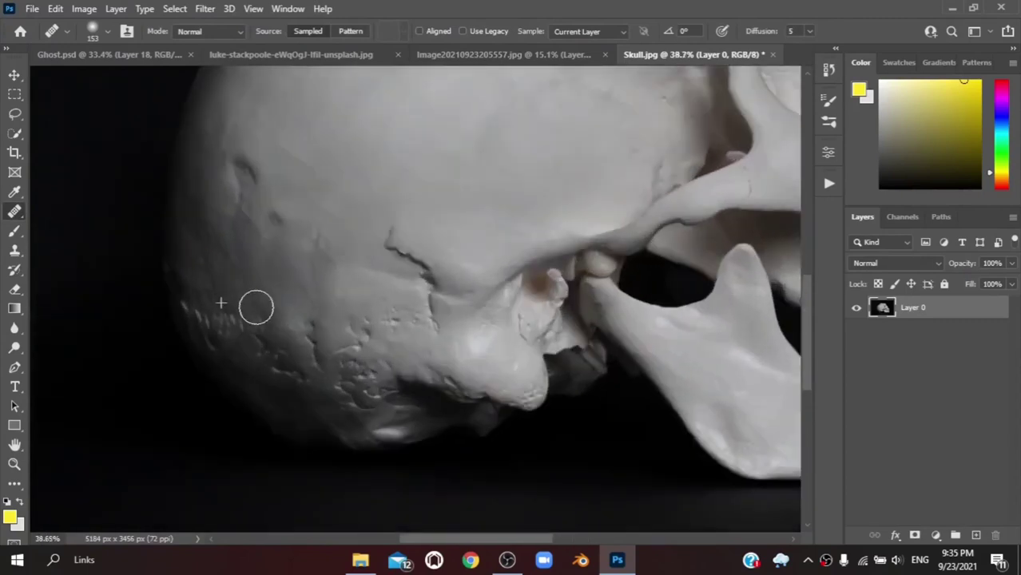
{"action": "scroll", "coordinate": [281, 346], "scroll_direction": "down", "scroll_amount": 3}
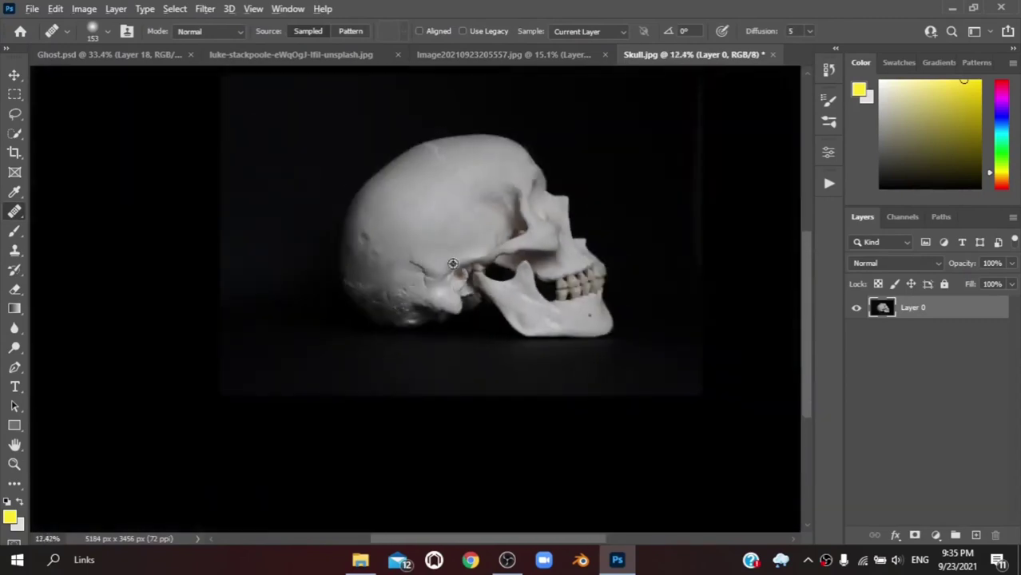
{"action": "scroll", "coordinate": [478, 328], "scroll_direction": "up", "scroll_amount": 4}
{"action": "scroll", "coordinate": [419, 298], "scroll_direction": "down", "scroll_amount": 3}
{"action": "scroll", "coordinate": [385, 257], "scroll_direction": "up", "scroll_amount": 2}
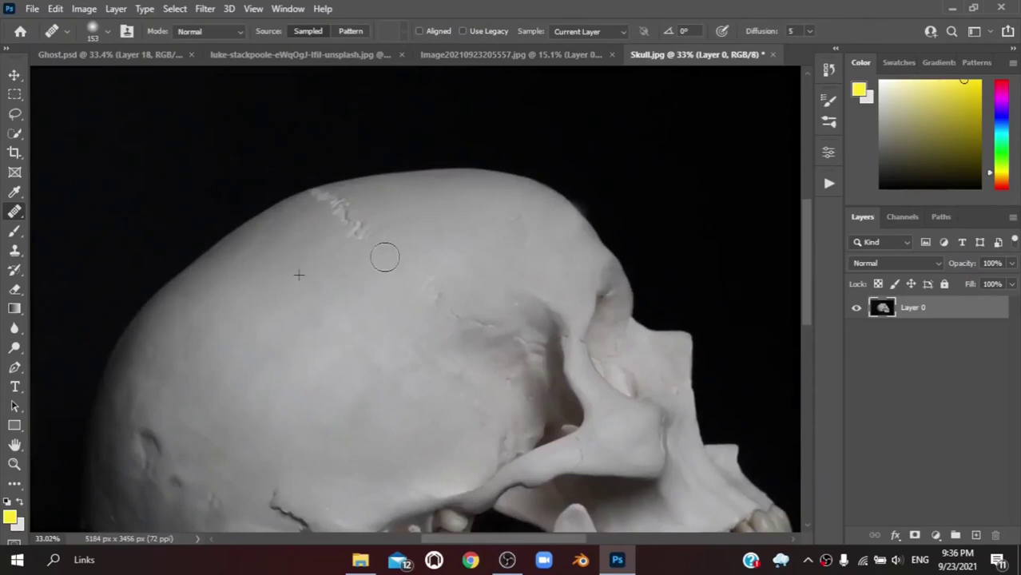
{"action": "scroll", "coordinate": [338, 214], "scroll_direction": "down", "scroll_amount": 3}
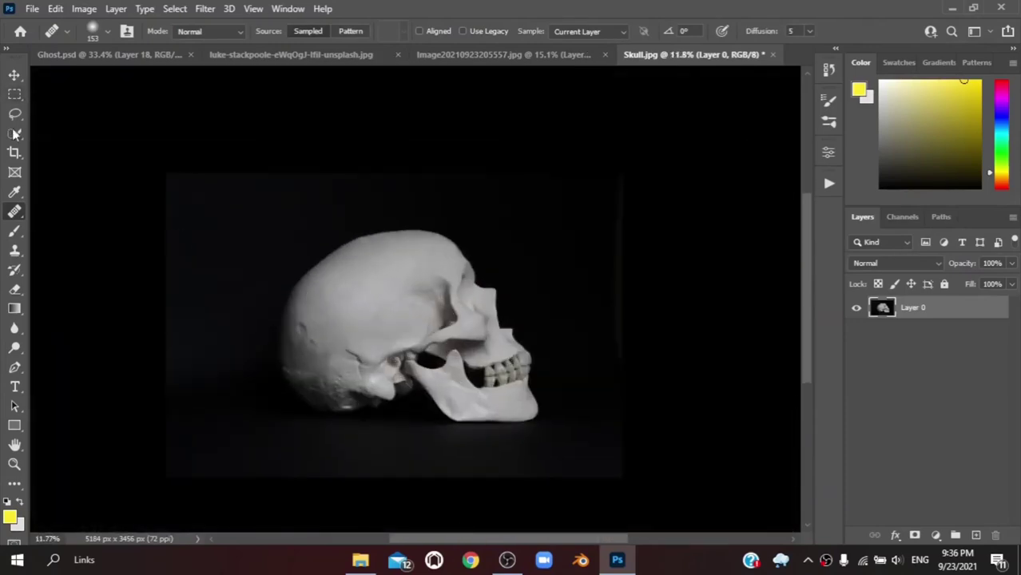
{"action": "left_click", "coordinate": [16, 134]}
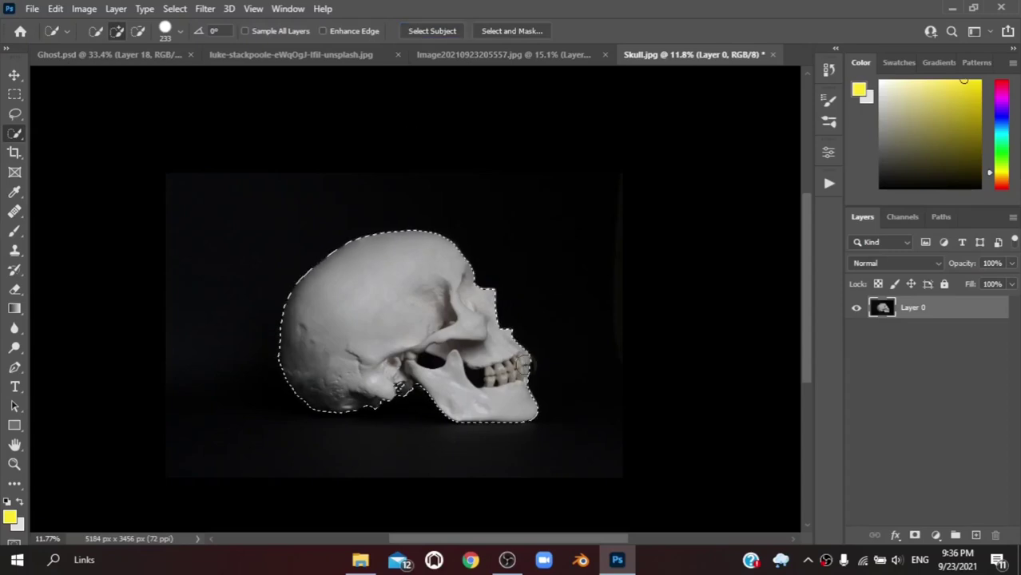
- Mask the skull off its black background and drag it into the ghost scene
{"action": "left_click", "coordinate": [915, 535]}
{"action": "key", "text": "v"}
{"action": "left_click_drag", "start_coordinate": [389, 329], "coordinate": [520, 358]}
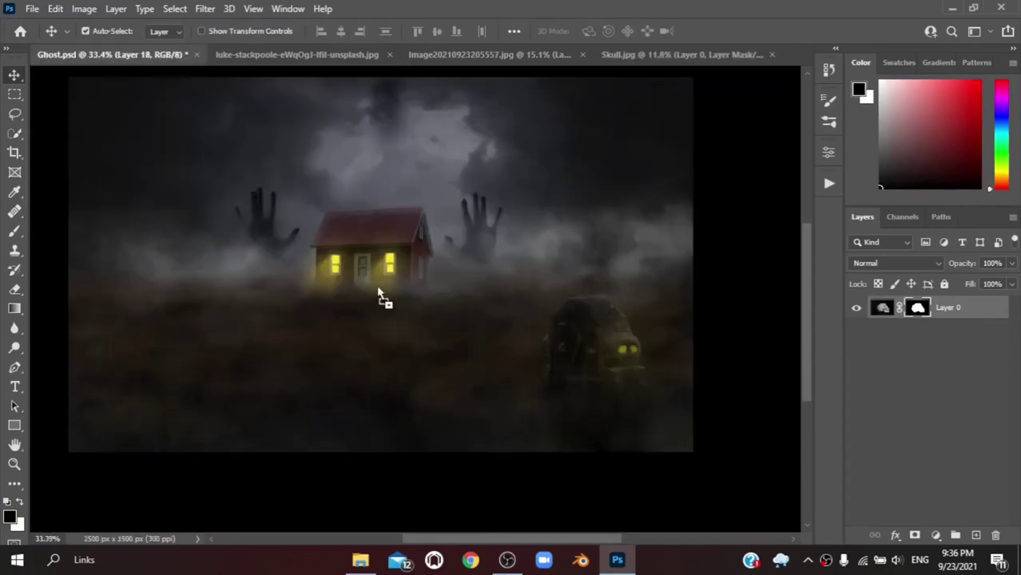
- Scale the skull down to about 17% and position it beside the tombstone
{"action": "key", "text": "ctrl+t"}
{"action": "scroll", "coordinate": [543, 312], "scroll_direction": "down", "scroll_amount": 3}
{"action": "left_click_drag", "start_coordinate": [764, 524], "coordinate": [540, 388]}
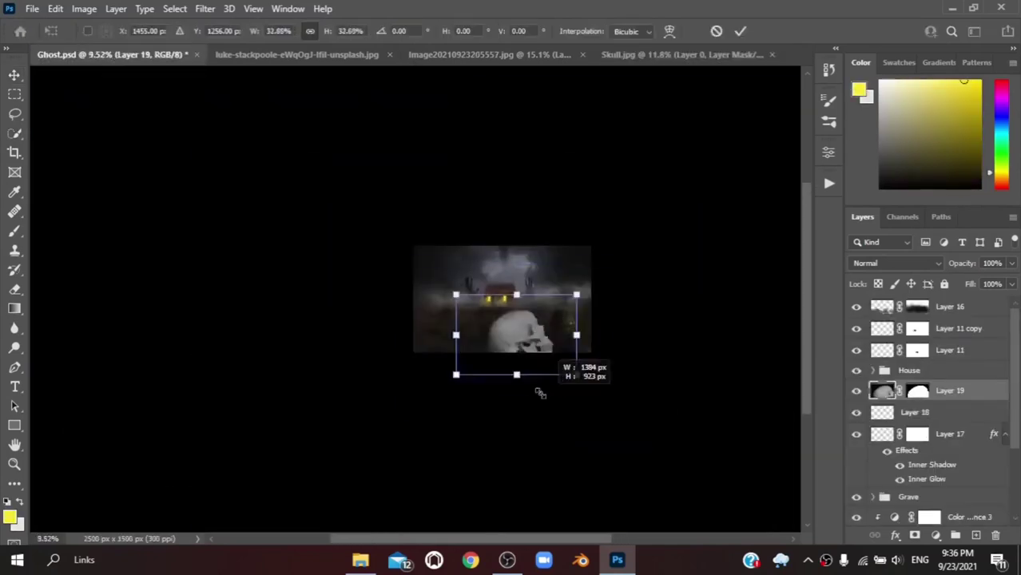
{"action": "scroll", "coordinate": [540, 388], "scroll_direction": "up", "scroll_amount": 2}
{"action": "scroll", "coordinate": [521, 331], "scroll_direction": "up", "scroll_amount": 4}
{"action": "right_click", "coordinate": [521, 331]}
{"action": "left_click", "coordinate": [520, 331]}
{"action": "left_click_drag", "start_coordinate": [521, 331], "coordinate": [575, 331]}
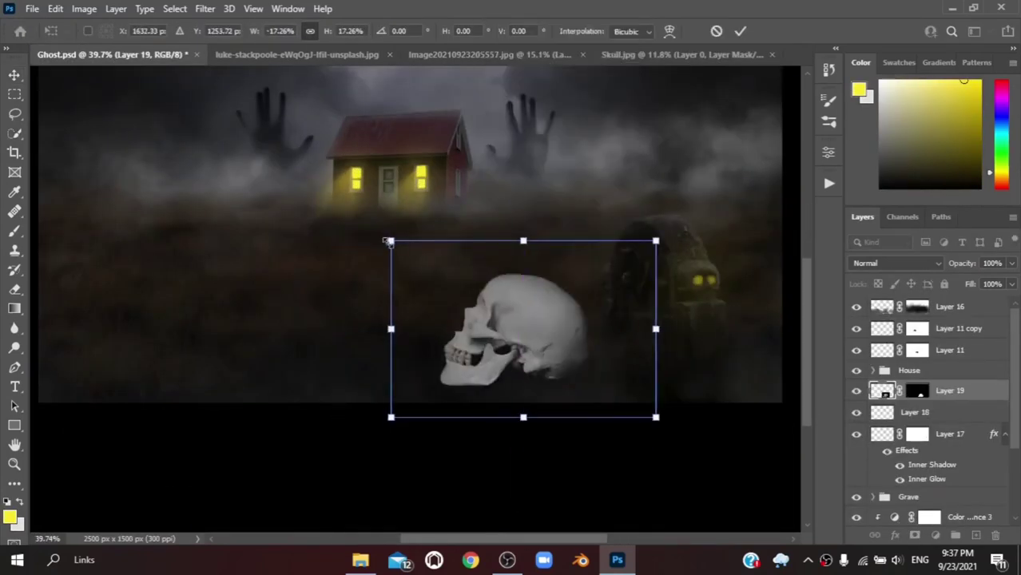
{"action": "left_click_drag", "start_coordinate": [393, 237], "coordinate": [520, 315]}
- Commit the skull and paint its mask black with an 88 px grass brush to bury its base
{"action": "left_click", "coordinate": [740, 31]}
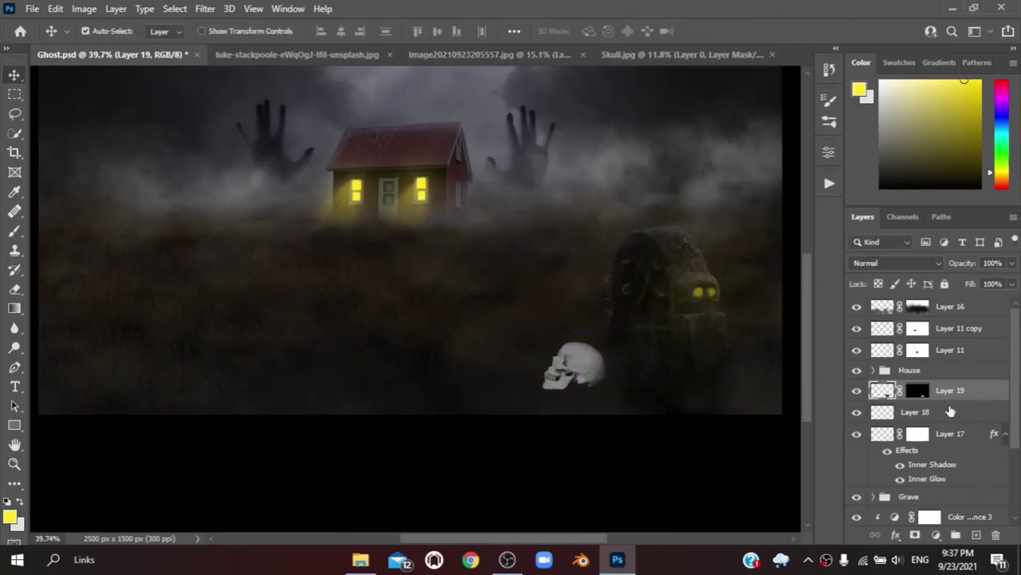
{"action": "left_click", "coordinate": [918, 390]}
{"action": "scroll", "coordinate": [342, 323], "scroll_direction": "up", "scroll_amount": 3}
{"action": "key", "text": "b"}
{"action": "right_click", "coordinate": [342, 323]}
{"action": "left_click", "coordinate": [355, 418]}
{"action": "left_click", "coordinate": [706, 365]}
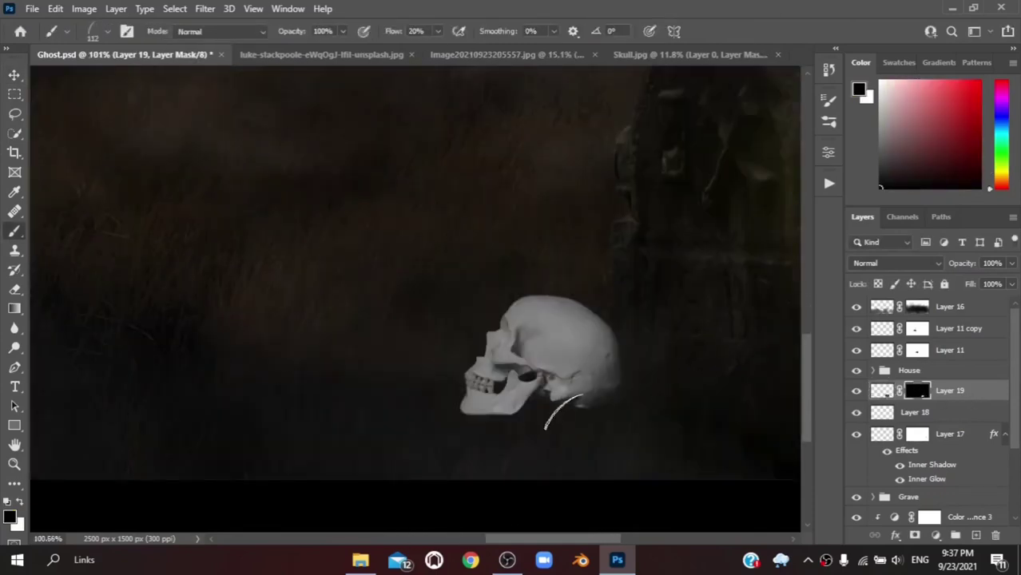
{"action": "left_click_drag", "start_coordinate": [399, 430], "coordinate": [427, 430]}
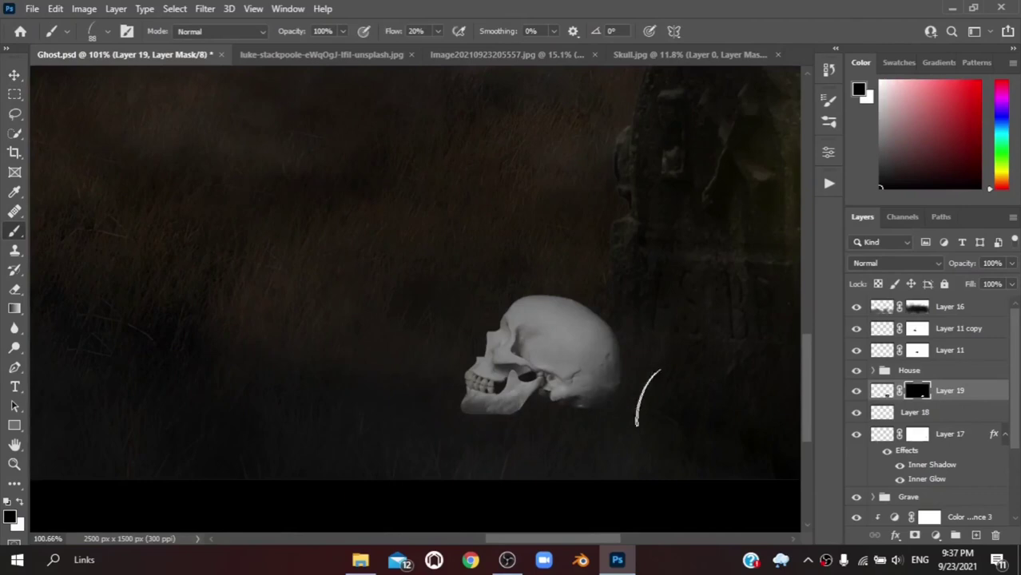
{"action": "left_click_drag", "start_coordinate": [672, 400], "coordinate": [531, 425]}
{"action": "left_click", "coordinate": [829, 100]}
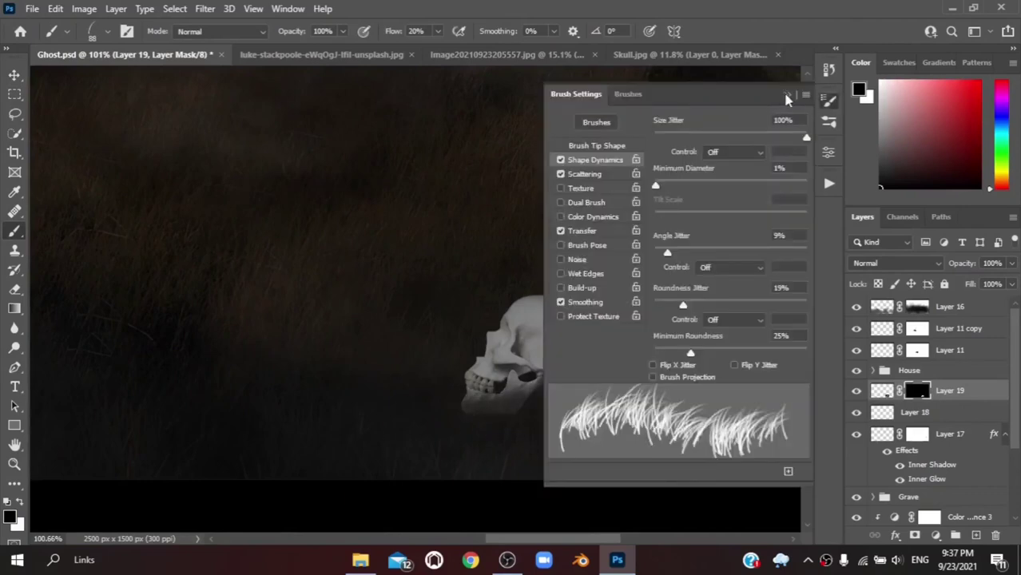
{"action": "left_click", "coordinate": [787, 97]}
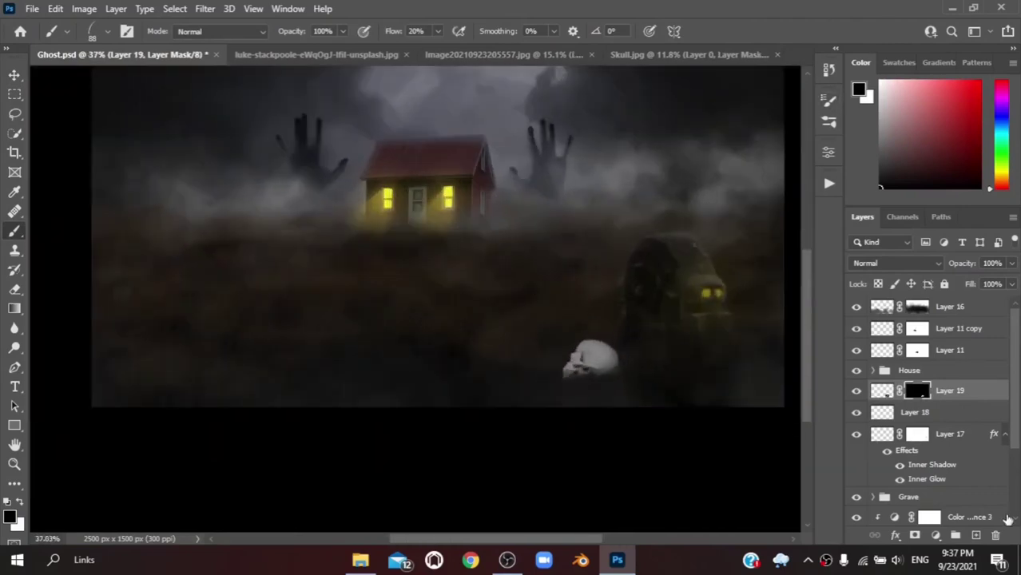
{"action": "left_click", "coordinate": [936, 536]}
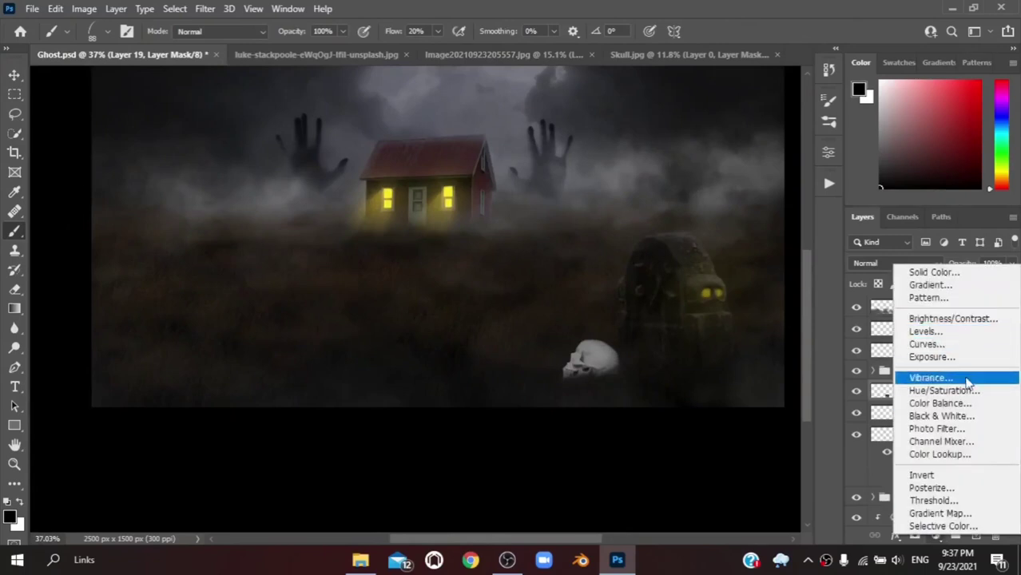
- Tint the skull tan with a colorized Hue/Saturation adjustment at slightly lower saturation
{"action": "left_click", "coordinate": [947, 394]}
{"action": "left_click_drag", "start_coordinate": [701, 284], "coordinate": [694, 283]}
{"action": "left_click", "coordinate": [687, 331]}
{"action": "left_click_drag", "start_coordinate": [613, 256], "coordinate": [637, 257]}
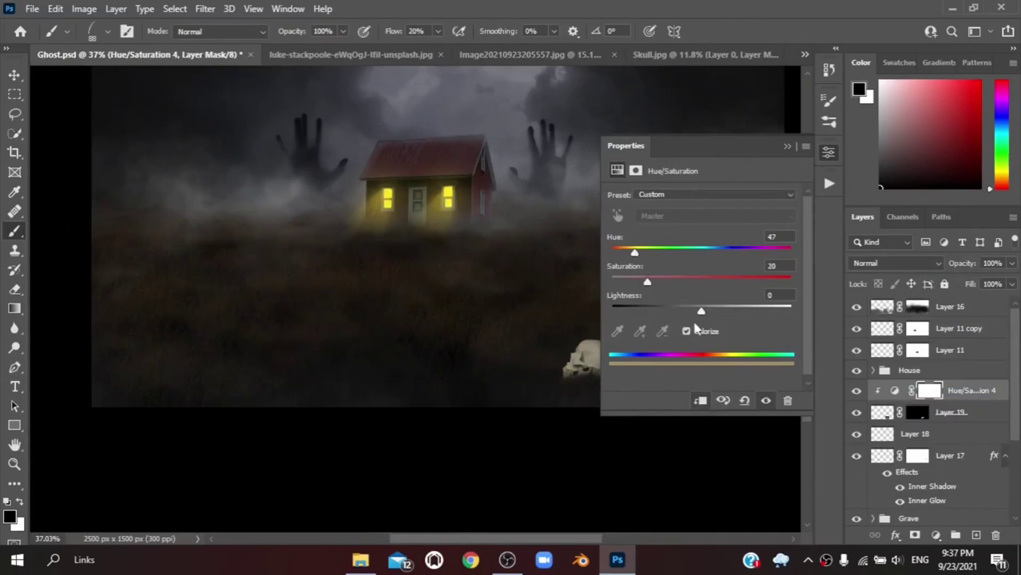
{"action": "left_click", "coordinate": [829, 151]}
{"action": "scroll", "coordinate": [605, 360], "scroll_direction": "up", "scroll_amount": 3}
{"action": "scroll", "coordinate": [605, 360], "scroll_direction": "up", "scroll_amount": 2}
- Darken the skull with Levels output white 135 and brightness lowered to -40
{"action": "left_click", "coordinate": [936, 535]}
{"action": "left_click", "coordinate": [911, 326]}
{"action": "left_click_drag", "start_coordinate": [793, 349], "coordinate": [718, 351]}
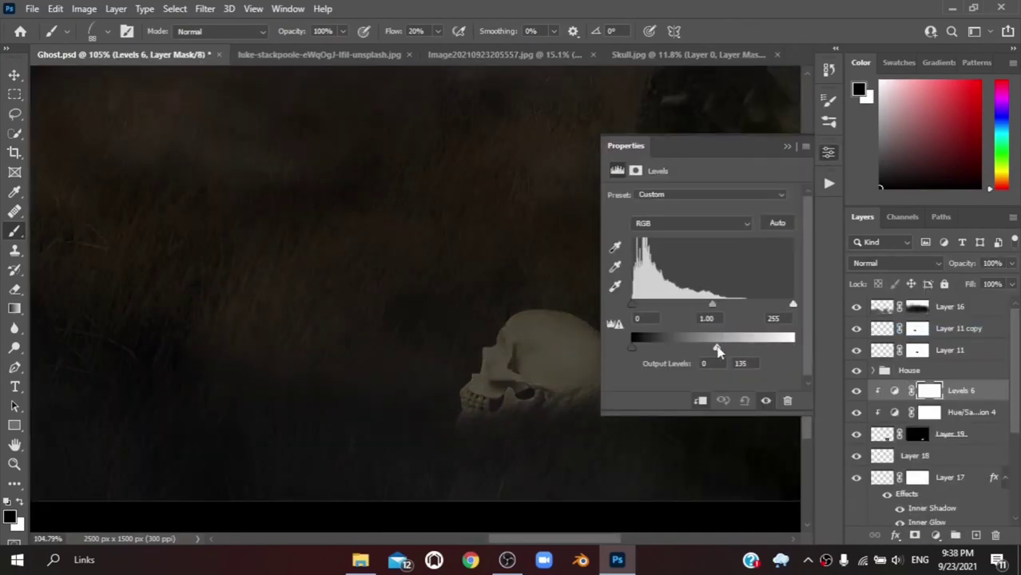
{"action": "left_click_drag", "start_coordinate": [703, 239], "coordinate": [679, 237]}
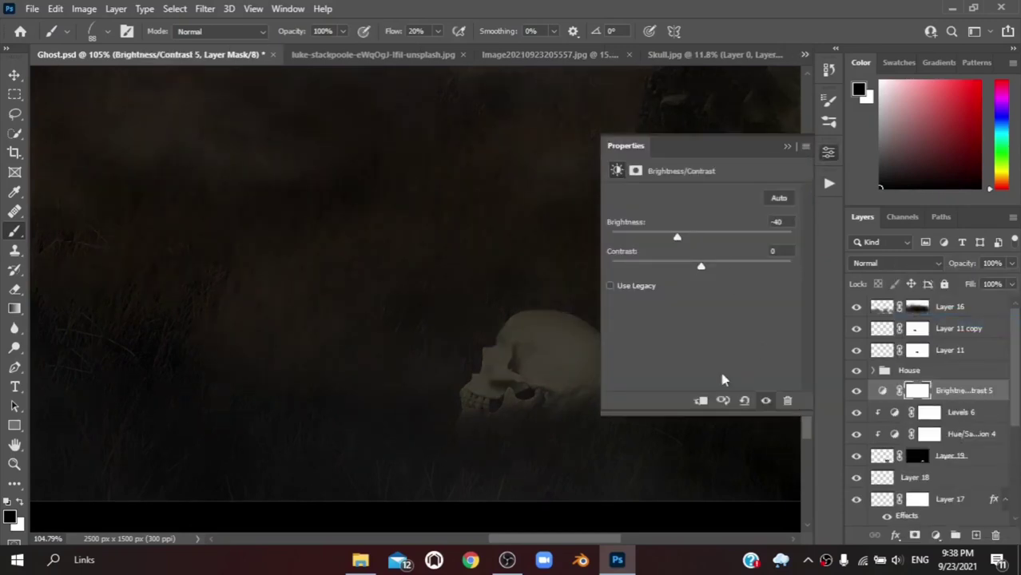
{"action": "left_click", "coordinate": [785, 150]}
{"action": "scroll", "coordinate": [559, 360], "scroll_direction": "down", "scroll_amount": 5}
{"action": "scroll", "coordinate": [559, 359], "scroll_direction": "up", "scroll_amount": 4}
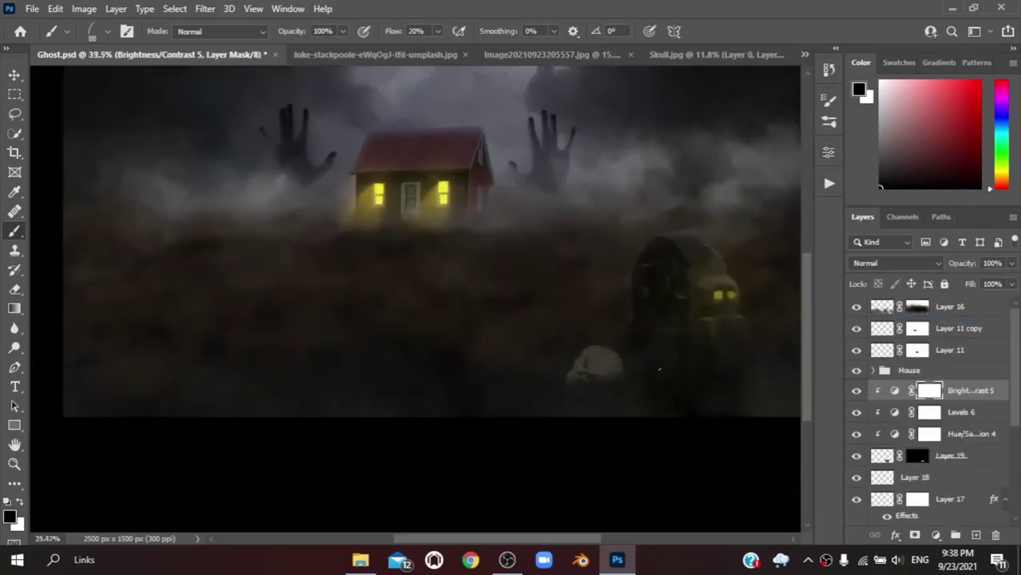
{"action": "scroll", "coordinate": [559, 344], "scroll_direction": "up", "scroll_amount": 4}
- Select the skull's layer mask and return to the brush
{"action": "left_click", "coordinate": [922, 455]}
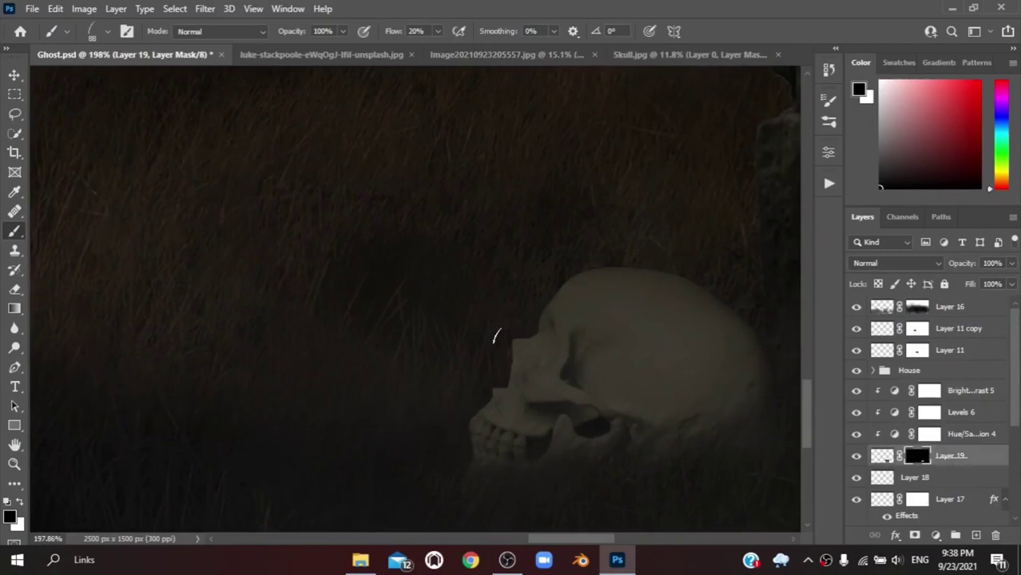
{"action": "key", "text": "z"}
{"action": "key", "text": "b"}
{"action": "scroll", "coordinate": [385, 405], "scroll_direction": "down", "scroll_amount": 3}
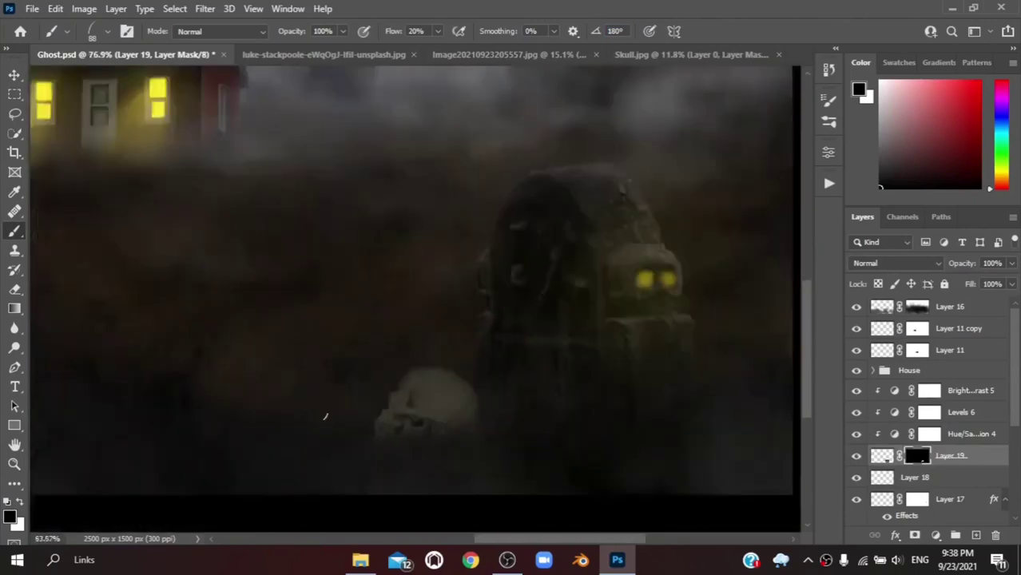
{"action": "scroll", "coordinate": [386, 359], "scroll_direction": "down", "scroll_amount": 2}
{"action": "scroll", "coordinate": [386, 319], "scroll_direction": "down", "scroll_amount": 2}
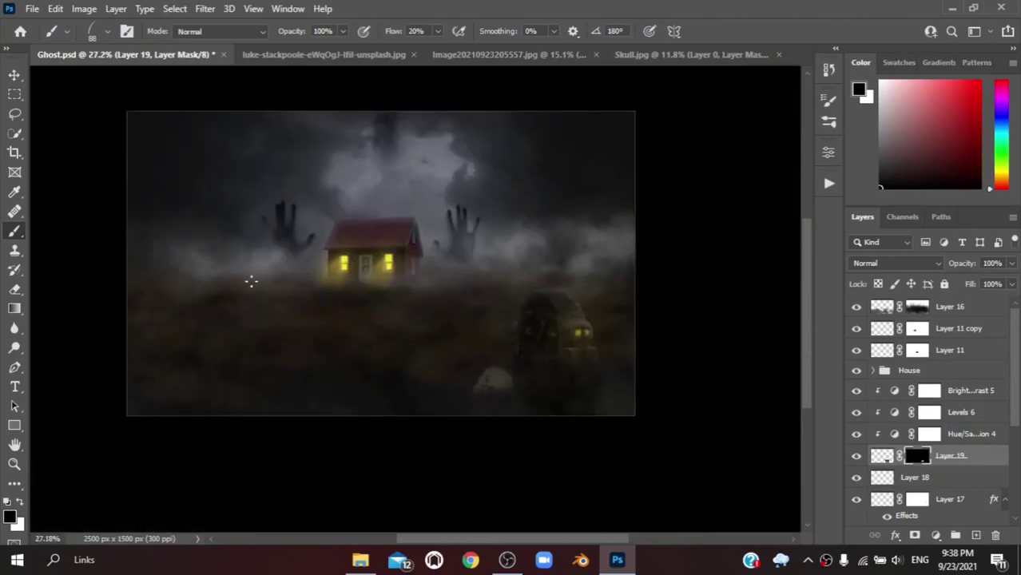
- Place the tandem-x sheet-ghost photo into the scene and move it lower
{"action": "left_click", "coordinate": [360, 559]}
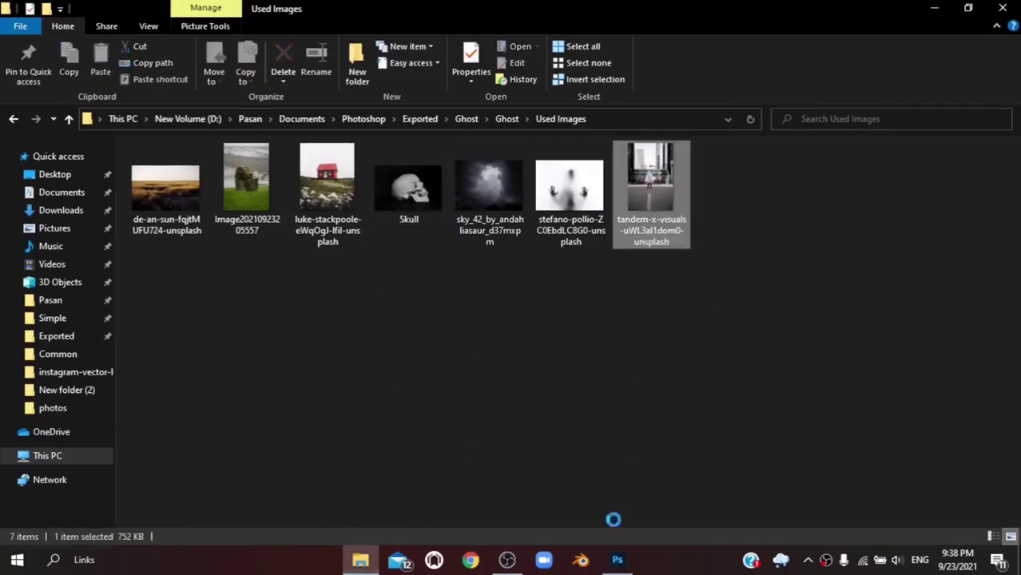
{"action": "left_click_drag", "start_coordinate": [612, 521], "coordinate": [608, 401]}
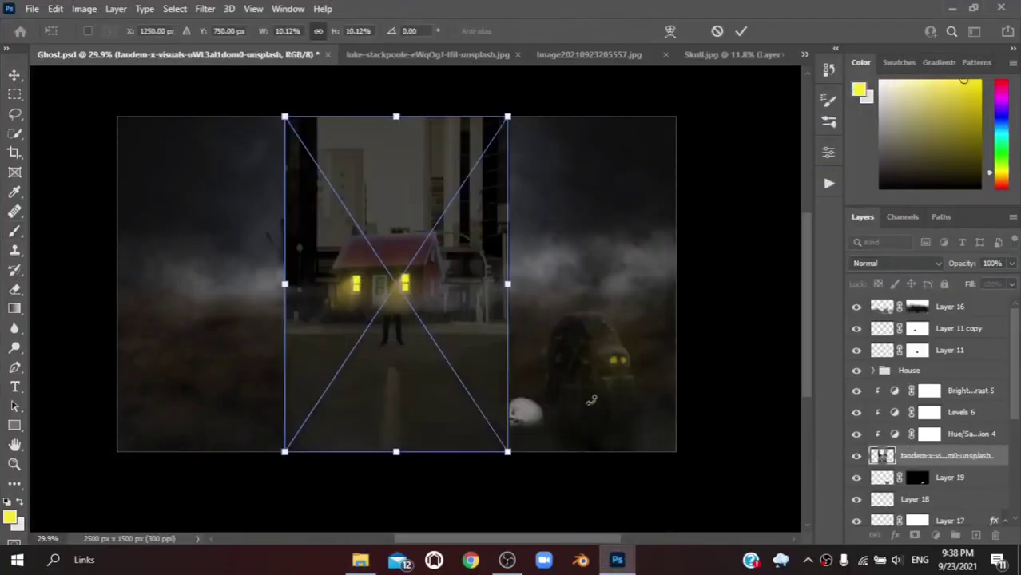
{"action": "left_click_drag", "start_coordinate": [428, 296], "coordinate": [420, 370]}
- Commit the ghost photo and restack its layer just above the house
{"action": "left_click", "coordinate": [742, 30]}
{"action": "mouse_move", "coordinate": [951, 455]}
{"action": "left_mouse_down"}
{"action": "mouse_move", "coordinate": [969, 302]}
{"action": "mouse_move", "coordinate": [967, 362]}
{"action": "left_mouse_up"}
{"action": "mouse_move", "coordinate": [894, 358]}
{"action": "left_mouse_down"}
{"action": "mouse_move", "coordinate": [943, 457]}
{"action": "mouse_move", "coordinate": [943, 486]}
{"action": "left_mouse_up"}
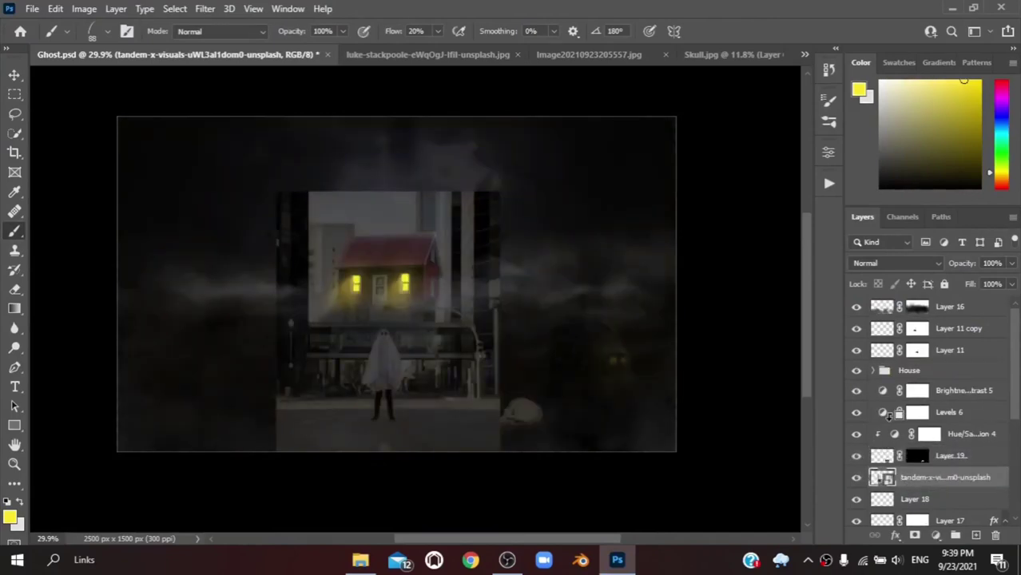
{"action": "left_click_drag", "start_coordinate": [889, 438], "coordinate": [887, 383]}
- Quick-select the sheet-ghost figure, excluding its legs and the stray area on the right
{"action": "scroll", "coordinate": [369, 331], "scroll_direction": "up", "scroll_amount": 2}
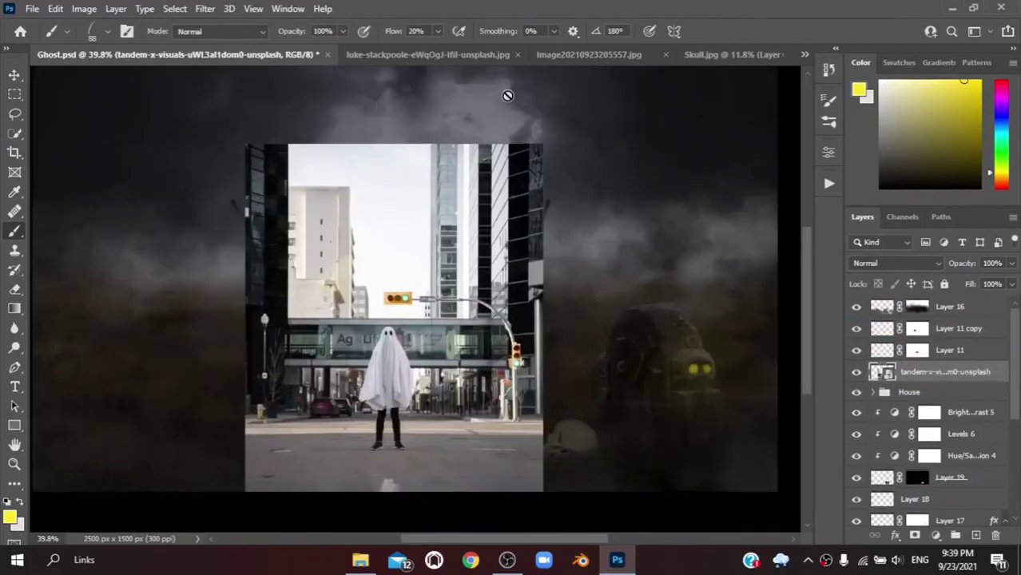
{"action": "key", "text": "w"}
{"action": "scroll", "coordinate": [403, 340], "scroll_direction": "up", "scroll_amount": 2}
{"action": "left_click", "coordinate": [399, 360]}
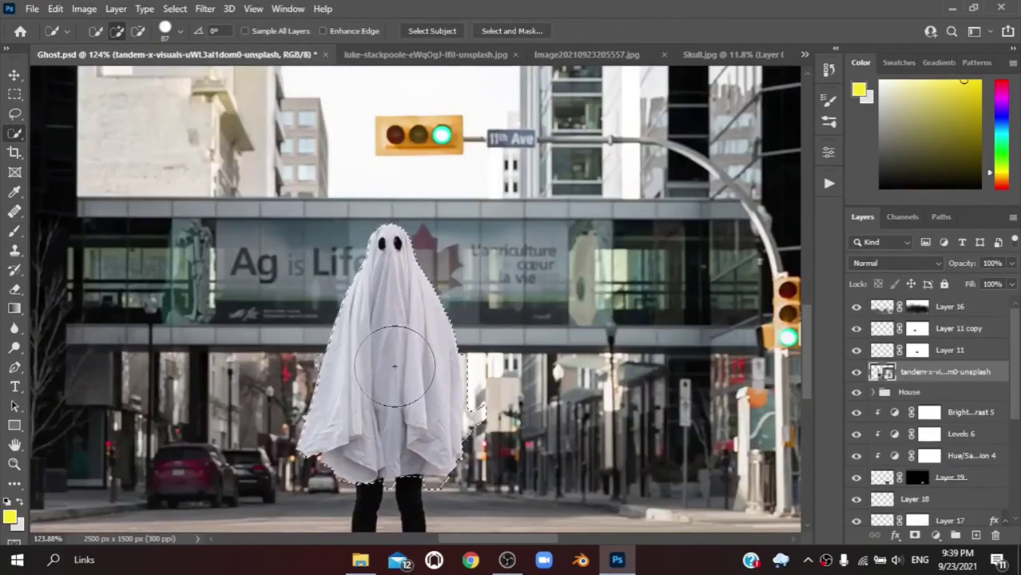
{"action": "scroll", "coordinate": [398, 360], "scroll_direction": "up", "scroll_amount": 2}
{"action": "left_click_drag", "start_coordinate": [433, 417], "coordinate": [369, 411]}
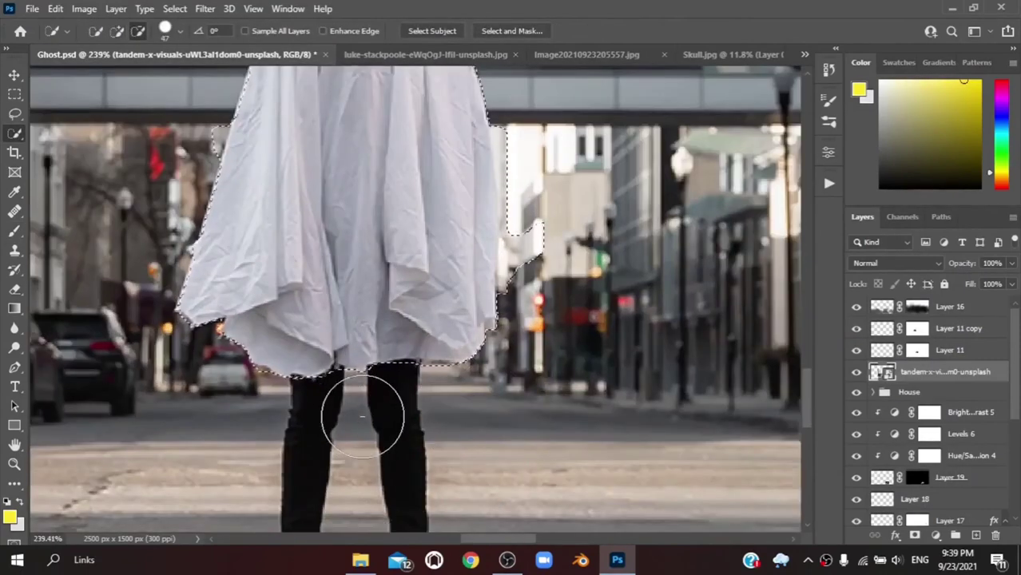
{"action": "left_click_drag", "start_coordinate": [543, 388], "coordinate": [546, 267]}
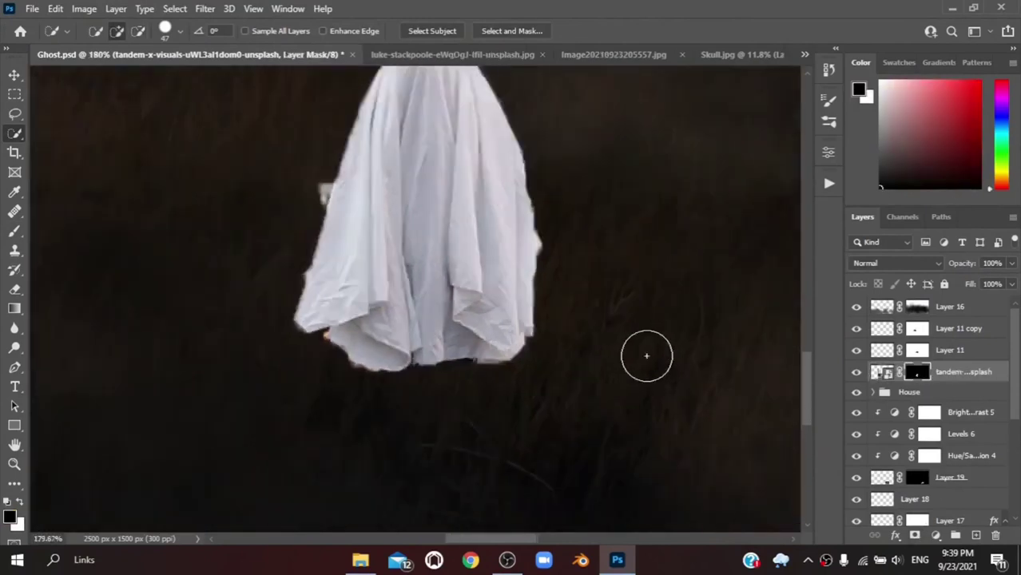
- Move the ghost up and to the right of the house
{"action": "scroll", "coordinate": [646, 356], "scroll_direction": "down", "scroll_amount": 5}
{"action": "scroll", "coordinate": [574, 424], "scroll_direction": "down", "scroll_amount": 1}
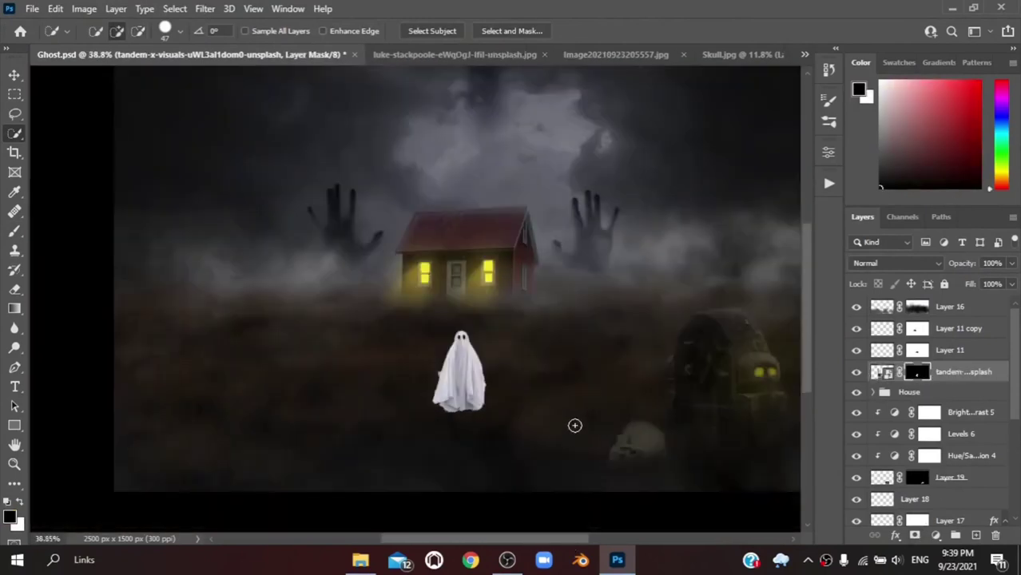
{"action": "scroll", "coordinate": [716, 442], "scroll_direction": "down", "scroll_amount": 1}
{"action": "scroll", "coordinate": [536, 546], "scroll_direction": "right", "scroll_amount": 1}
{"action": "key", "text": "ctrl+t"}
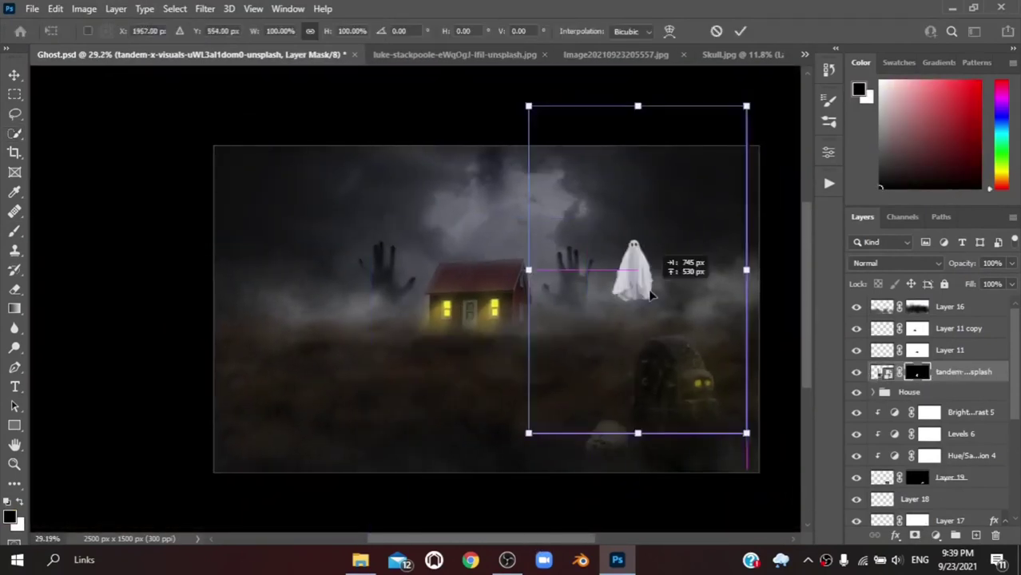
{"action": "left_click_drag", "start_coordinate": [506, 347], "coordinate": [643, 275]}
{"action": "left_click", "coordinate": [741, 32]}
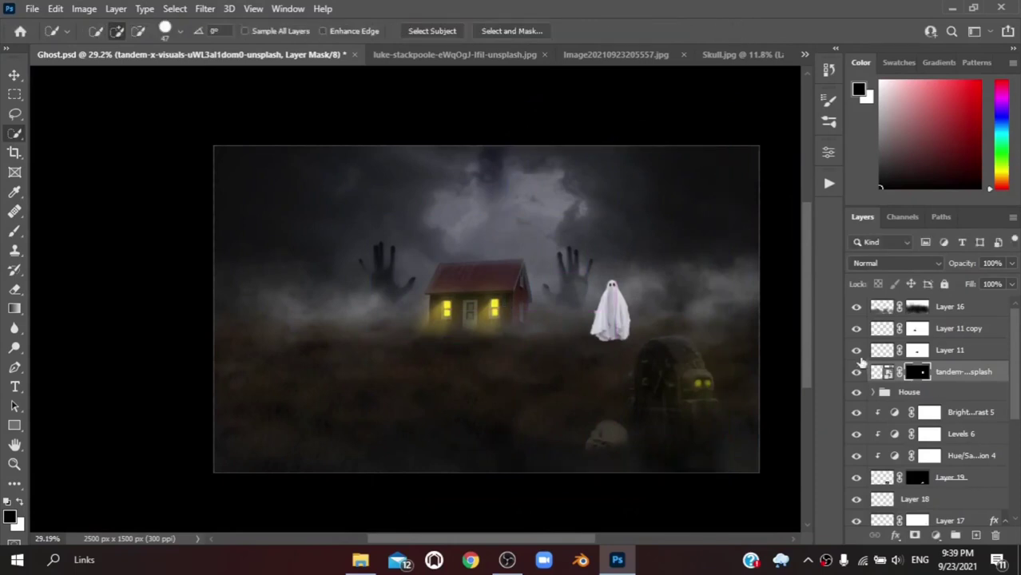
- Move the ghost layer below the House group and darken it with Levels output white 138
{"action": "left_click_drag", "start_coordinate": [939, 372], "coordinate": [951, 404]}
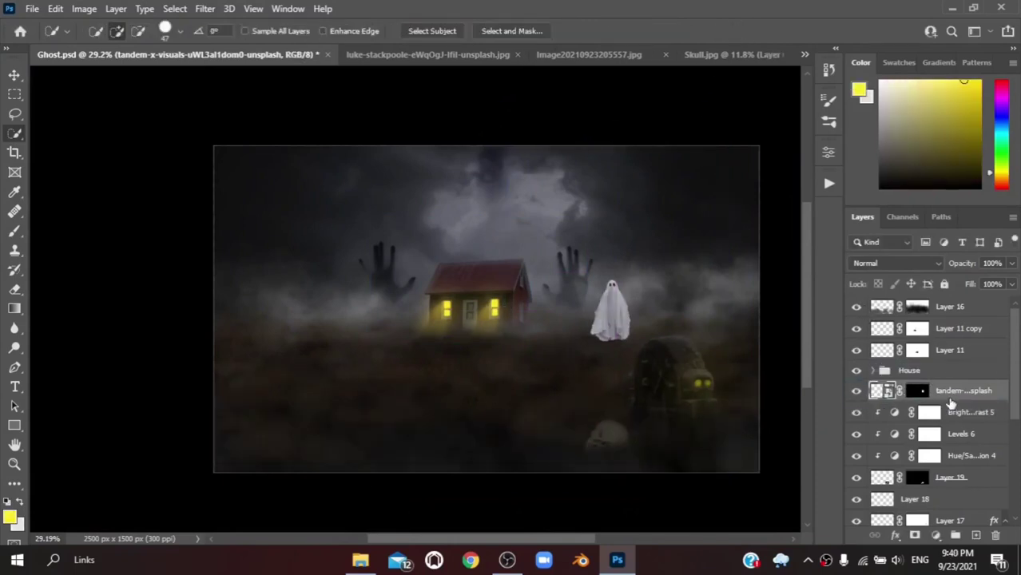
{"action": "scroll", "coordinate": [638, 382], "scroll_direction": "up", "scroll_amount": 3}
{"action": "scroll", "coordinate": [639, 382], "scroll_direction": "up", "scroll_amount": 2}
{"action": "left_click", "coordinate": [936, 535]}
{"action": "left_click", "coordinate": [919, 346]}
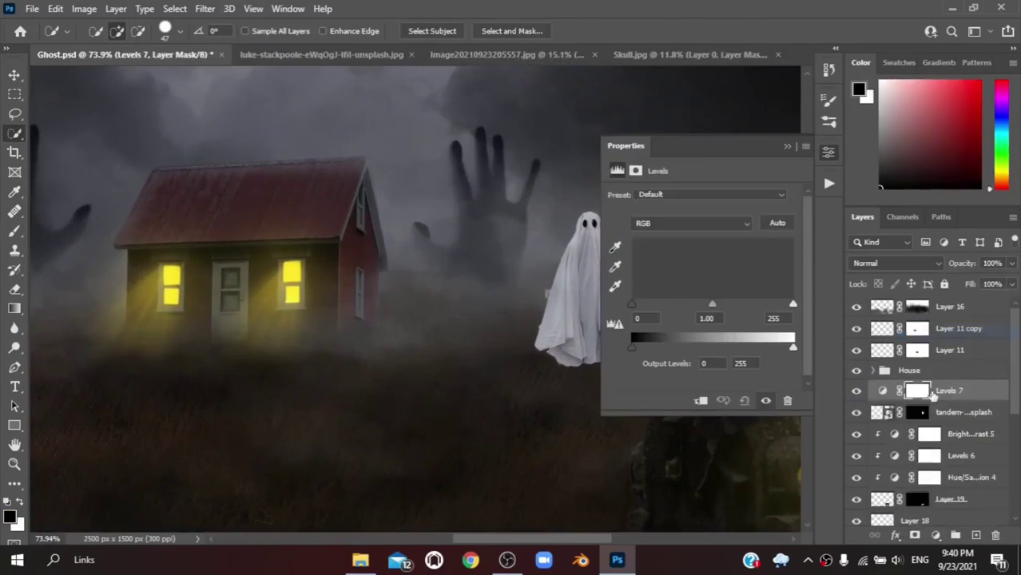
{"action": "left_click_drag", "start_coordinate": [794, 350], "coordinate": [720, 360]}
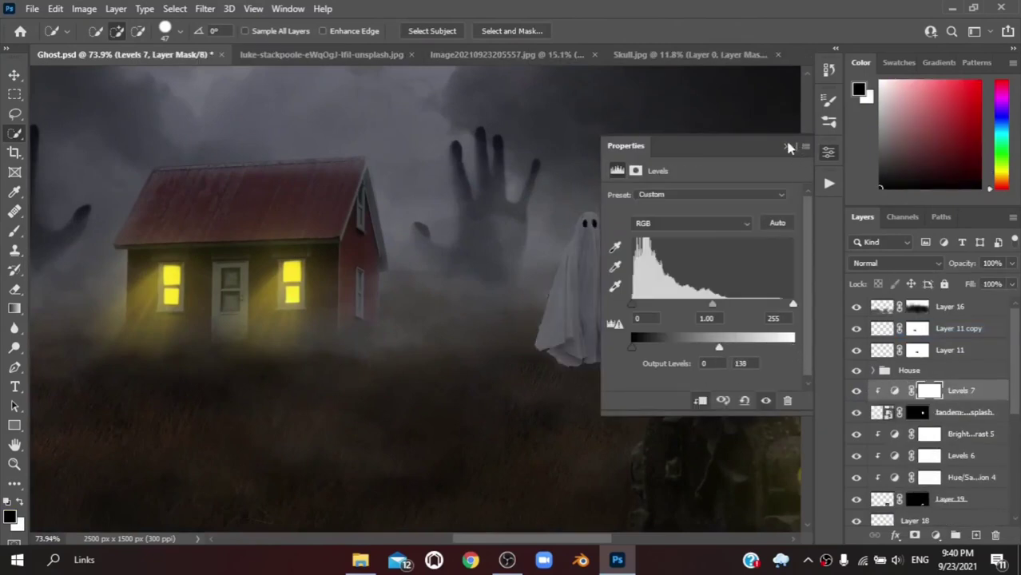
{"action": "left_click", "coordinate": [788, 148]}
- Lower the ghost's opacity and add a Brightness/Contrast adjustment at -50 brightness
{"action": "left_click", "coordinate": [963, 412]}
{"action": "left_click_drag", "start_coordinate": [968, 264], "coordinate": [959, 276]}
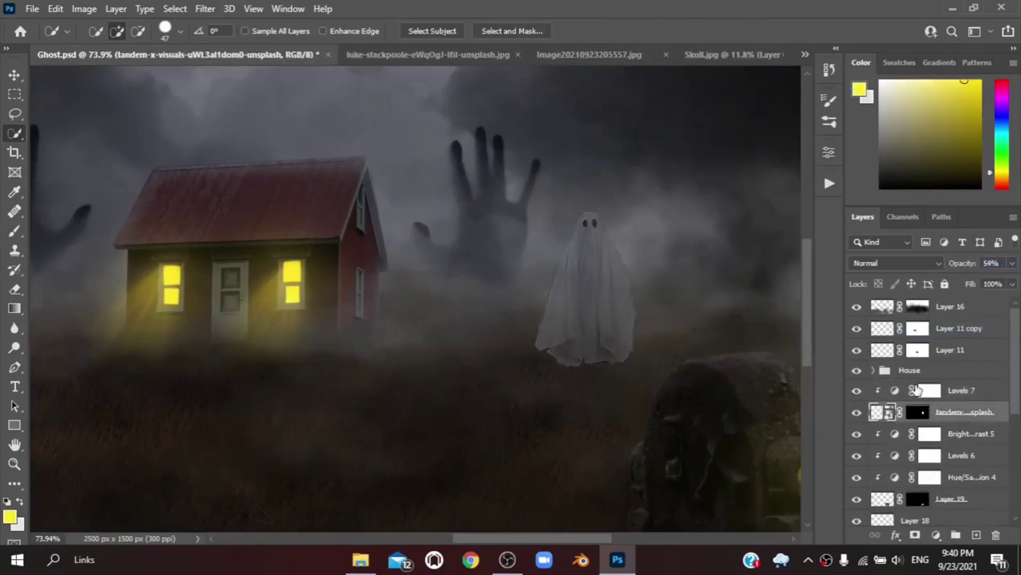
{"action": "left_click", "coordinate": [928, 390]}
{"action": "left_click", "coordinate": [936, 535]}
{"action": "left_click", "coordinate": [951, 323]}
{"action": "left_click_drag", "start_coordinate": [706, 238], "coordinate": [673, 238]}
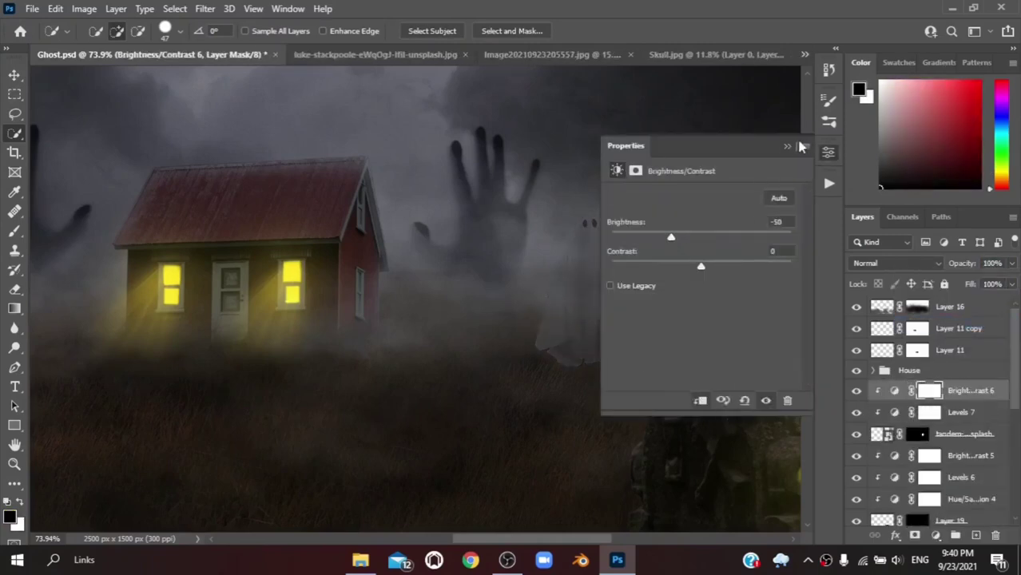
{"action": "left_click", "coordinate": [798, 144]}
- Shift the ghost further right into the fog
{"action": "scroll", "coordinate": [702, 205], "scroll_direction": "up", "scroll_amount": 1}
{"action": "left_click", "coordinate": [979, 439]}
{"action": "key", "text": "ctrl+t"}
{"action": "left_click_drag", "start_coordinate": [612, 269], "coordinate": [680, 246]}
{"action": "left_click", "coordinate": [741, 32]}
- Add a new empty layer below the ghost and pick a soft round brush
{"action": "key", "text": "w"}
{"action": "scroll", "coordinate": [748, 209], "scroll_direction": "down", "scroll_amount": 2}
{"action": "scroll", "coordinate": [569, 219], "scroll_direction": "up", "scroll_amount": 2}
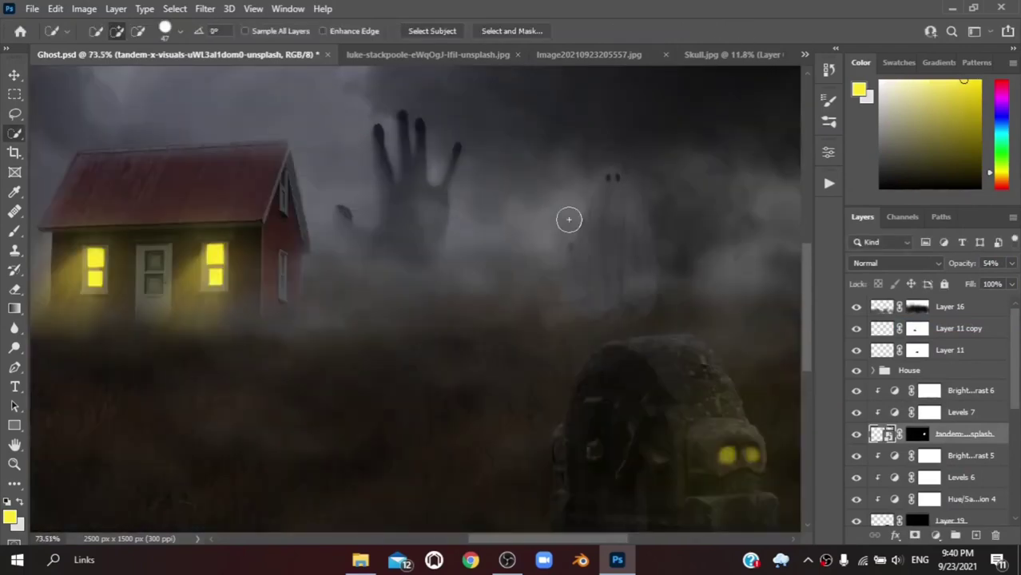
{"action": "scroll", "coordinate": [569, 219], "scroll_direction": "up", "scroll_amount": 1}
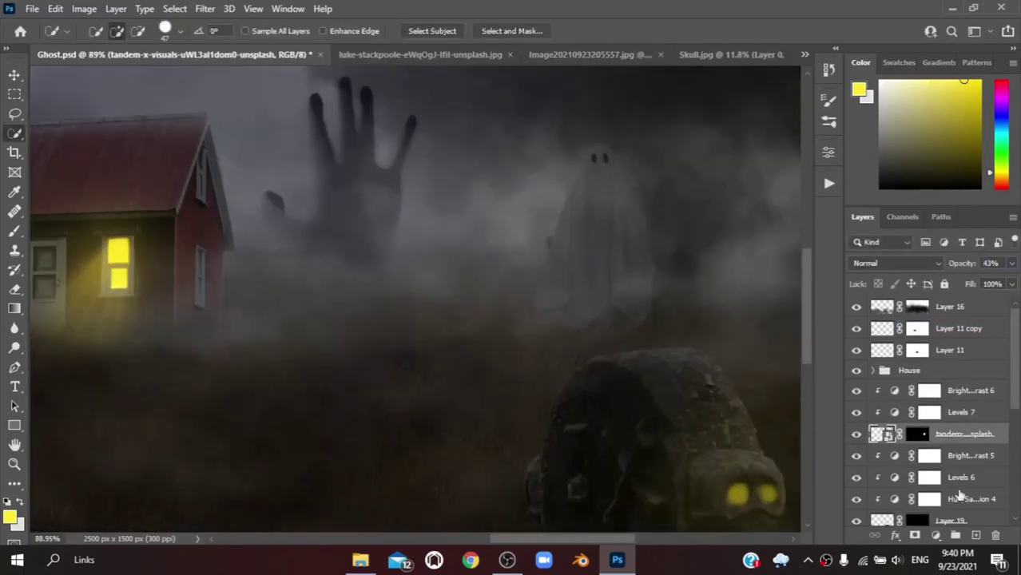
{"action": "left_click", "coordinate": [975, 536], "text": "ctrl"}
{"action": "key", "text": "b"}
{"action": "right_click", "coordinate": [404, 257]}
{"action": "left_click", "coordinate": [426, 381]}
- Paint a soft black shadow behind the ghost and rock at 35% opacity
{"action": "key", "text": "Return"}
{"action": "left_click_drag", "start_coordinate": [679, 312], "coordinate": [570, 354]}
{"action": "key", "text": "d"}
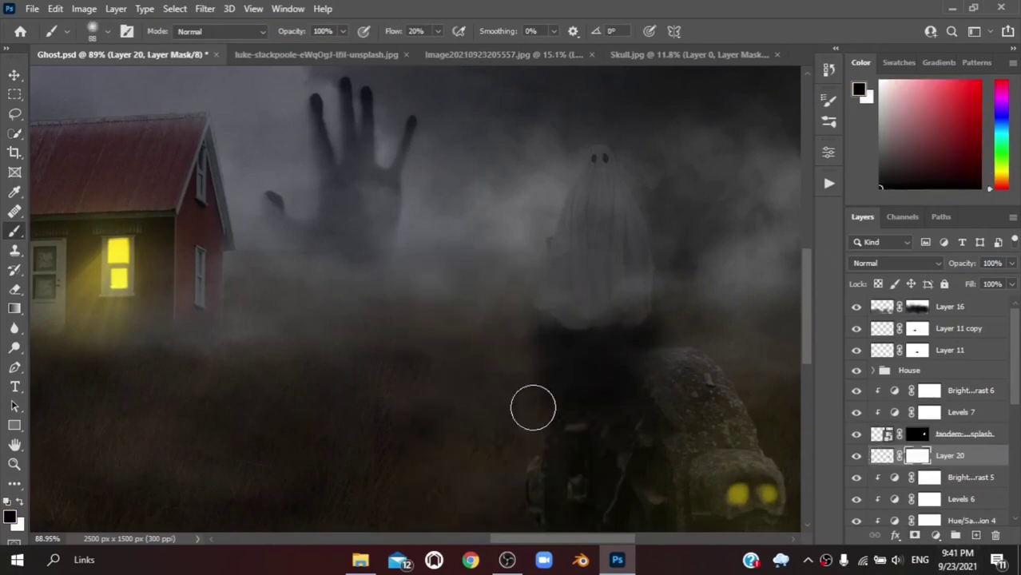
{"action": "left_click_drag", "start_coordinate": [967, 265], "coordinate": [964, 276]}
- Add a new layer above Brightness/Contrast 6, clipped to the ghost
{"action": "left_click", "coordinate": [964, 434]}
{"action": "left_click", "coordinate": [971, 391]}
{"action": "left_click", "coordinate": [976, 536]}
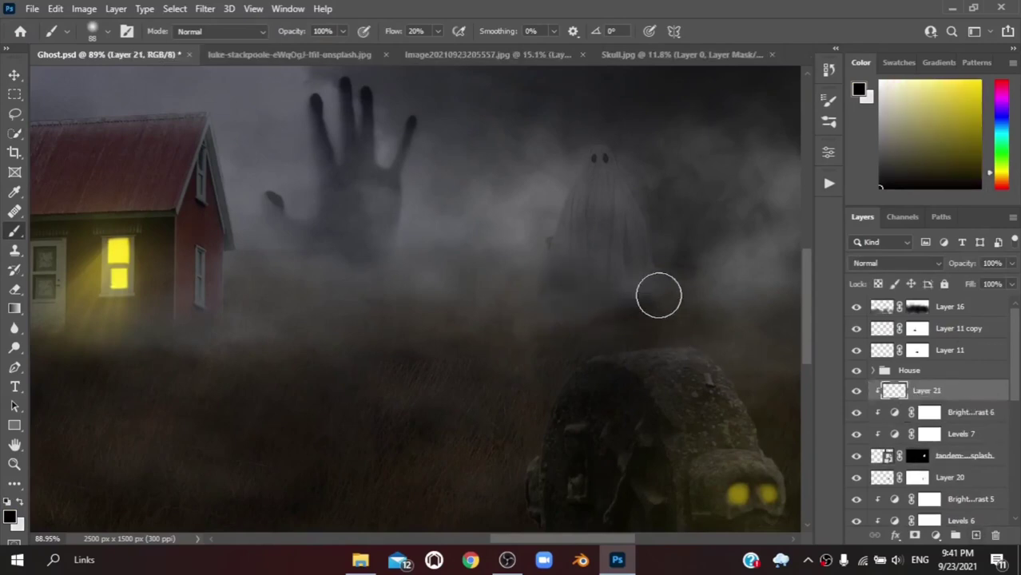
{"action": "scroll", "coordinate": [786, 296], "scroll_direction": "down", "scroll_amount": 5, "text": "alt"}
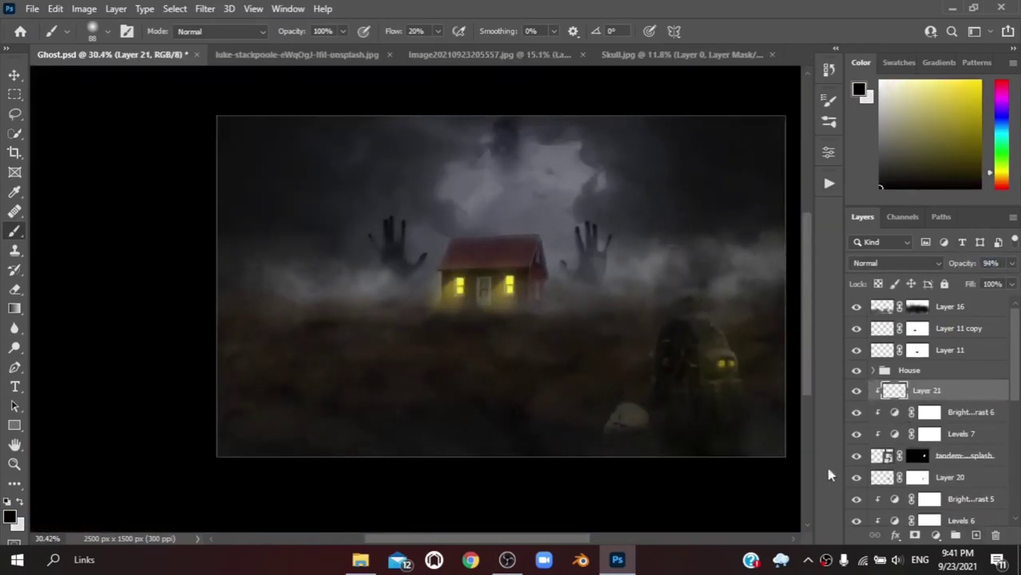
{"action": "scroll", "coordinate": [931, 409], "scroll_direction": "down", "scroll_amount": 1}
- Group the ghost layers down to Layer 20 into a group named 'Ghost'
{"action": "left_click", "coordinate": [966, 463], "text": "shift"}
{"action": "left_click", "coordinate": [955, 536]}
{"action": "double_click", "coordinate": [911, 367]}
{"action": "type", "text": "Ghost"}
{"action": "key", "text": "Return"}
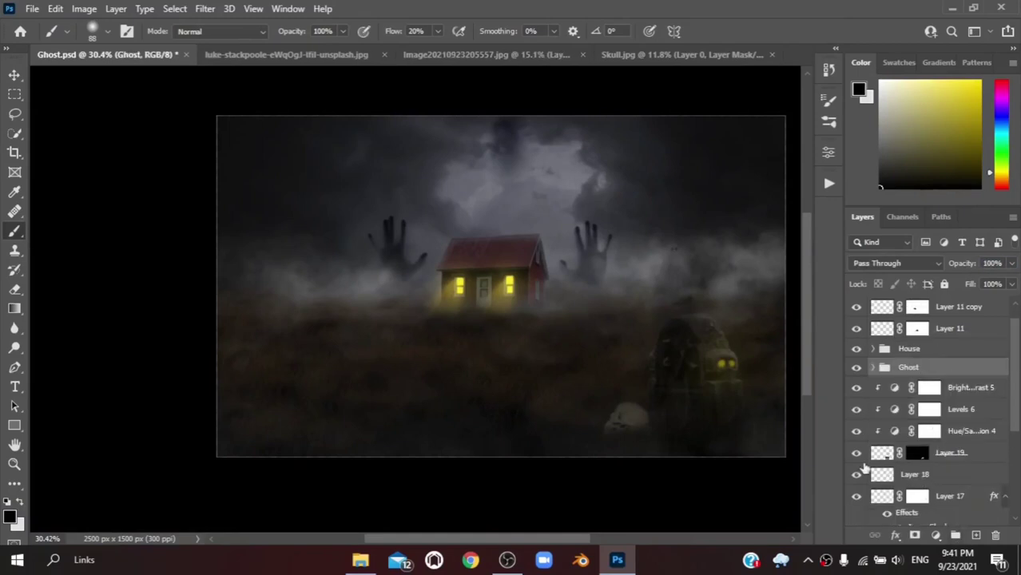
- Add a new layer above Layer 18 for shading around the skull
{"action": "left_click", "coordinate": [923, 473]}
{"action": "left_click", "coordinate": [974, 536]}
{"action": "scroll", "coordinate": [549, 434], "scroll_direction": "up", "scroll_amount": 2}
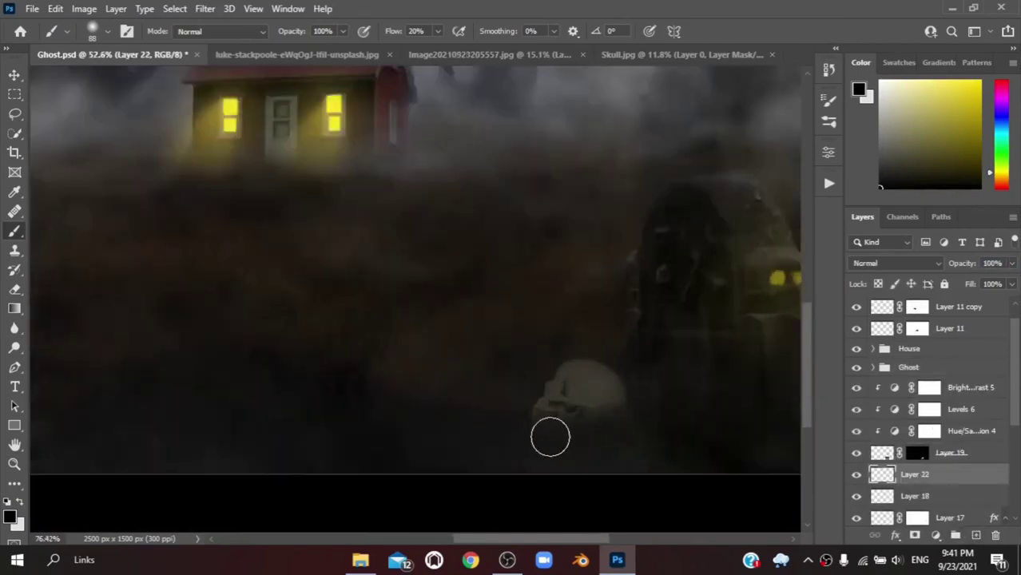
{"action": "scroll", "coordinate": [550, 434], "scroll_direction": "up", "scroll_amount": 2}
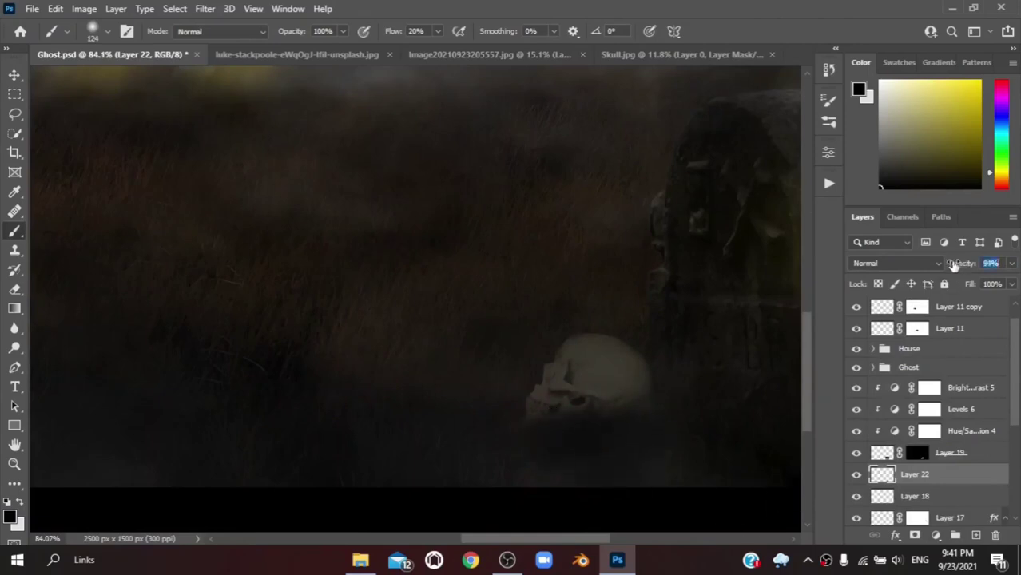
{"action": "scroll", "coordinate": [422, 176], "scroll_direction": "down", "scroll_amount": 5}
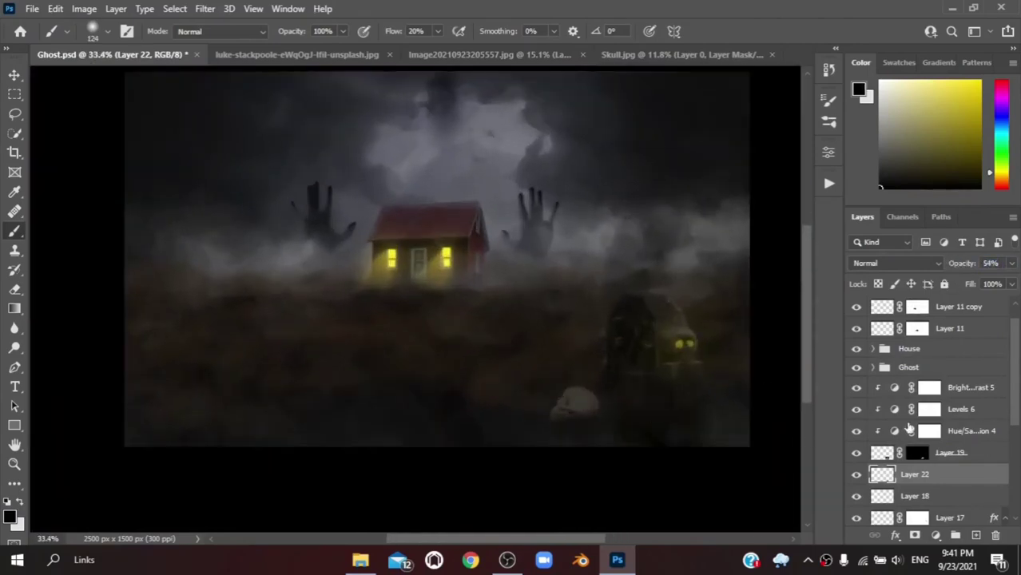
{"action": "scroll", "coordinate": [951, 328], "scroll_direction": "up", "scroll_amount": 1}
- On a new top layer, brush Effects fog over the ground and mask part of it back
{"action": "left_click", "coordinate": [951, 306]}
{"action": "left_click", "coordinate": [974, 536]}
{"action": "right_click", "coordinate": [271, 164]}
{"action": "left_click", "coordinate": [315, 383]}
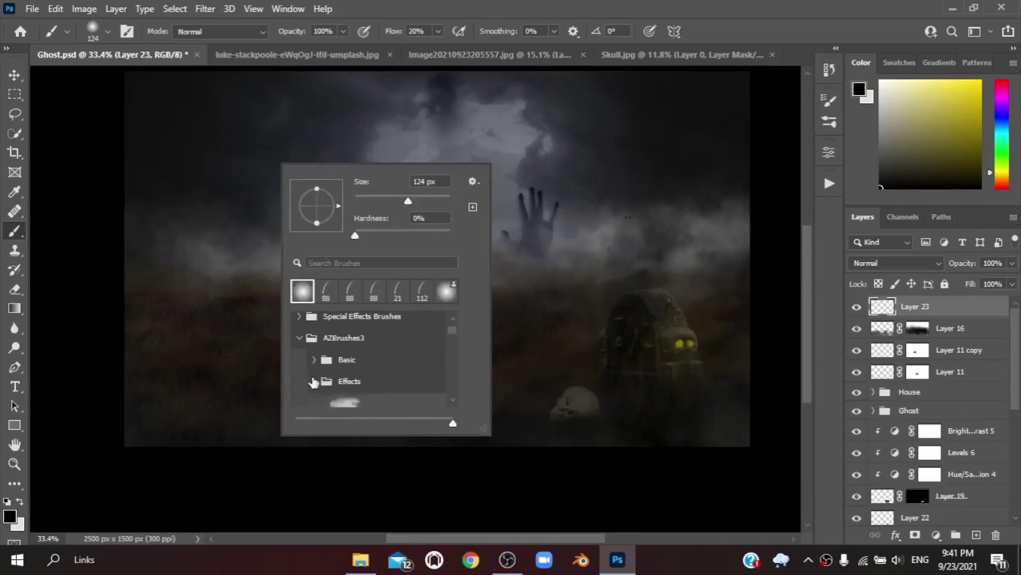
{"action": "double_click", "coordinate": [336, 403]}
{"action": "mouse_move", "coordinate": [327, 339]}
{"action": "left_mouse_down"}
{"action": "mouse_move", "coordinate": [557, 330]}
{"action": "mouse_move", "coordinate": [155, 295]}
{"action": "mouse_move", "coordinate": [413, 386]}
{"action": "left_mouse_up"}
{"action": "scroll", "coordinate": [644, 421], "scroll_direction": "down", "scroll_amount": 1}
{"action": "left_click", "coordinate": [915, 535]}
{"action": "mouse_move", "coordinate": [240, 376]}
{"action": "left_mouse_down"}
{"action": "mouse_move", "coordinate": [580, 378]}
{"action": "mouse_move", "coordinate": [240, 319]}
{"action": "mouse_move", "coordinate": [566, 349]}
{"action": "left_mouse_up"}
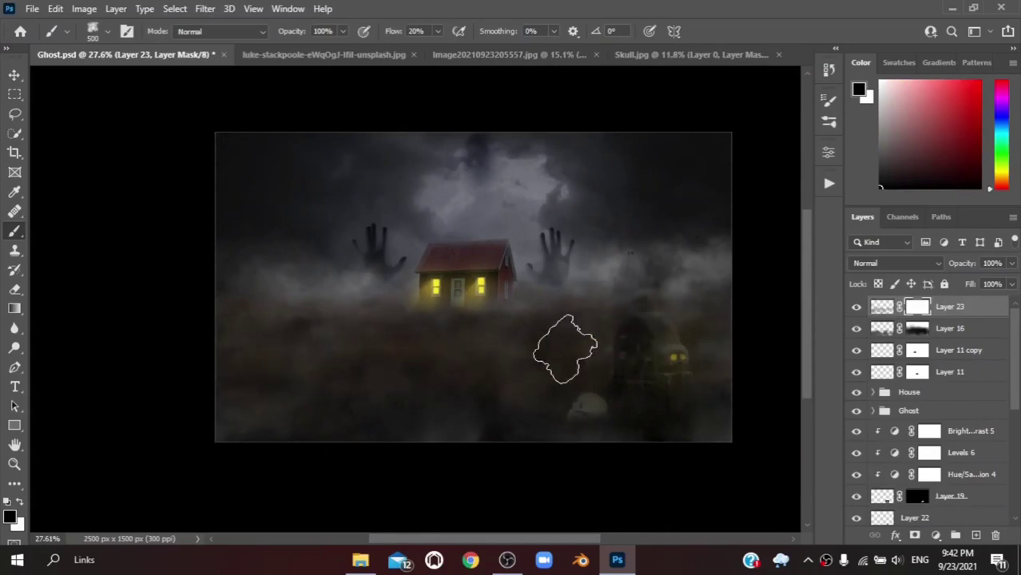
- Create a new empty layer named Moon
{"action": "left_click", "coordinate": [977, 535]}
{"action": "type", "text": "Moon"}
{"action": "key", "text": "Return"}
- Stamp a full-strength moon from the Others brushes into the upper-right sky
{"action": "right_click", "coordinate": [376, 164]}
{"action": "scroll", "coordinate": [405, 383], "scroll_direction": "down", "scroll_amount": 5}
{"action": "left_click", "coordinate": [405, 392]}
{"action": "left_click", "coordinate": [404, 392]}
{"action": "double_click", "coordinate": [472, 333]}
{"action": "key", "text": "bracketleft"}
{"action": "key", "text": "bracketleft"}
{"action": "key", "text": "bracketleft"}
{"action": "key", "text": "shift+0"}
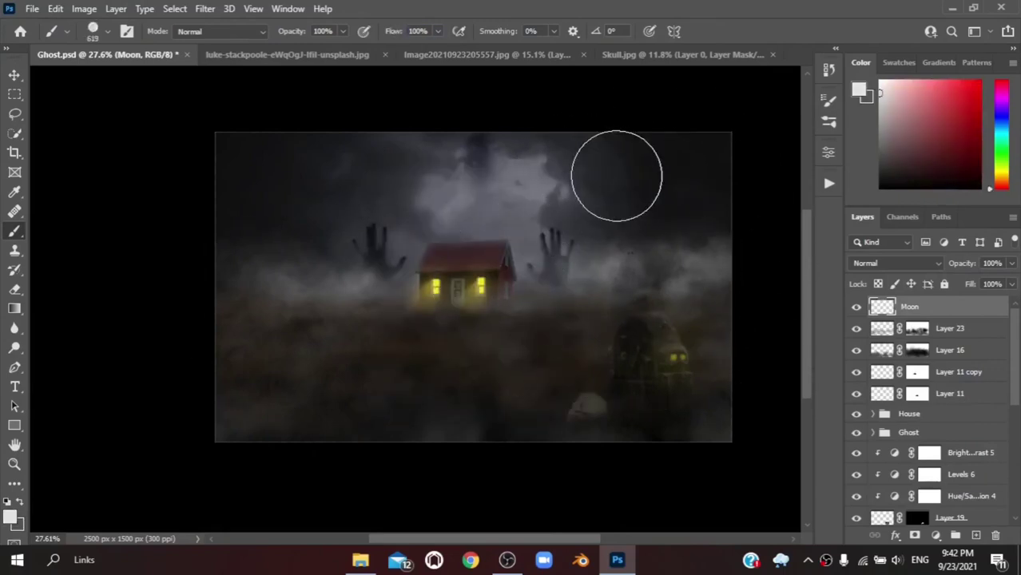
{"action": "left_click", "coordinate": [590, 179]}
- Turn on an Outer Glow in the Moon layer's style settings
{"action": "scroll", "coordinate": [630, 240], "scroll_direction": "up", "scroll_amount": 1}
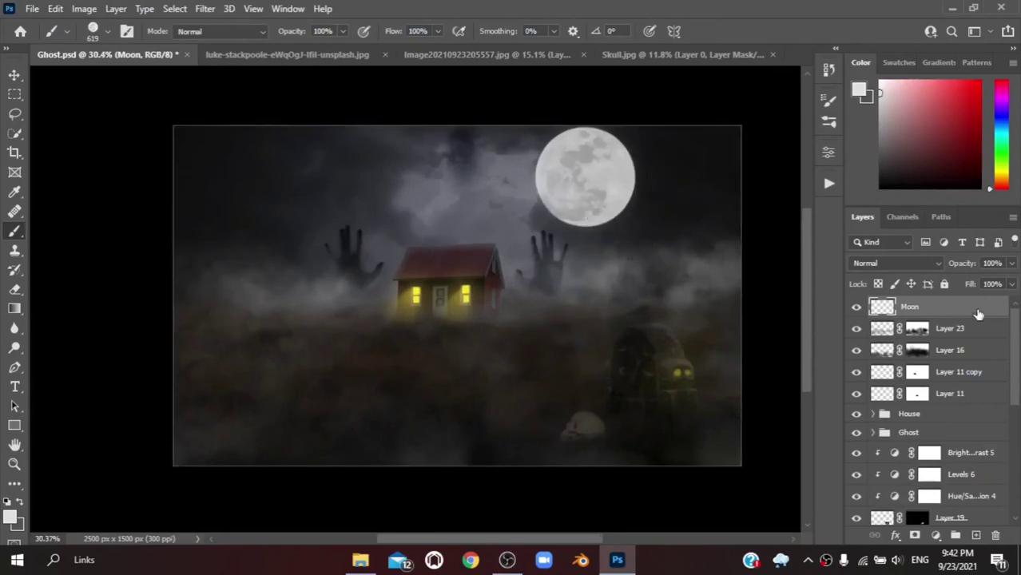
{"action": "double_click", "coordinate": [979, 314]}
{"action": "left_click", "coordinate": [455, 383]}
{"action": "mouse_move", "coordinate": [663, 80]}
{"action": "left_mouse_down"}
{"action": "mouse_move", "coordinate": [511, 388]}
{"action": "mouse_move", "coordinate": [151, 59]}
{"action": "left_mouse_up"}
- Set the moon's Outer Glow slightly lower in opacity and 109 px wide
{"action": "left_click_drag", "start_coordinate": [186, 139], "coordinate": [185, 144]}
{"action": "left_click_drag", "start_coordinate": [179, 250], "coordinate": [191, 254]}
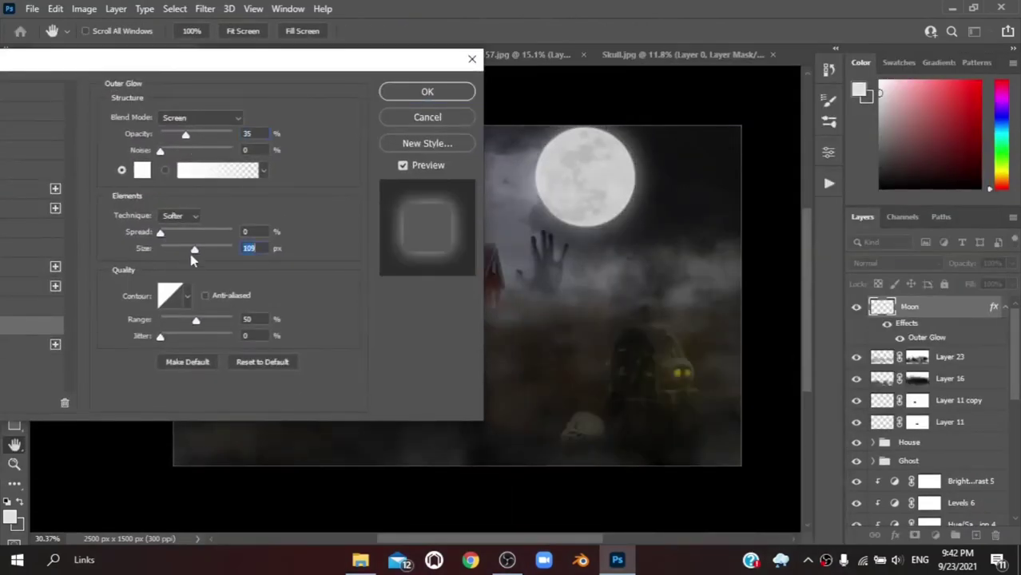
{"action": "left_click", "coordinate": [397, 92]}
- Add a new layer above Moon with black paint and the Effects Fog brush
{"action": "left_click", "coordinate": [977, 535]}
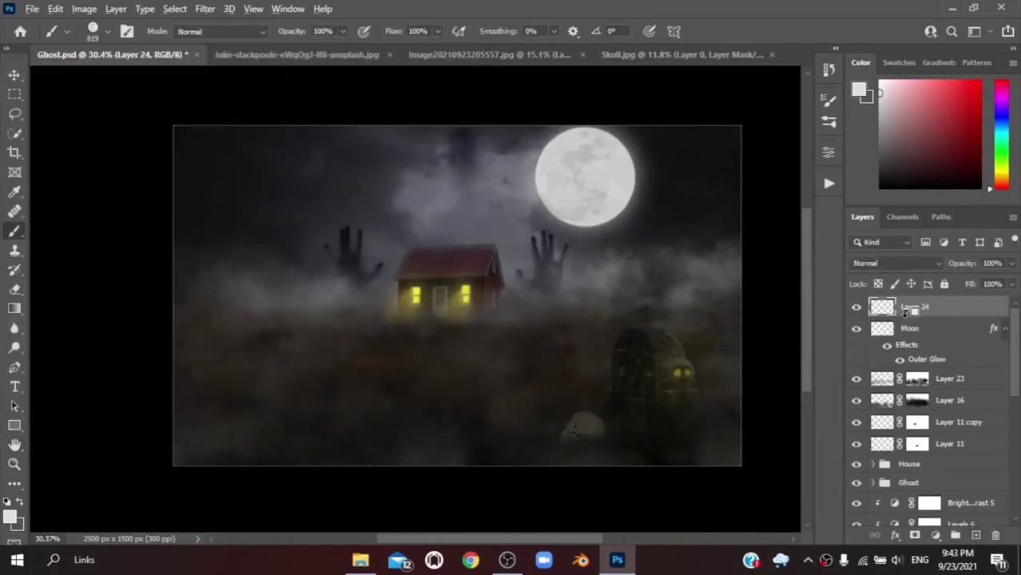
{"action": "key", "text": "x"}
{"action": "right_click", "coordinate": [688, 183]}
{"action": "scroll", "coordinate": [575, 344], "scroll_direction": "up", "scroll_amount": 5}
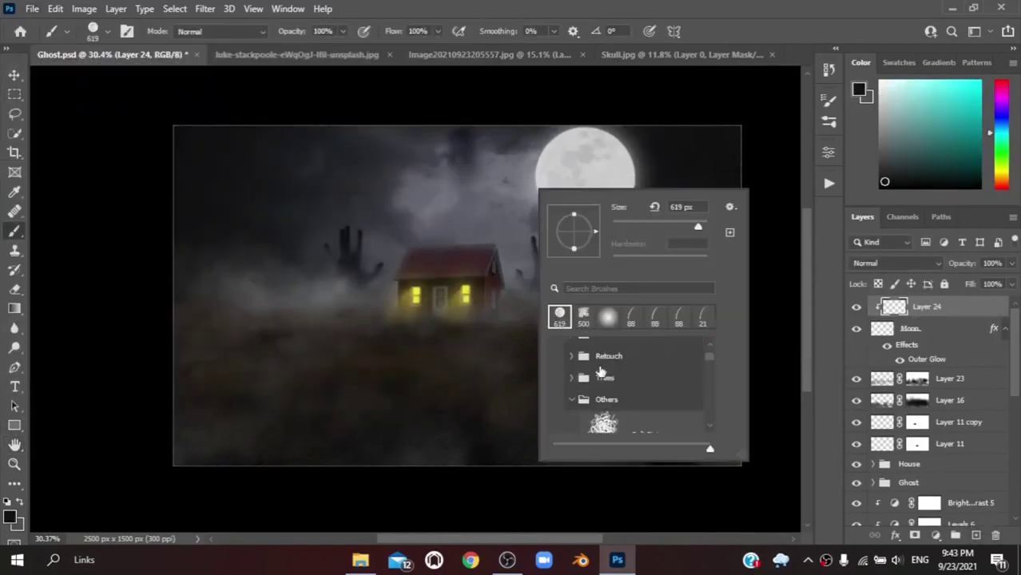
{"action": "left_click", "coordinate": [572, 384]}
{"action": "scroll", "coordinate": [632, 384], "scroll_direction": "down", "scroll_amount": 3}
{"action": "left_click", "coordinate": [616, 365]}
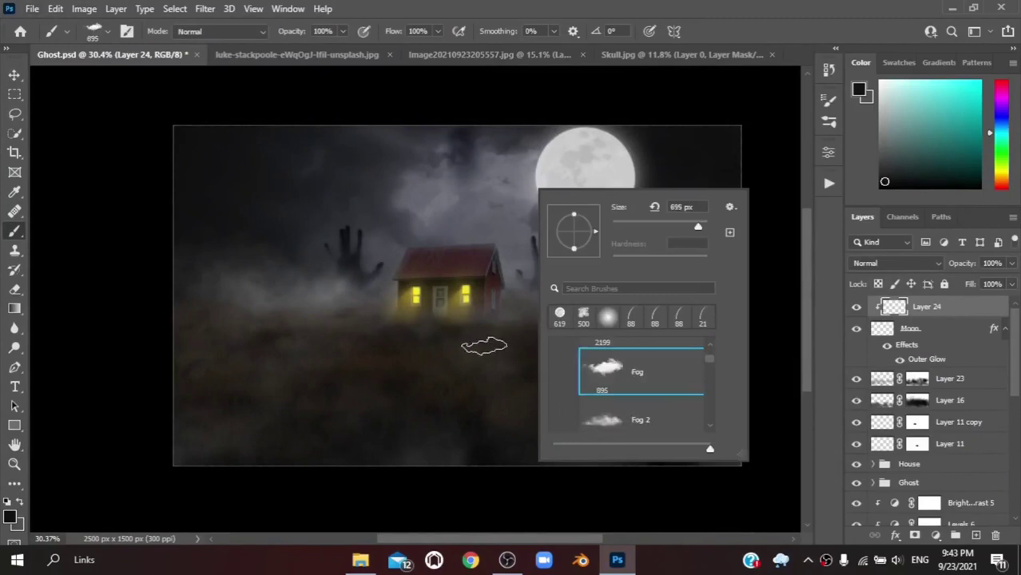
{"action": "key", "text": "Return"}
{"action": "scroll", "coordinate": [633, 193], "scroll_direction": "up", "scroll_amount": 5}
- Paint dark fog across the moon and fade that layer to 38% opacity
{"action": "mouse_move", "coordinate": [607, 196]}
{"action": "left_mouse_down"}
{"action": "mouse_move", "coordinate": [566, 209]}
{"action": "mouse_move", "coordinate": [487, 204]}
{"action": "left_mouse_up"}
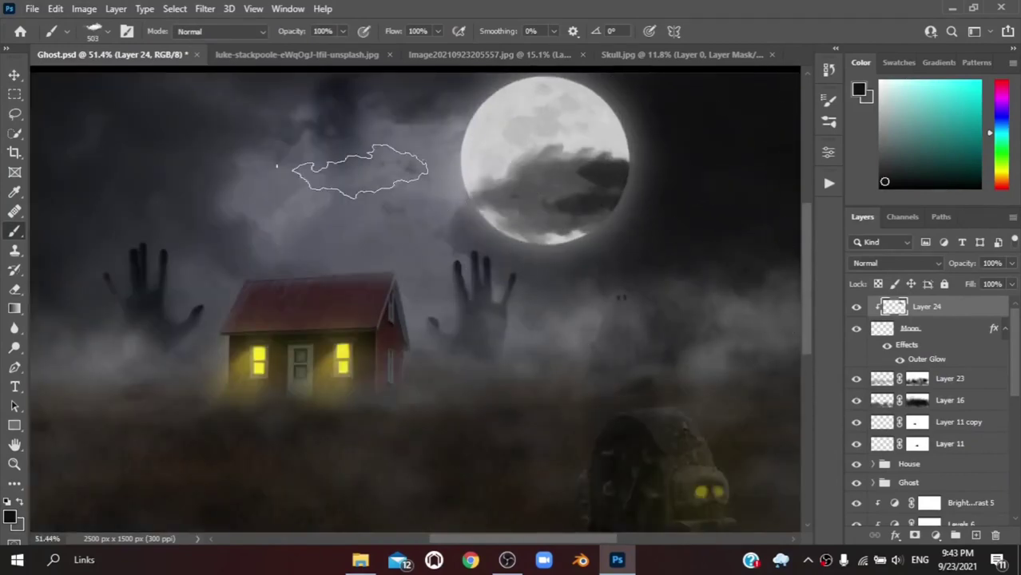
{"action": "left_click_drag", "start_coordinate": [964, 264], "coordinate": [958, 272]}
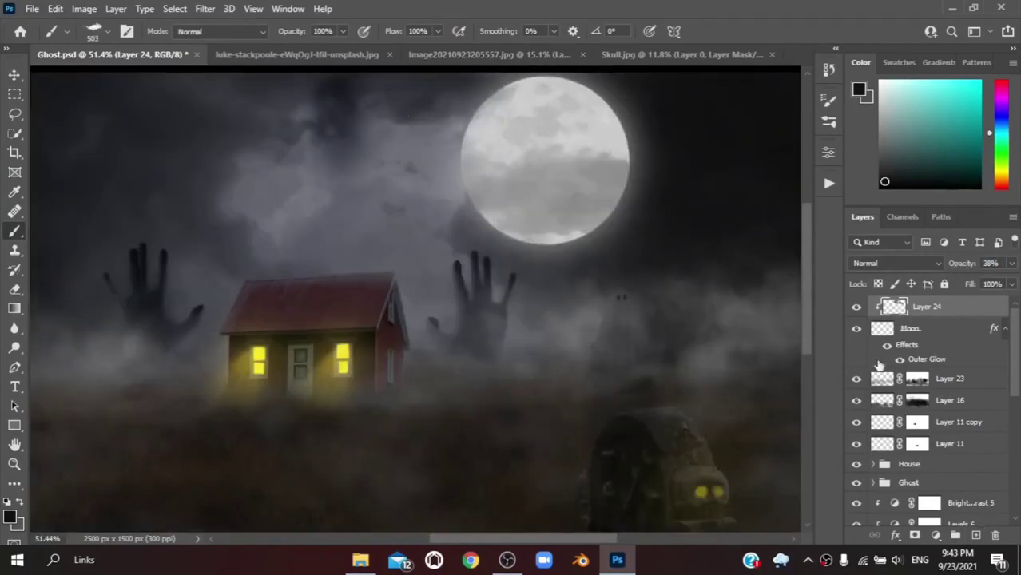
{"action": "scroll", "coordinate": [535, 269], "scroll_direction": "down", "scroll_amount": 2}
{"action": "scroll", "coordinate": [681, 237], "scroll_direction": "down", "scroll_amount": 1}
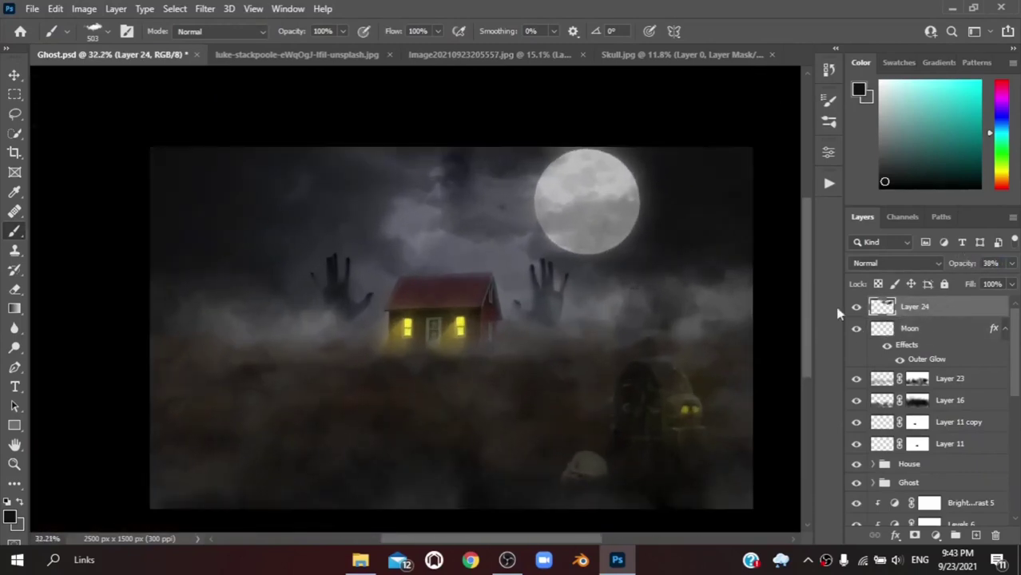
- Add Layer 25 above Layer 24 and pick the Birds brush
{"action": "left_click", "coordinate": [977, 535]}
{"action": "right_click", "coordinate": [345, 200]}
{"action": "scroll", "coordinate": [377, 384], "scroll_direction": "up", "scroll_amount": 2}
{"action": "scroll", "coordinate": [377, 403], "scroll_direction": "down", "scroll_amount": 3}
{"action": "scroll", "coordinate": [384, 388], "scroll_direction": "down", "scroll_amount": 2}
{"action": "scroll", "coordinate": [400, 395], "scroll_direction": "down", "scroll_amount": 2}
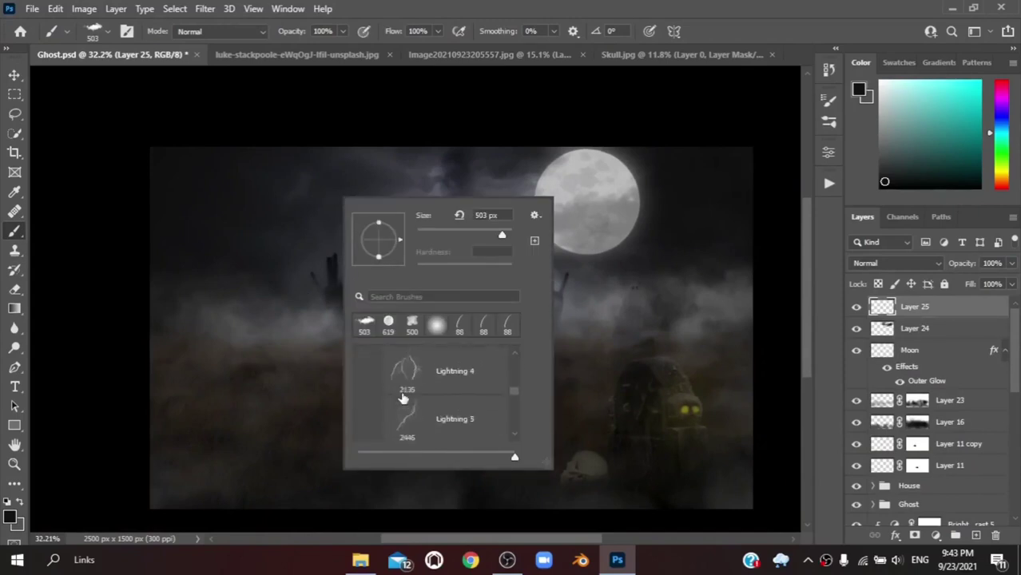
{"action": "scroll", "coordinate": [403, 398], "scroll_direction": "down", "scroll_amount": 1}
{"action": "scroll", "coordinate": [420, 380], "scroll_direction": "down", "scroll_amount": 1}
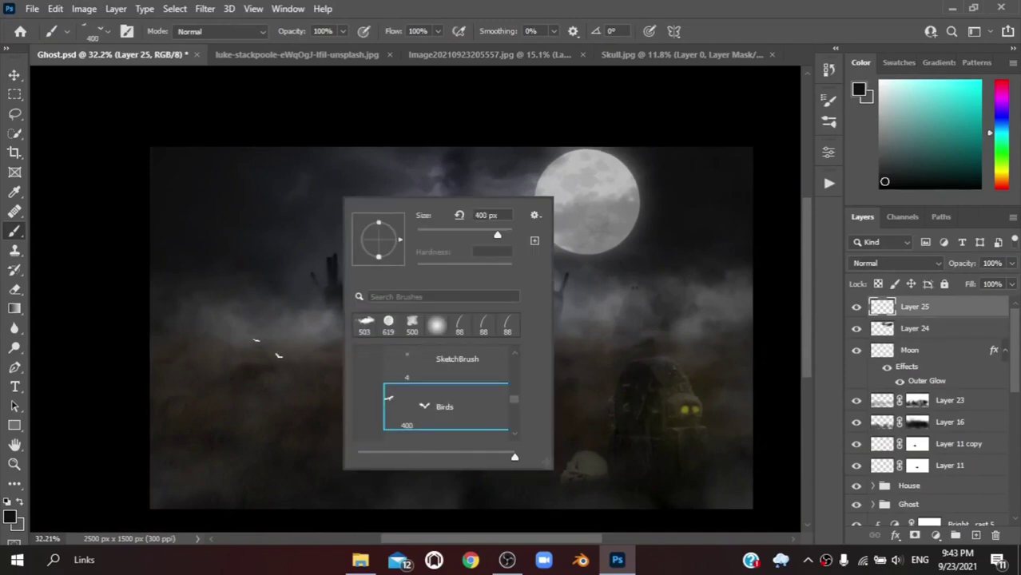
{"action": "key", "text": "Return"}
{"action": "left_click", "coordinate": [588, 199]}
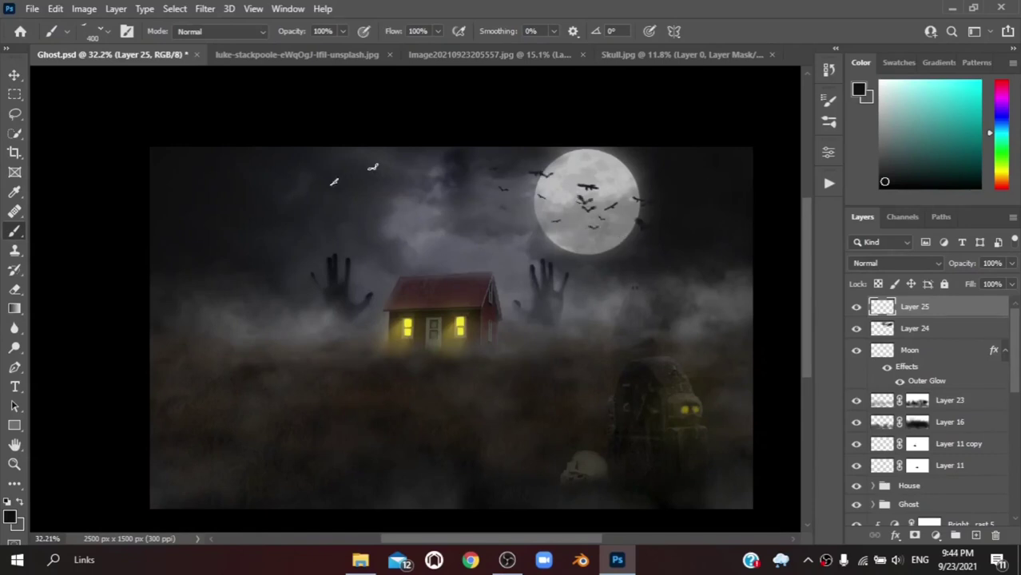
- Add a Color Balance adjustment layer at the top of the stack
{"action": "scroll", "coordinate": [621, 318], "scroll_direction": "down", "scroll_amount": 1}
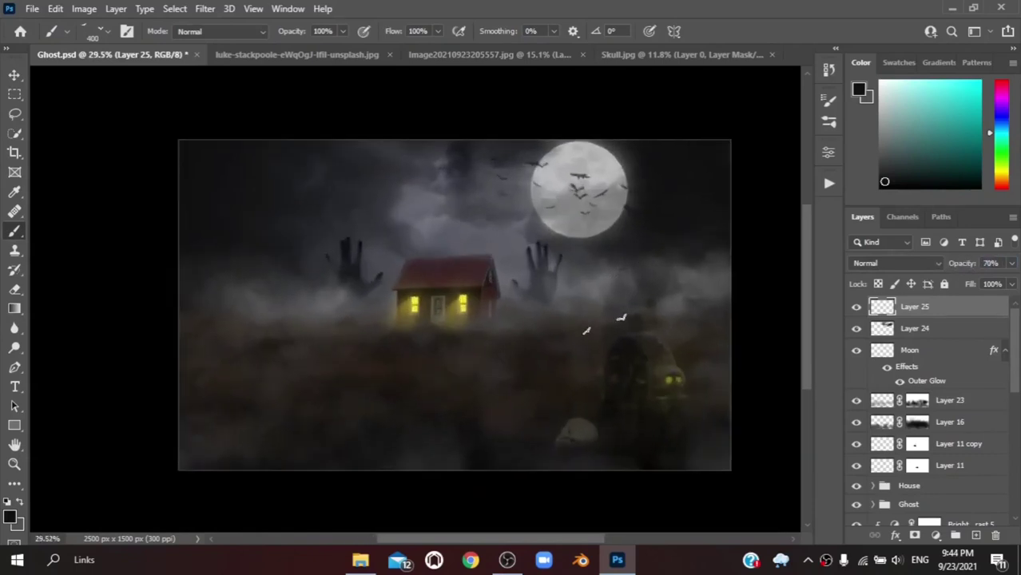
{"action": "left_click", "coordinate": [15, 75]}
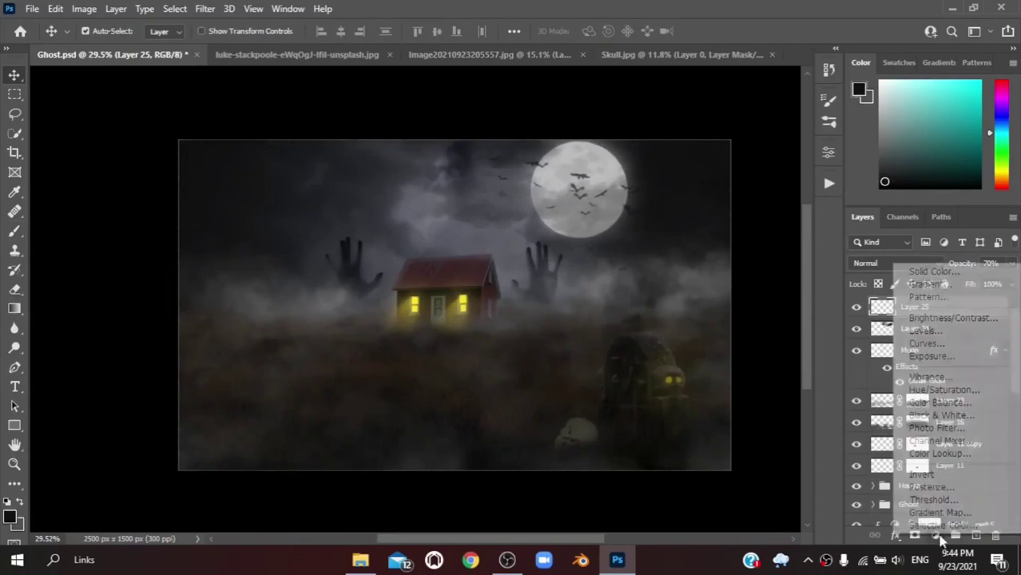
{"action": "left_click_drag", "start_coordinate": [951, 480], "coordinate": [956, 408]}
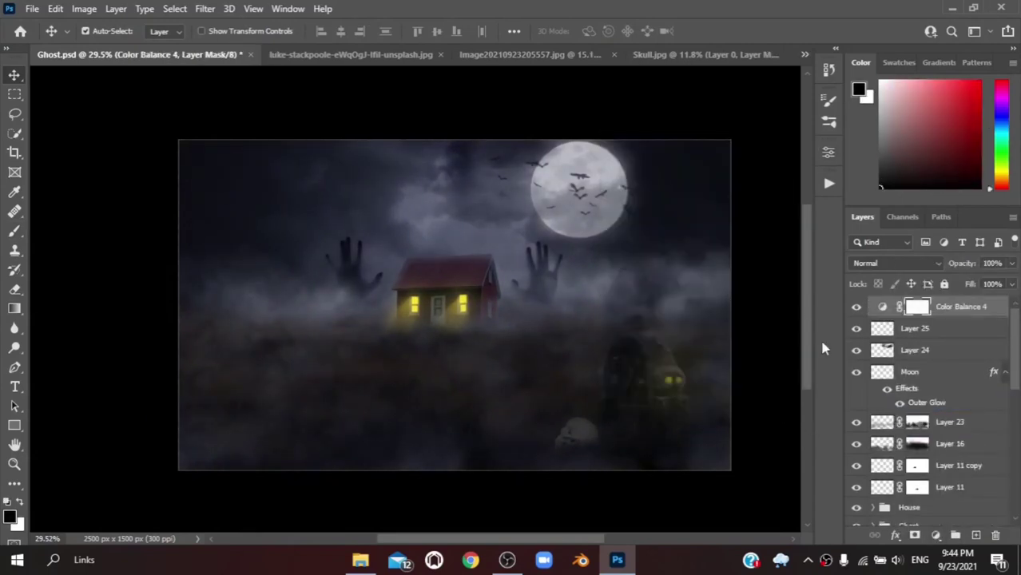
- Expand the Ghost group and target the ghost photo layer's mask
{"action": "scroll", "coordinate": [911, 366], "scroll_direction": "down", "scroll_amount": 1}
{"action": "scroll", "coordinate": [911, 366], "scroll_direction": "down", "scroll_amount": 3}
{"action": "left_click", "coordinate": [874, 390]}
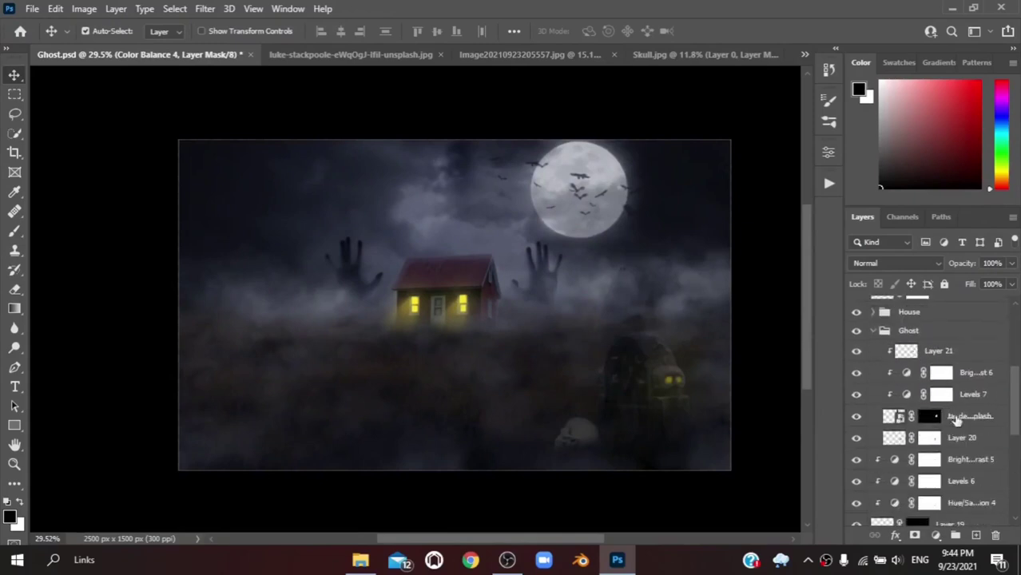
{"action": "left_click", "coordinate": [963, 416]}
{"action": "left_click", "coordinate": [943, 351]}
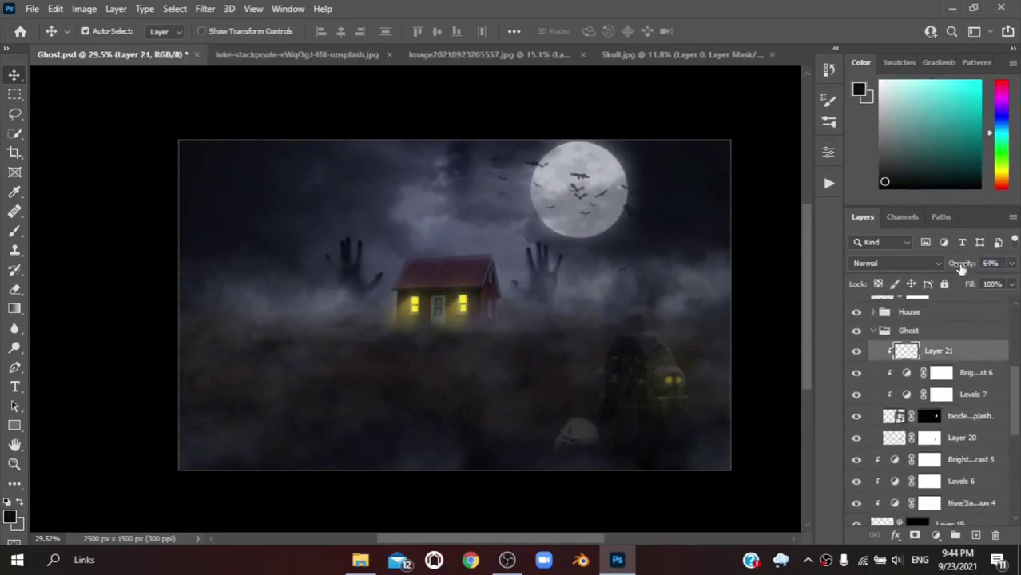
{"action": "scroll", "coordinate": [623, 326], "scroll_direction": "up", "scroll_amount": 3}
{"action": "scroll", "coordinate": [622, 326], "scroll_direction": "up", "scroll_amount": 2}
{"action": "left_click", "coordinate": [930, 416]}
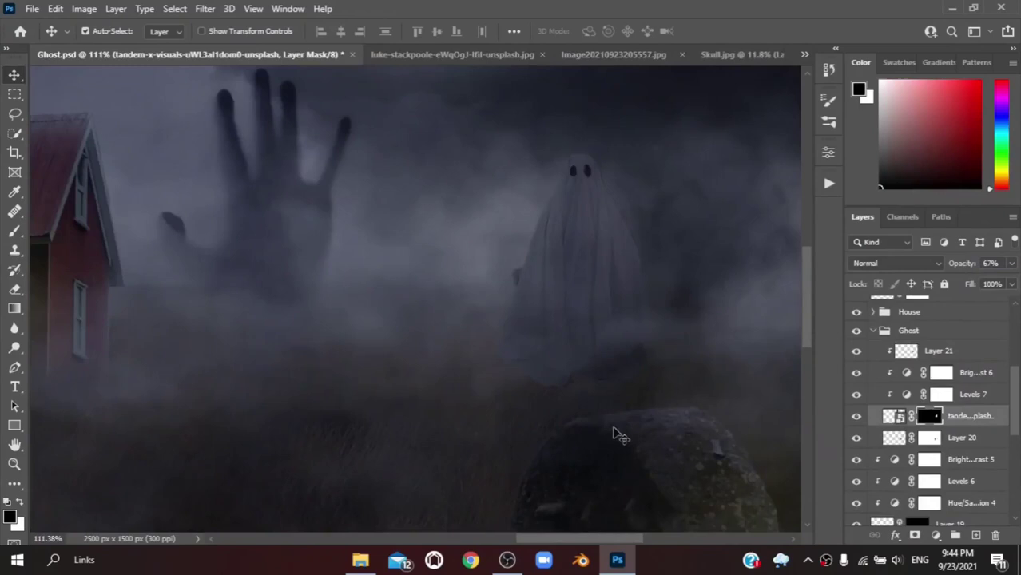
- Paint black on the mask with a soft round brush enlarged to 145 px
{"action": "key", "text": "b"}
{"action": "scroll", "coordinate": [320, 368], "scroll_direction": "up", "scroll_amount": 2}
{"action": "right_click", "coordinate": [431, 328]}
{"action": "left_click", "coordinate": [422, 404]}
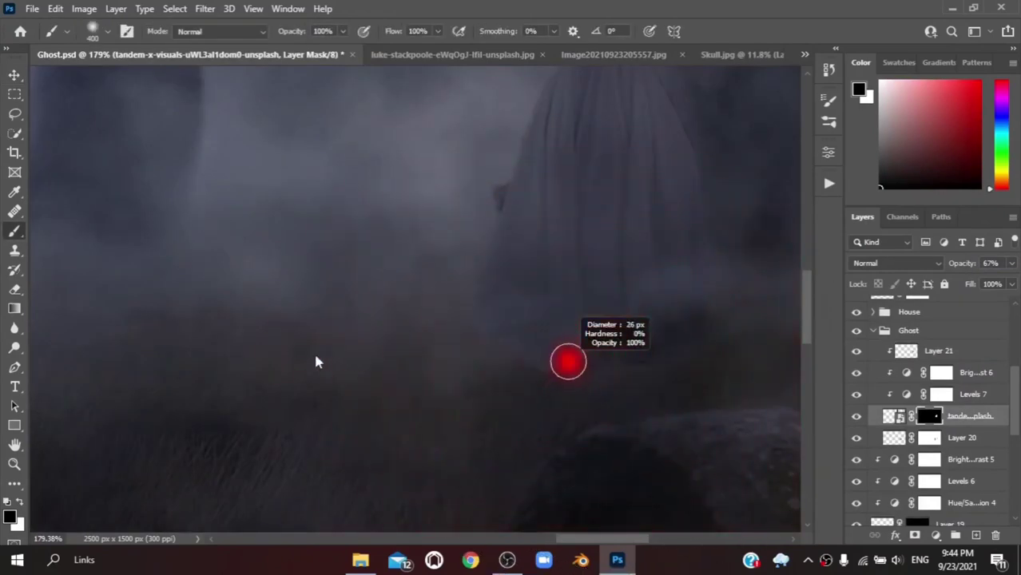
{"action": "scroll", "coordinate": [711, 154], "scroll_direction": "up", "scroll_amount": 3}
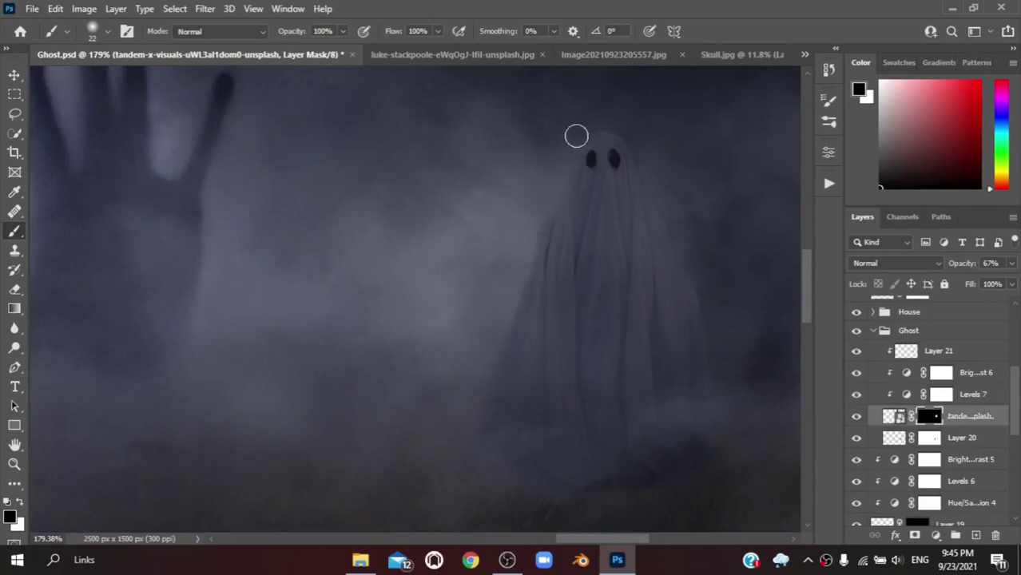
{"action": "scroll", "coordinate": [677, 160], "scroll_direction": "up", "scroll_amount": 3}
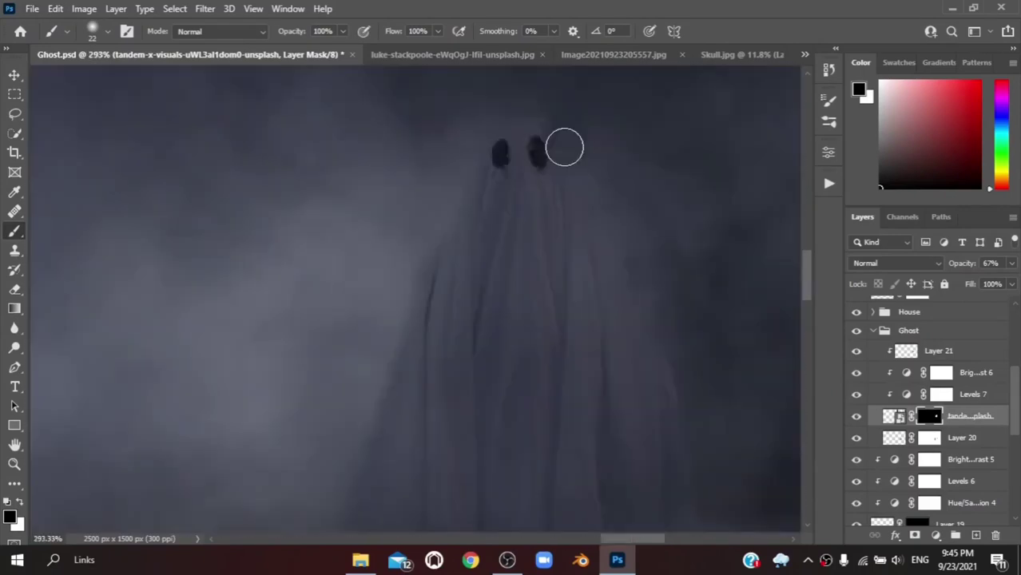
{"action": "key", "text": "x"}
{"action": "scroll", "coordinate": [646, 180], "scroll_direction": "down", "scroll_amount": 3}
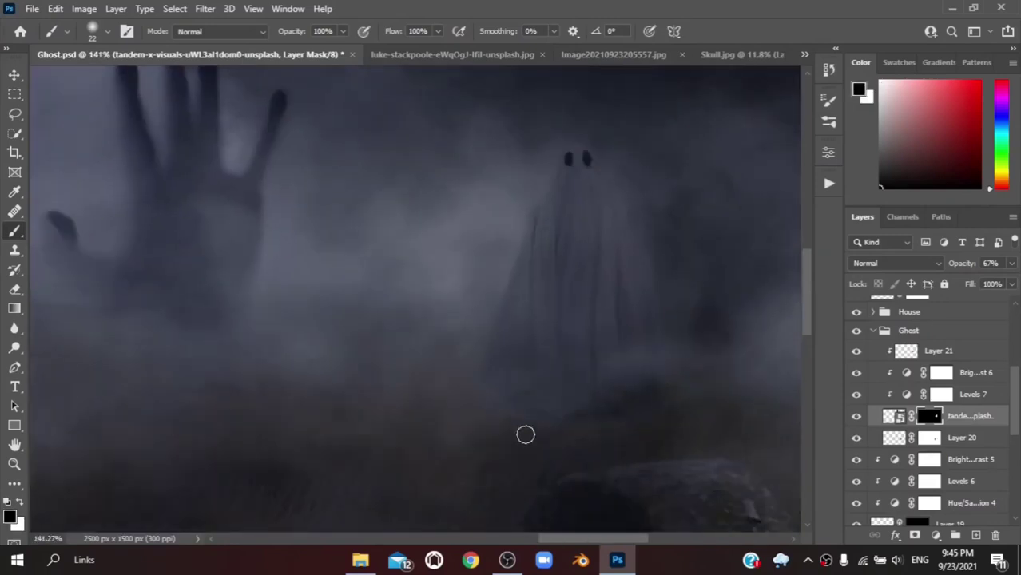
{"action": "key", "text": "bracketright"}
{"action": "key", "text": "bracketright"}
{"action": "key", "text": "bracketright"}
{"action": "scroll", "coordinate": [607, 434], "scroll_direction": "down", "scroll_amount": 3}
{"action": "scroll", "coordinate": [383, 433], "scroll_direction": "down", "scroll_amount": 2}
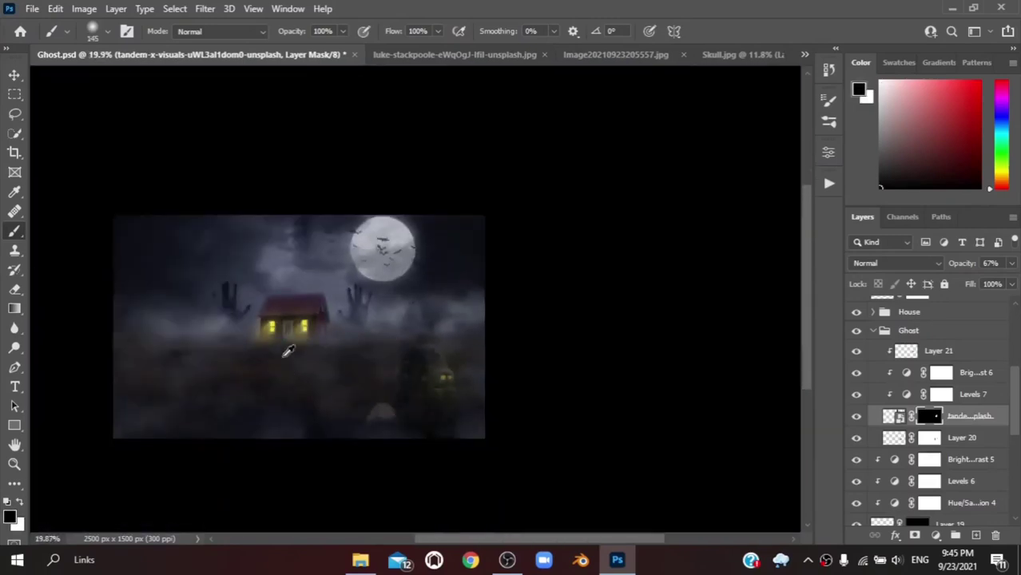
- On a new layer clipped above Layer 21, paint yellow over both ghost eyes
{"action": "left_click", "coordinate": [939, 351]}
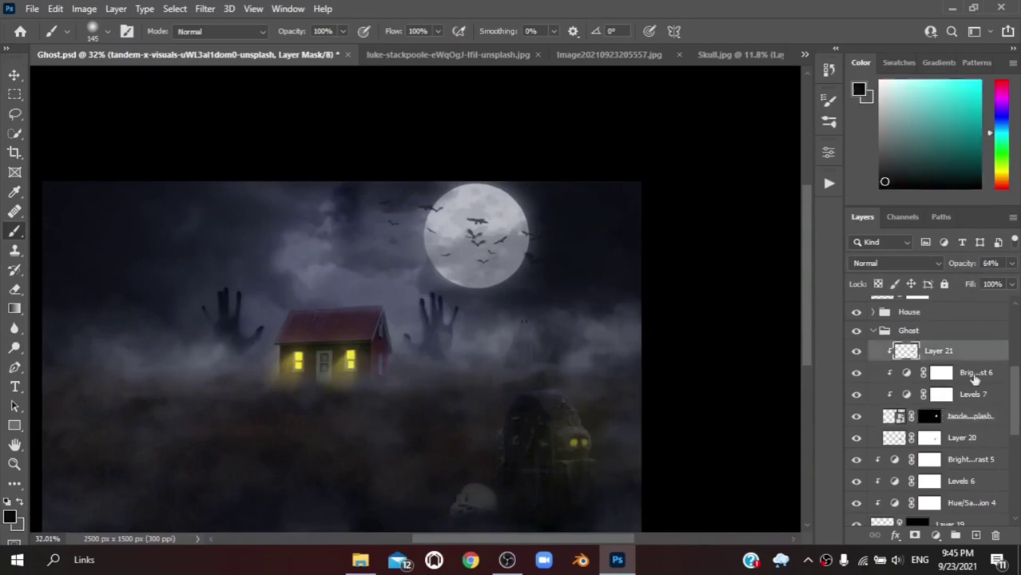
{"action": "key", "text": "ctrl+shift+alt+n"}
{"action": "scroll", "coordinate": [519, 266], "scroll_direction": "up", "scroll_amount": 3}
{"action": "scroll", "coordinate": [518, 266], "scroll_direction": "up", "scroll_amount": 3}
{"action": "scroll", "coordinate": [519, 266], "scroll_direction": "up", "scroll_amount": 3}
{"action": "left_click_drag", "start_coordinate": [467, 227], "coordinate": [399, 285]}
{"action": "left_click", "coordinate": [472, 232]}
{"action": "left_click", "coordinate": [419, 230]}
- Set the eye layer to Color Dodge and mask away excess glow
{"action": "left_click", "coordinate": [897, 263]}
{"action": "left_click", "coordinate": [863, 352]}
{"action": "left_click", "coordinate": [896, 263]}
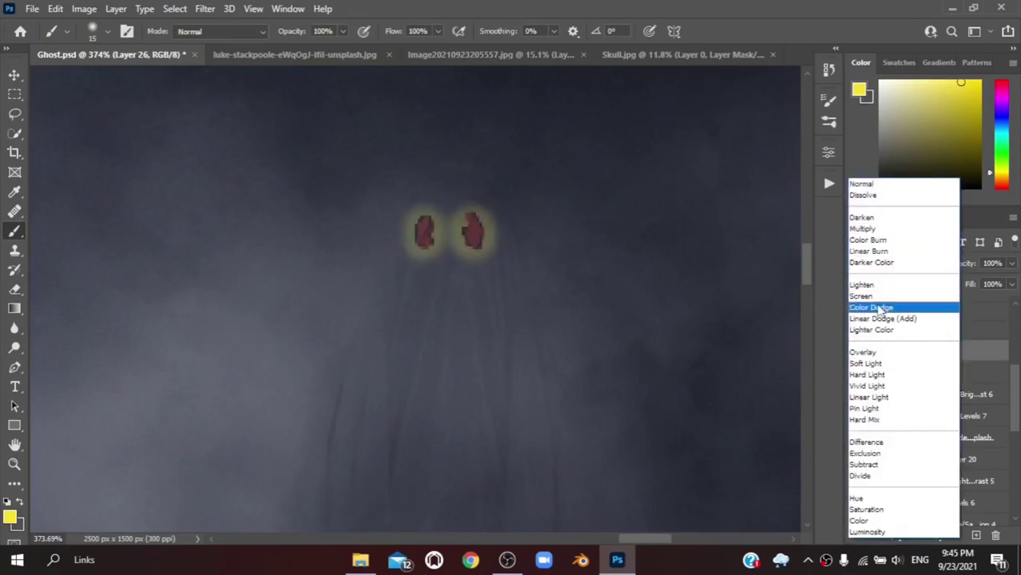
{"action": "left_click", "coordinate": [871, 307]}
{"action": "left_click", "coordinate": [941, 351]}
{"action": "left_click_drag", "start_coordinate": [448, 205], "coordinate": [448, 237]}
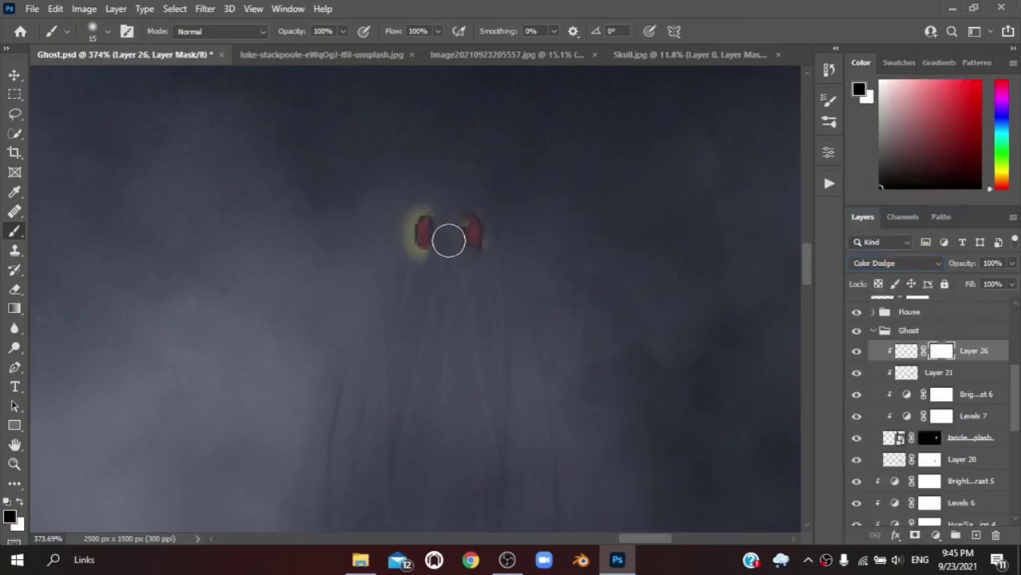
- Change the Color Balance Cyan-Red value from -13 to -5
{"action": "scroll", "coordinate": [504, 281], "scroll_direction": "down", "scroll_amount": 2}
{"action": "scroll", "coordinate": [511, 346], "scroll_direction": "down", "scroll_amount": 8}
{"action": "scroll", "coordinate": [512, 346], "scroll_direction": "up", "scroll_amount": 6}
{"action": "scroll", "coordinate": [534, 285], "scroll_direction": "up", "scroll_amount": 2}
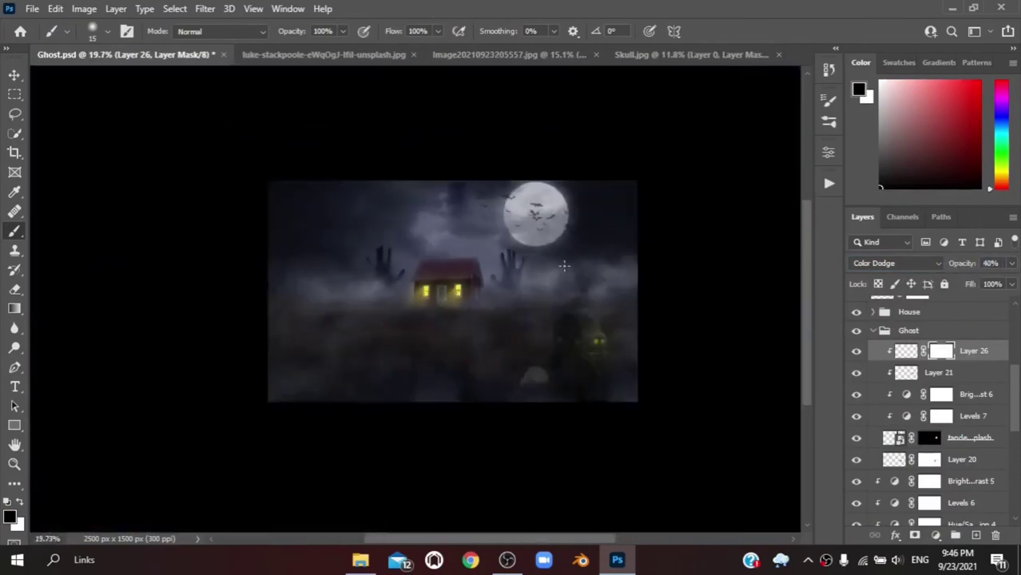
{"action": "left_click_drag", "start_coordinate": [672, 230], "coordinate": [678, 230]}
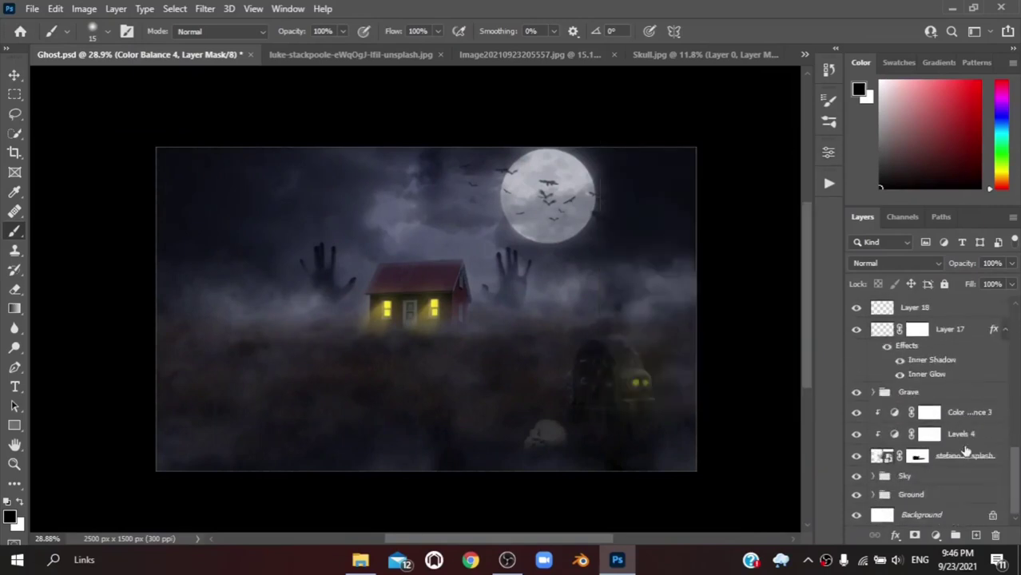
- Stamp visible art into Layer 27; in Camera Raw set Temperature -9, Exposure -0.10
{"action": "key", "text": "ctrl+shift+alt+e"}
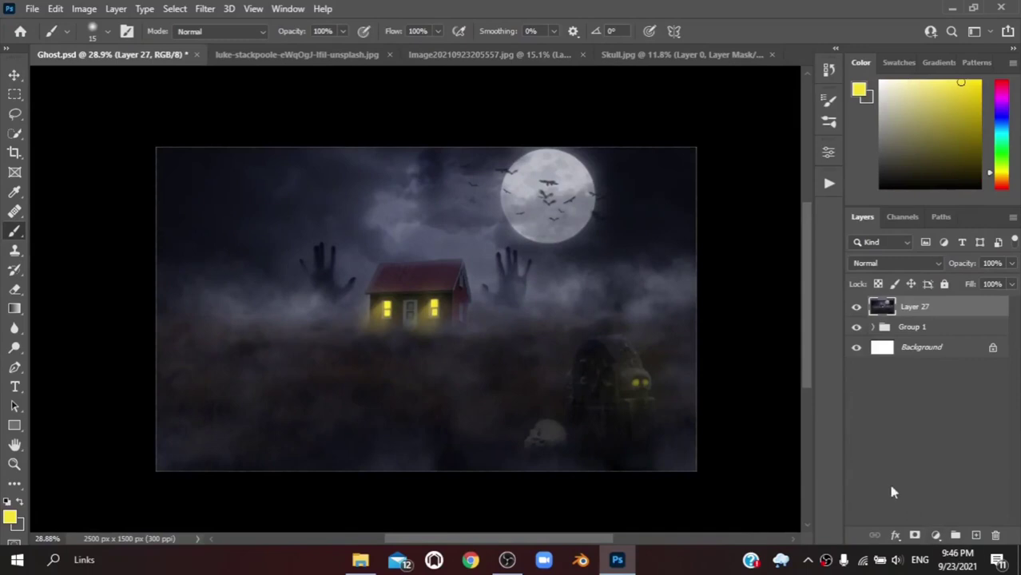
{"action": "left_click", "coordinate": [206, 8]}
{"action": "left_click", "coordinate": [242, 125]}
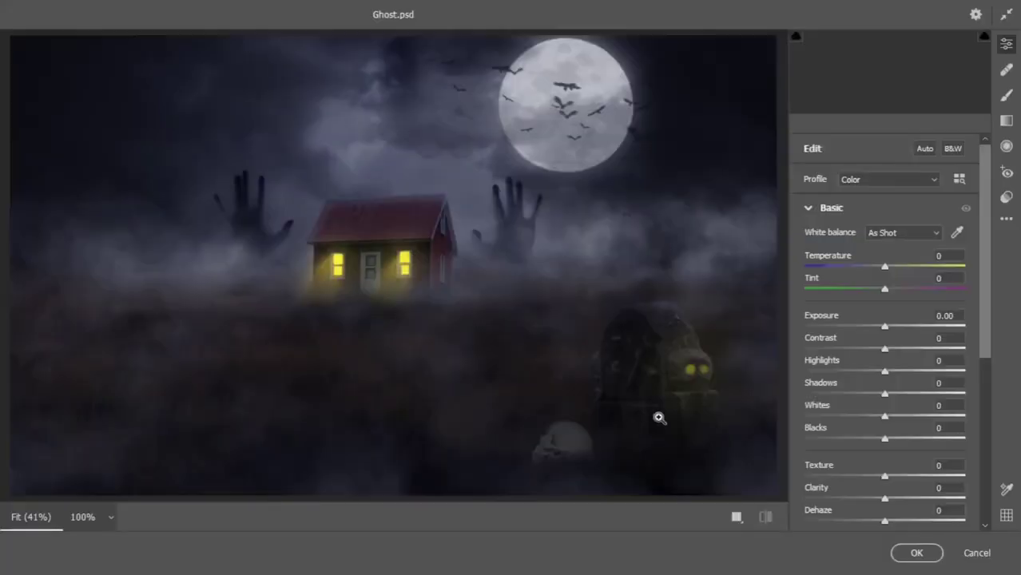
{"action": "left_click_drag", "start_coordinate": [883, 268], "coordinate": [879, 273]}
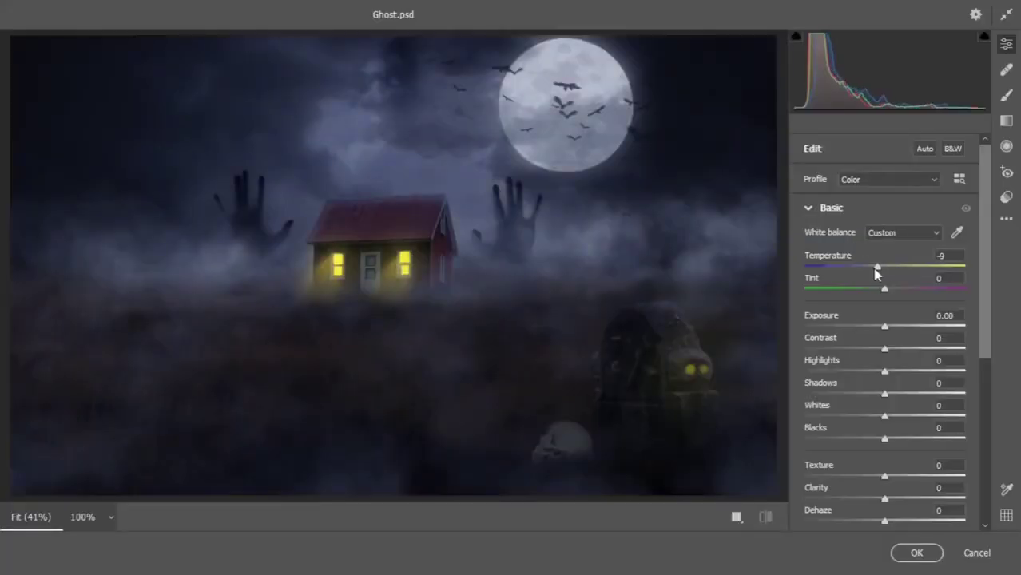
{"action": "left_click", "coordinate": [884, 328]}
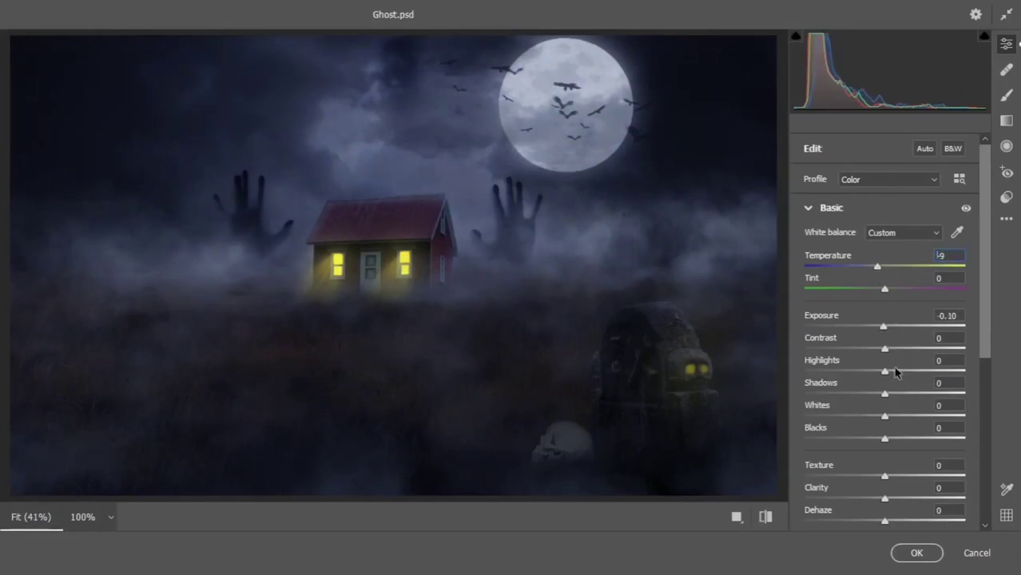
{"action": "left_click_drag", "start_coordinate": [884, 477], "coordinate": [886, 500]}
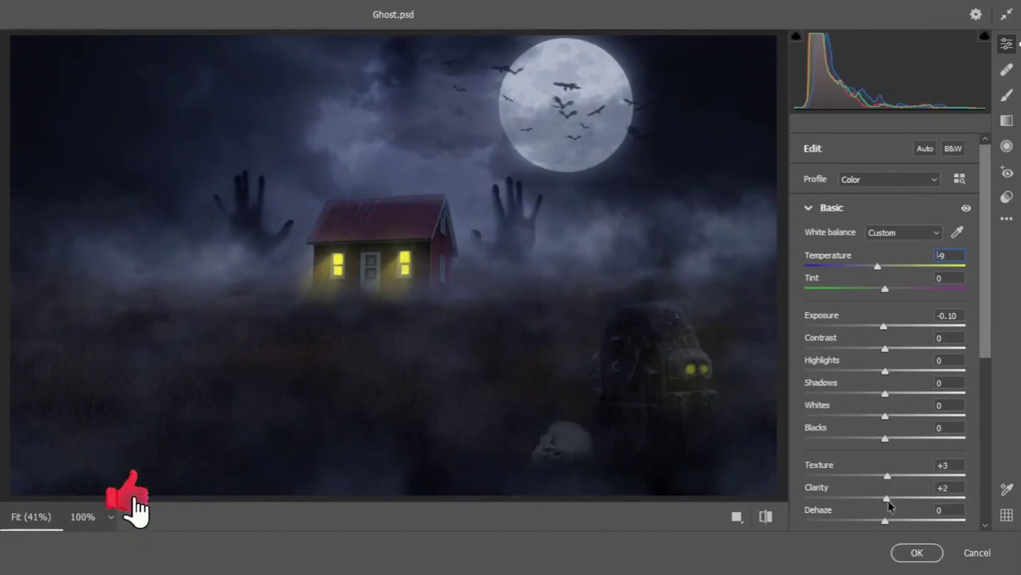
- Add slight contrast and -12 vignetting, then apply the Camera Raw filter
{"action": "scroll", "coordinate": [895, 431], "scroll_direction": "down", "scroll_amount": 3}
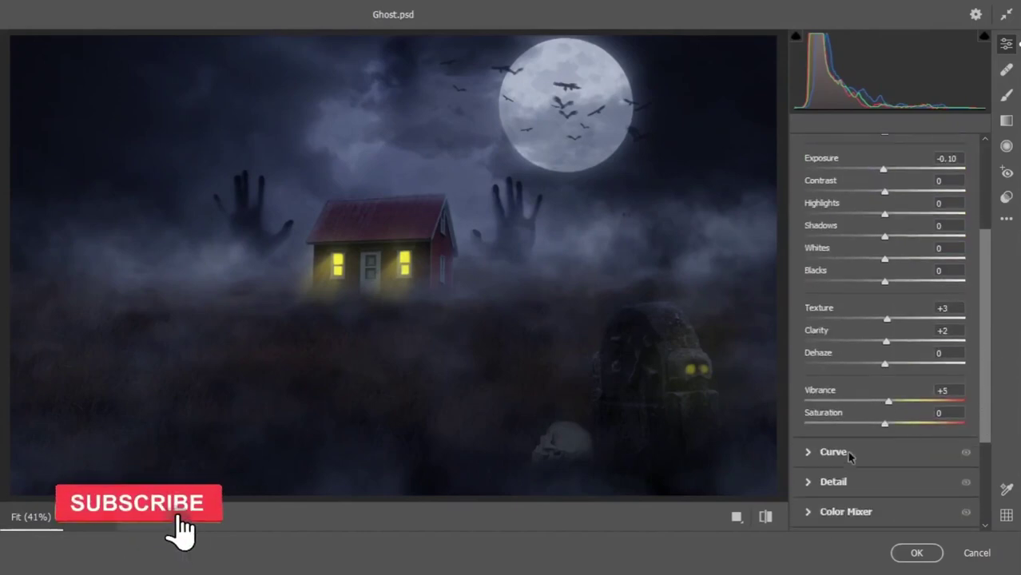
{"action": "scroll", "coordinate": [823, 459], "scroll_direction": "up", "scroll_amount": 3}
{"action": "left_click_drag", "start_coordinate": [882, 356], "coordinate": [875, 366]}
{"action": "left_click", "coordinate": [831, 208]}
{"action": "left_click", "coordinate": [835, 417]}
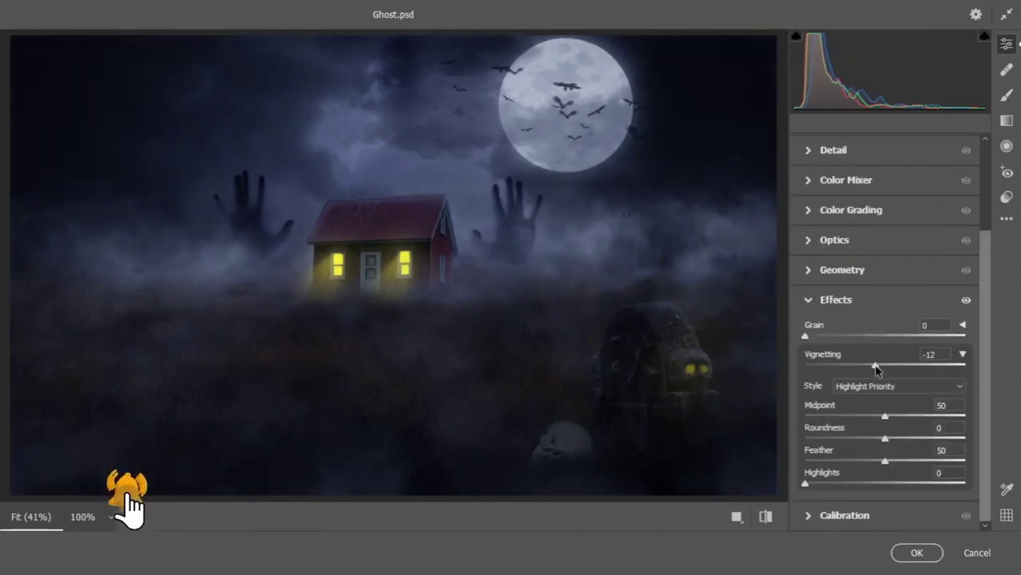
{"action": "key", "text": "Return"}
- Hide Group 1 and the background layer, then save Ghost.psd
{"action": "left_click_drag", "start_coordinate": [856, 347], "coordinate": [857, 326]}
{"action": "key", "text": "ctrl+s"}
{"action": "left_click", "coordinate": [32, 8]}
{"action": "left_click", "coordinate": [265, 227]}
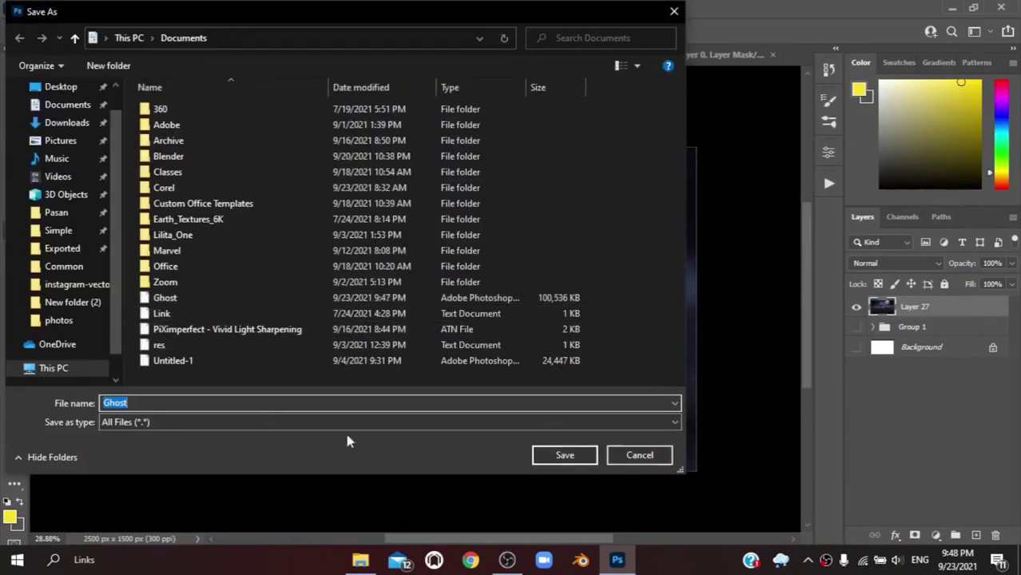
- Save the finished artwork under the name Ghost in Documents
{"action": "left_click", "coordinate": [563, 518]}
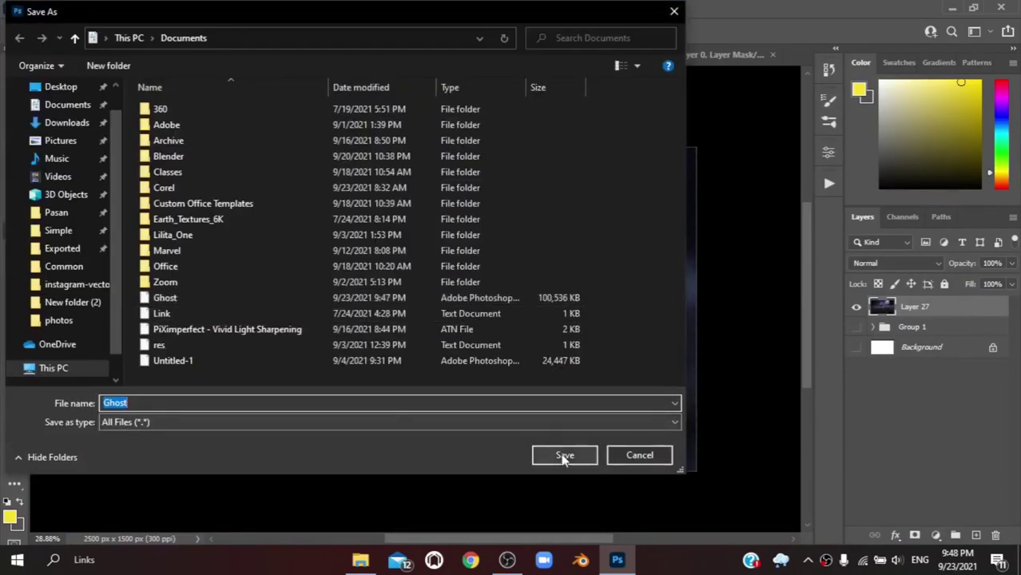
{"action": "left_click", "coordinate": [828, 561]}
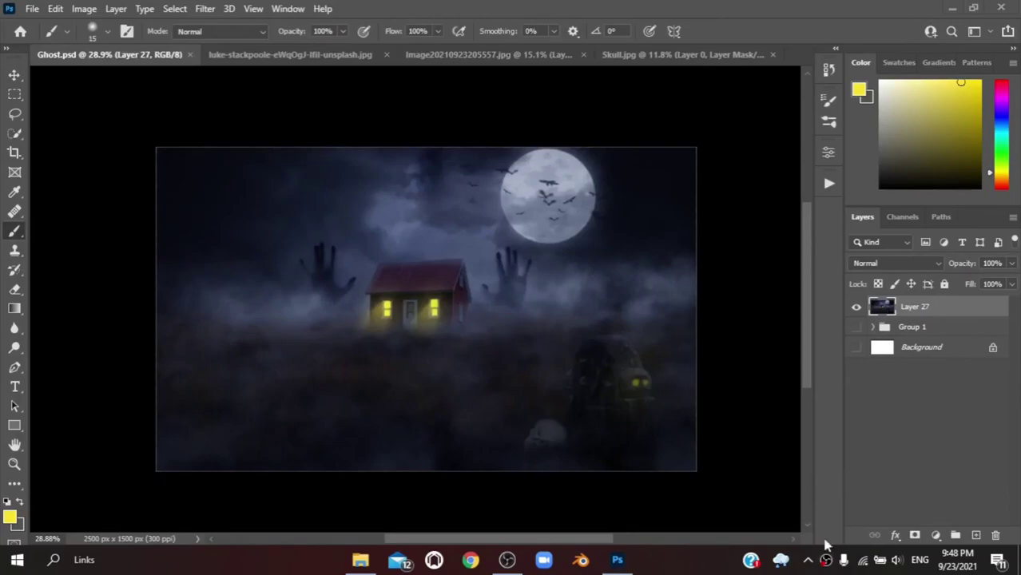
{"action": "right_click", "coordinate": [831, 561]}
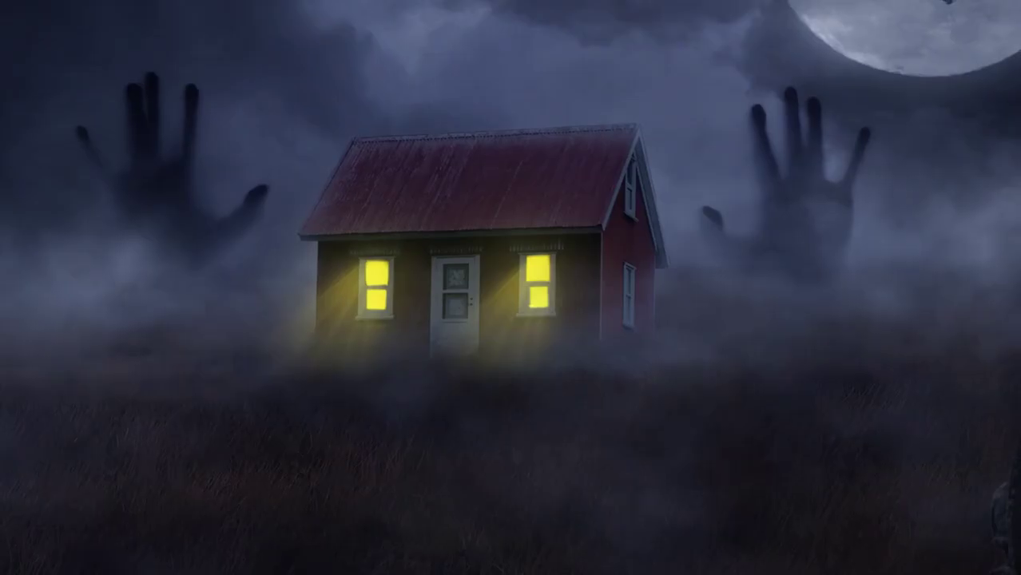